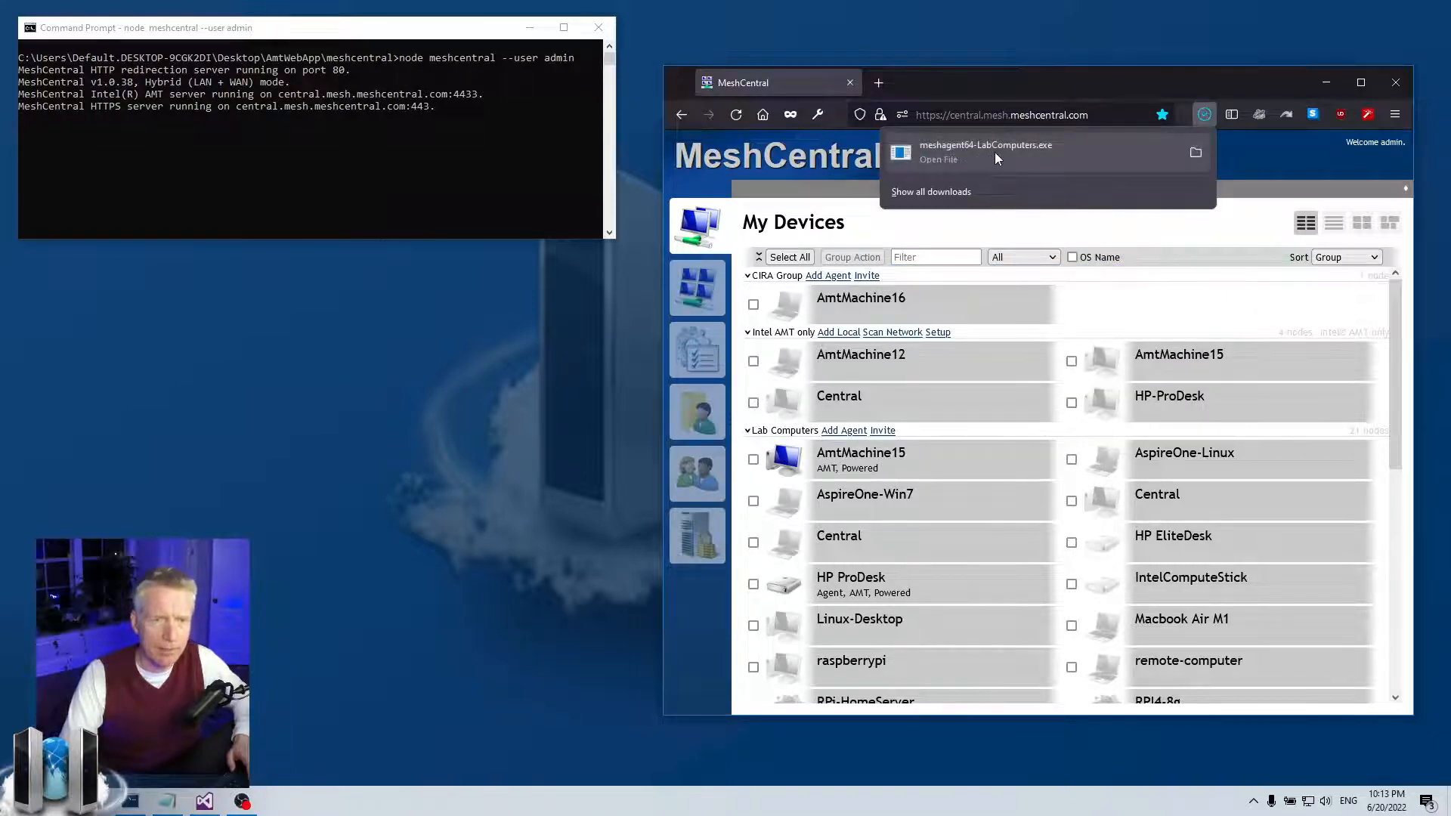
- Open the Properties of meshagent64-LabComputers.exe in the Downloads folder
key(super+e)
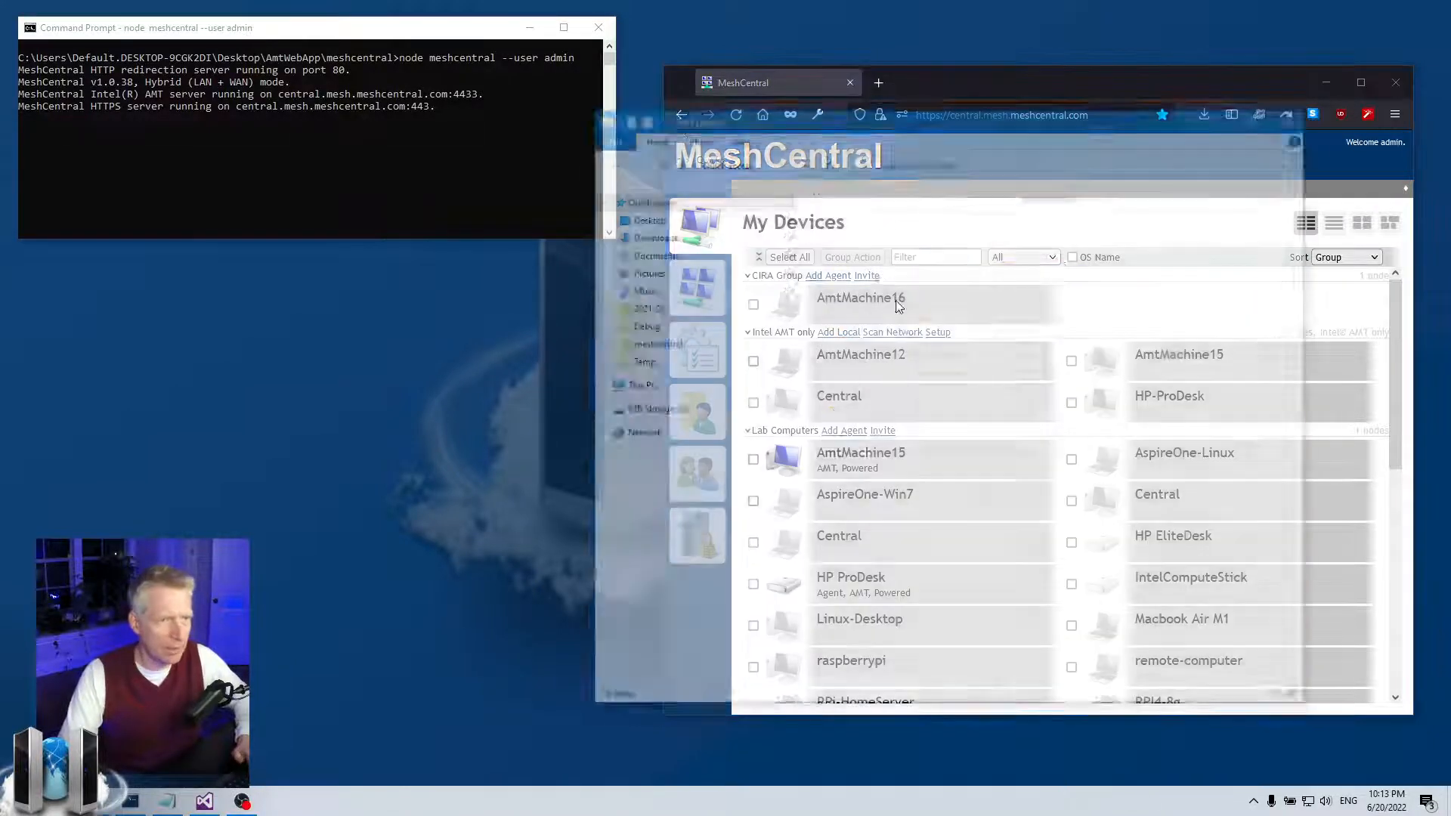
click(636, 234)
right_click(841, 237)
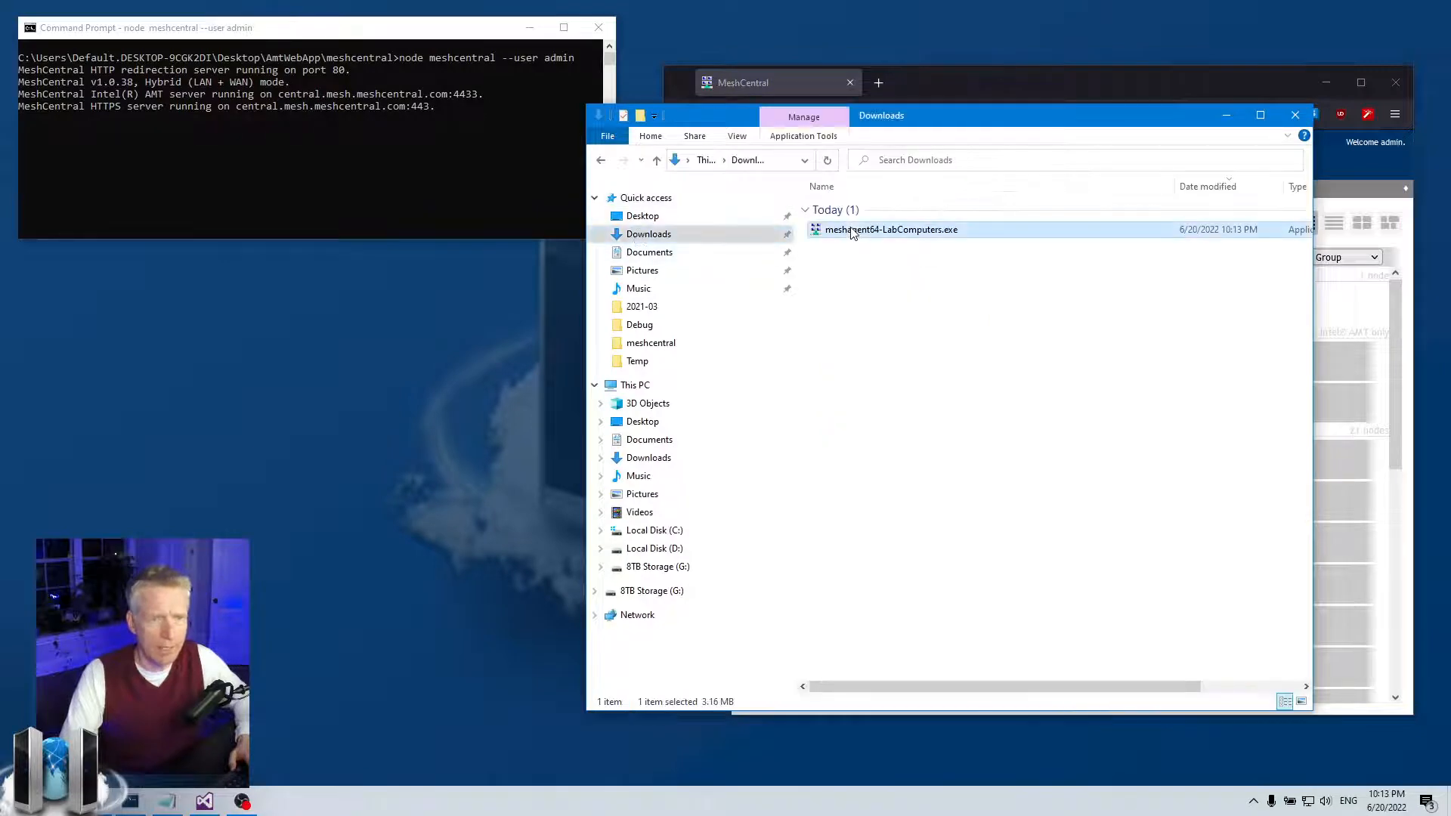
click(886, 703)
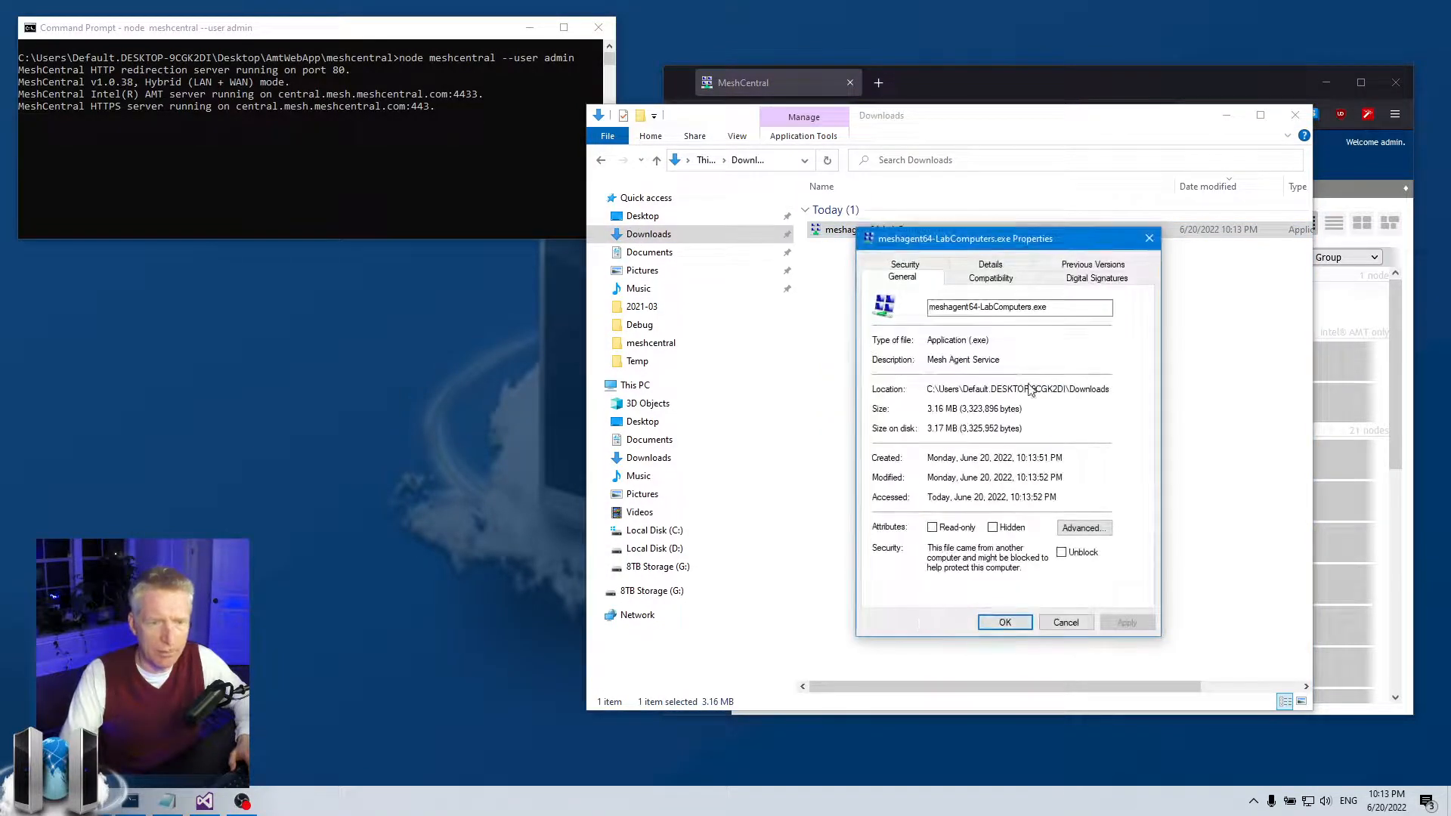
- Review the file's digital signature details and its timestamp countersignature, then close the details
click(1079, 279)
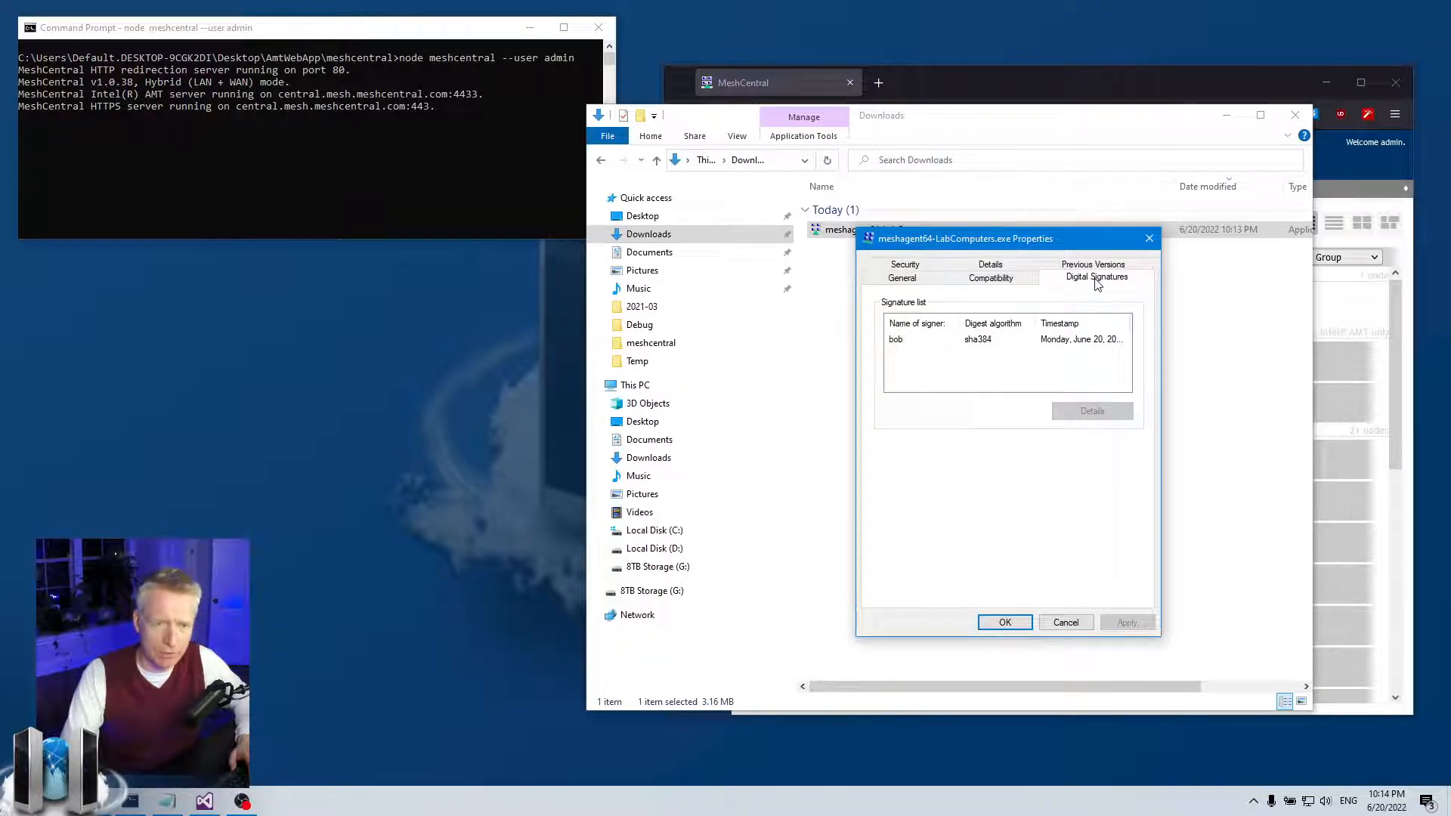
click(901, 341)
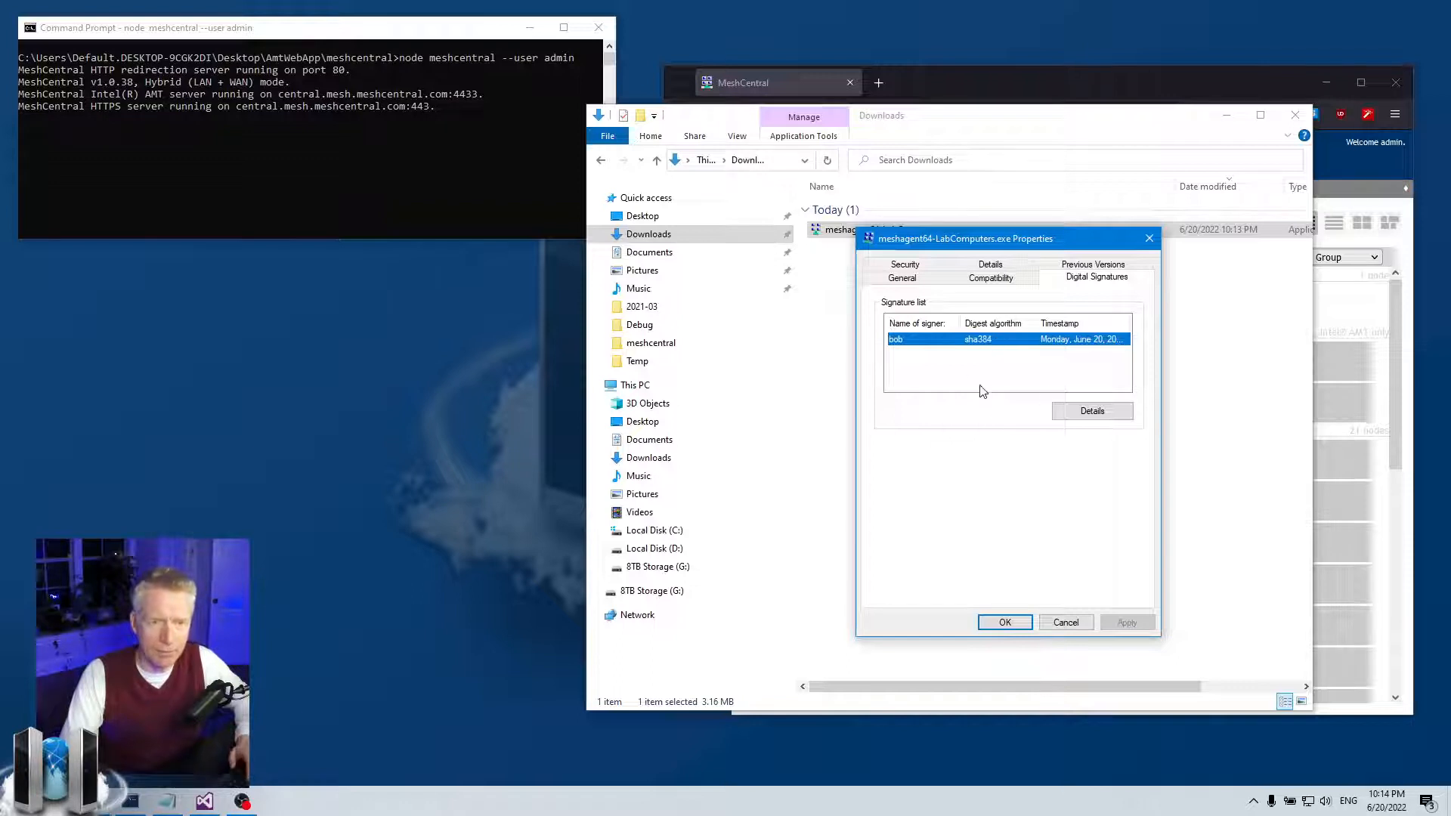
click(1092, 413)
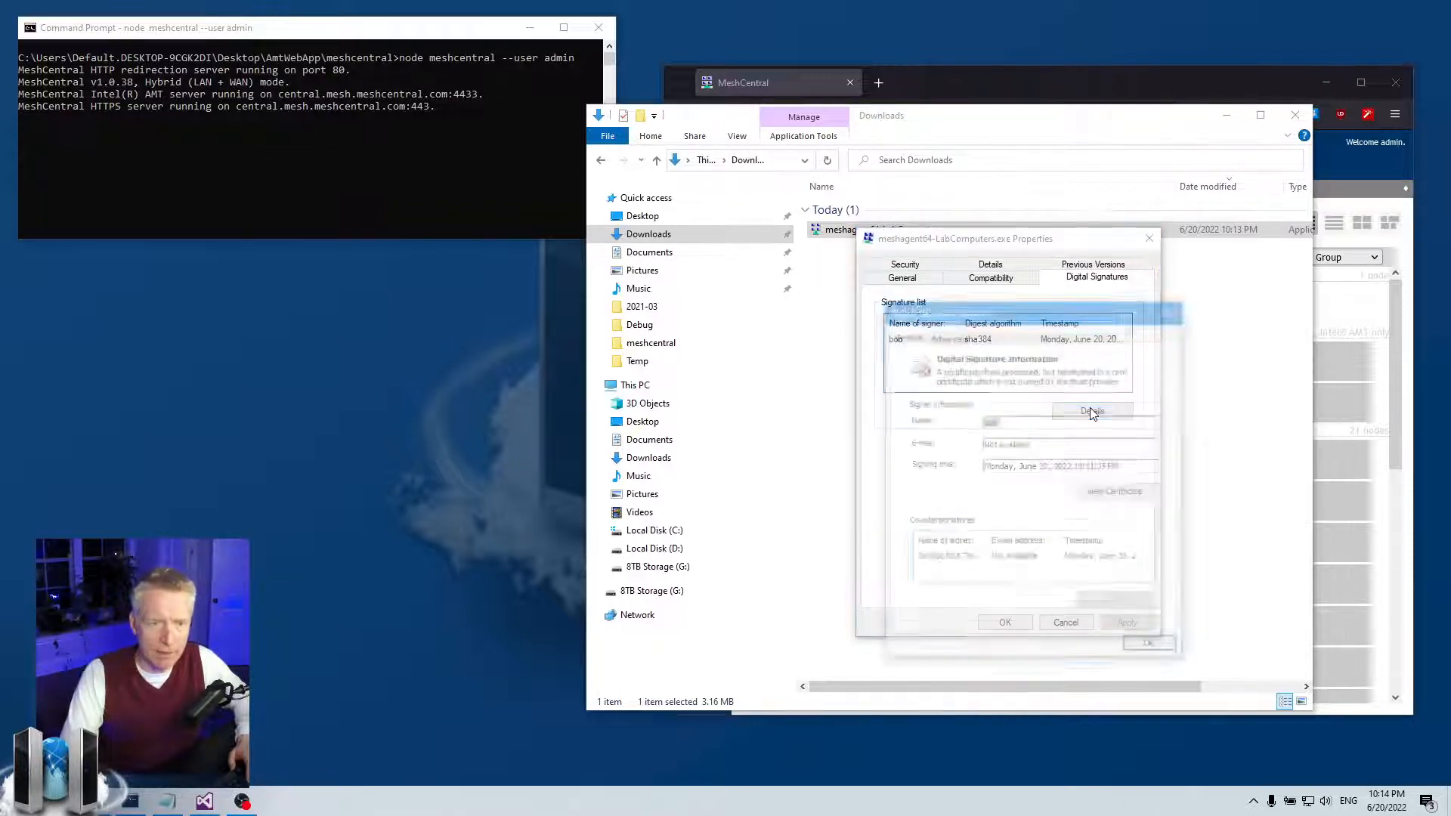
click(930, 561)
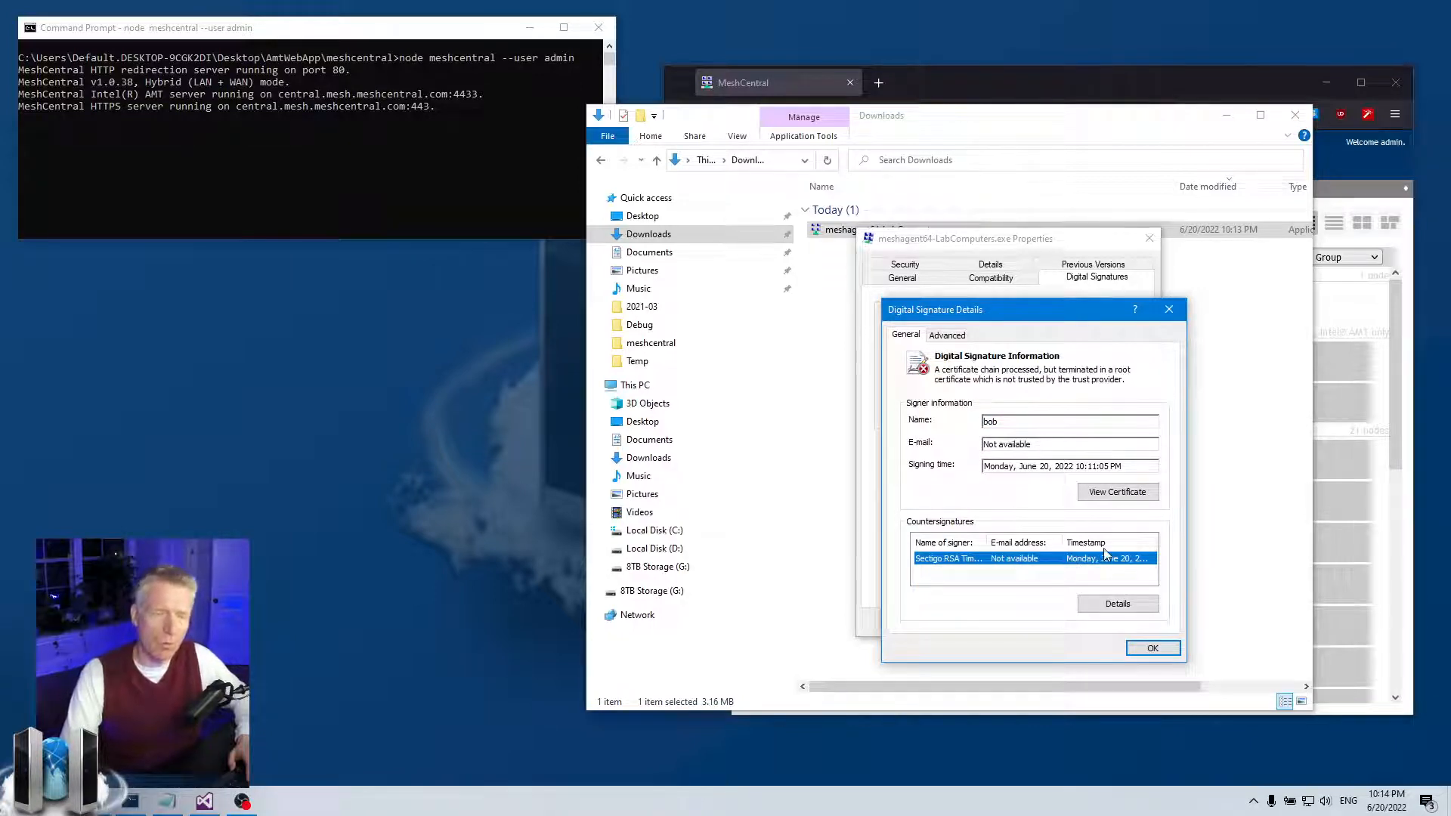
drag(1051, 312, 1156, 396)
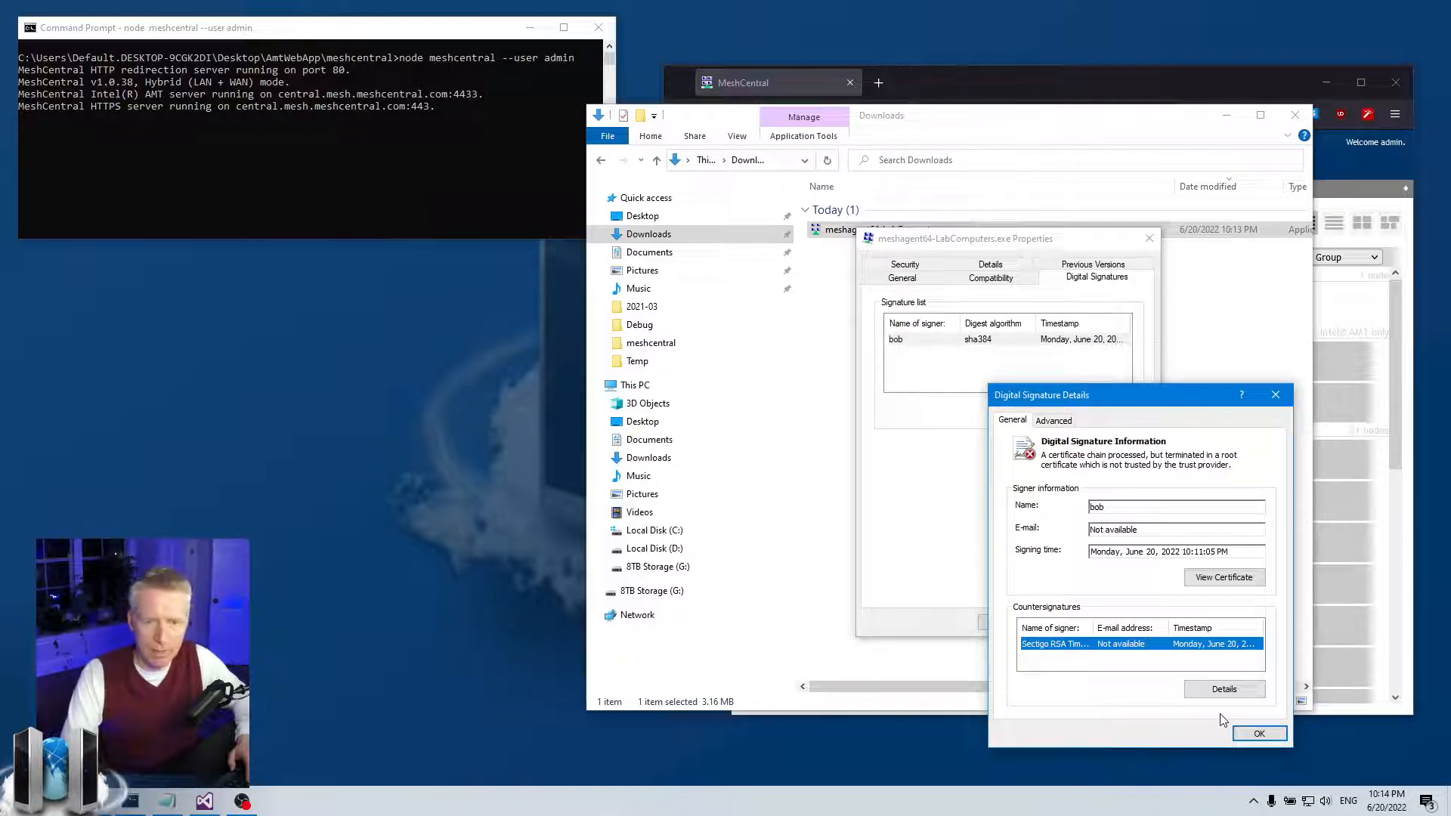
click(1258, 733)
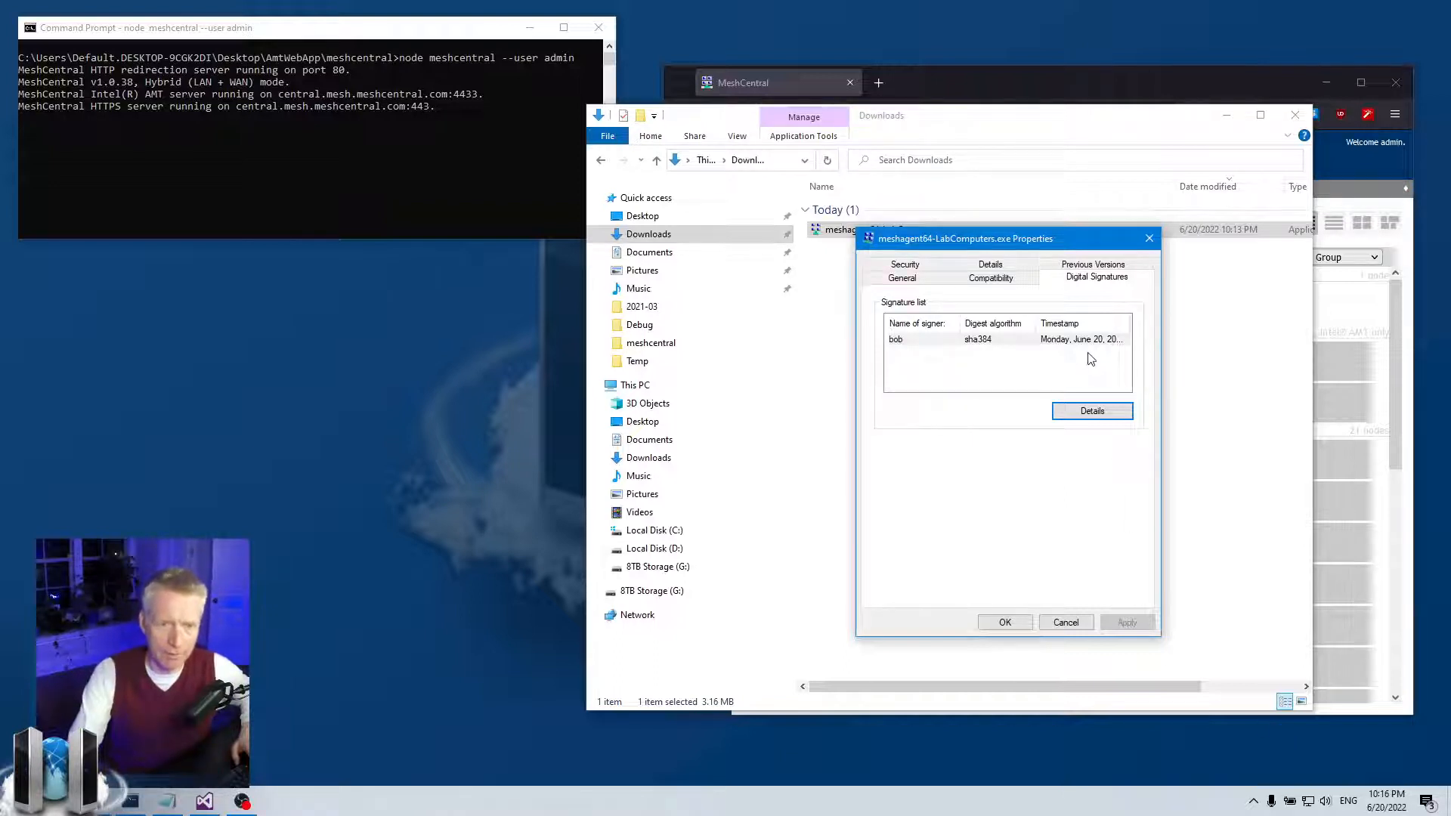
- Close the meshagent64-LabComputers.exe Properties dialog
click(1149, 239)
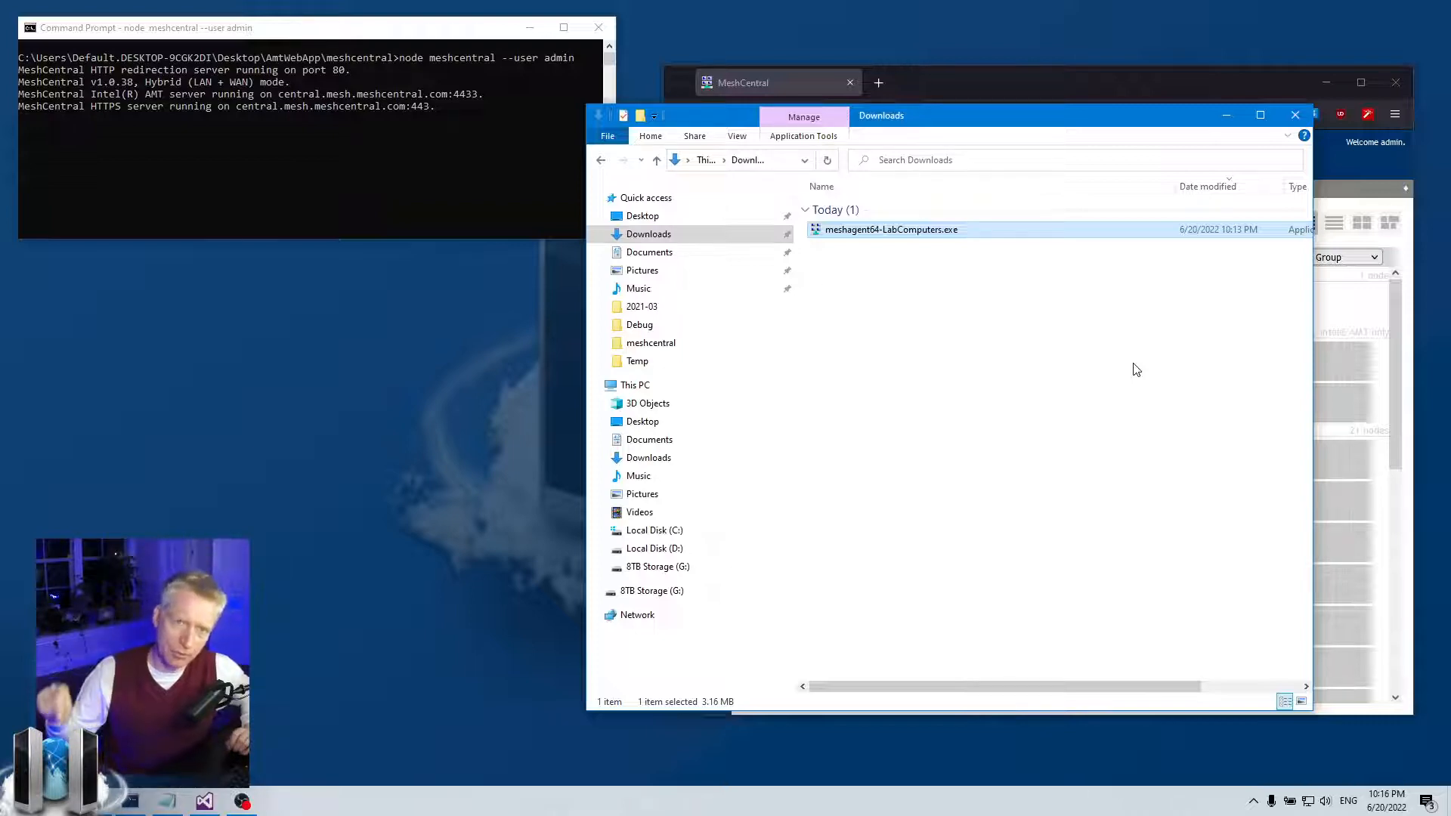
click(1213, 120)
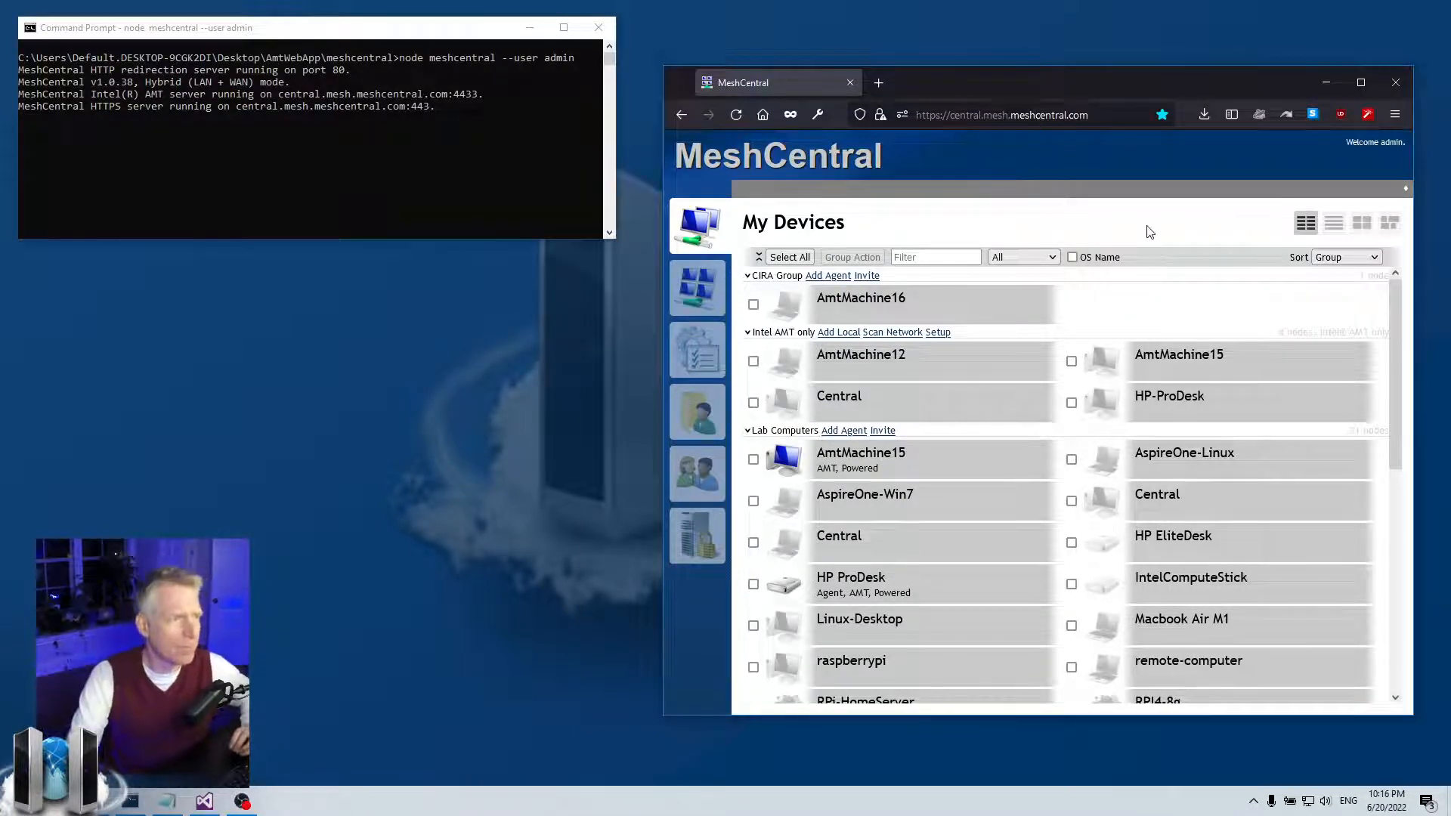
click(167, 801)
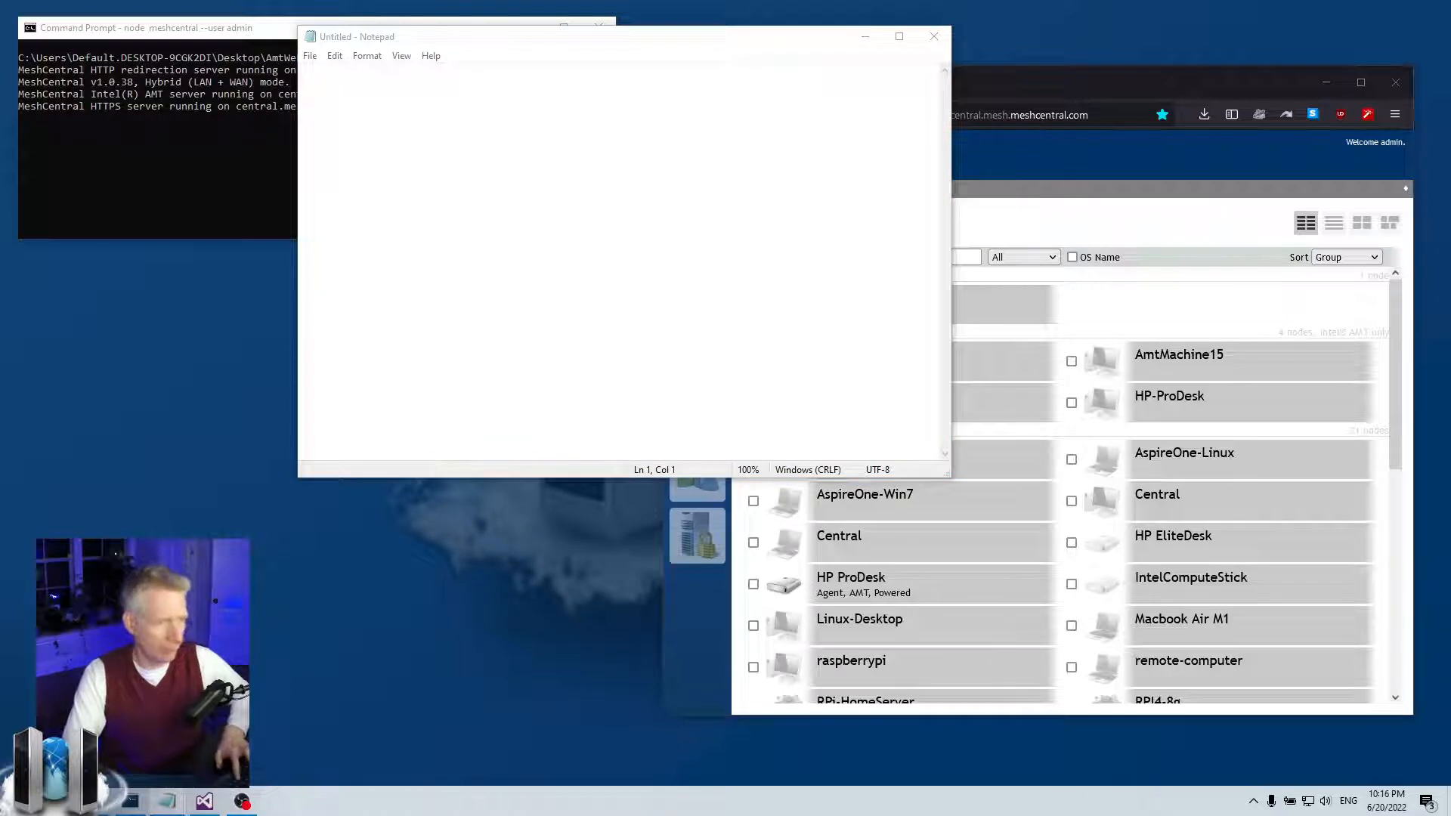
click(609, 139)
text(http://timestamp.comodoca.com/authenticode http://timestamp.sectigo.com)
drag(462, 41, 551, 249)
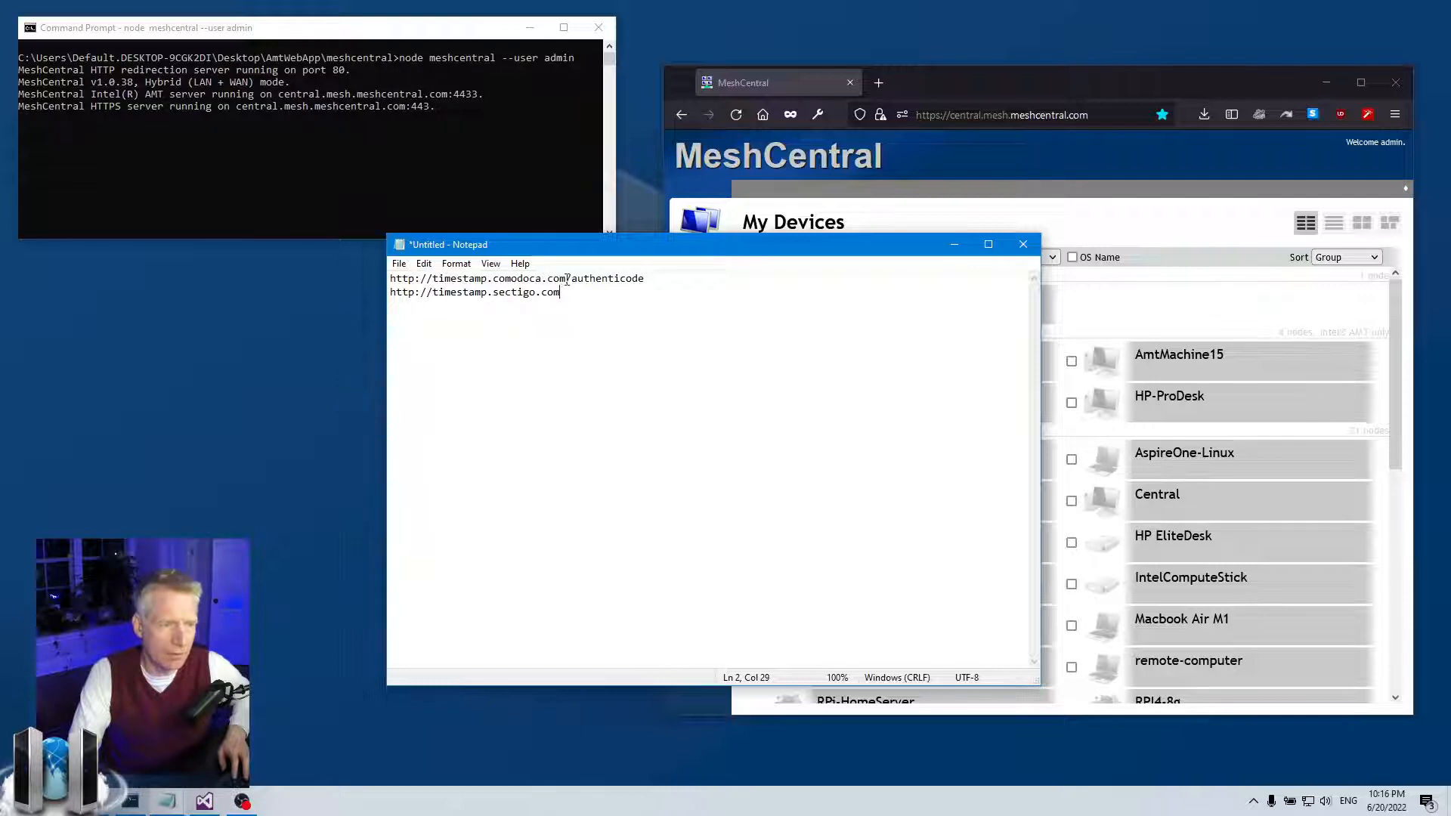
- Look over the two pasted timestamp URLs, then minimize the note
drag(696, 280, 389, 279)
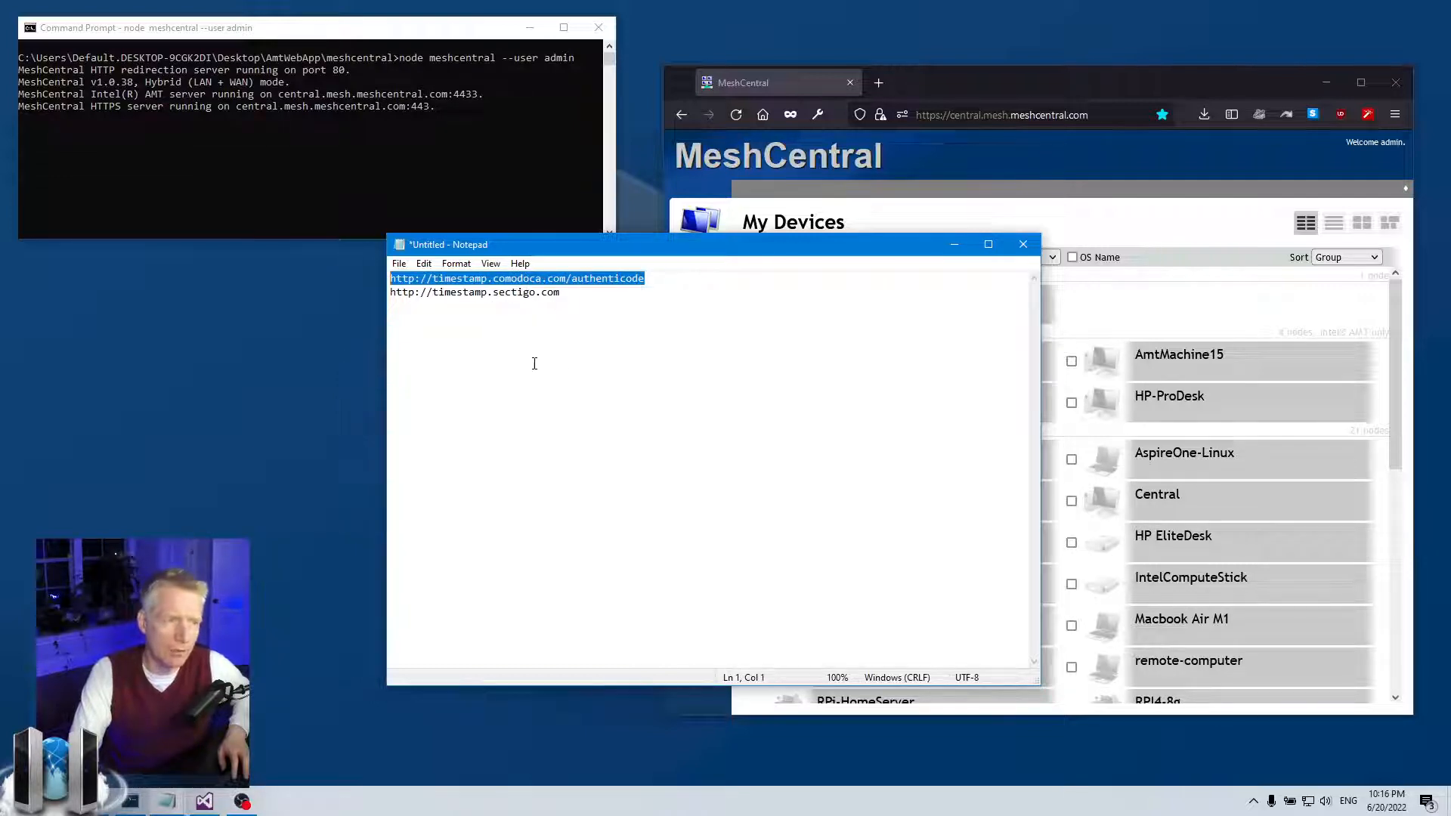
click(414, 279)
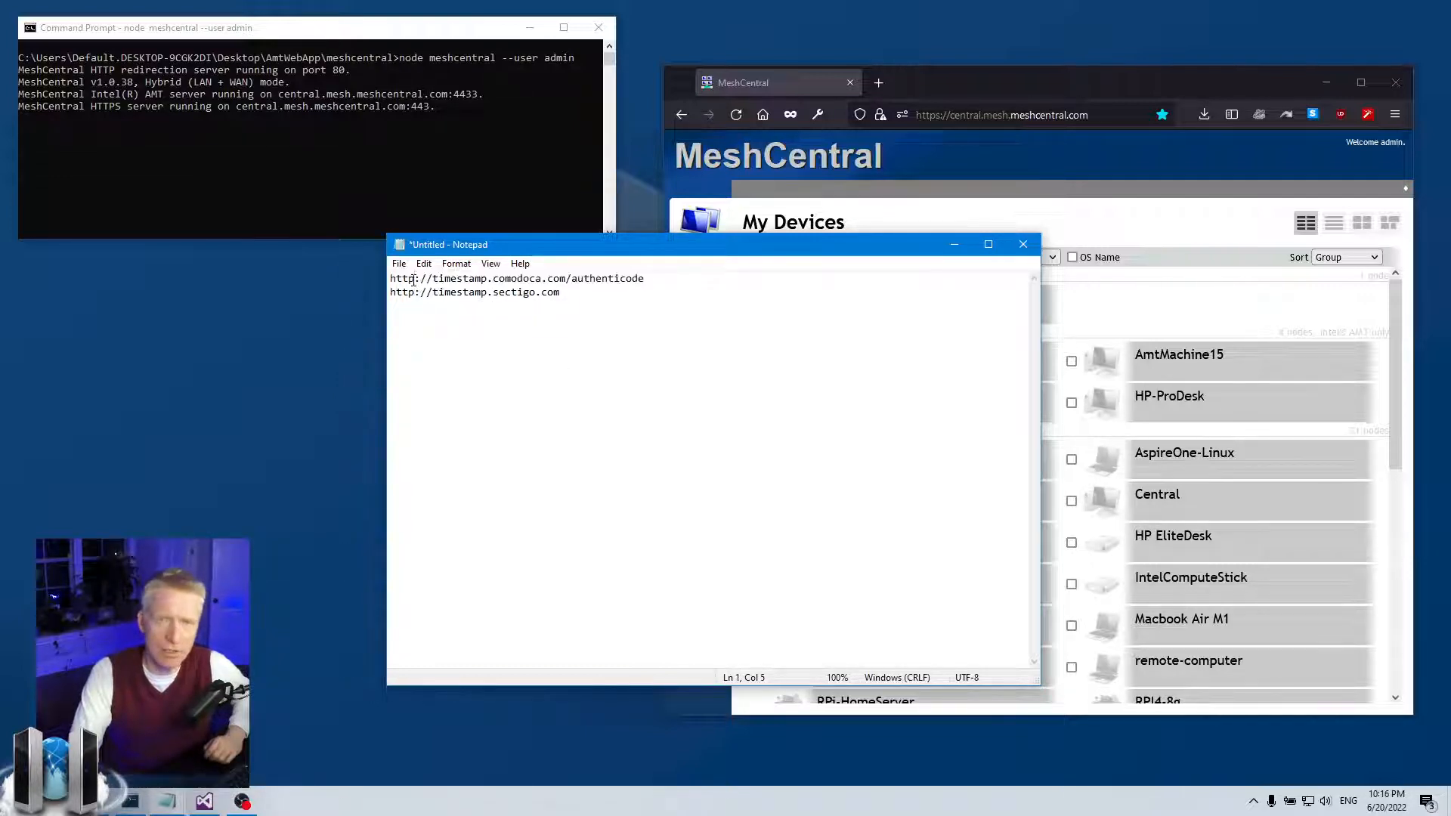
drag(421, 279, 386, 281)
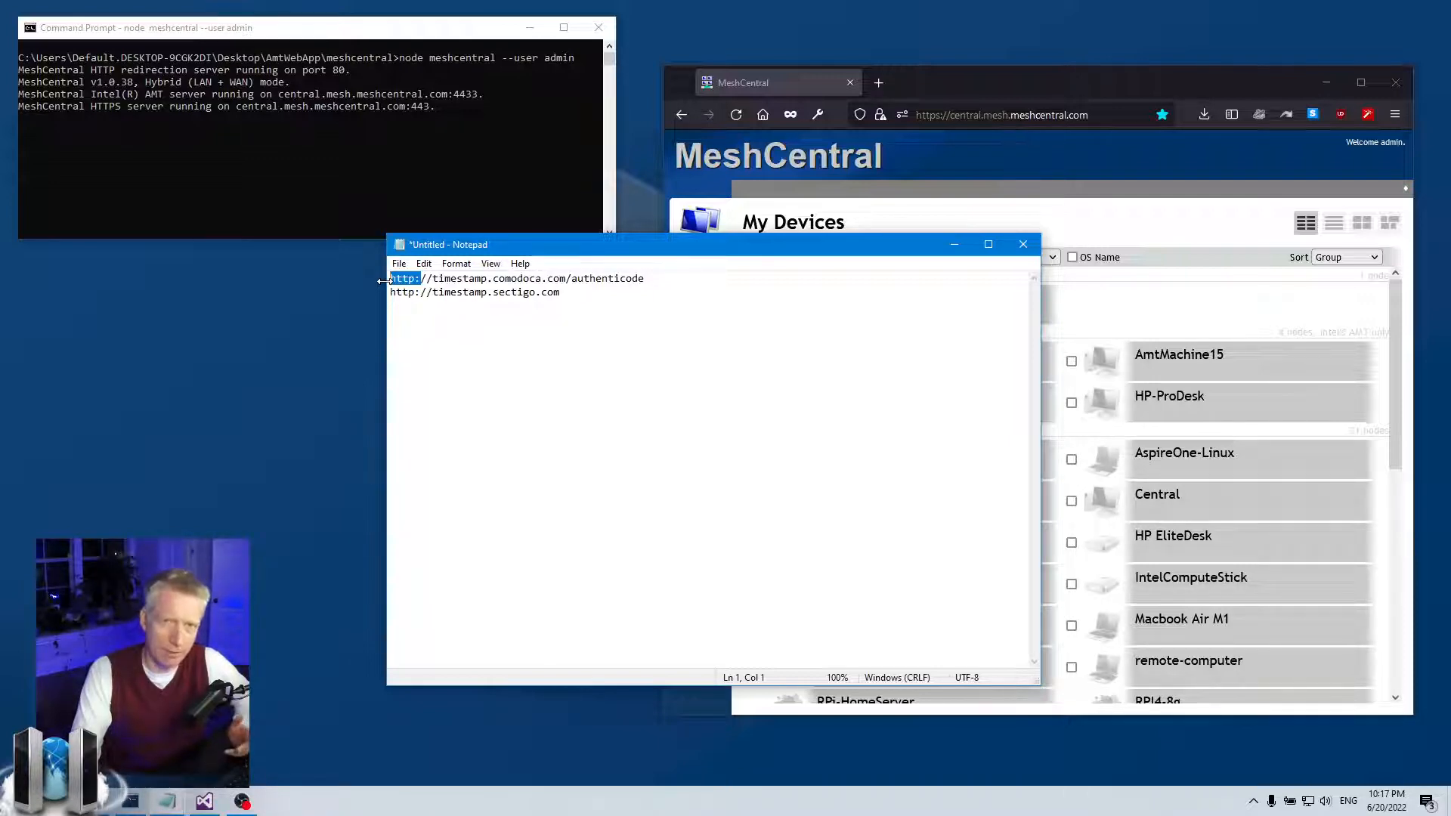
click(587, 296)
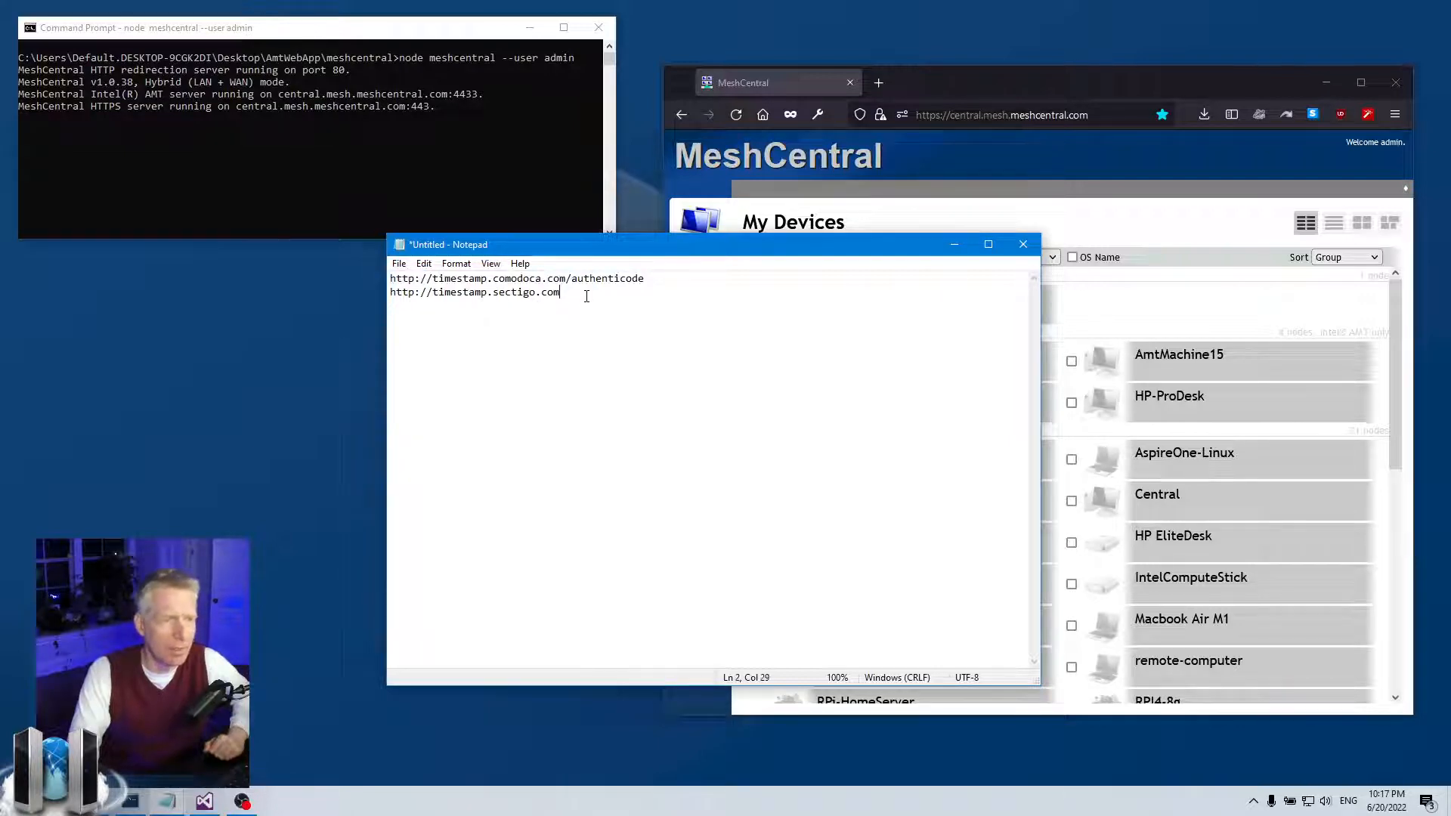
key(ctrl+a)
click(453, 305)
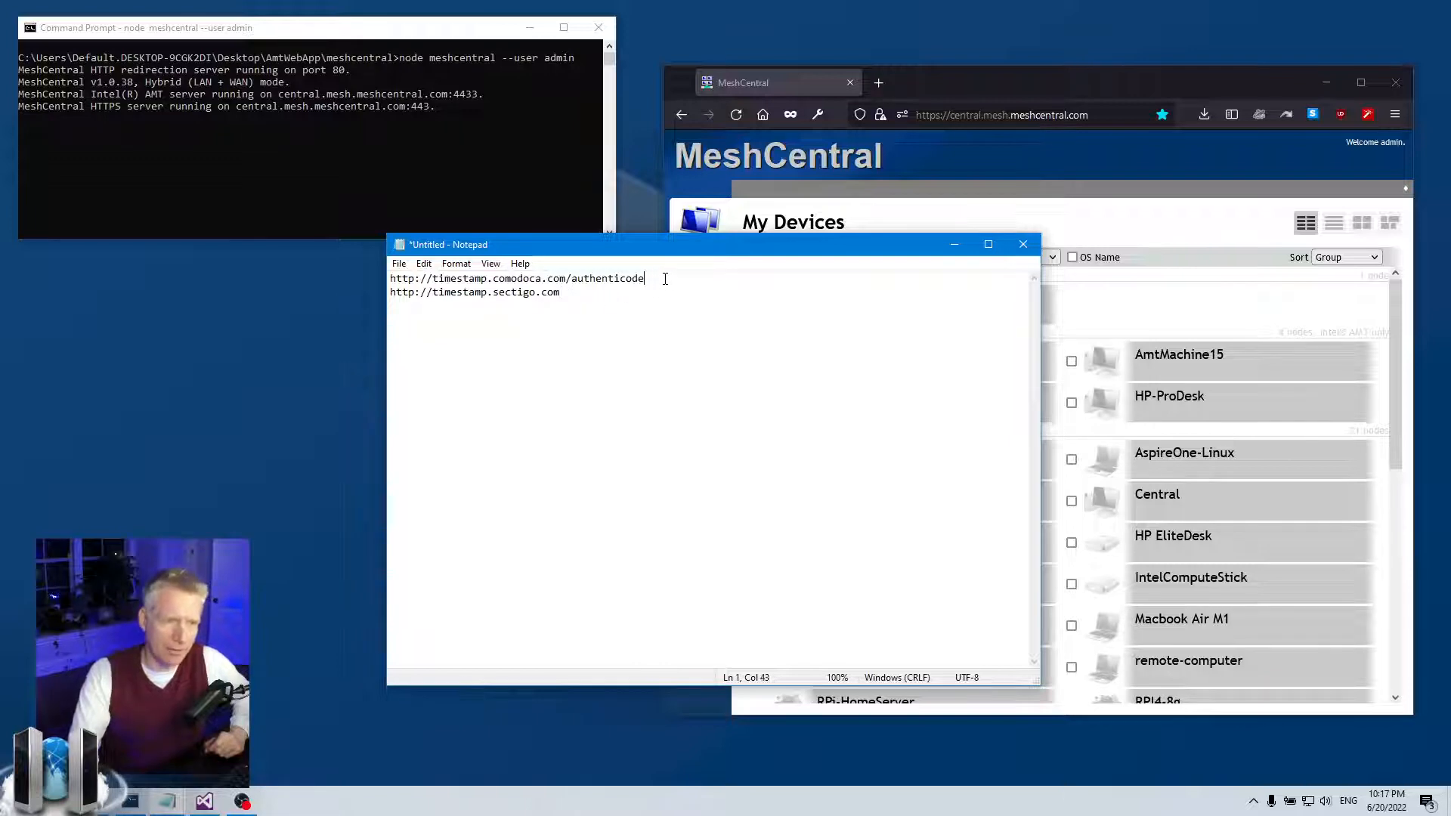
drag(666, 279, 400, 279)
drag(565, 293, 380, 298)
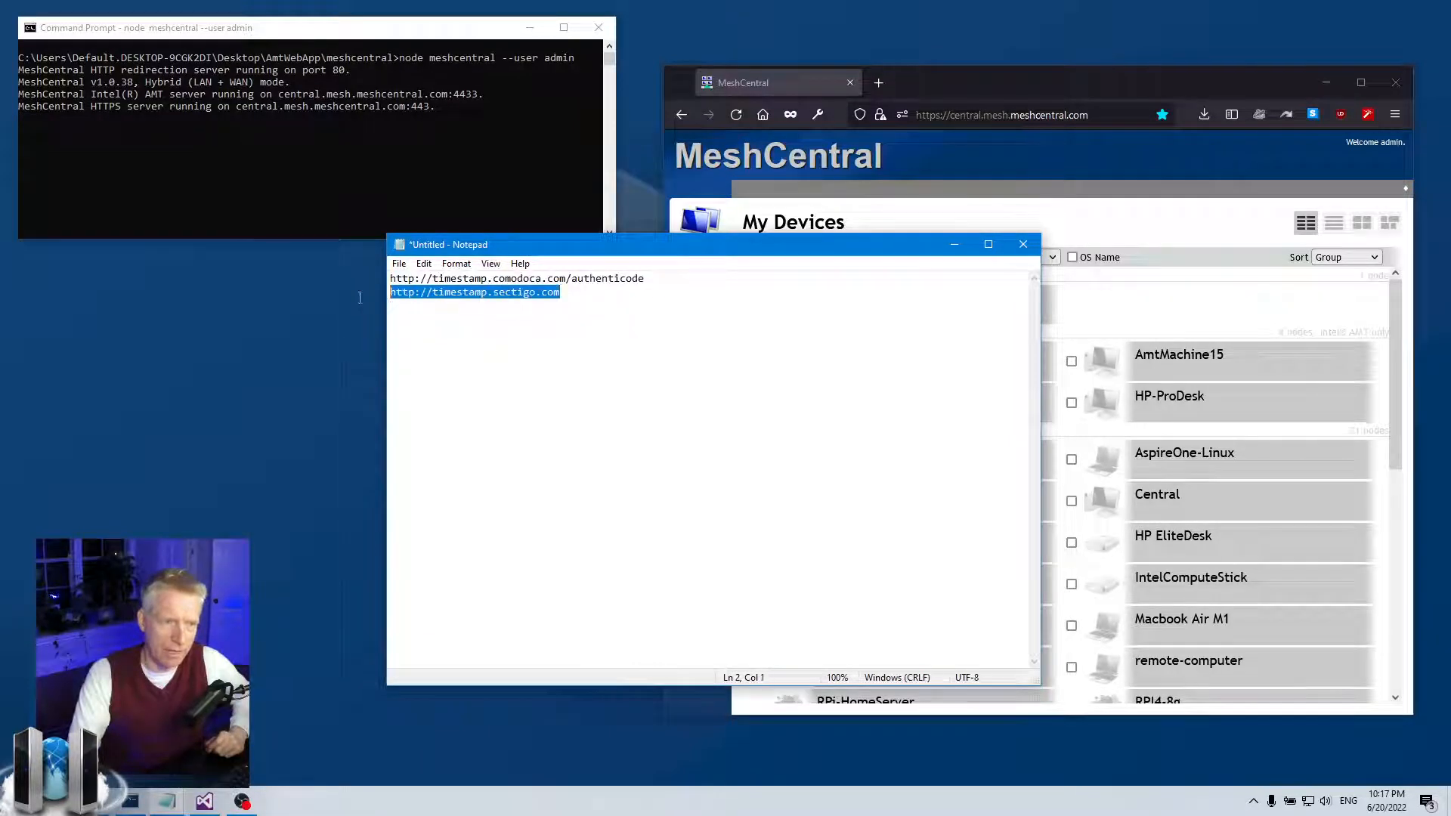
click(556, 331)
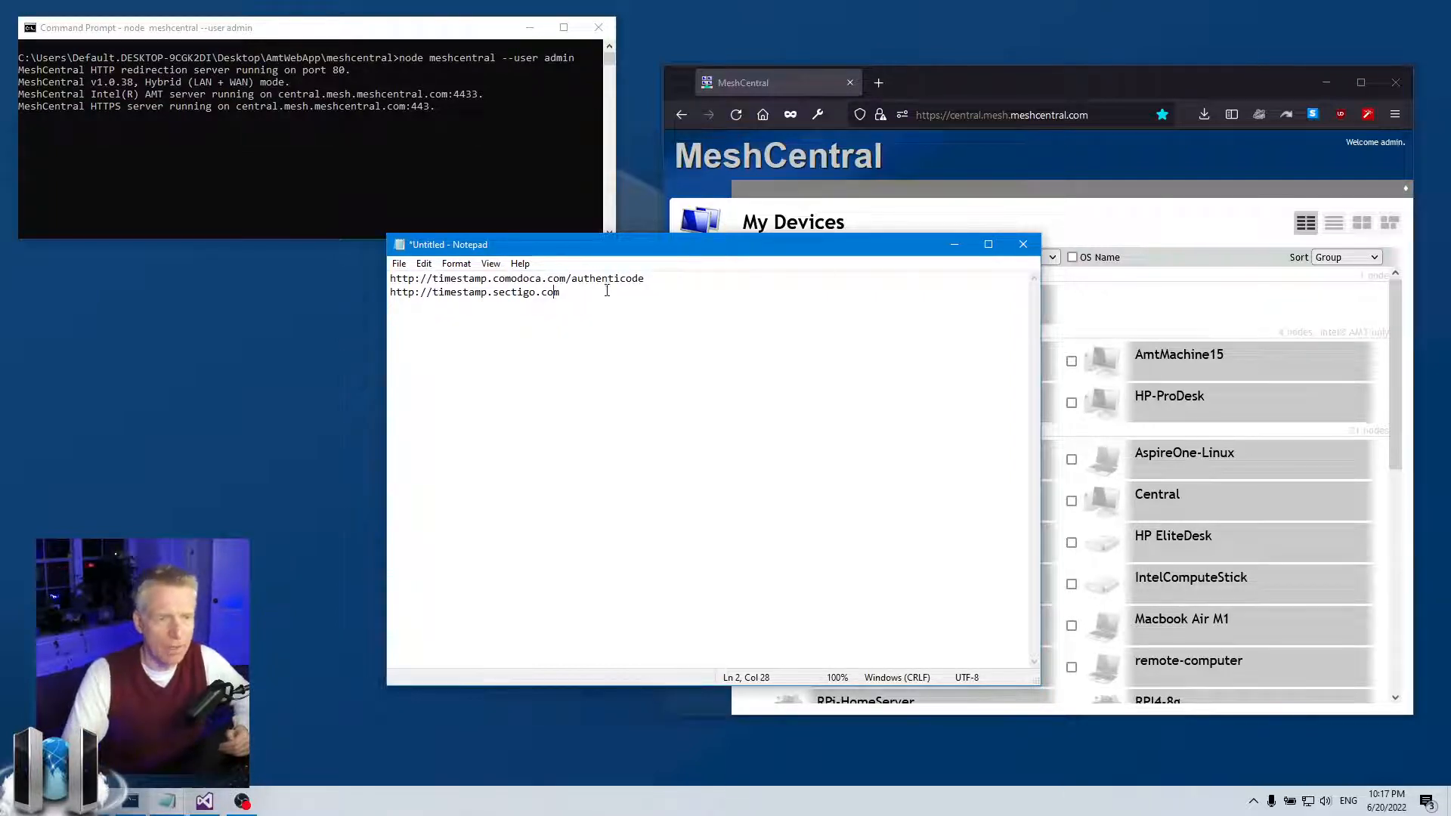
drag(664, 281, 369, 284)
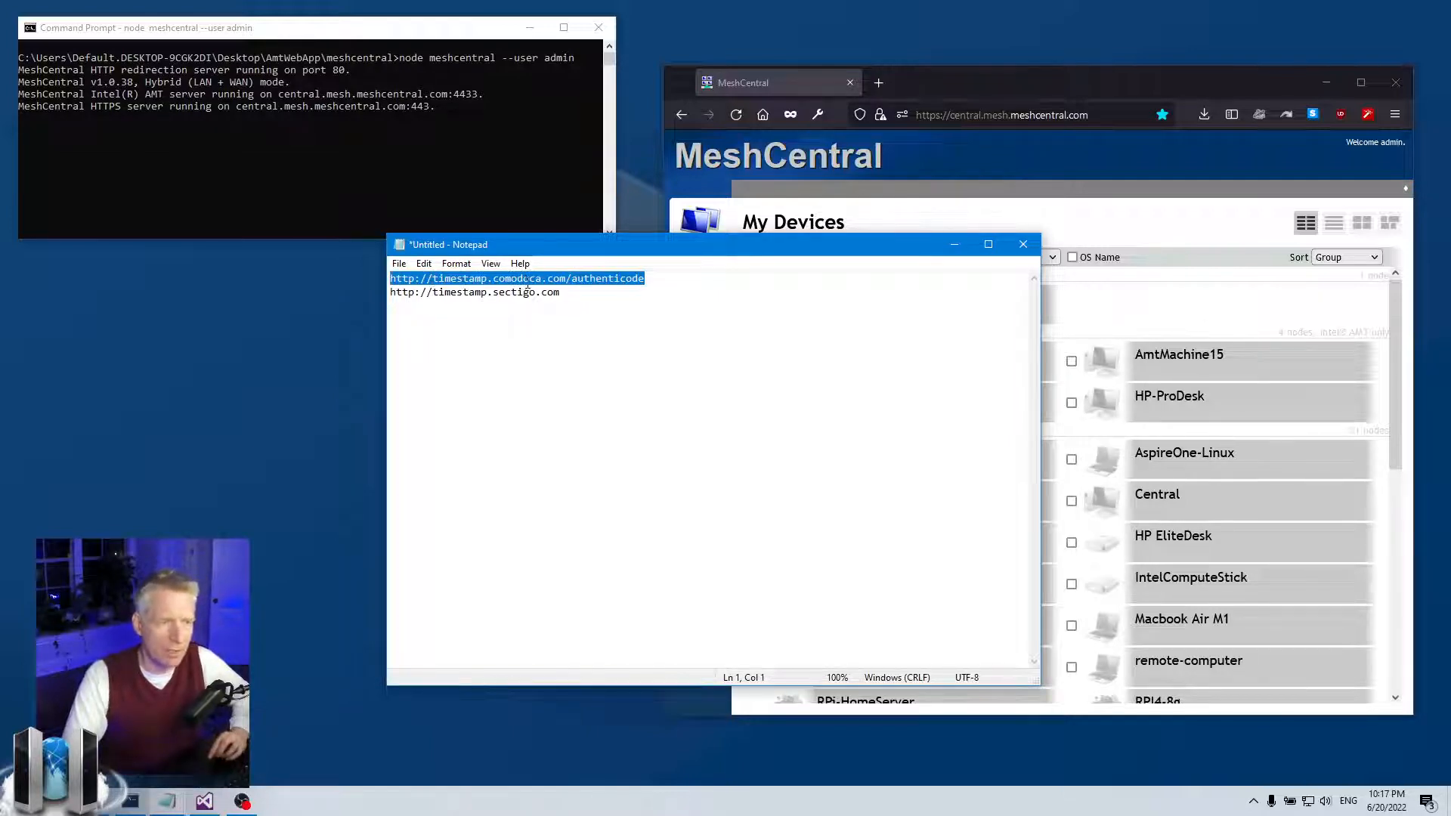
click(664, 279)
drag(665, 279, 279, 279)
click(786, 309)
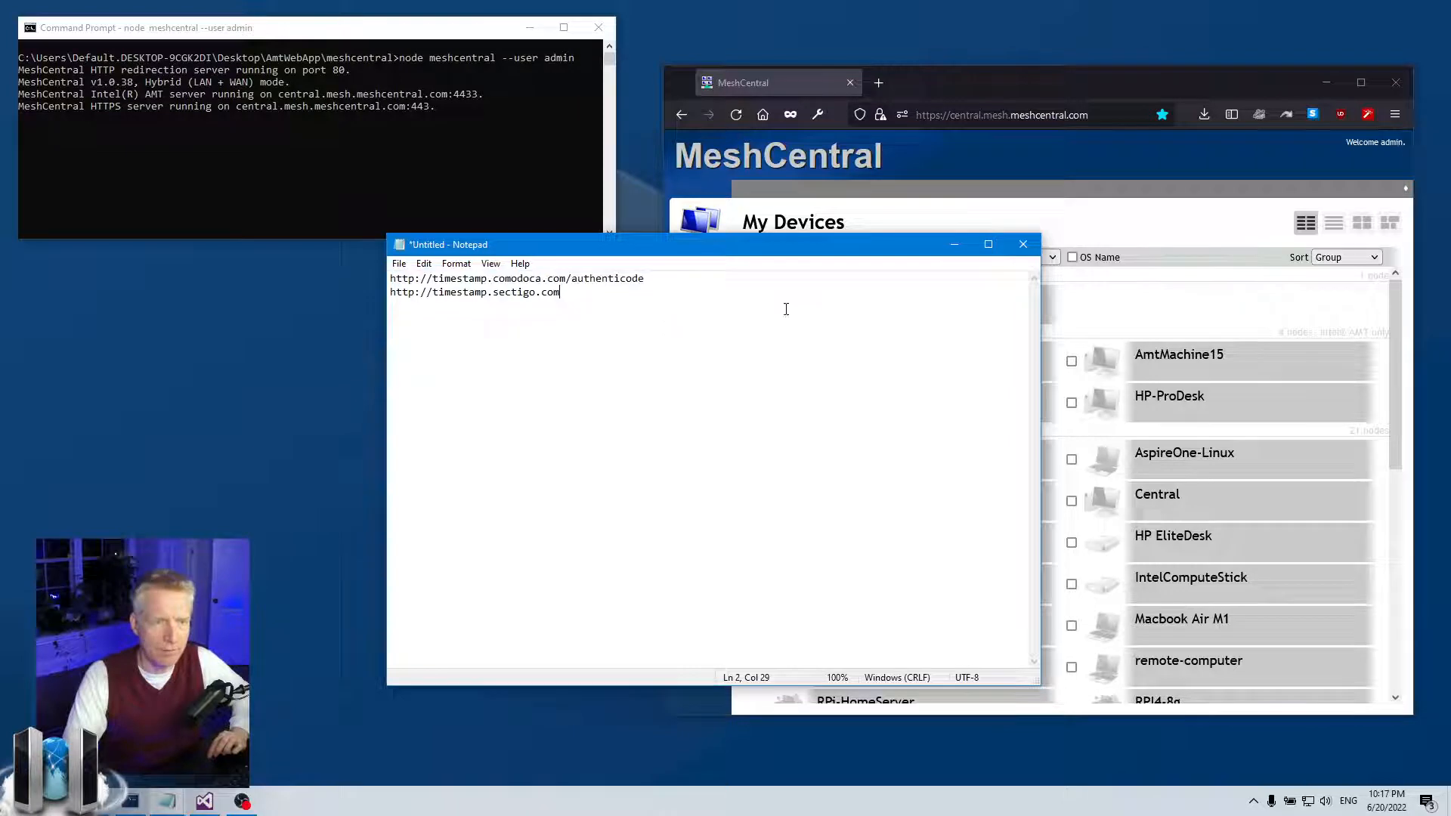
click(955, 245)
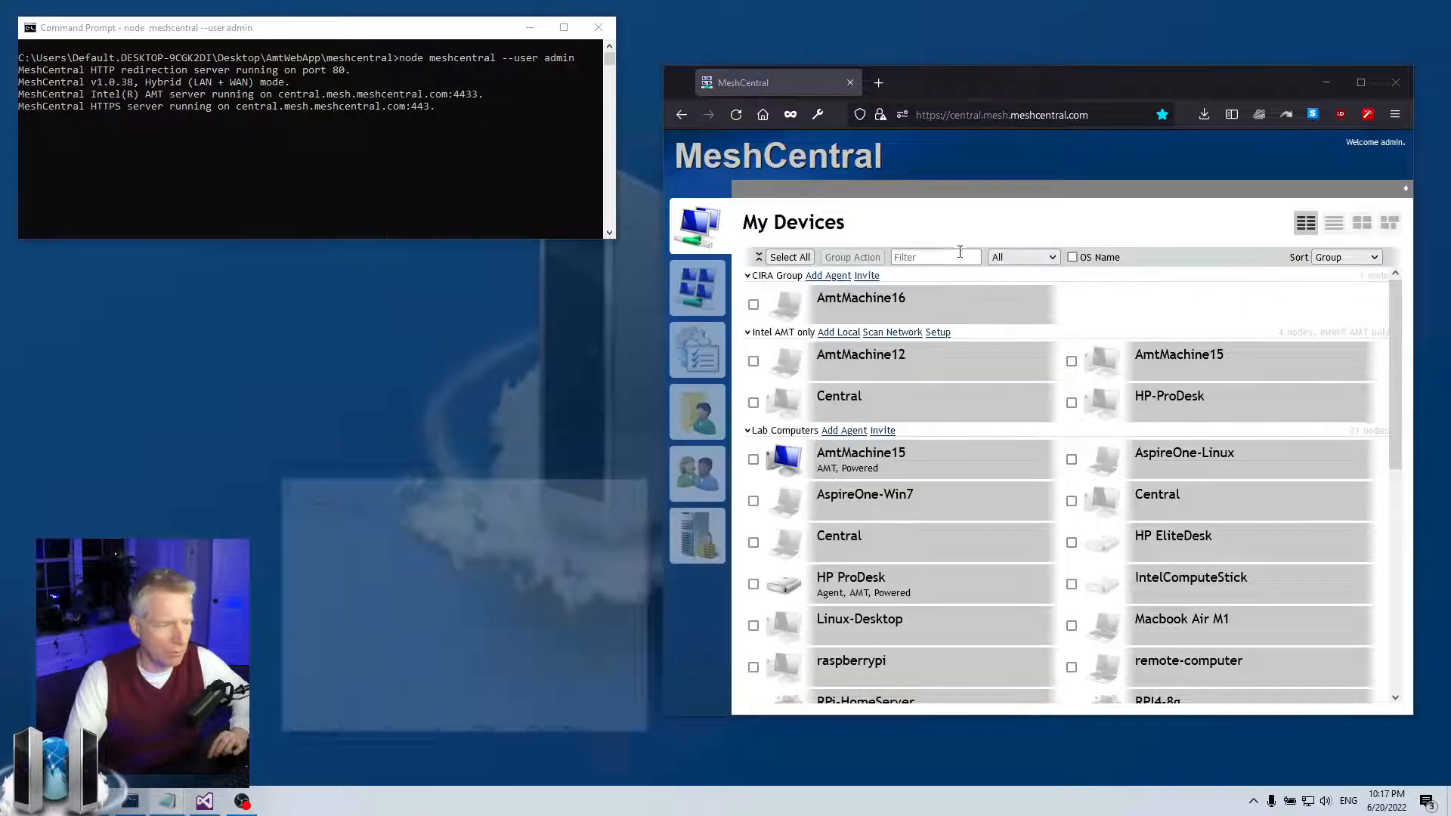
click(204, 801)
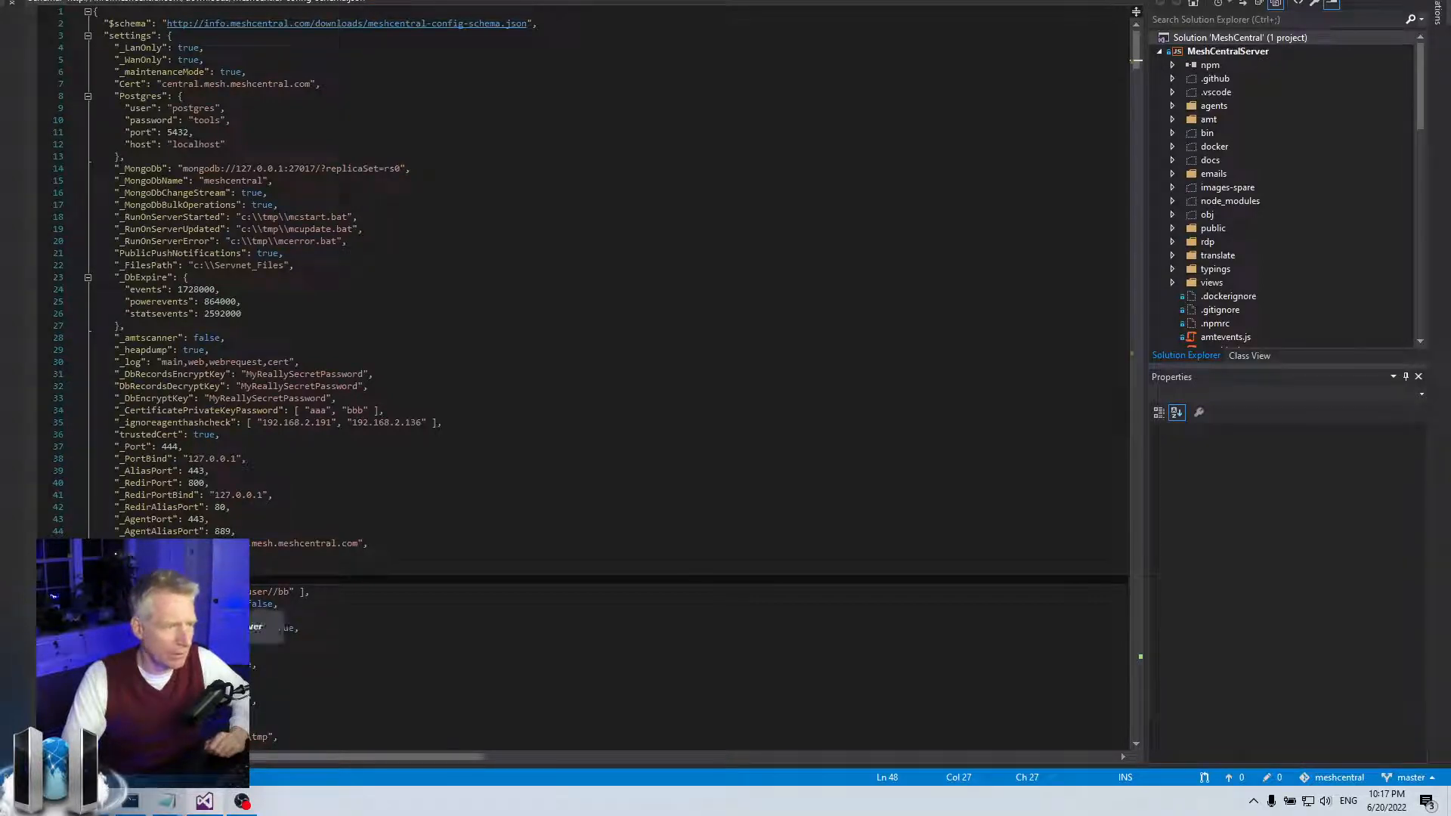
- Empty the AgentTimeStampServer value on config.json line 50, leaving its underscore prefix in place
click(162, 604)
drag(188, 604, 226, 604)
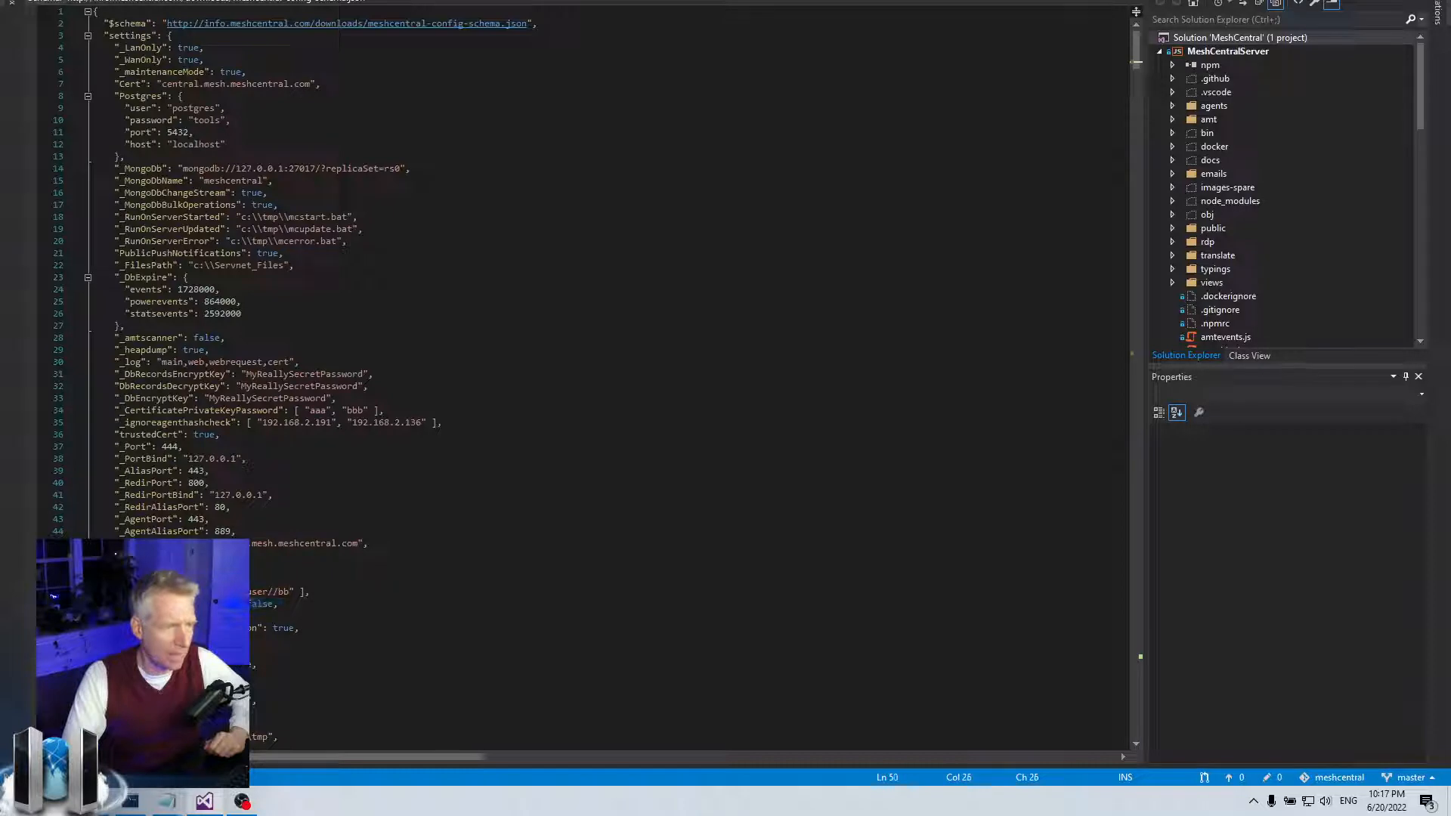
click(259, 604)
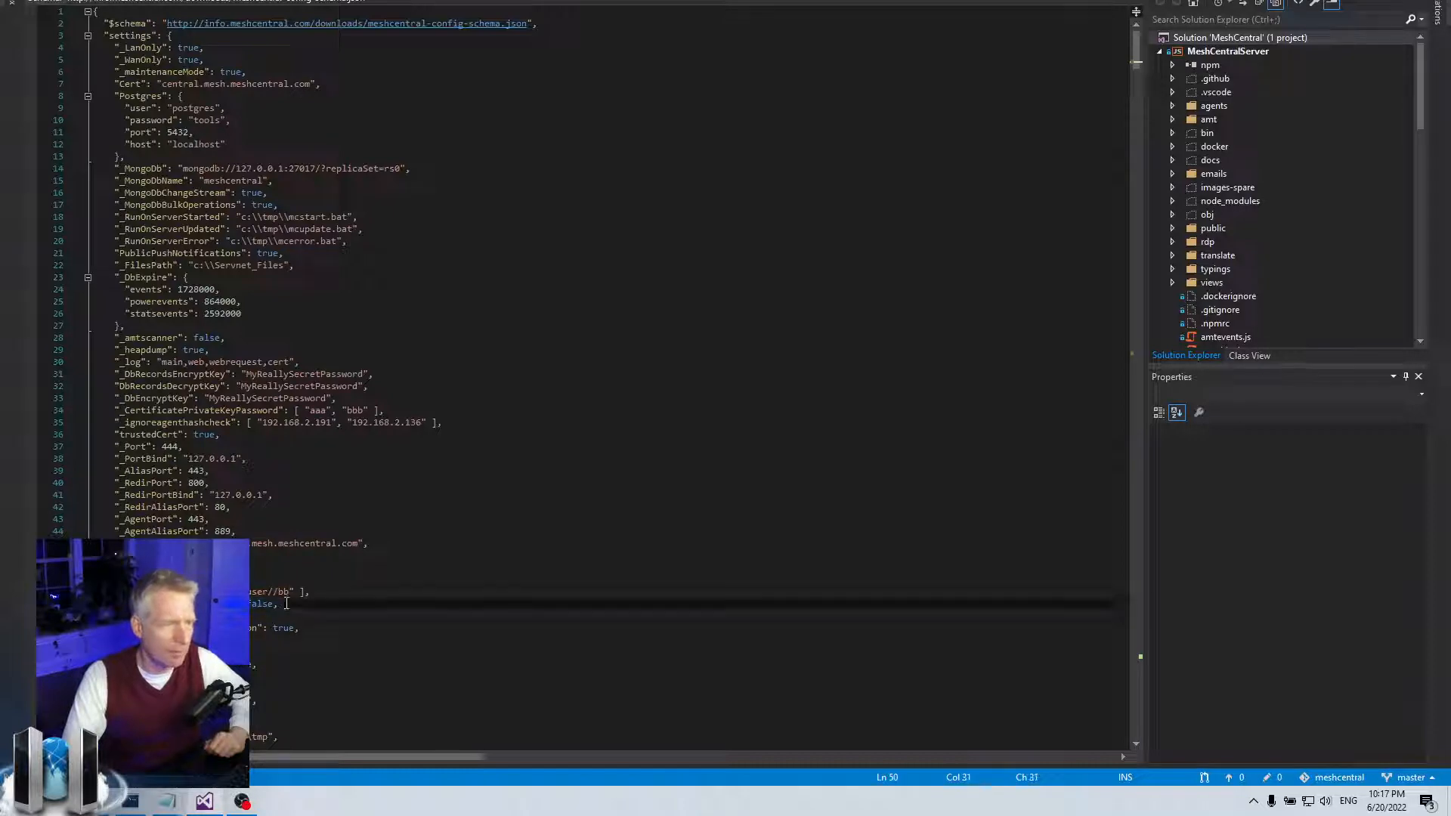
key(Home)
key(Right)
key(Delete)
text(_)
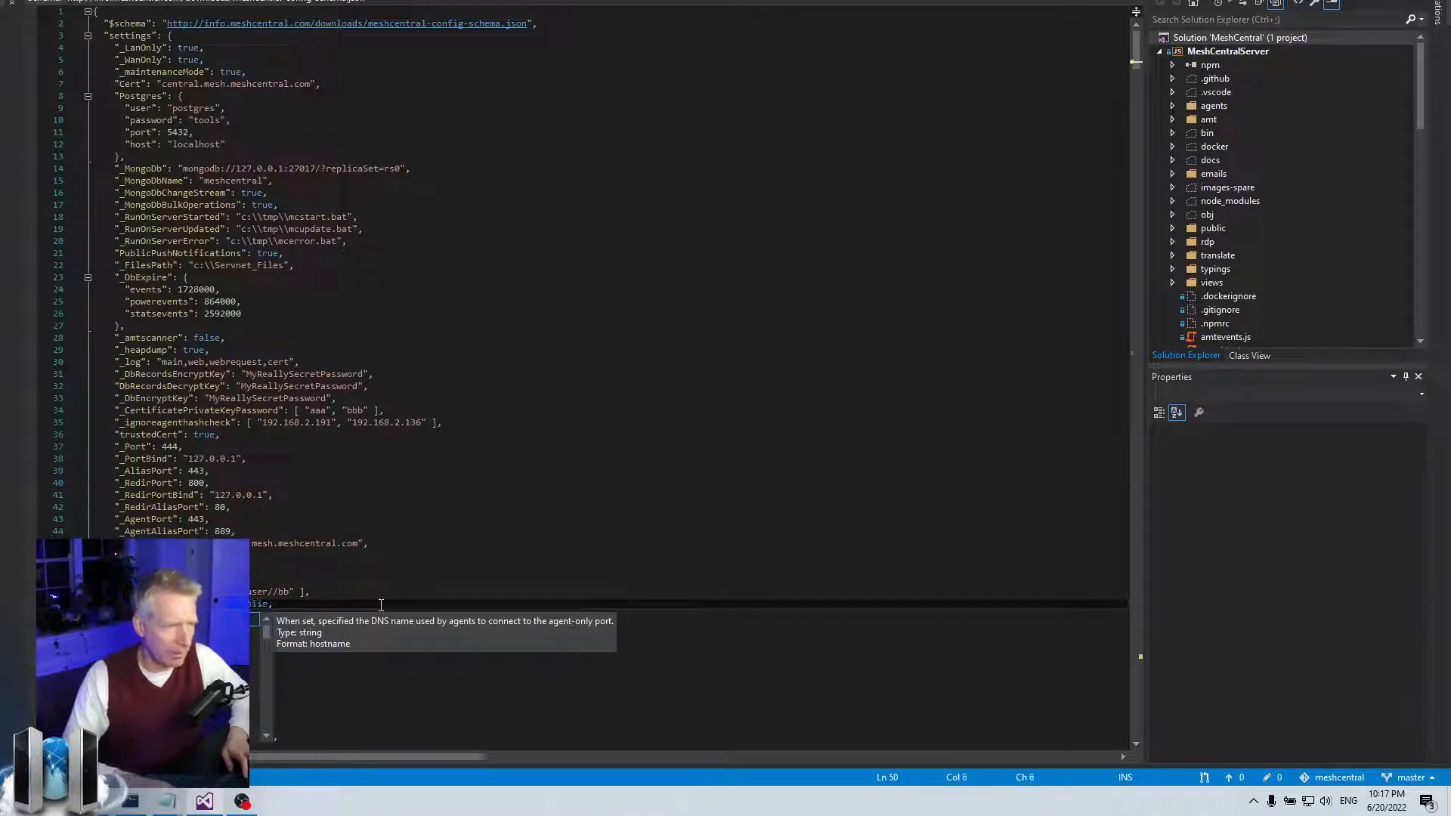
double_click(257, 604)
text("")
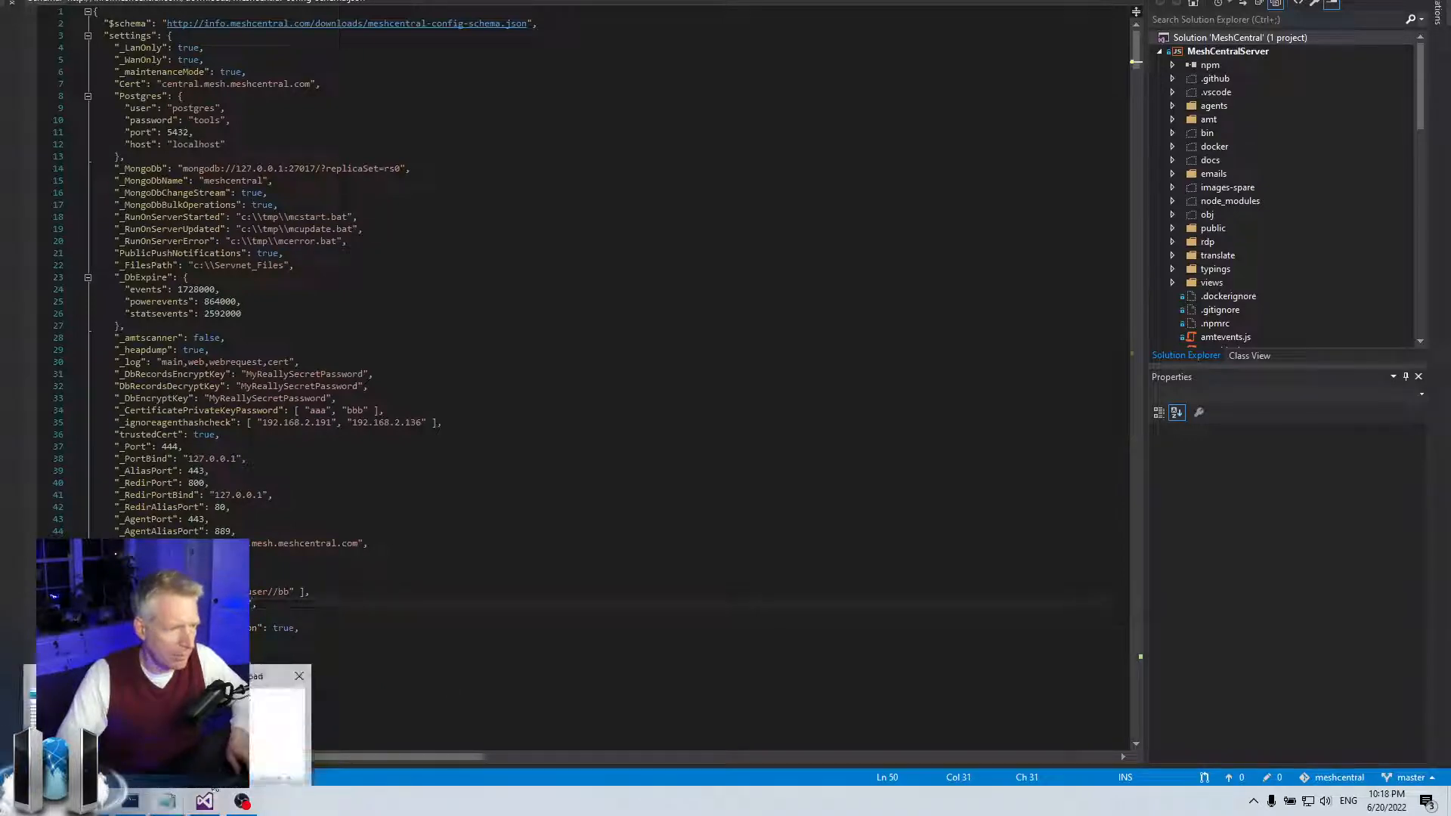
click(168, 800)
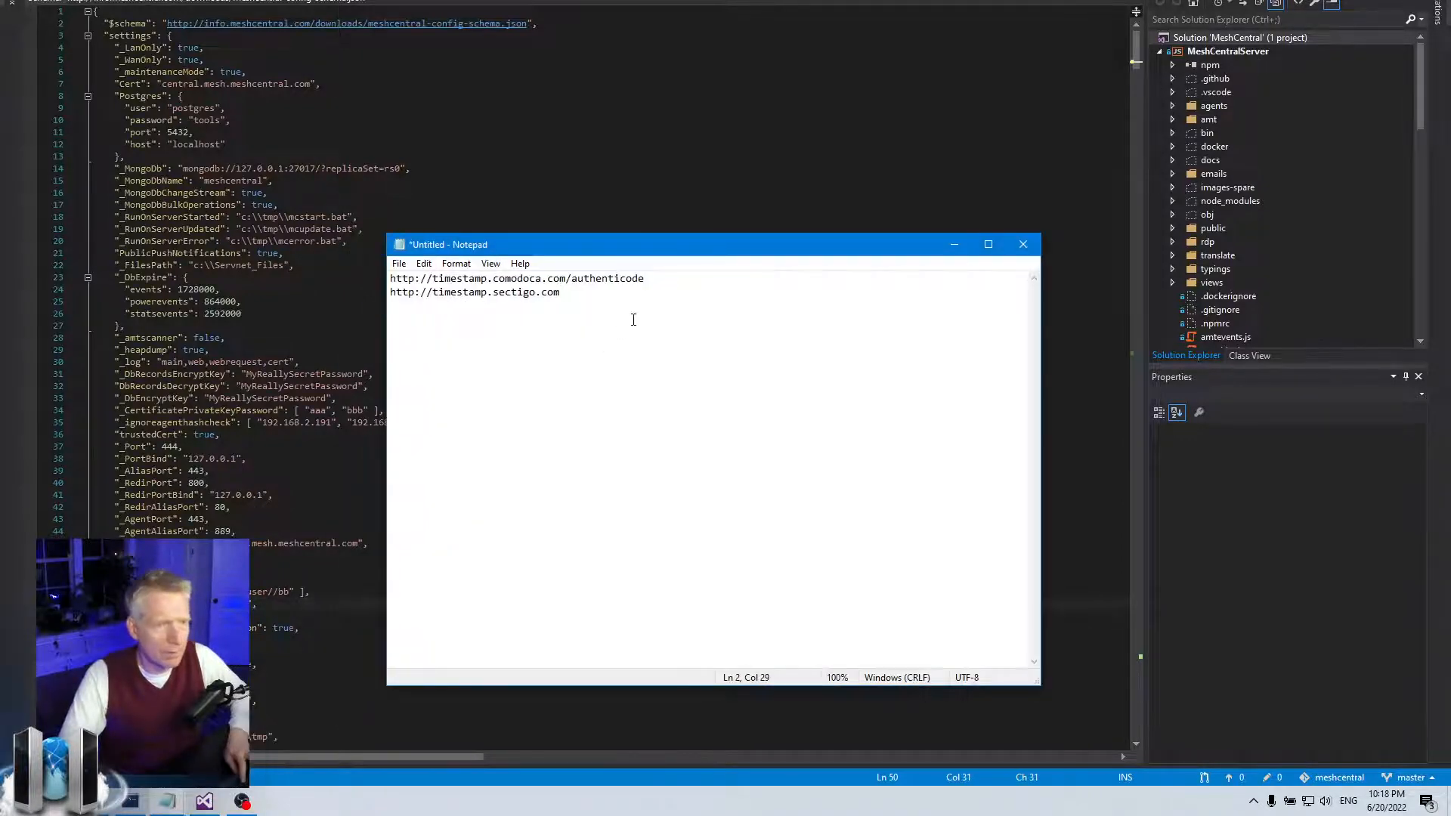
drag(646, 279, 389, 280)
key(ctrl+c)
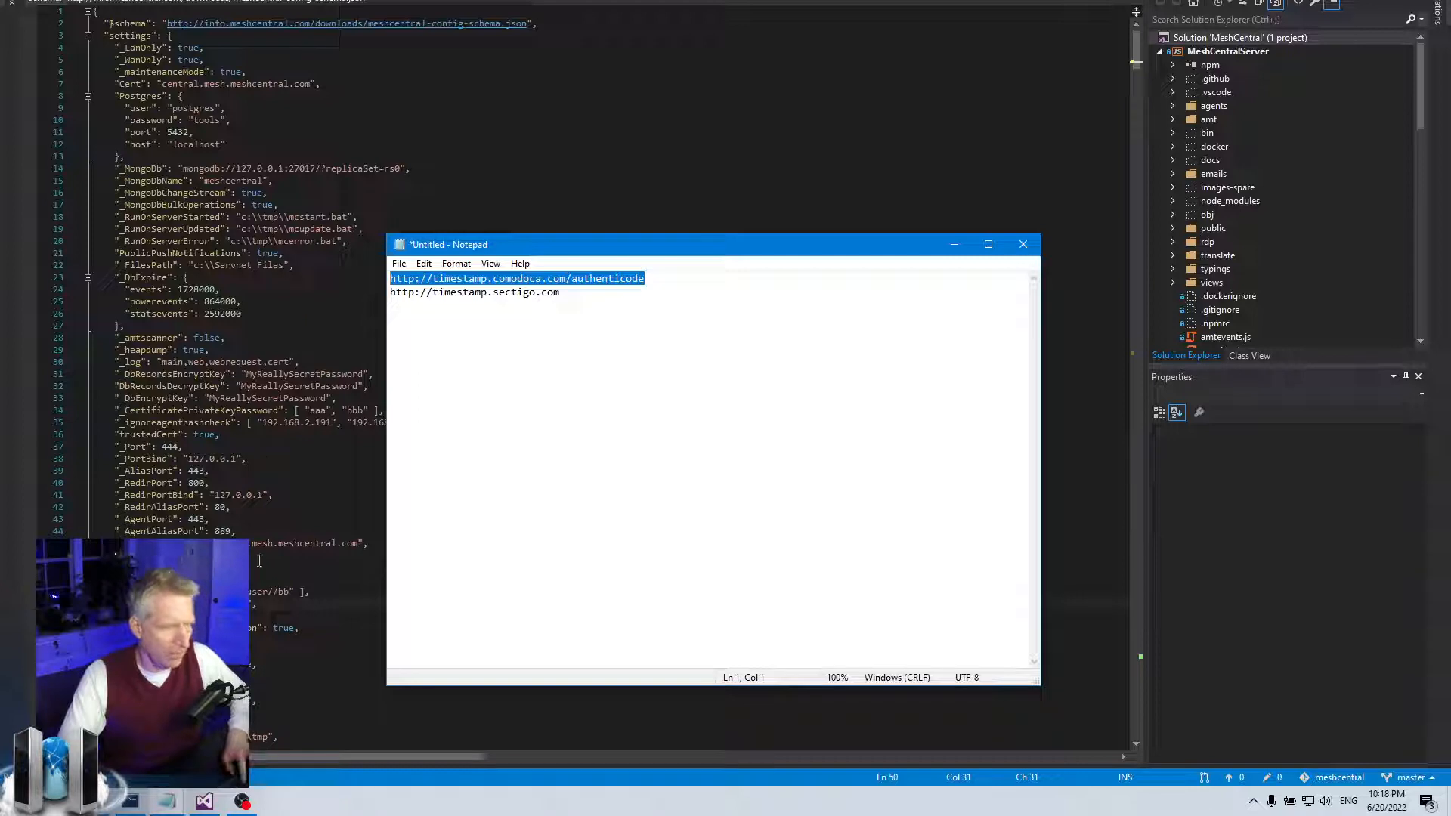
key(alt+Tab)
key(ctrl+v)
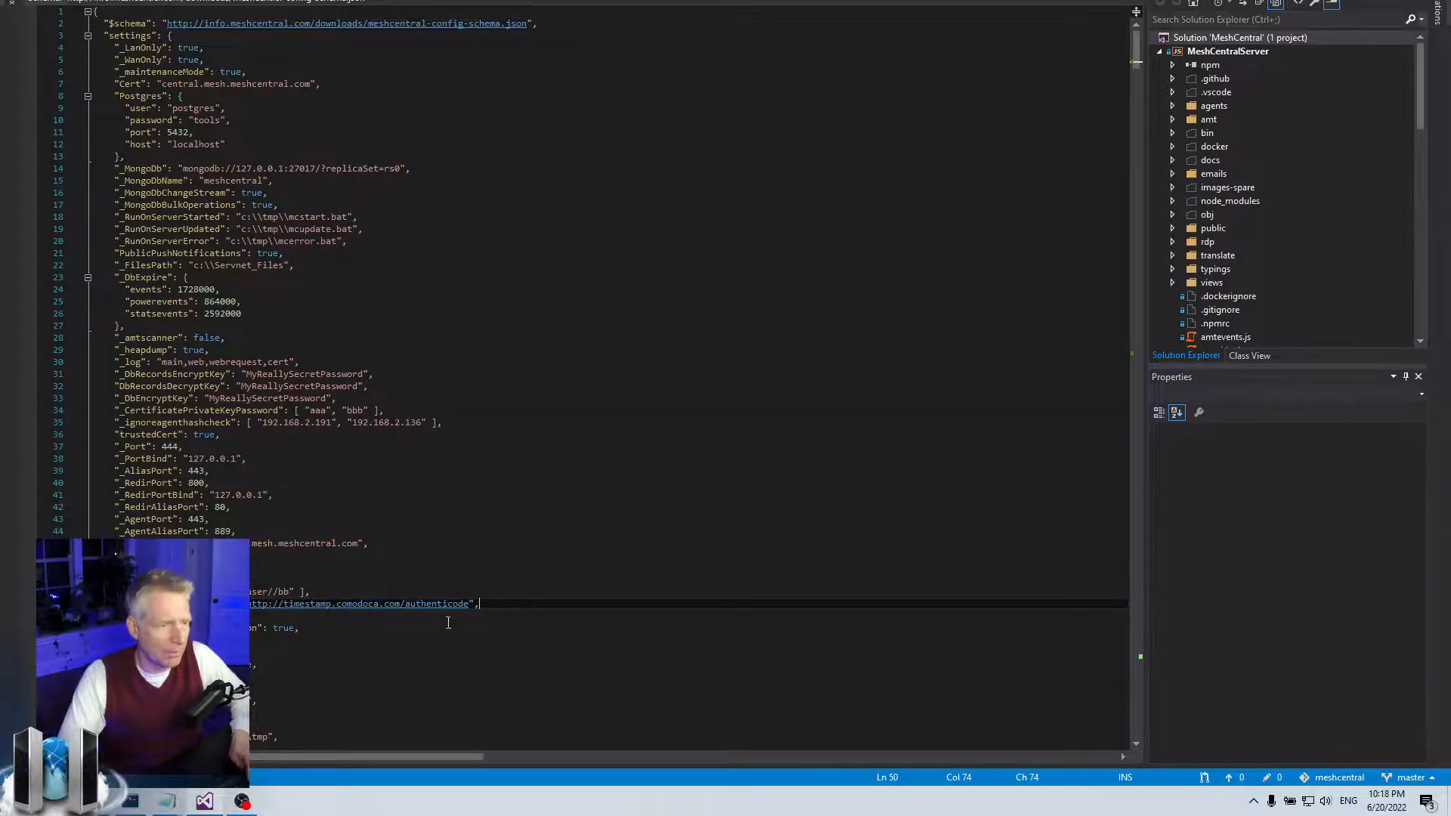
- Replace the timestamp URL with false, then undo the change
click(168, 604)
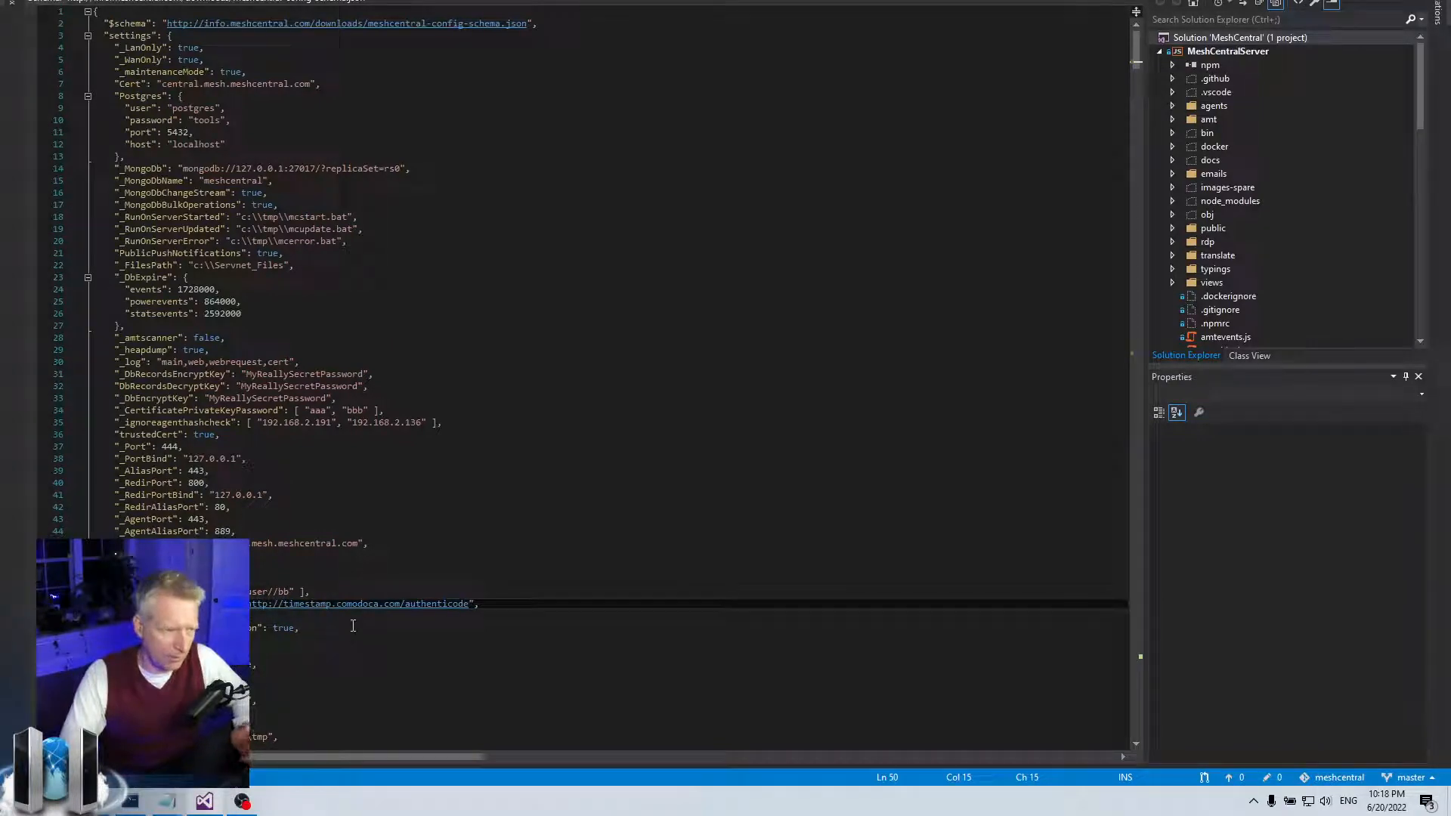
click(524, 607)
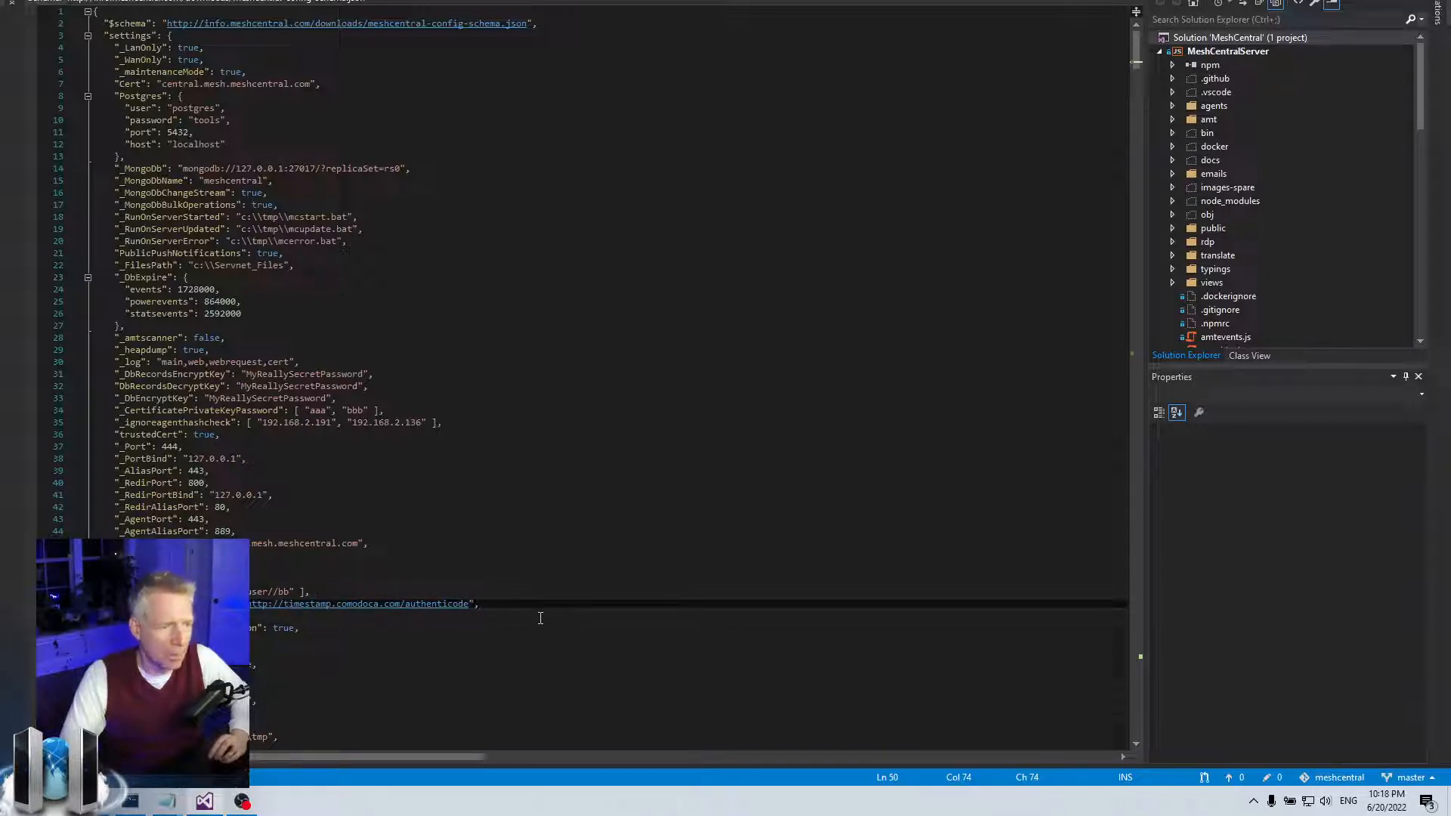
drag(472, 606, 241, 606)
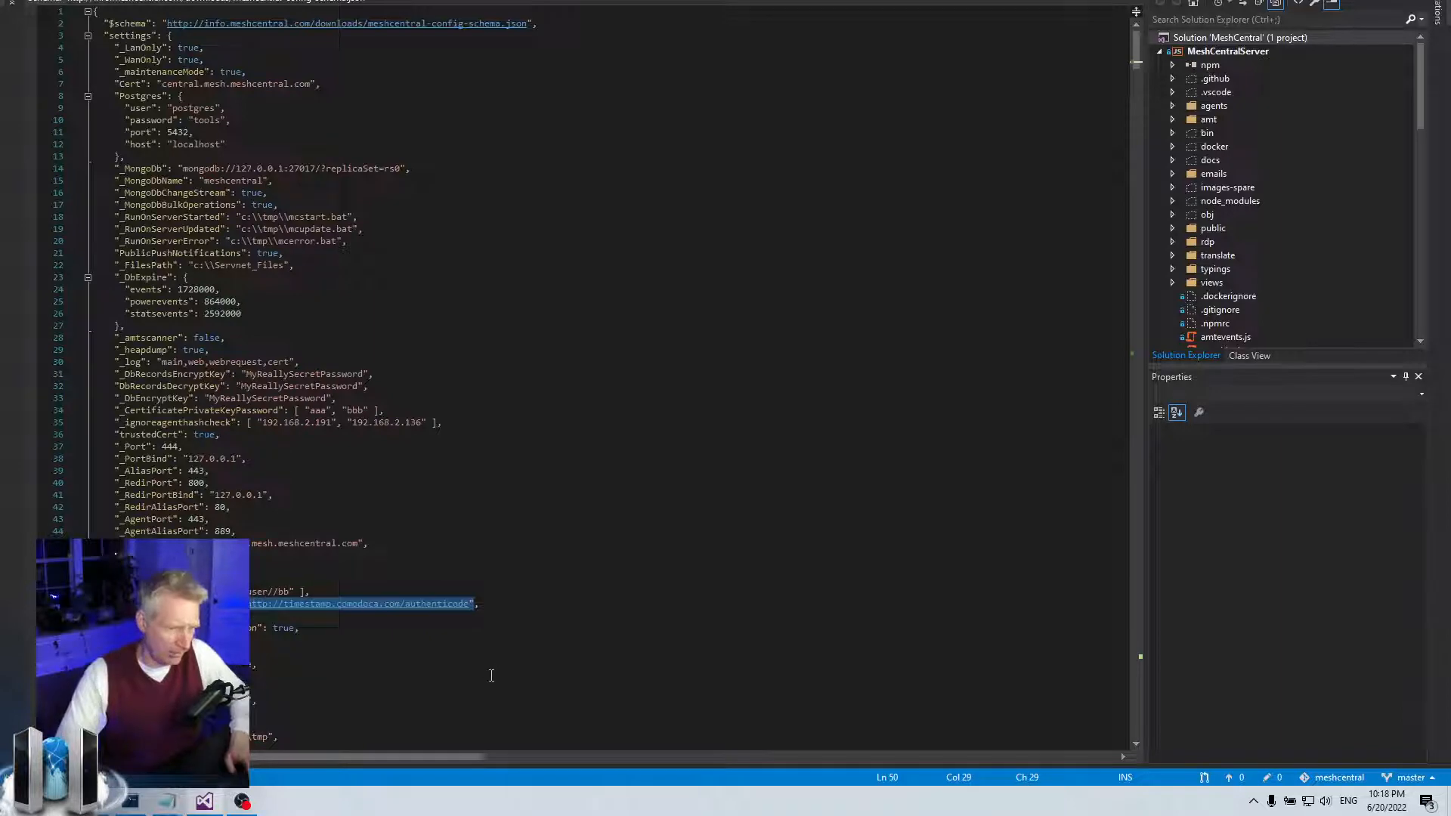
text(false)
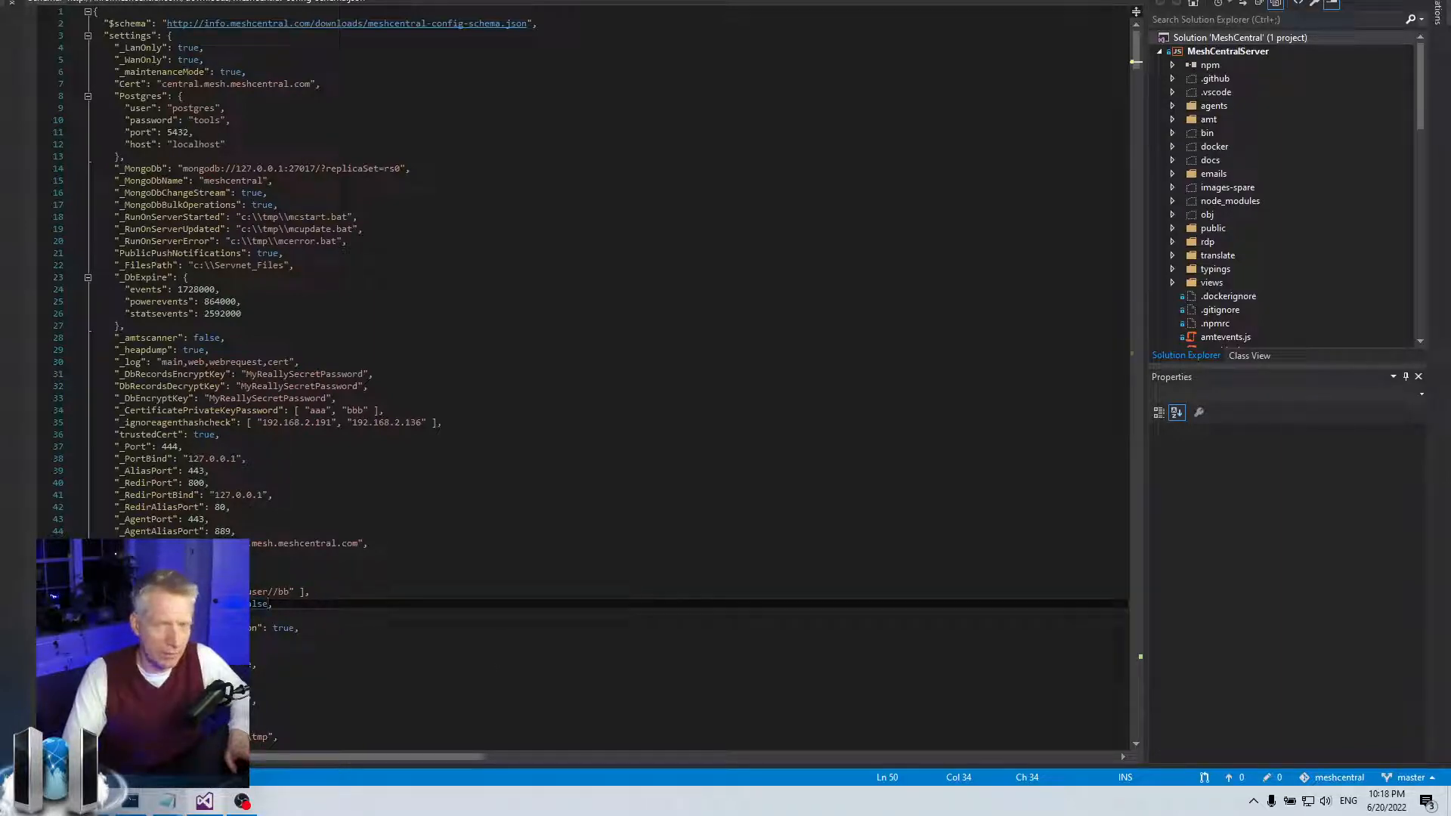
key(ctrl+z)
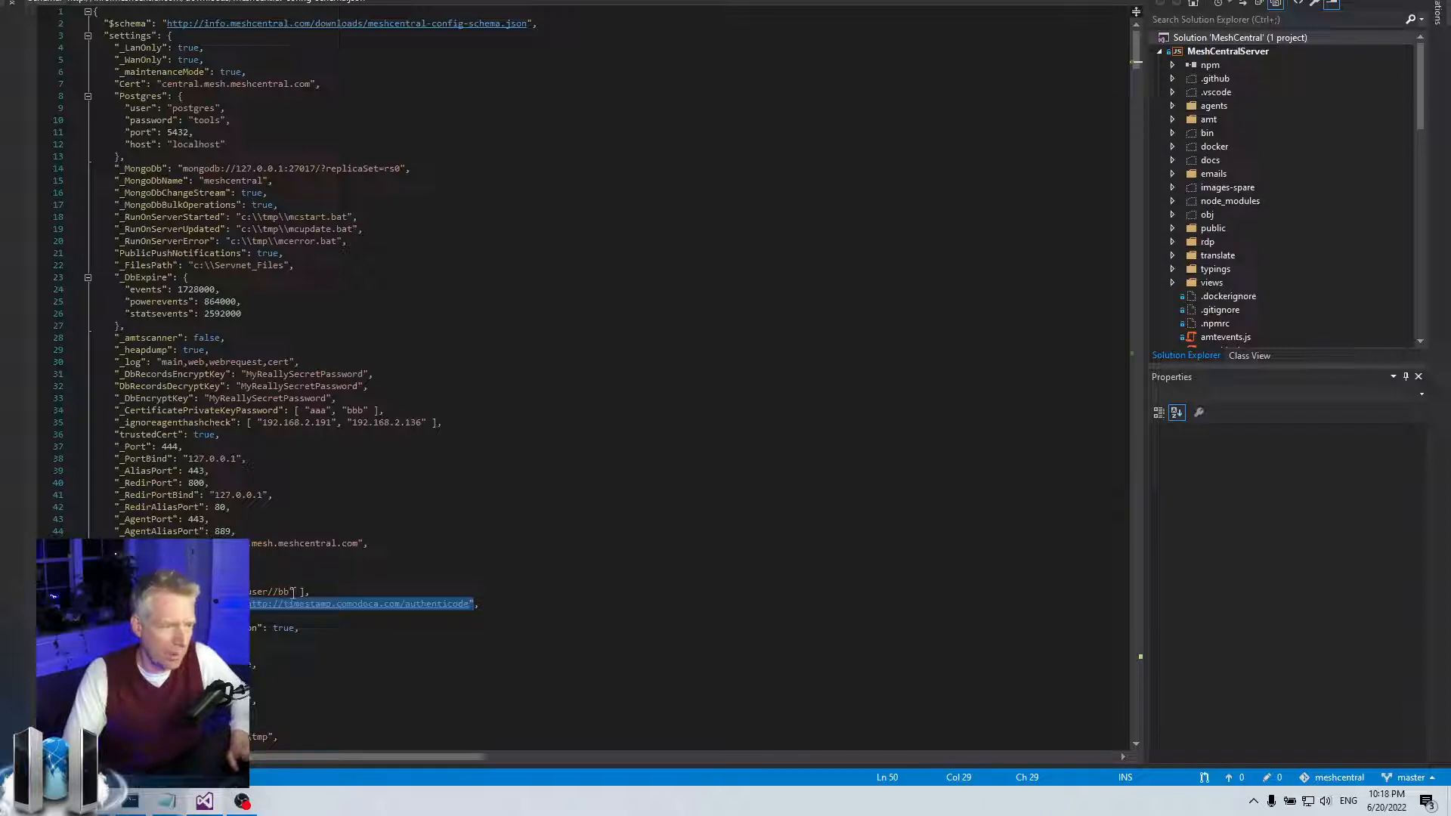
- Review the timestamp URL on line 50, then shrink the editor to bring Notepad forward
click(321, 605)
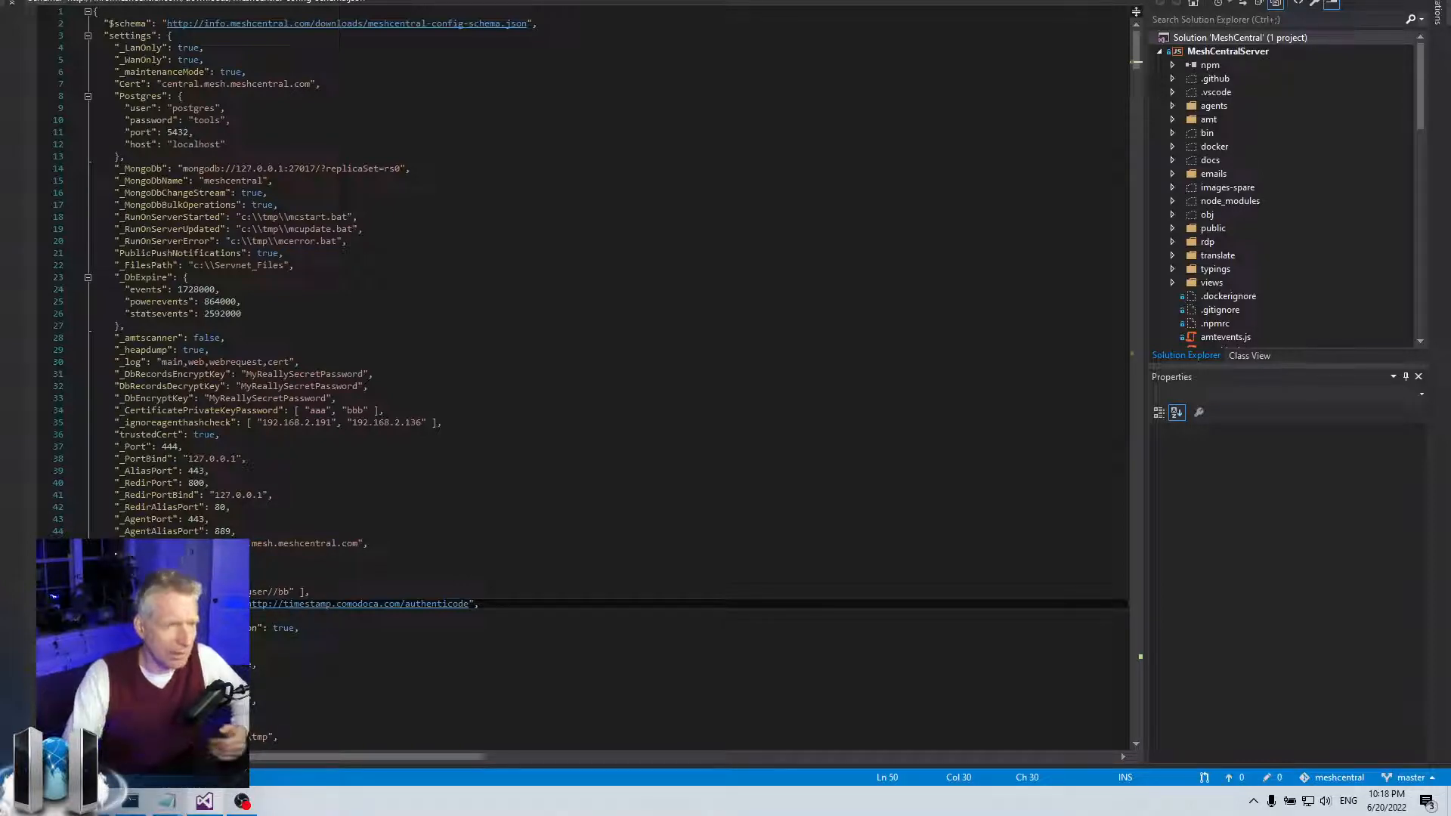
drag(248, 604, 497, 605)
click(497, 605)
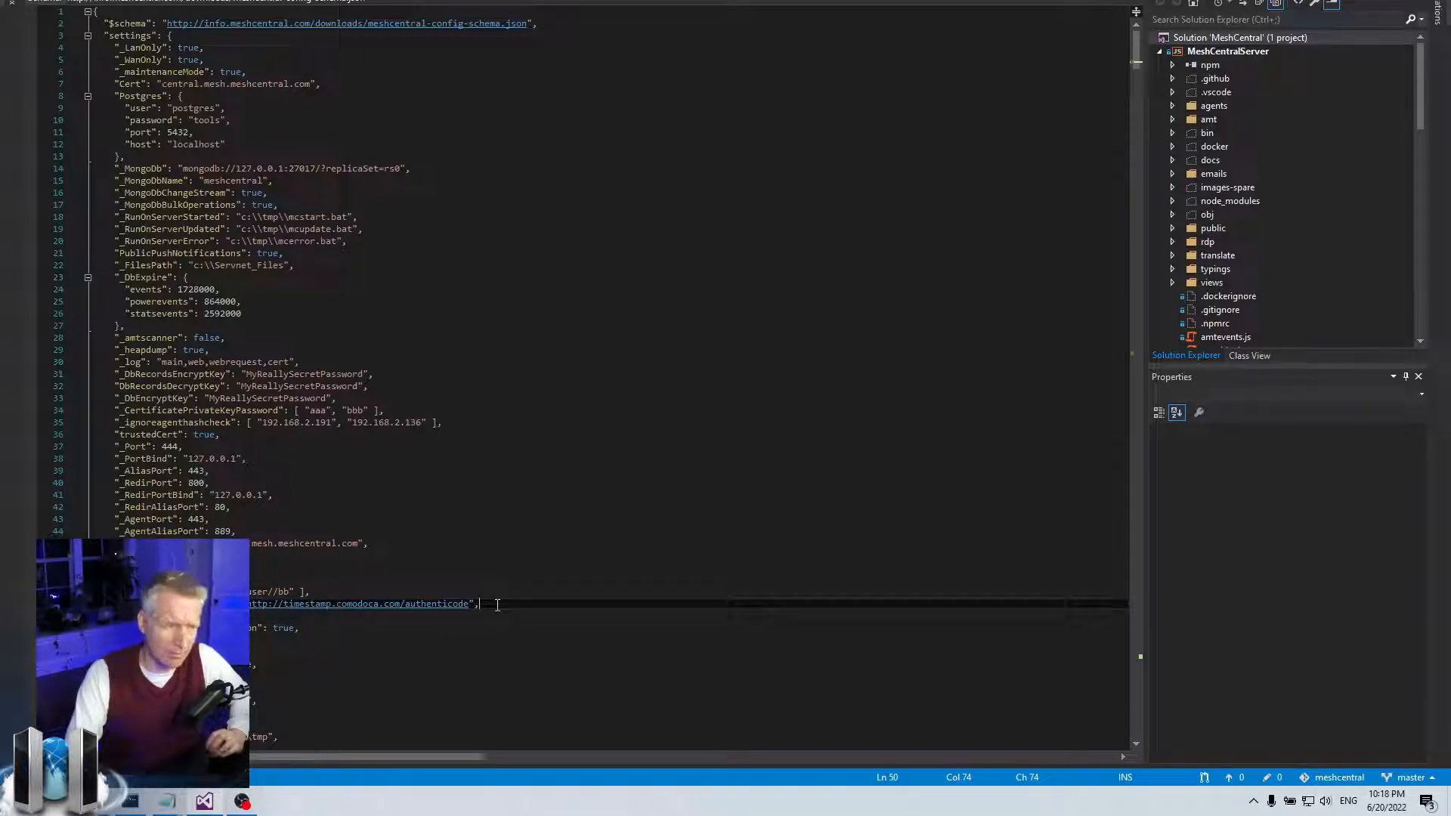
drag(497, 605, 244, 605)
click(269, 604)
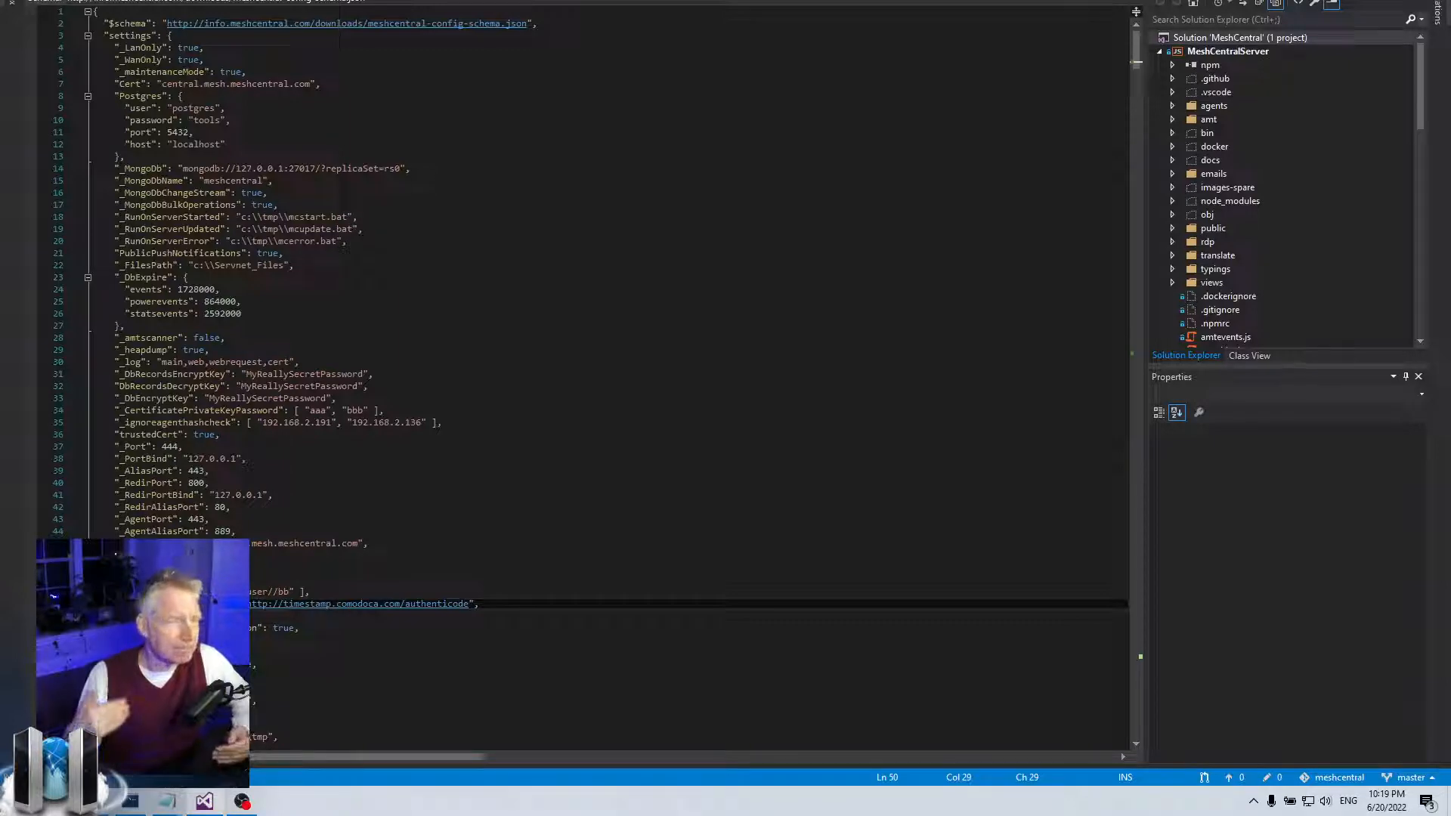
drag(239, 604, 168, 605)
click(492, 605)
click(168, 605)
click(131, 605)
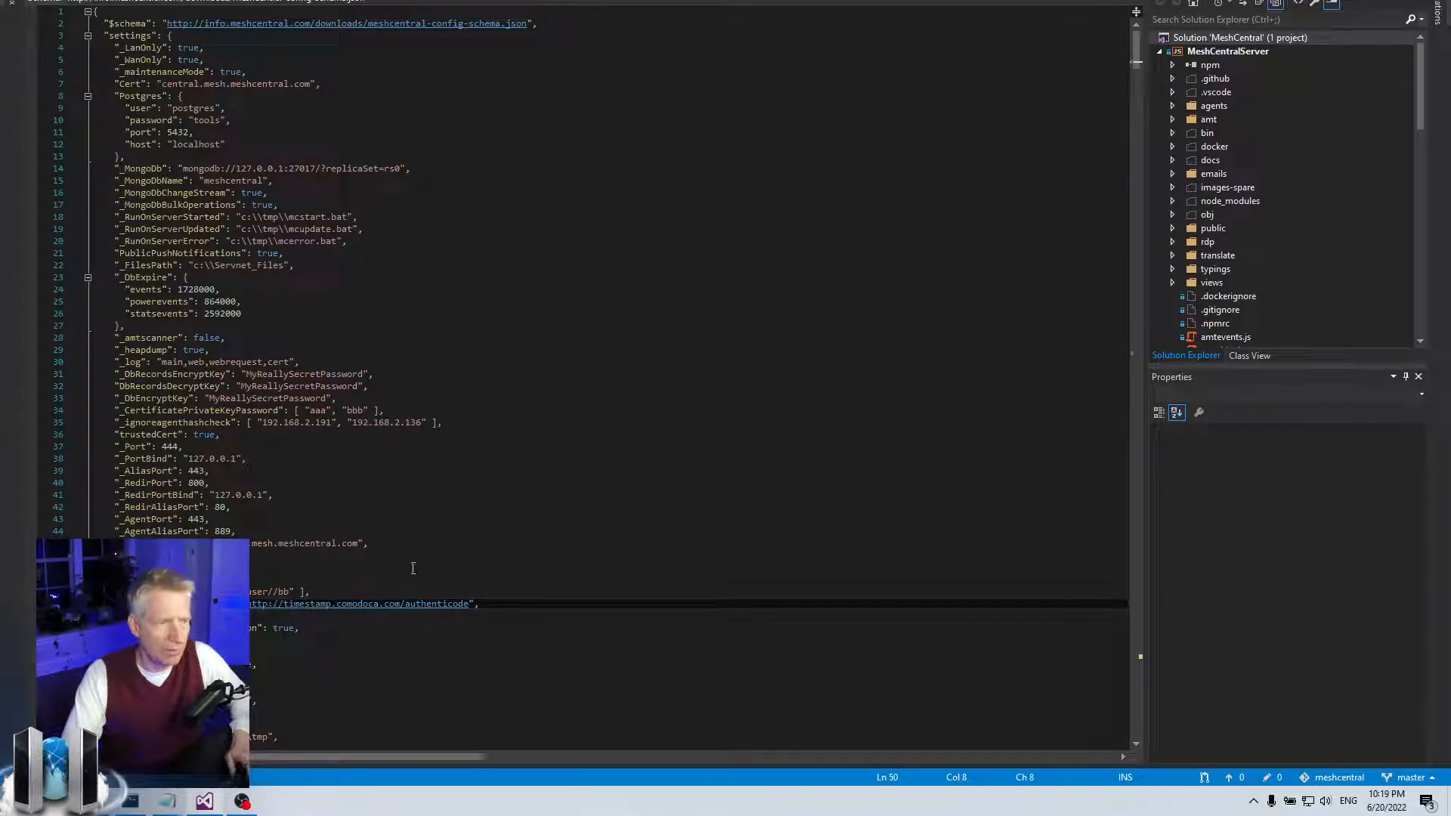
drag(794, 0, 728, 570)
click(744, 427)
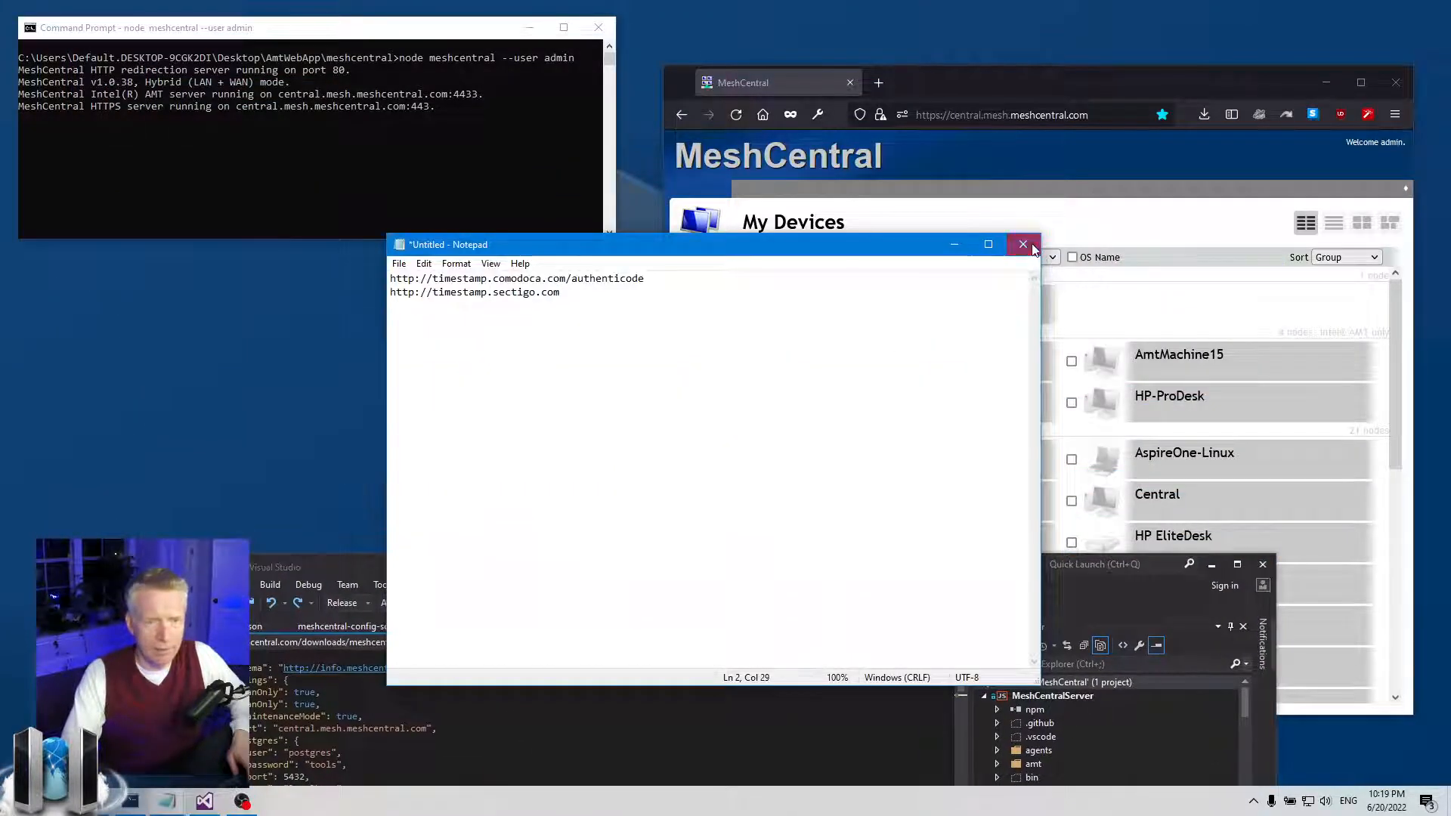
- Close the Notepad URL note without saving and return to the Downloads folder
click(1024, 244)
click(764, 356)
click(93, 801)
click(910, 310)
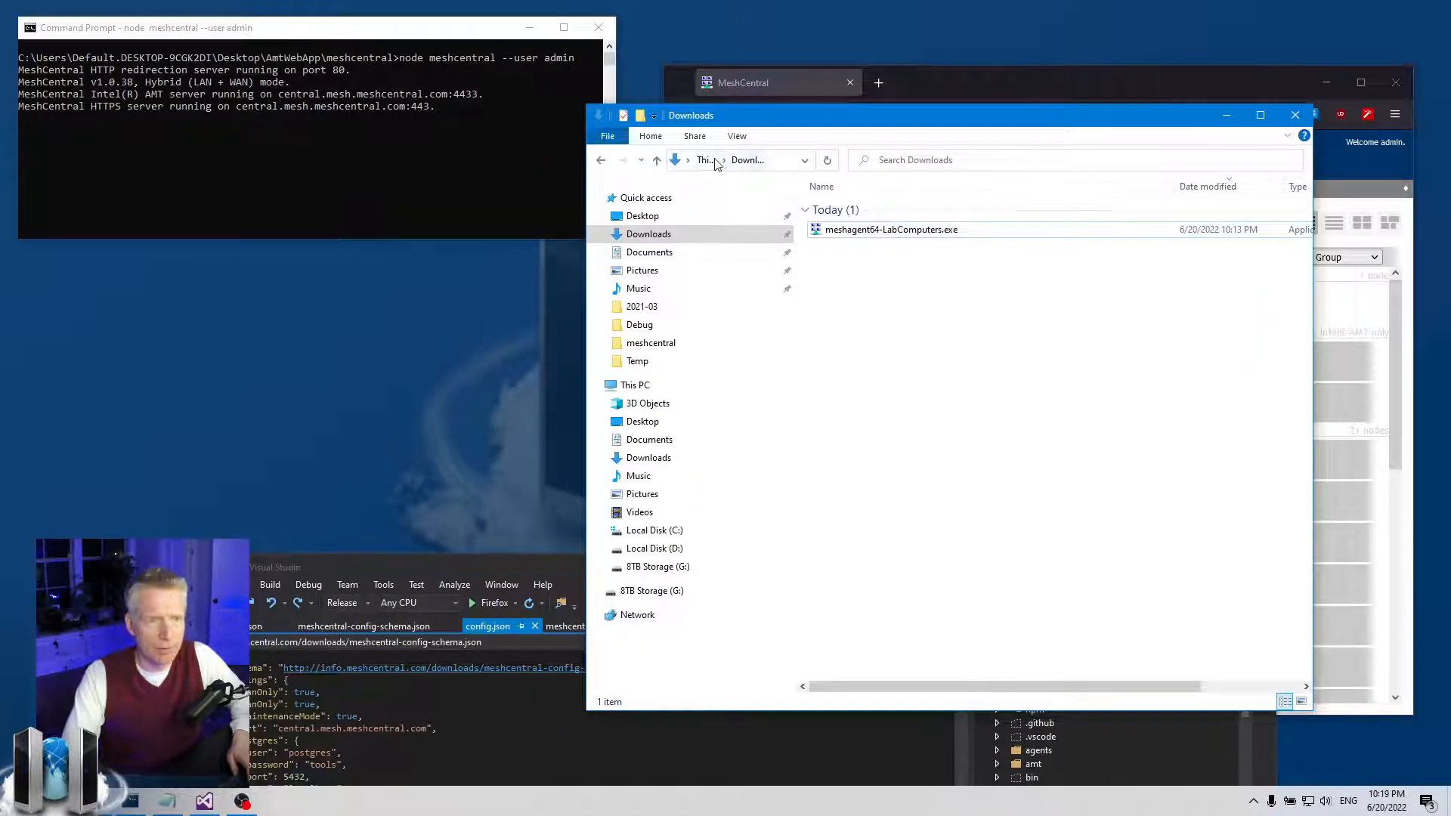
- Navigate to Desktop > AmtWebApp > meshcentral-data and delete the signedagents folder
click(660, 220)
double_click(930, 227)
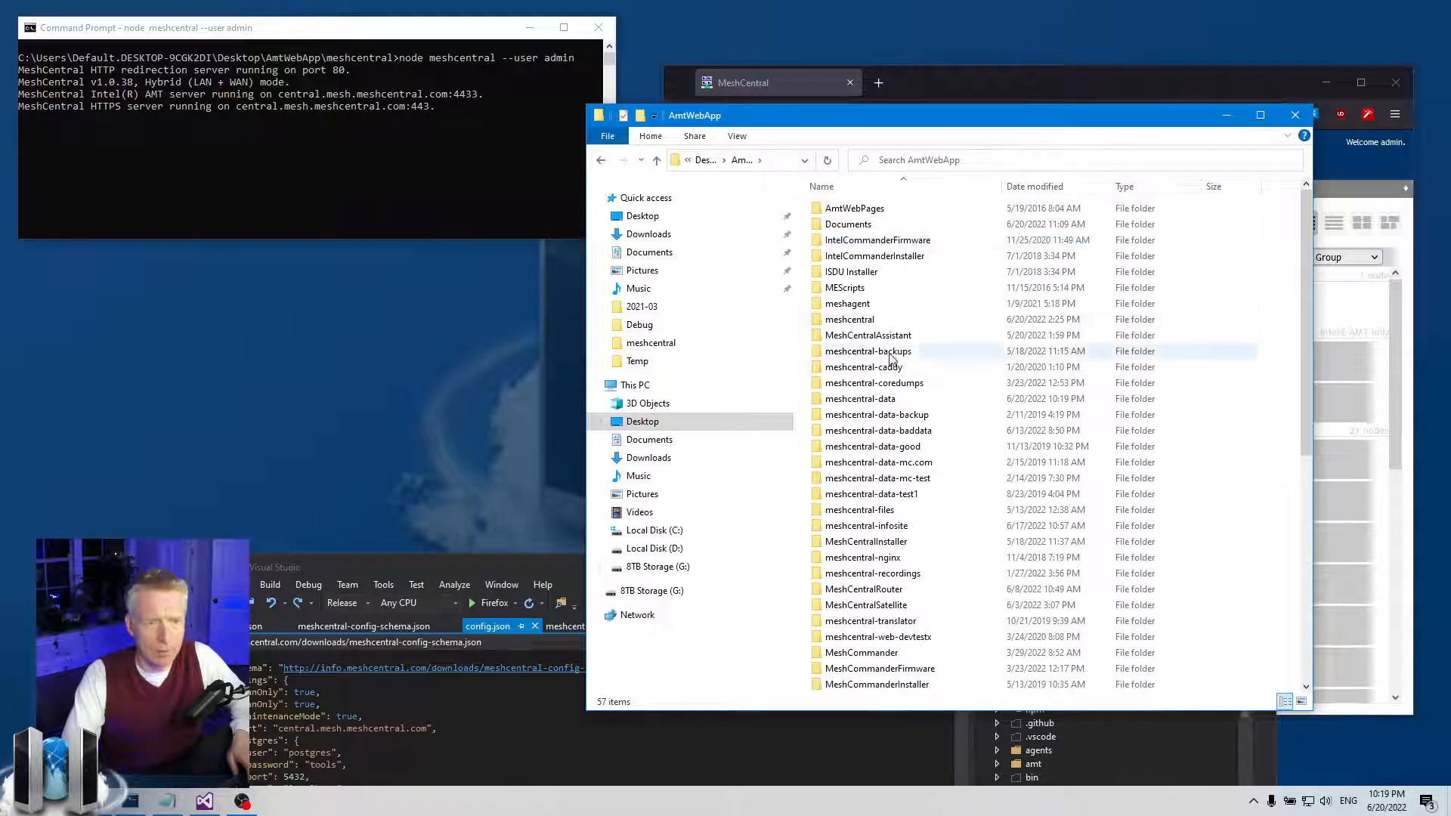
double_click(853, 320)
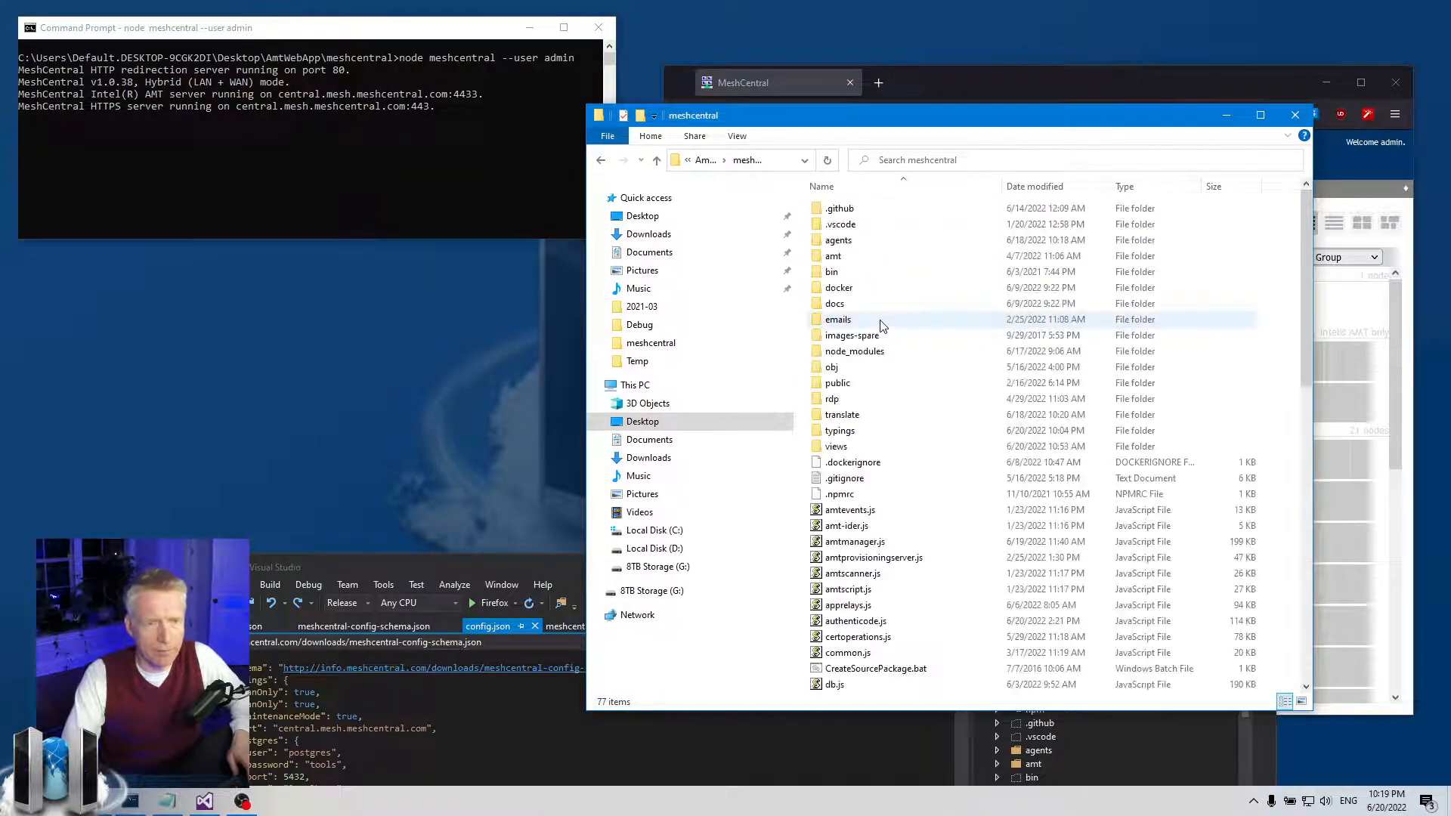
click(711, 166)
double_click(888, 398)
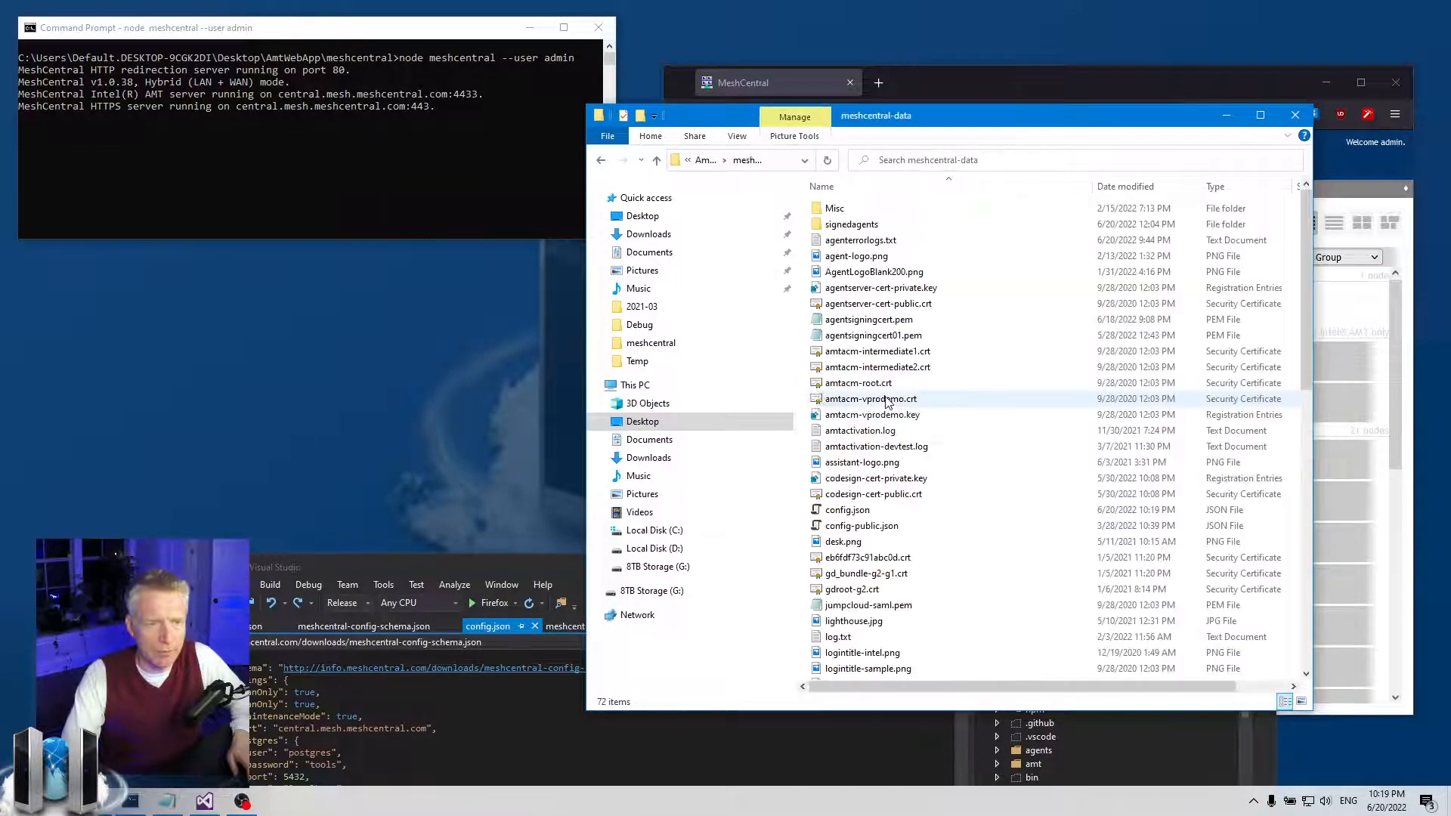
click(858, 225)
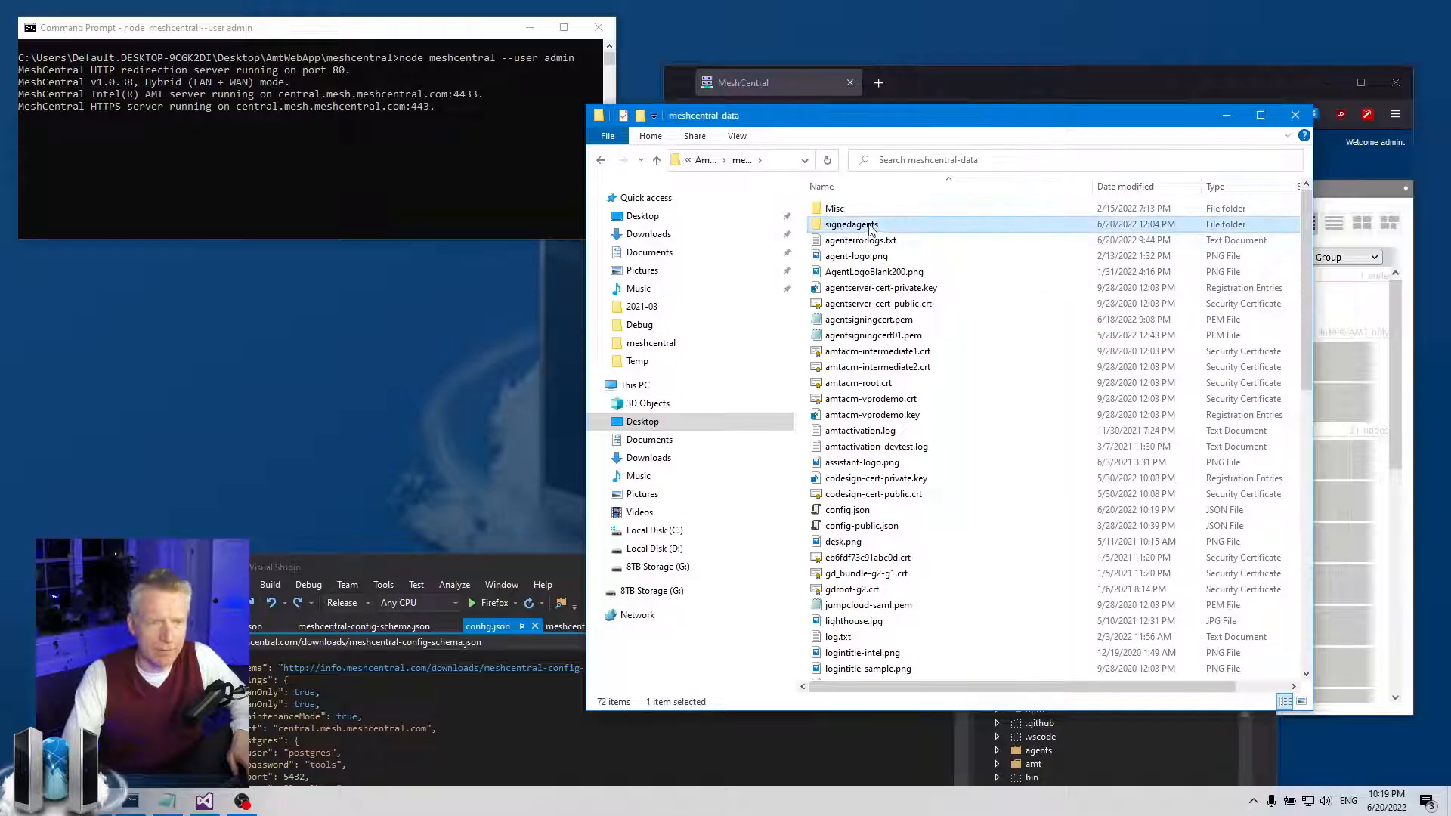
key(Delete)
- Confirm the deletion and restart the MeshCentral server to regenerate the signed agents
key(Return)
click(305, 174)
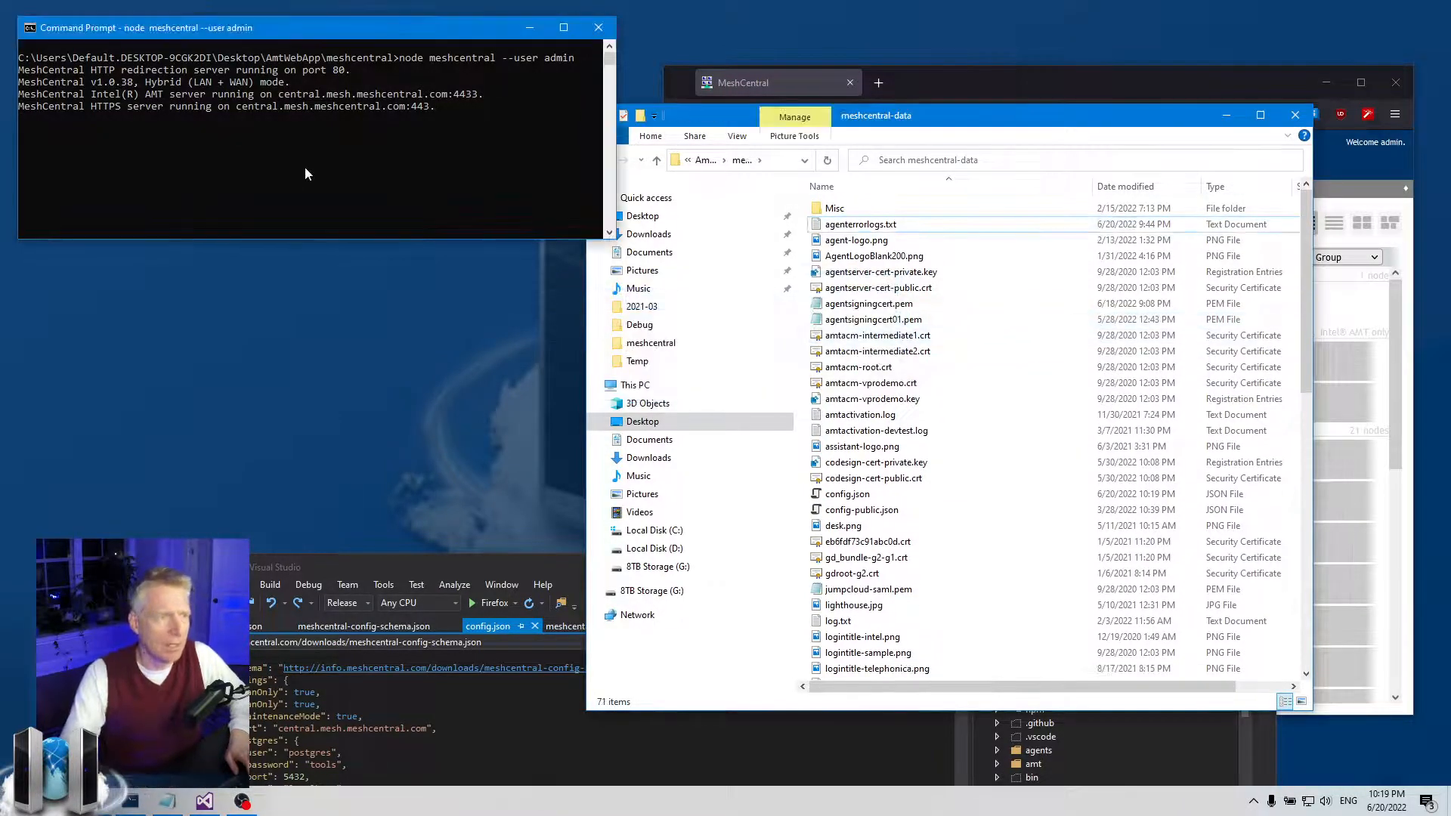
key(ctrl+c)
key(Up)
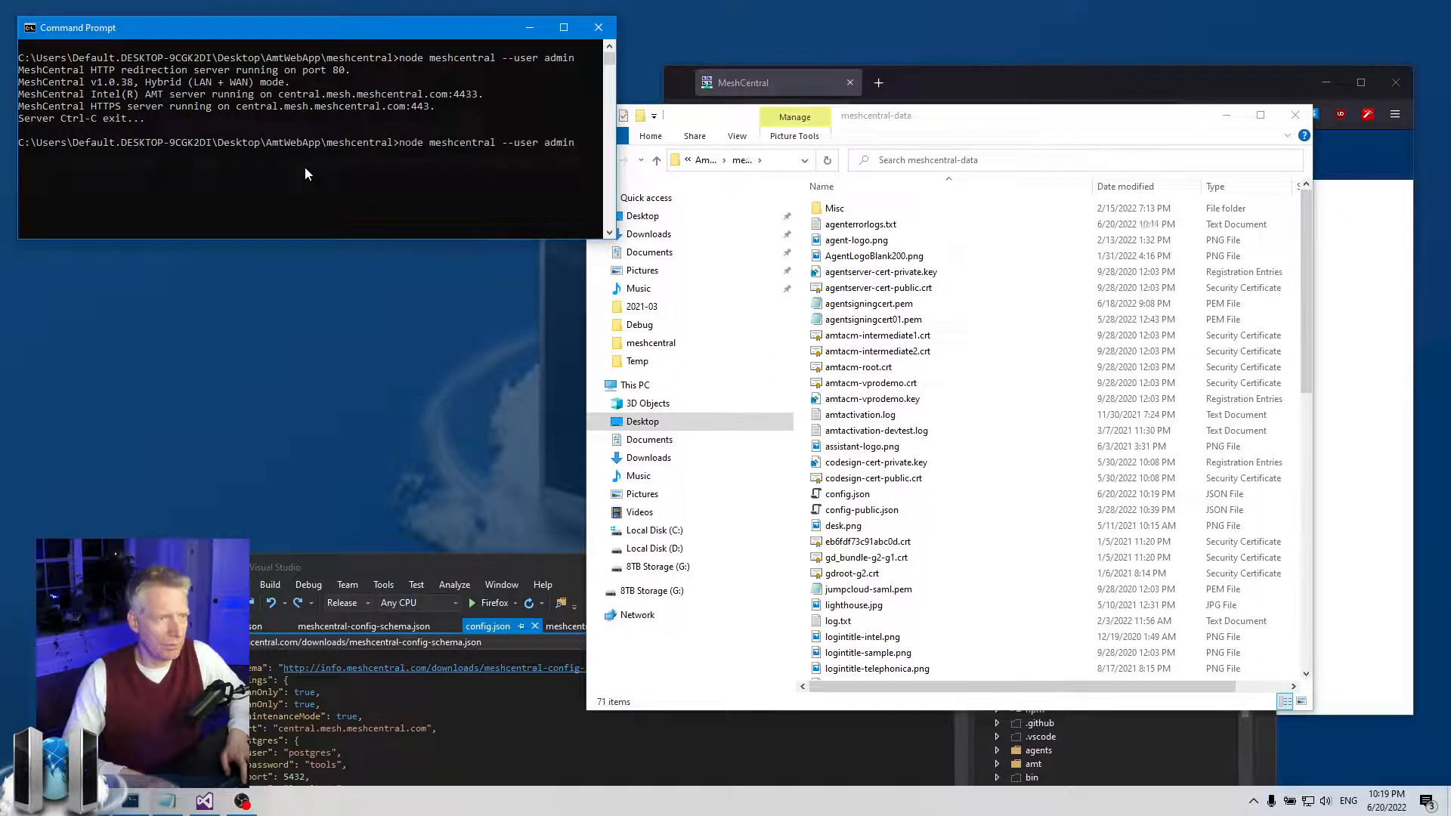
key(Return)
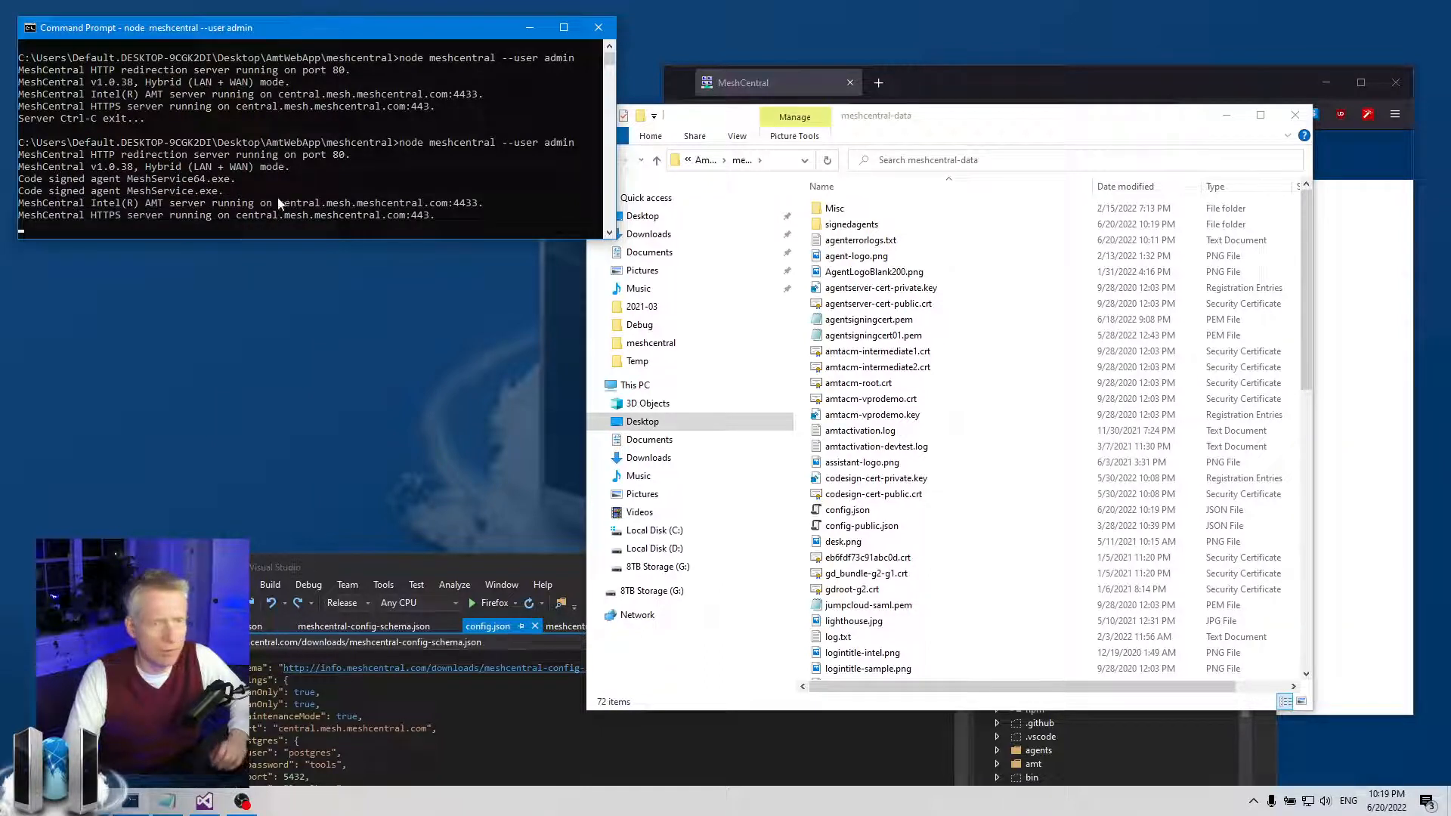
- Check MeshService64.exe's digital signature and its Sectigo timestamp countersignature
double_click(869, 224)
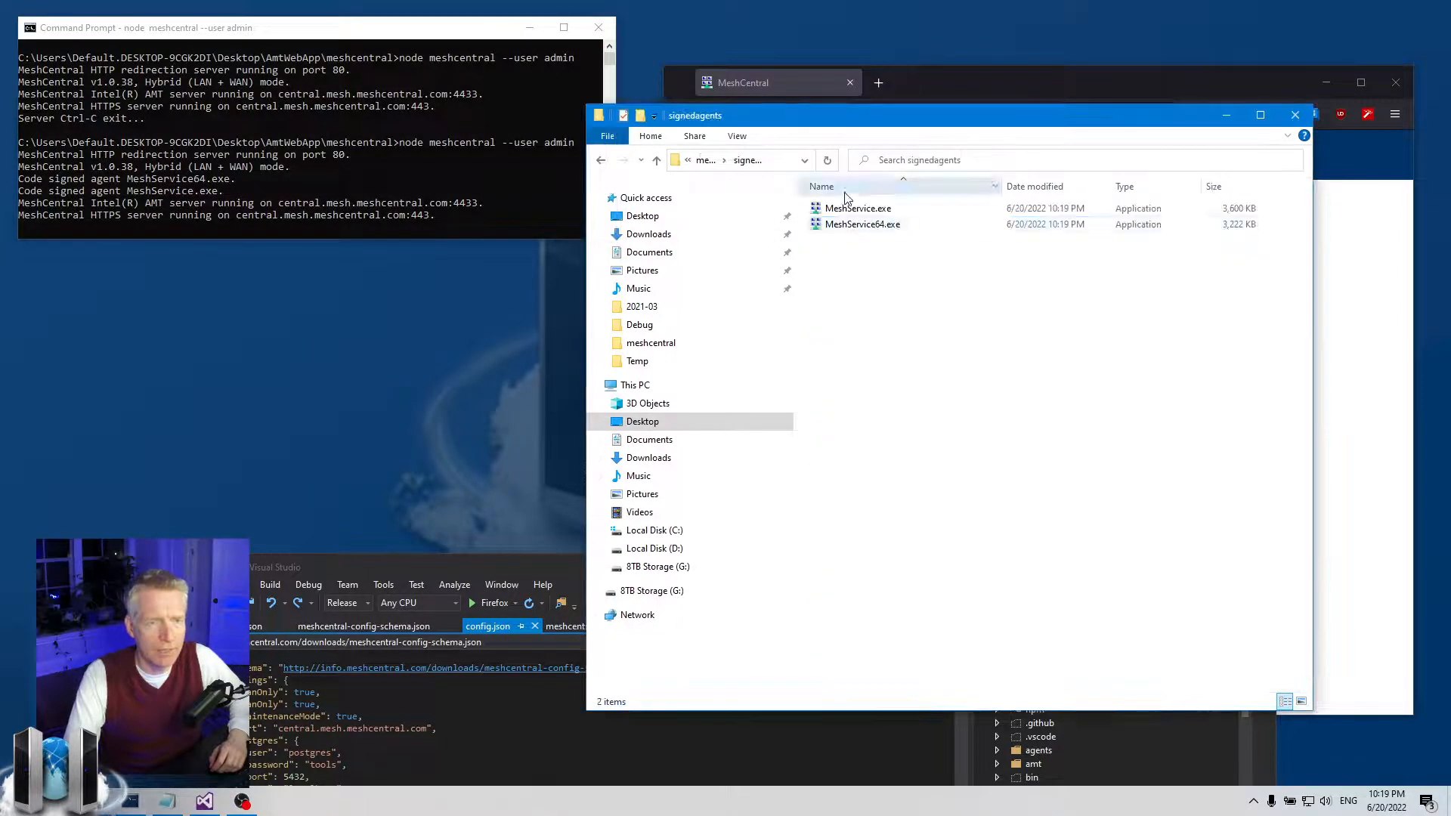
right_click(874, 225)
click(938, 605)
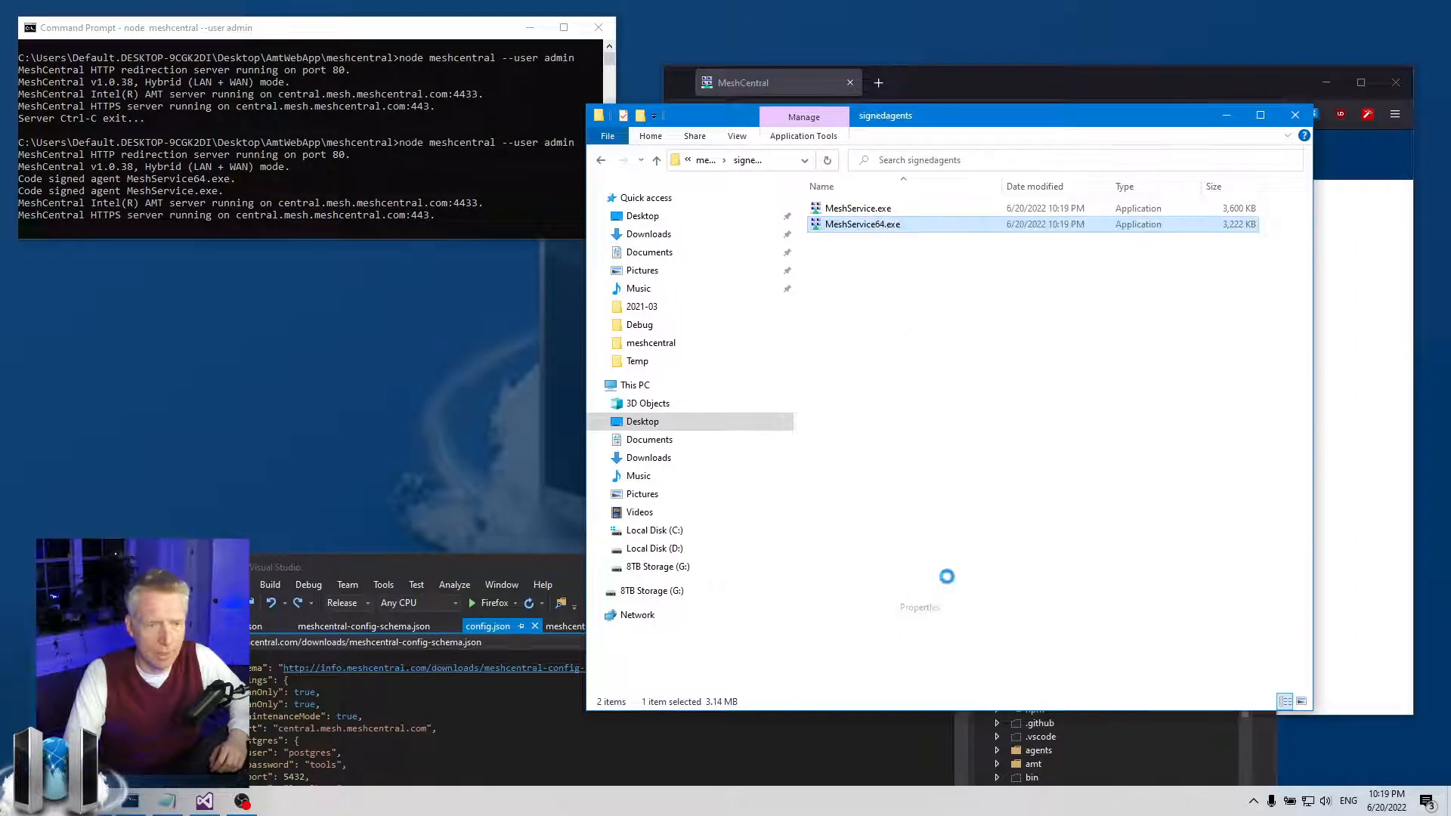
click(1120, 271)
click(1113, 265)
click(1024, 370)
click(1118, 401)
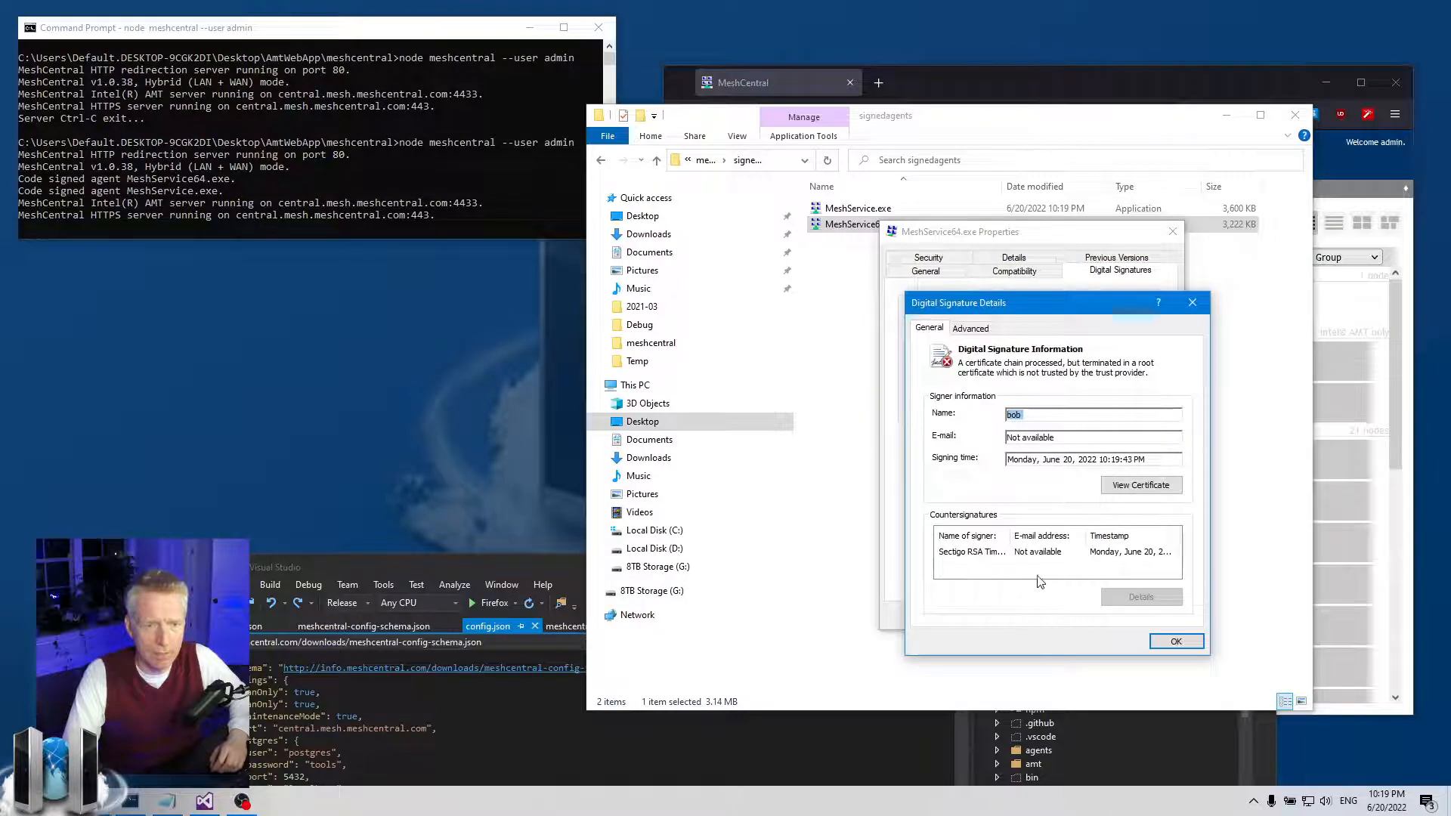
click(983, 554)
drag(1012, 535, 1098, 535)
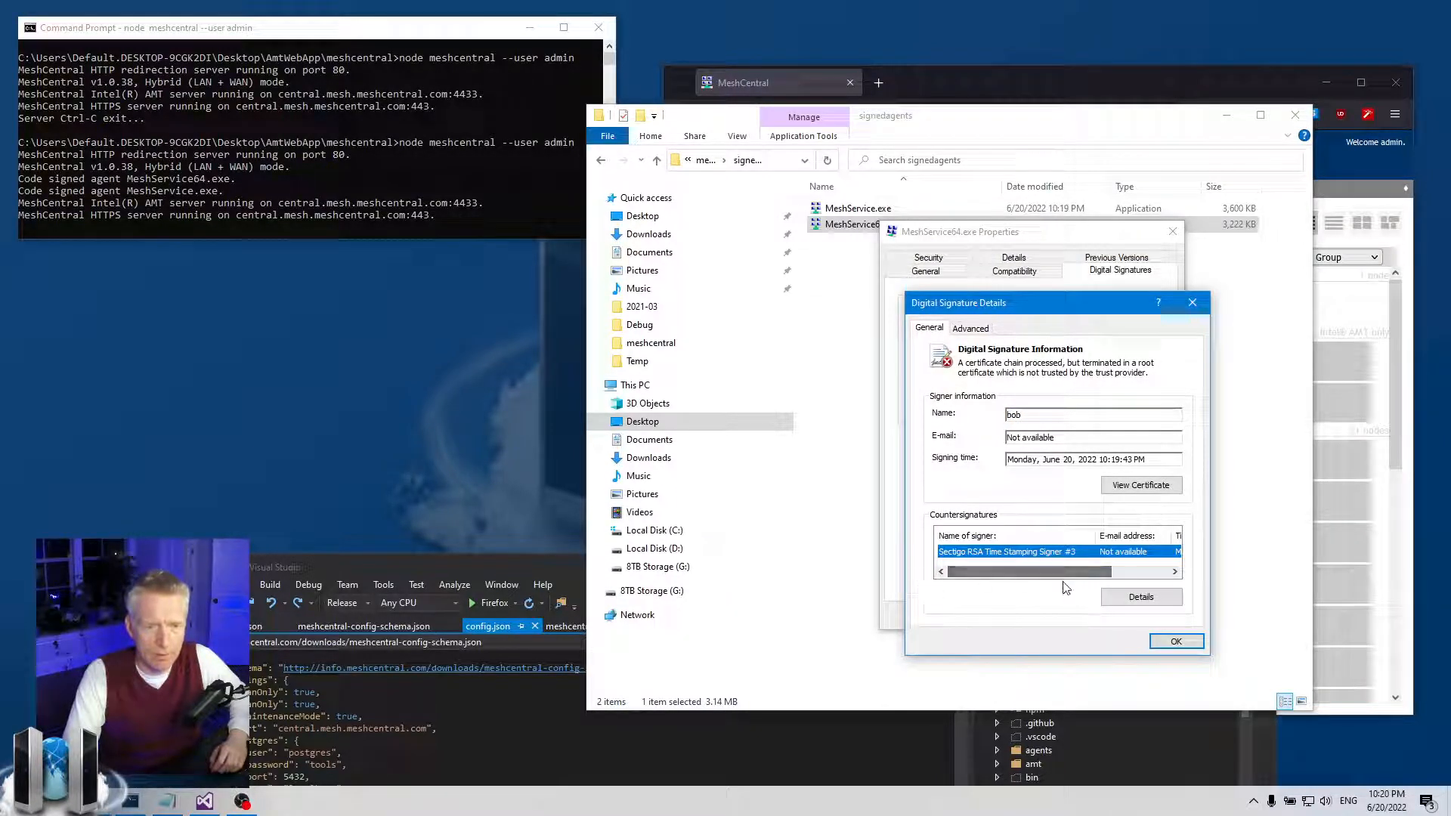
click(1176, 641)
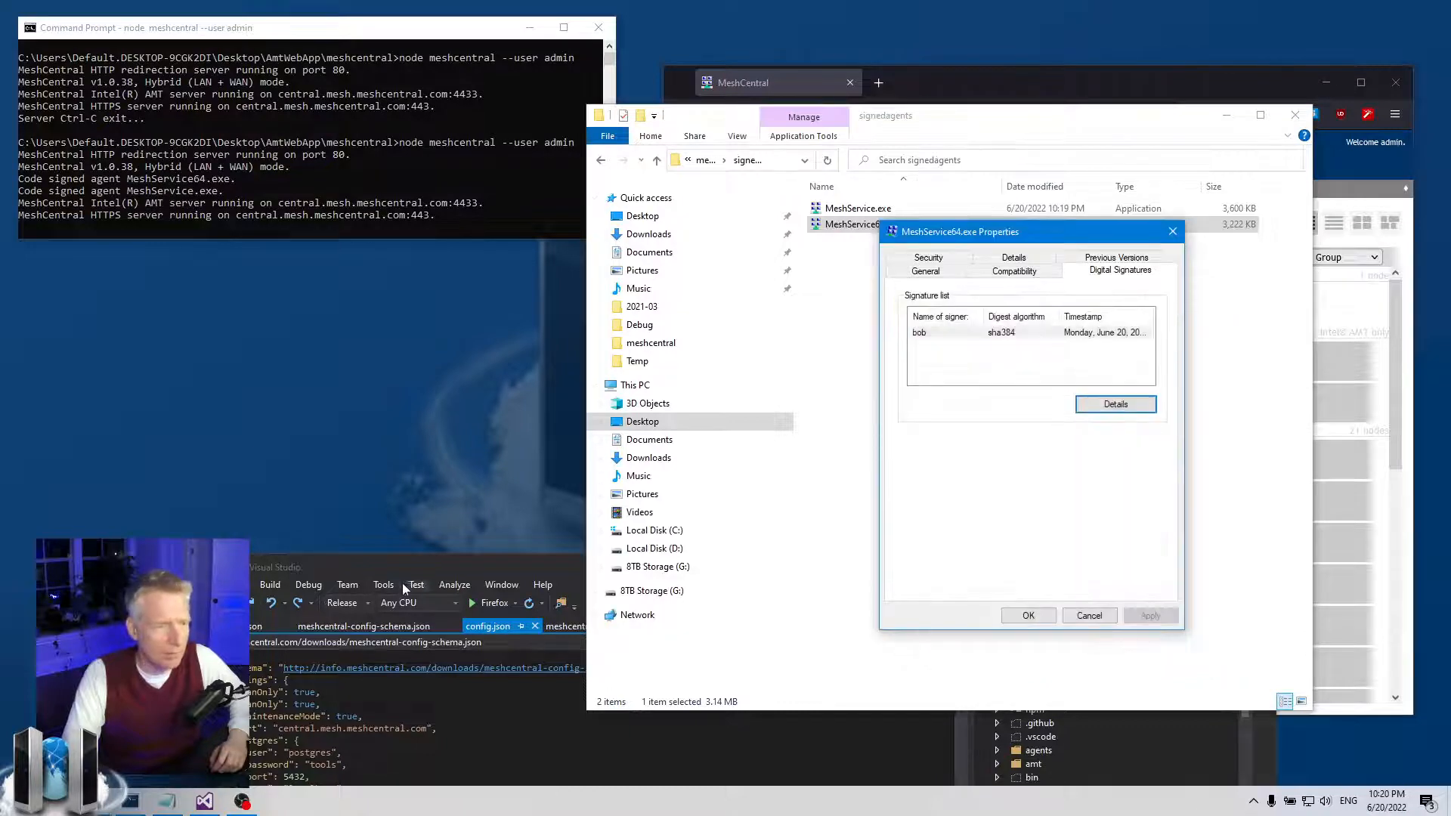
click(468, 565)
drag(468, 564, 501, 142)
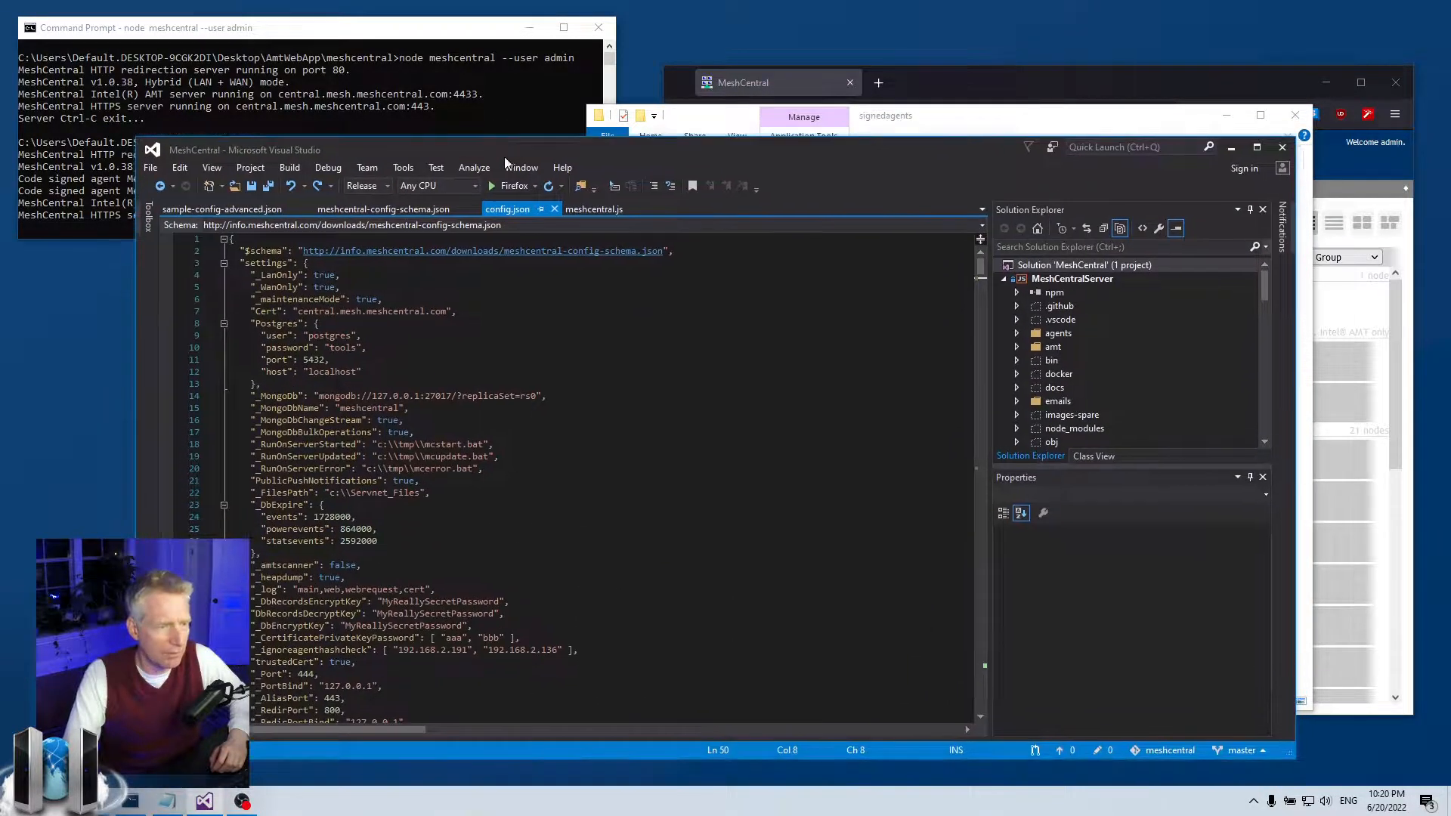
- Set AgentTimeStampServer to false in config.json and save
scroll(410, 613, down, 6)
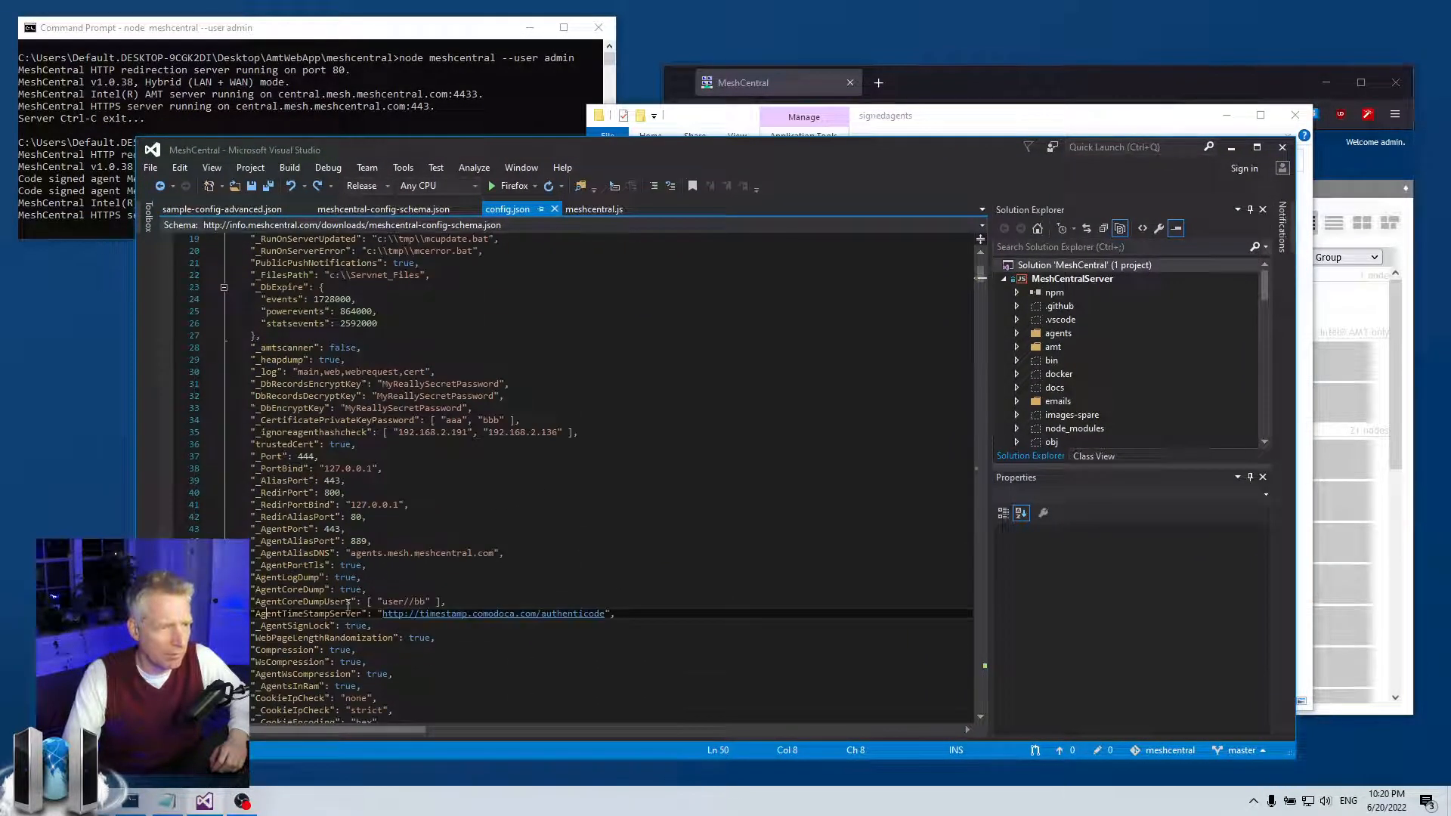
drag(377, 615, 614, 615)
key(Delete)
text(false,)
key(ctrl+s)
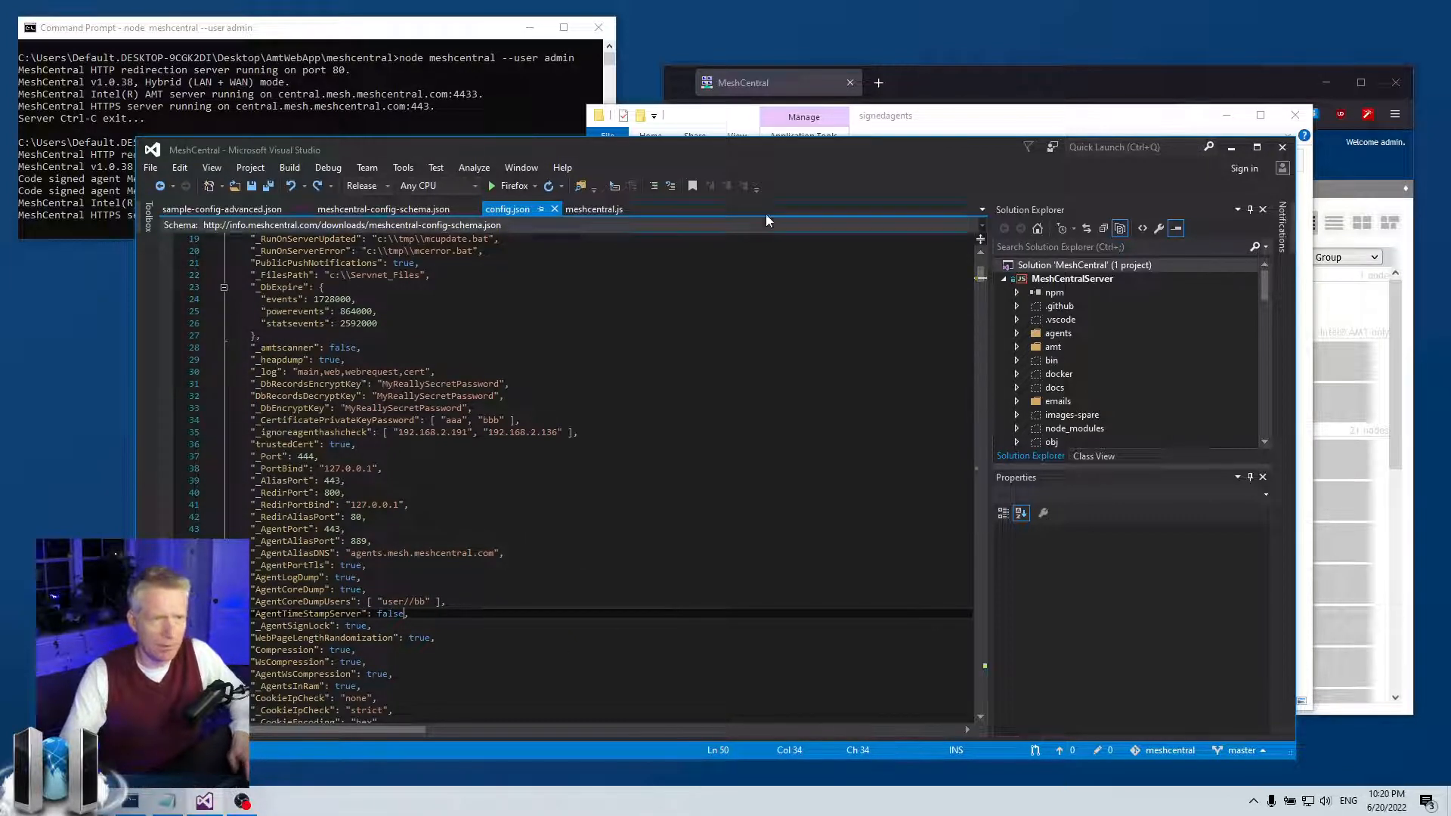
- Close the signature dialogs and delete MeshService.exe and MeshService64.exe from signedagents
drag(754, 147, 774, 462)
click(1115, 405)
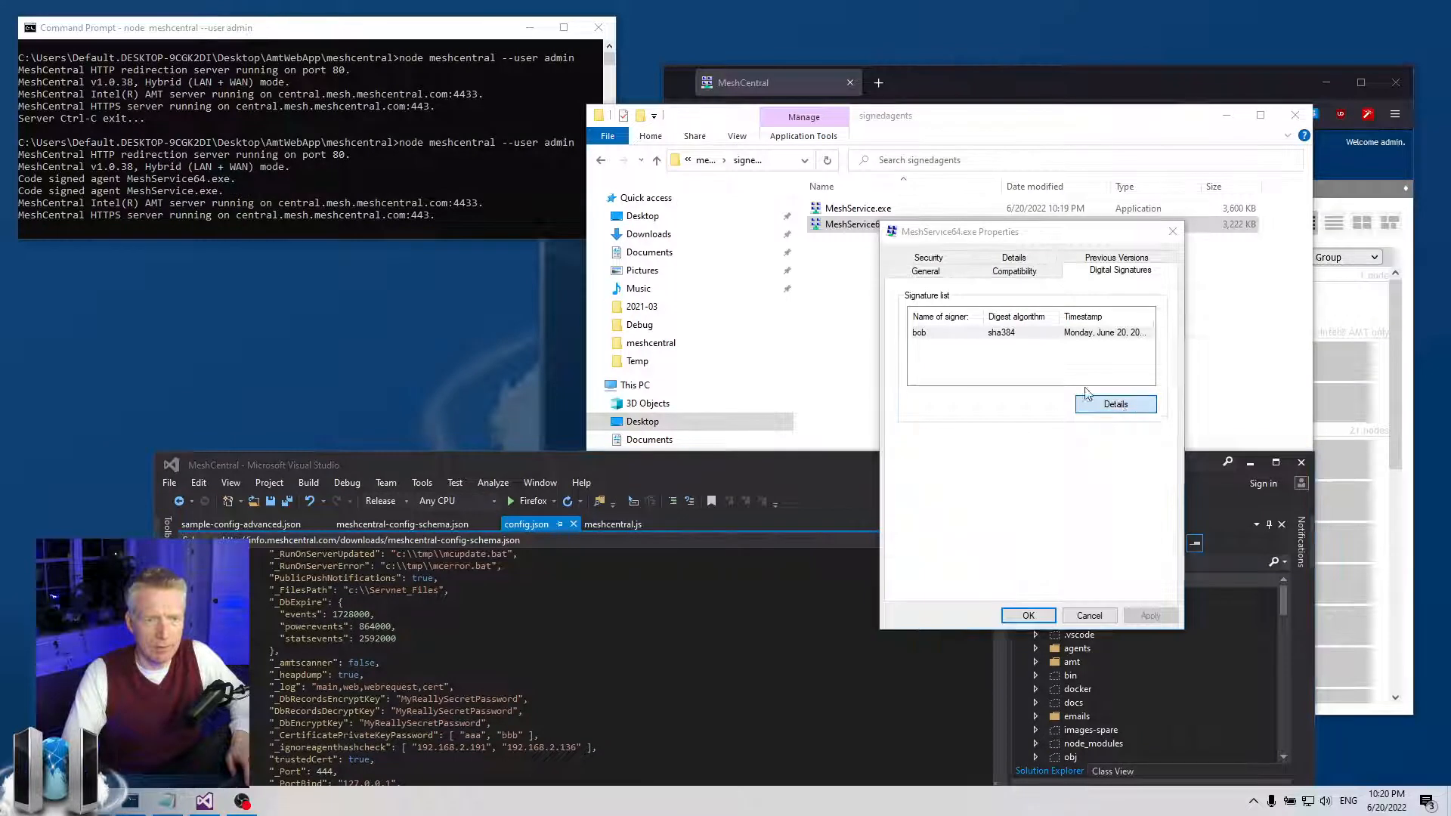
click(1201, 304)
click(1172, 232)
drag(1093, 311, 865, 195)
key(Delete)
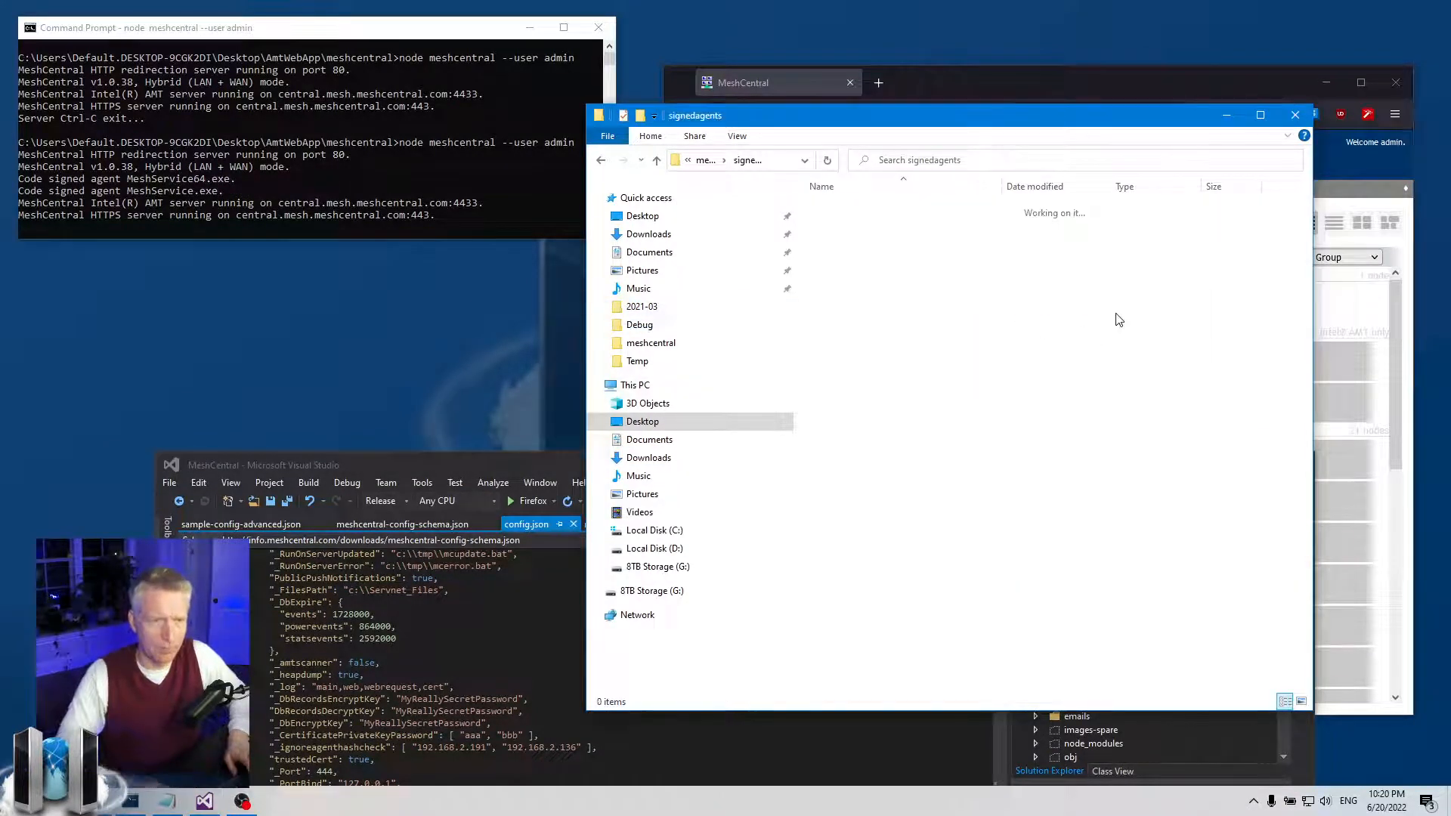
- Stop and restart the MeshCentral server to re-sign both agents
click(383, 137)
key(ctrl+c)
key(Up)
key(Return)
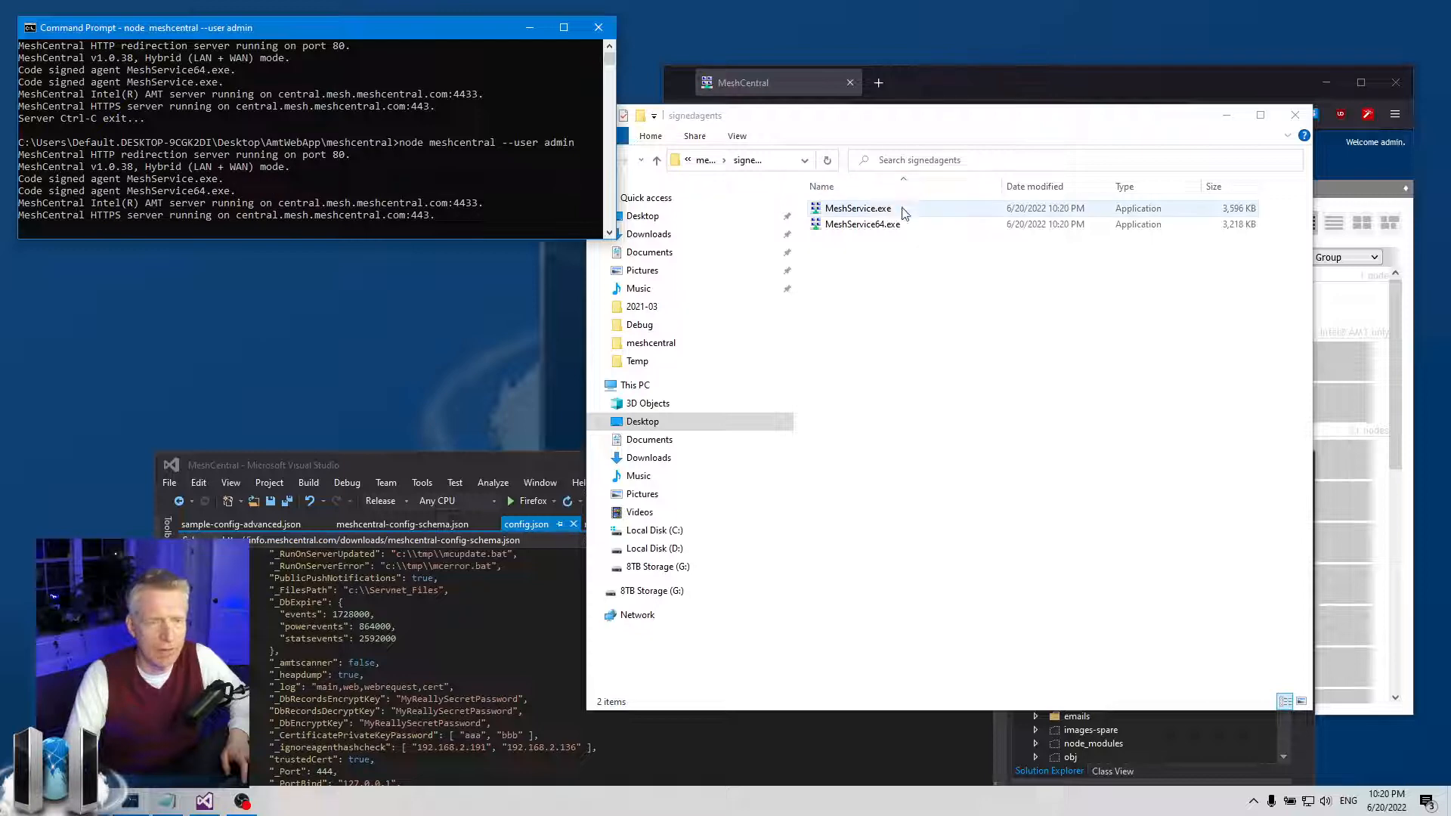
- Inspect MeshService.exe's signature details, which show no timestamp countersignature, then close Properties
right_click(877, 208)
click(910, 592)
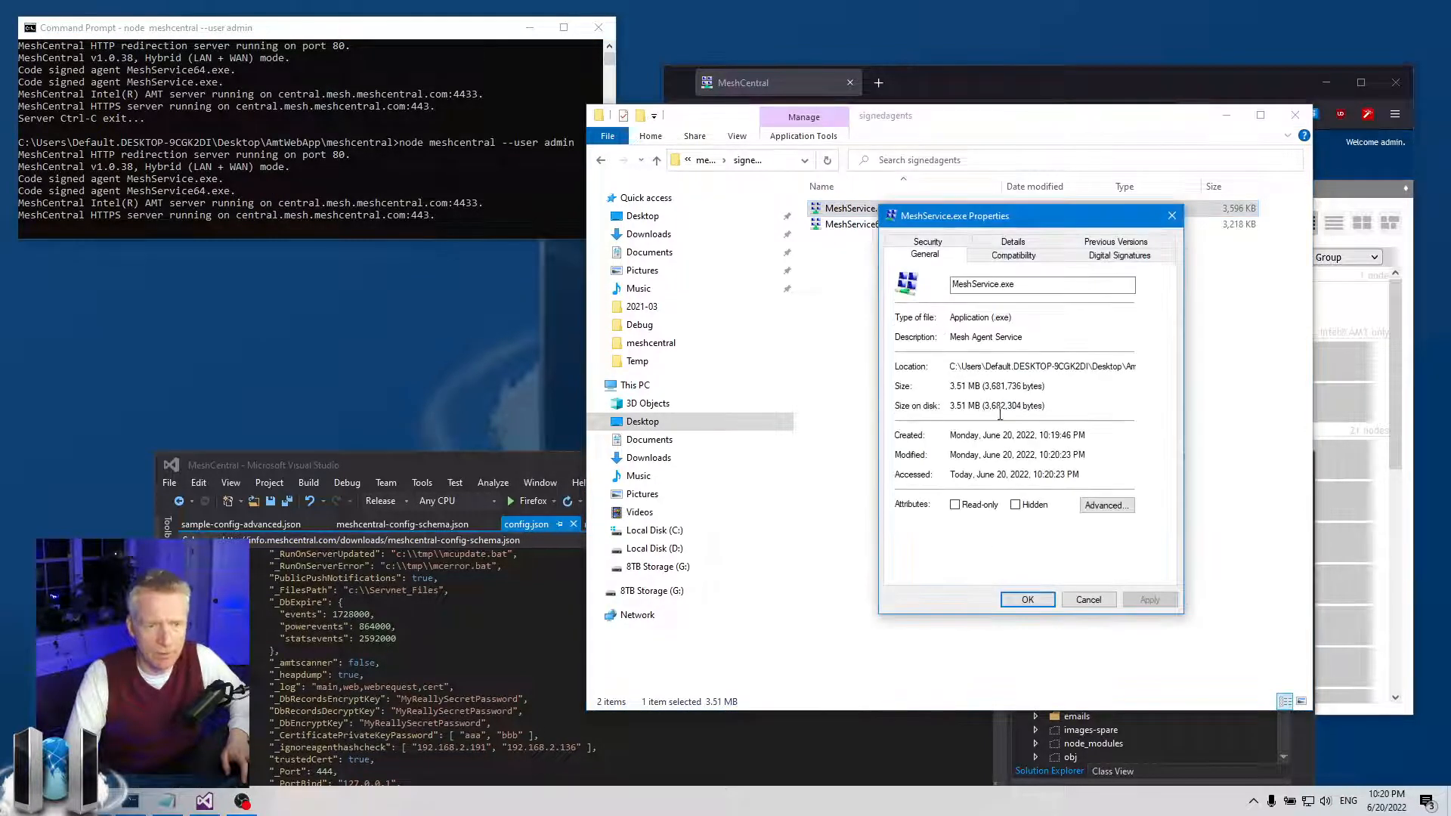
click(1106, 258)
click(1057, 320)
click(1115, 387)
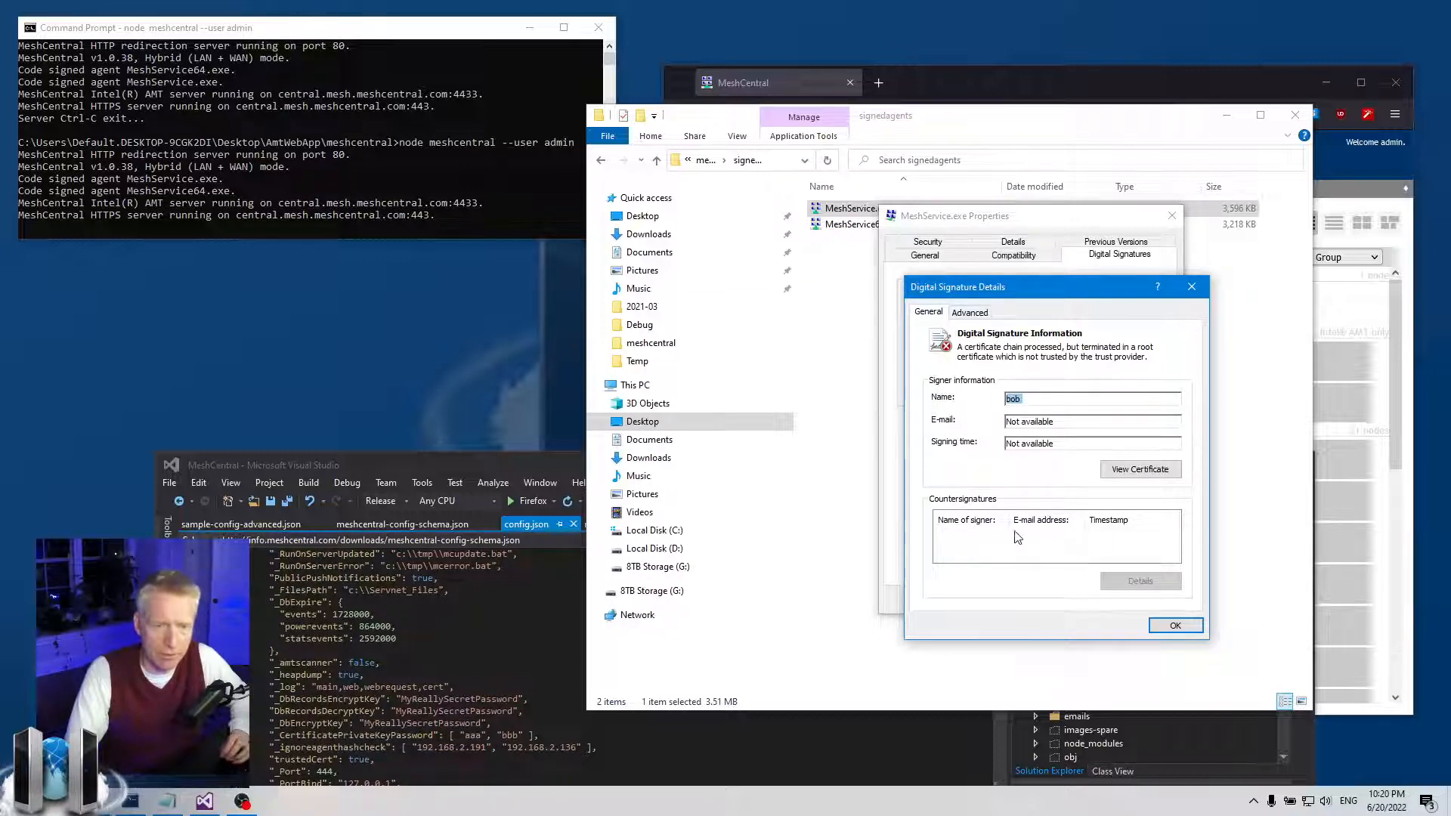
click(1174, 625)
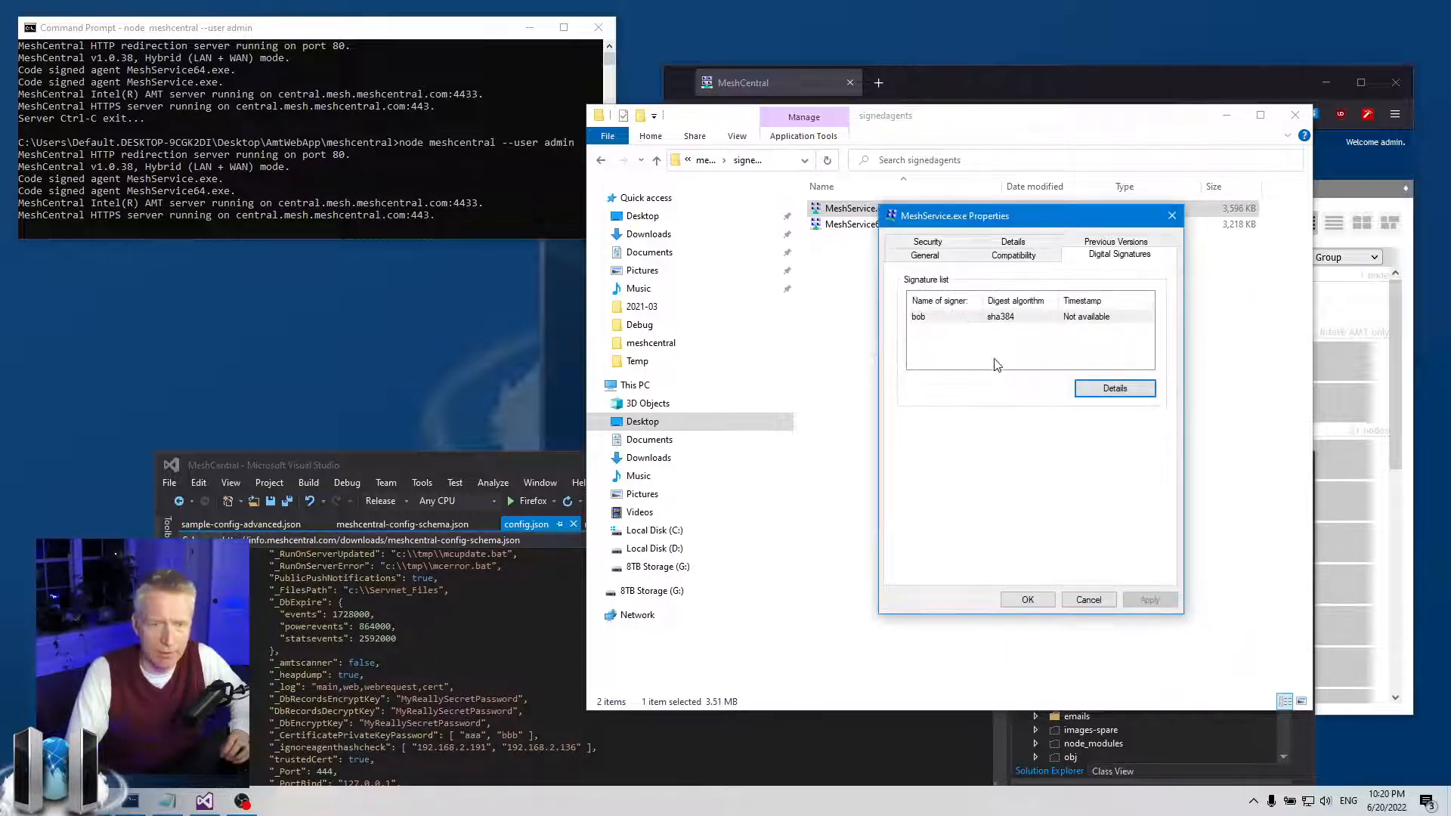
click(1026, 316)
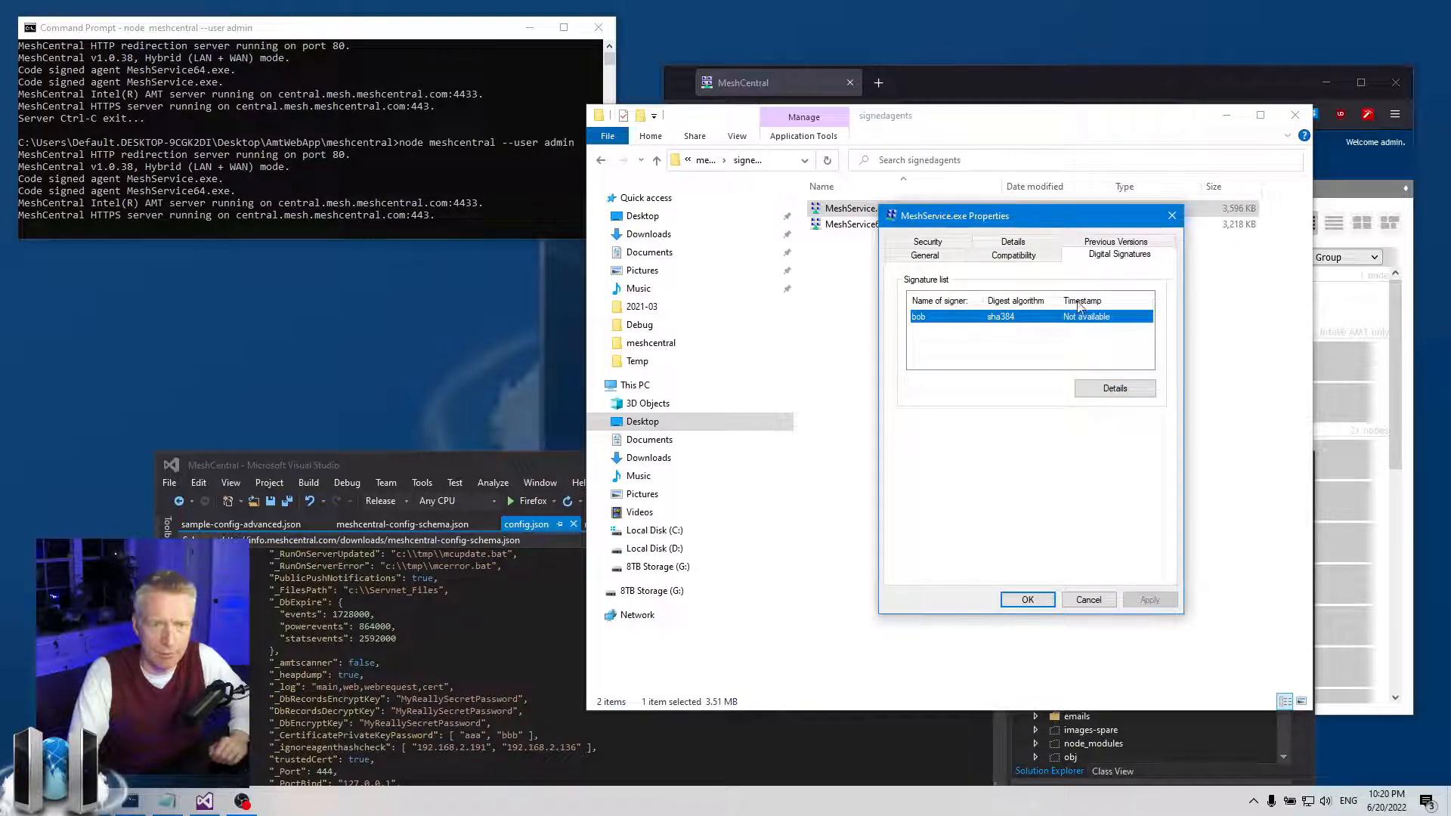
click(1173, 216)
drag(406, 466, 547, 189)
- Type and undo an underscore on the AgentTimeStampServer line, leaving config.json unchanged
click(316, 625)
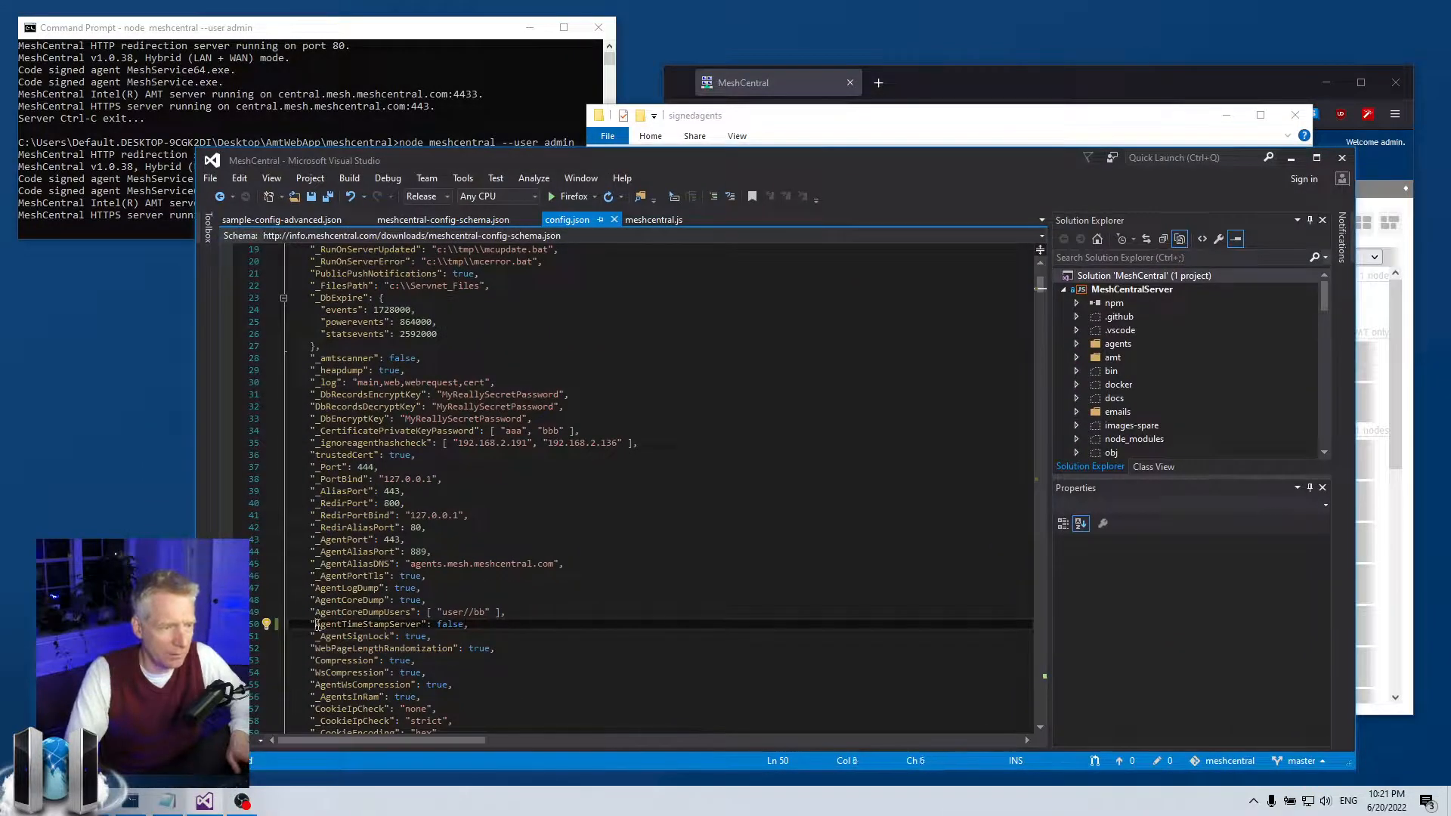
text(_)
key(ctrl+z)
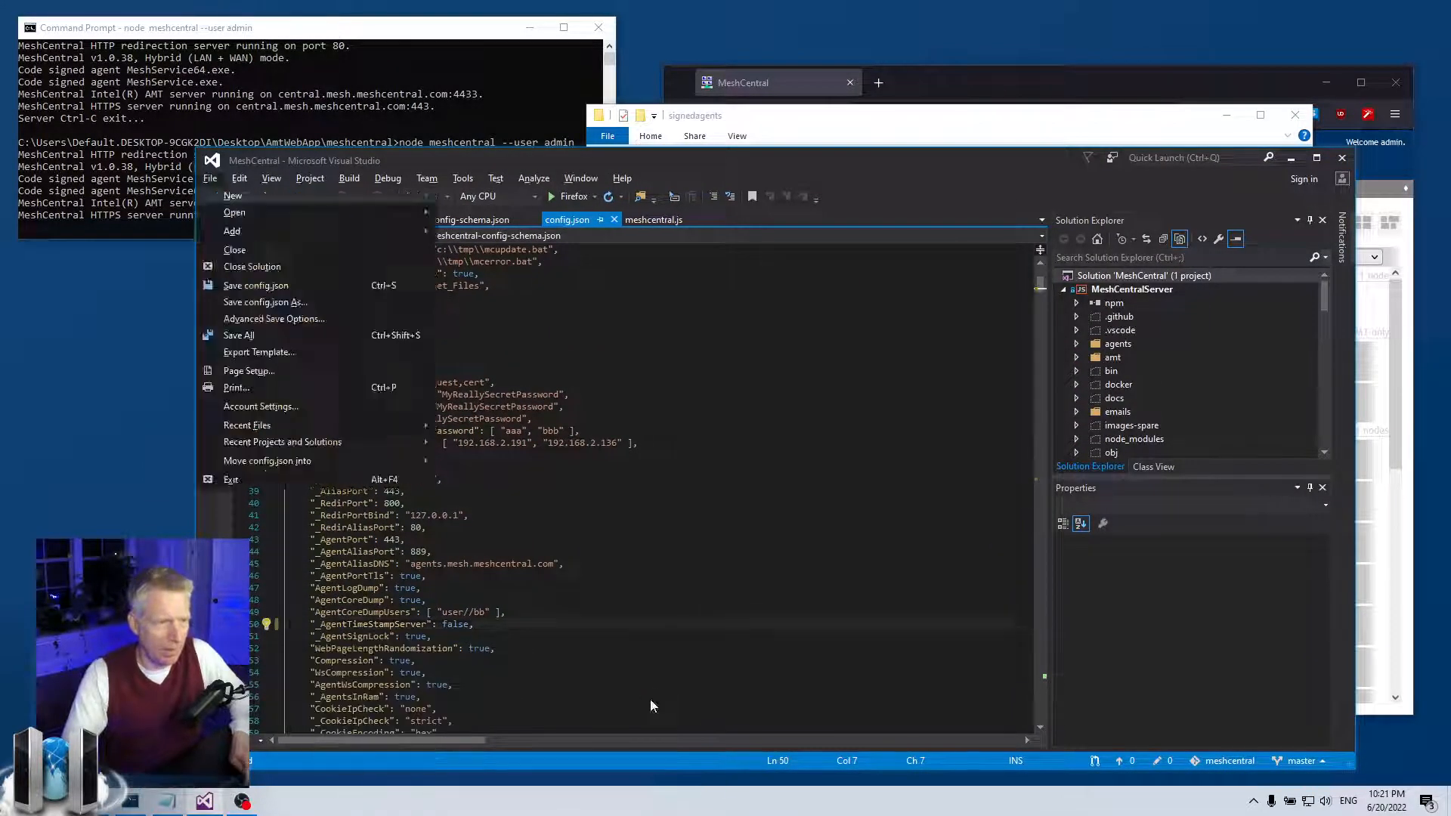
drag(724, 155, 662, 586)
- Stop the server, delete both MeshService agents, and rerun node meshcentral --user admin
click(444, 175)
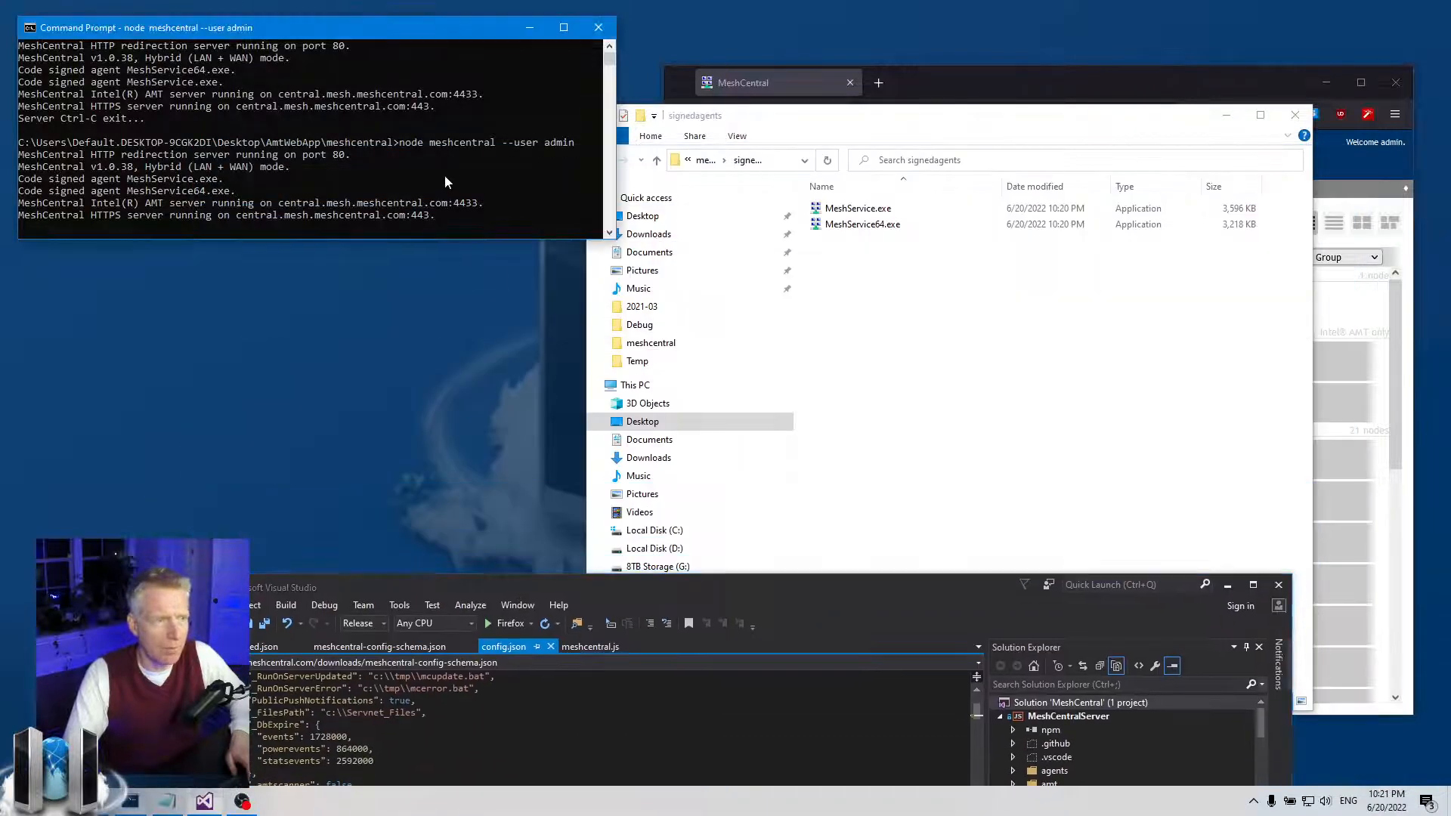
key(ctrl+c)
click(1015, 269)
drag(1016, 270, 916, 220)
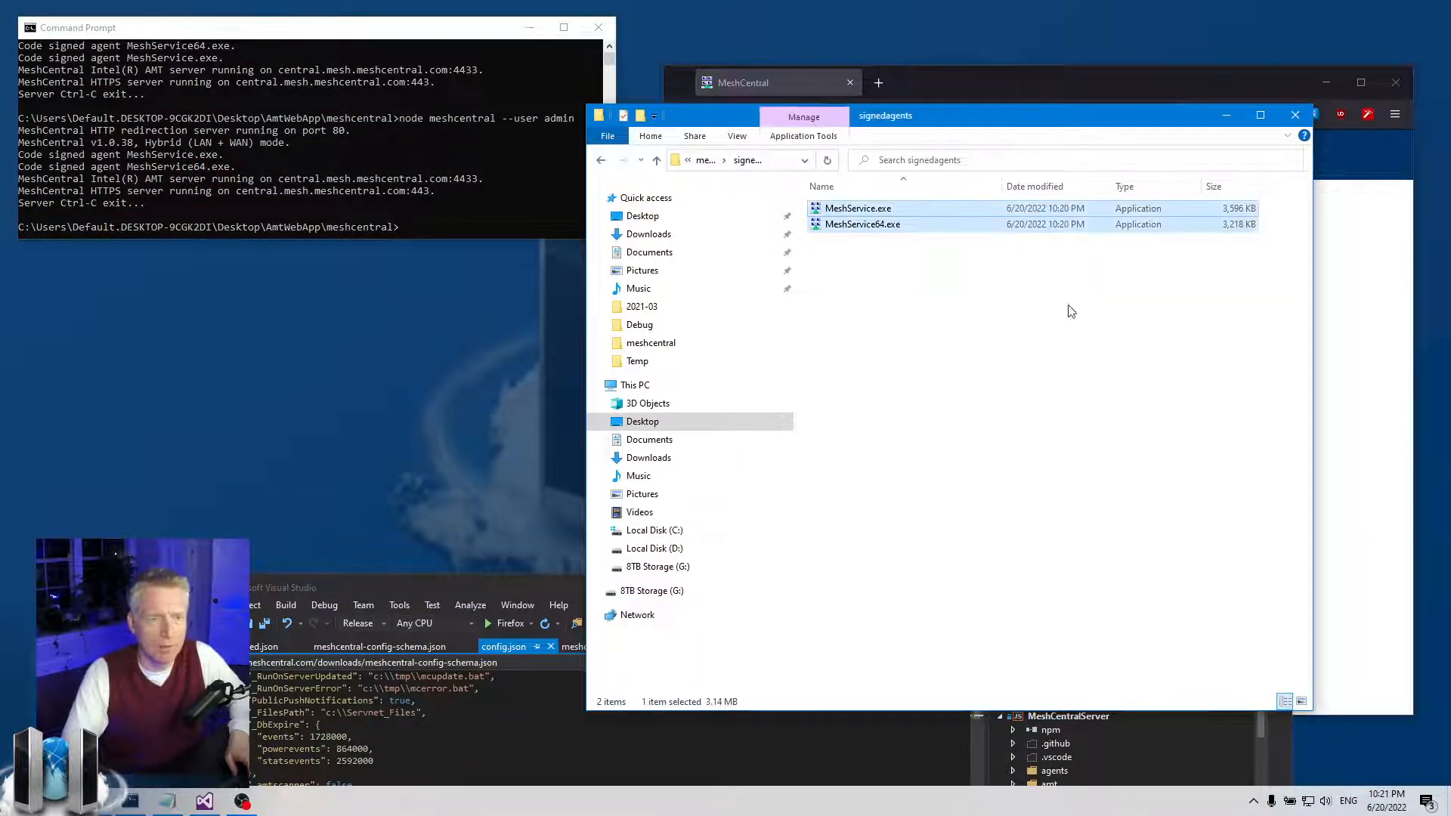
key(Delete)
click(401, 112)
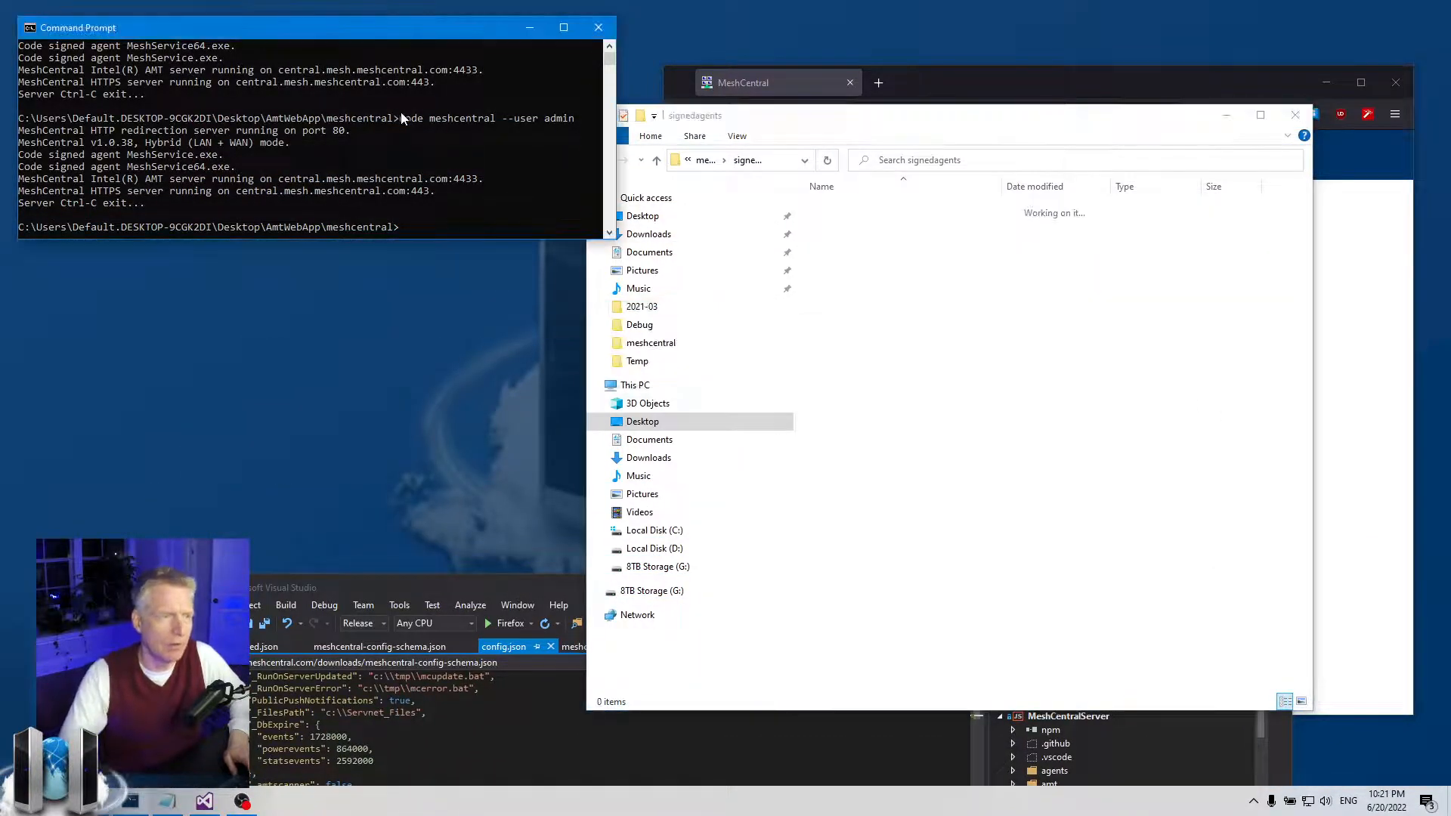
key(Up)
key(Return)
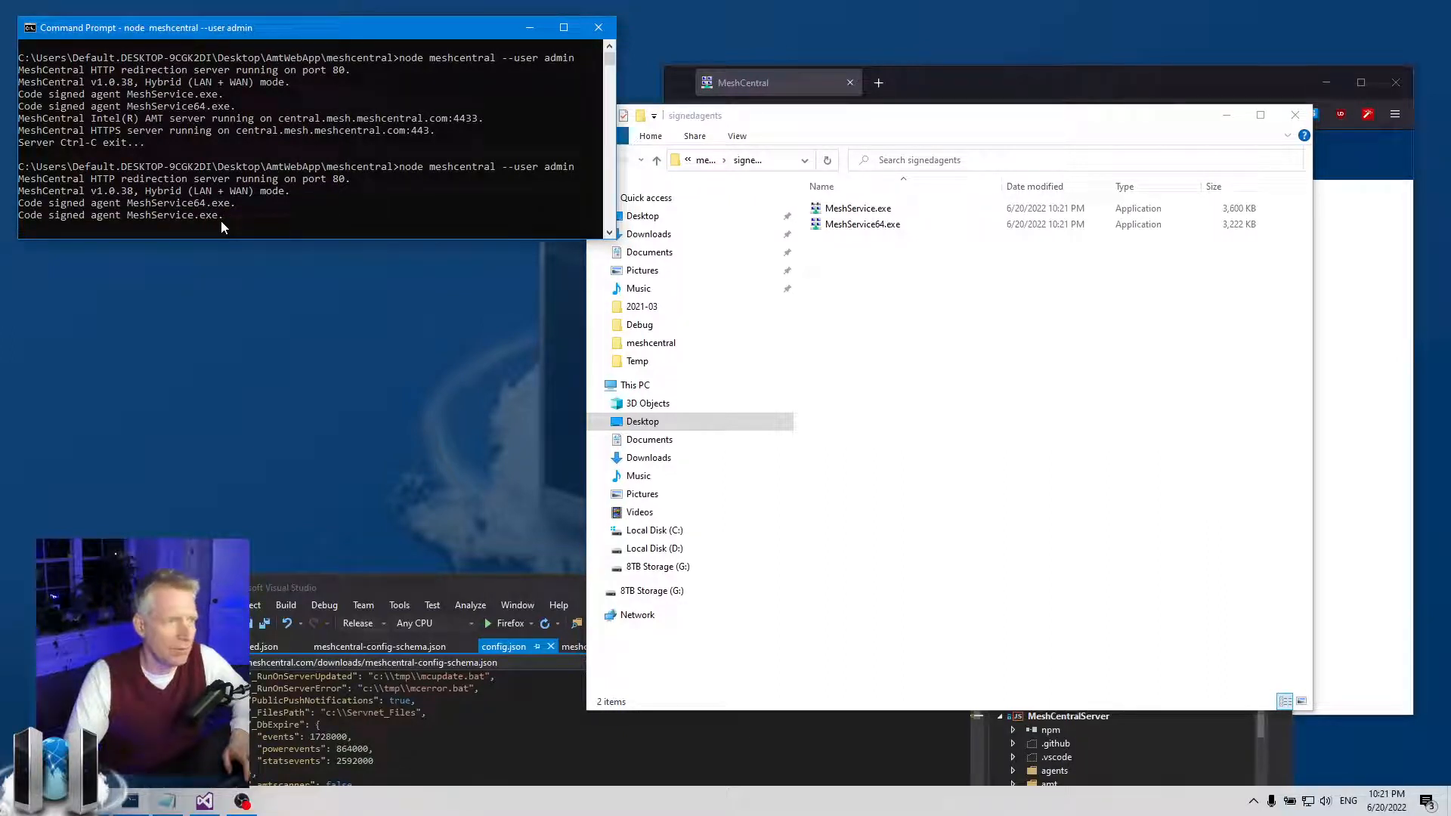
- Verify MeshService.exe's 10:21:20 PM signature and Sectigo timestamp countersignature, then close its dialogs
click(858, 214)
right_click(858, 214)
click(921, 602)
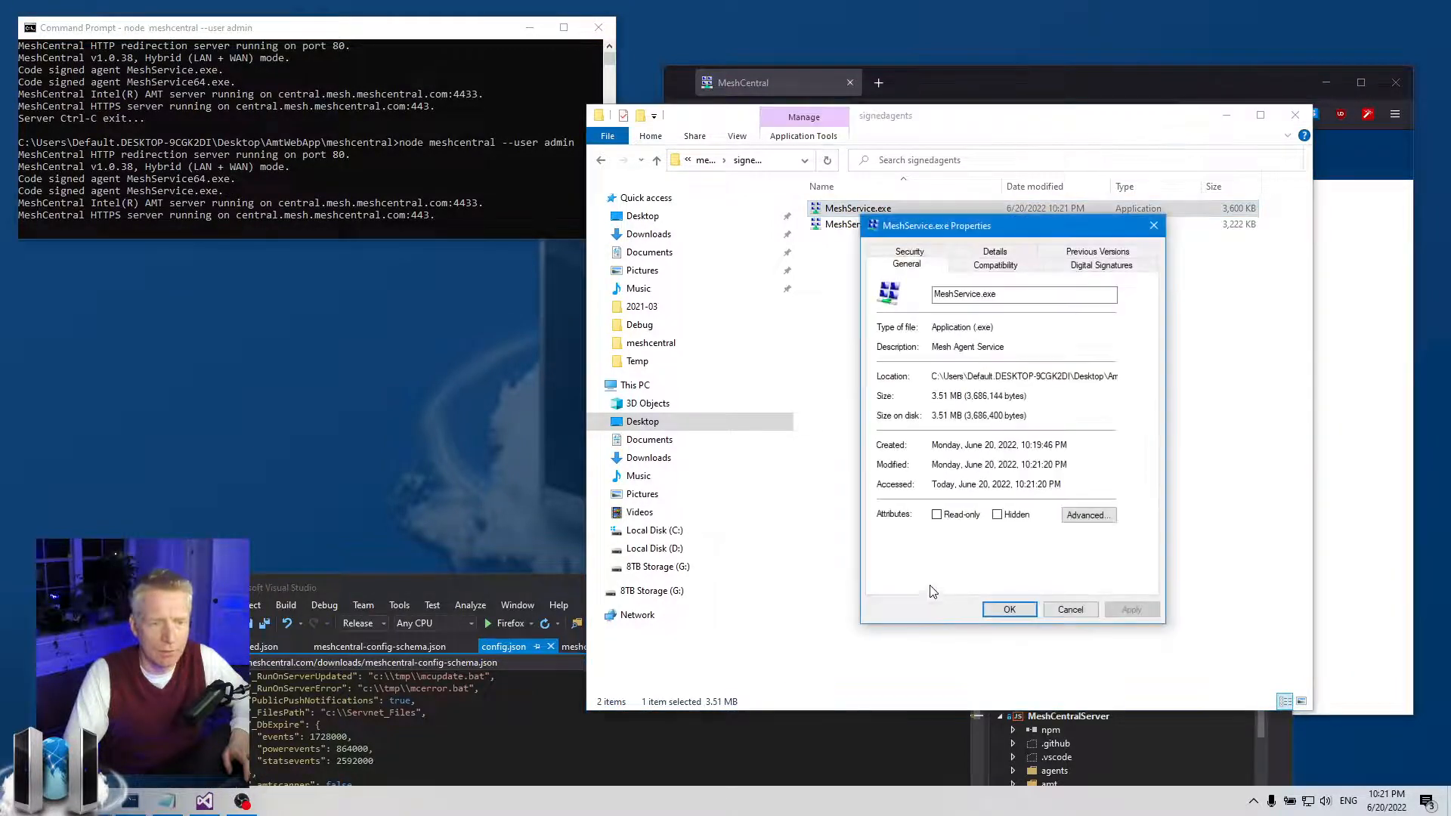
click(1076, 266)
click(954, 326)
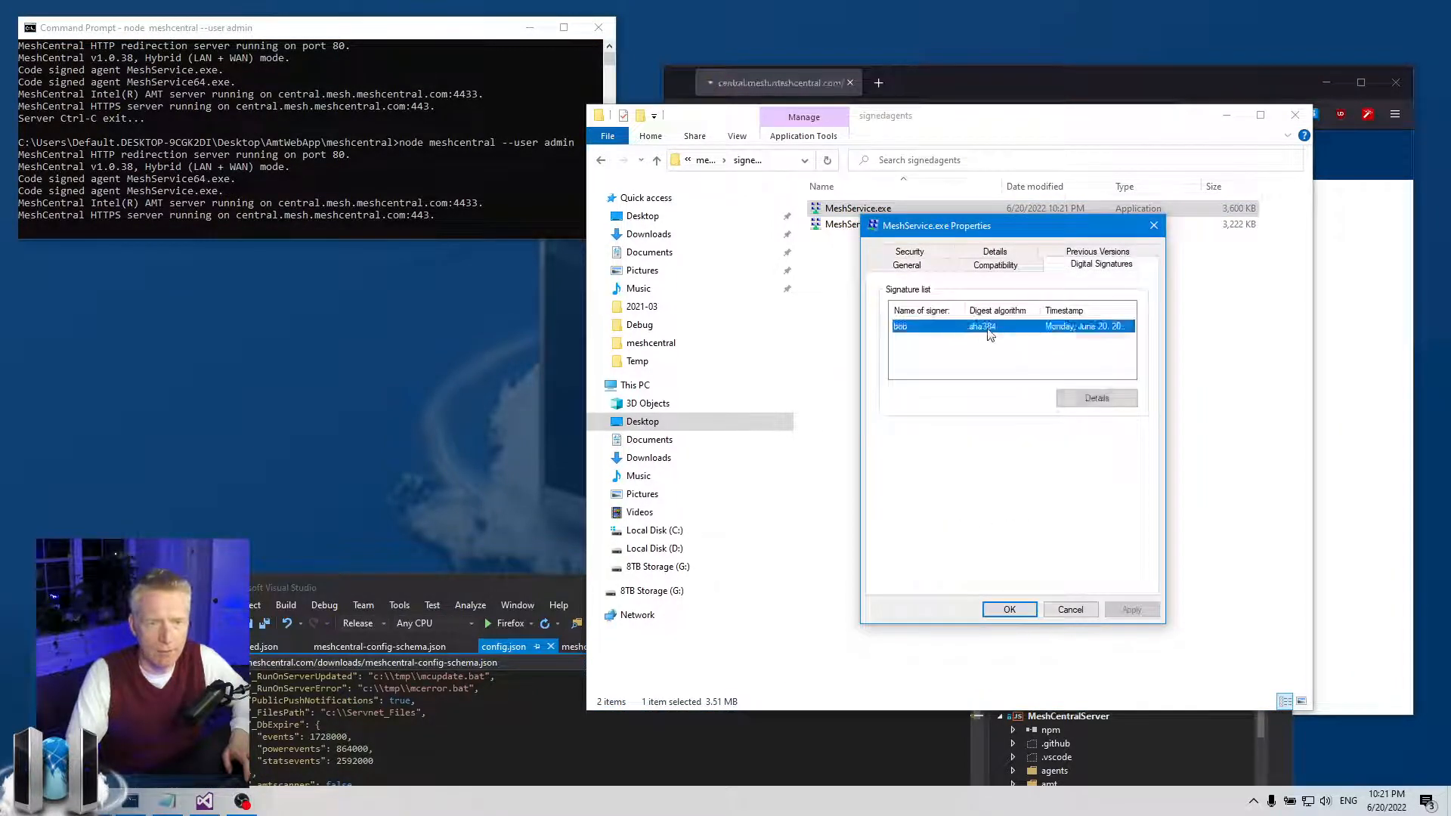
click(1099, 399)
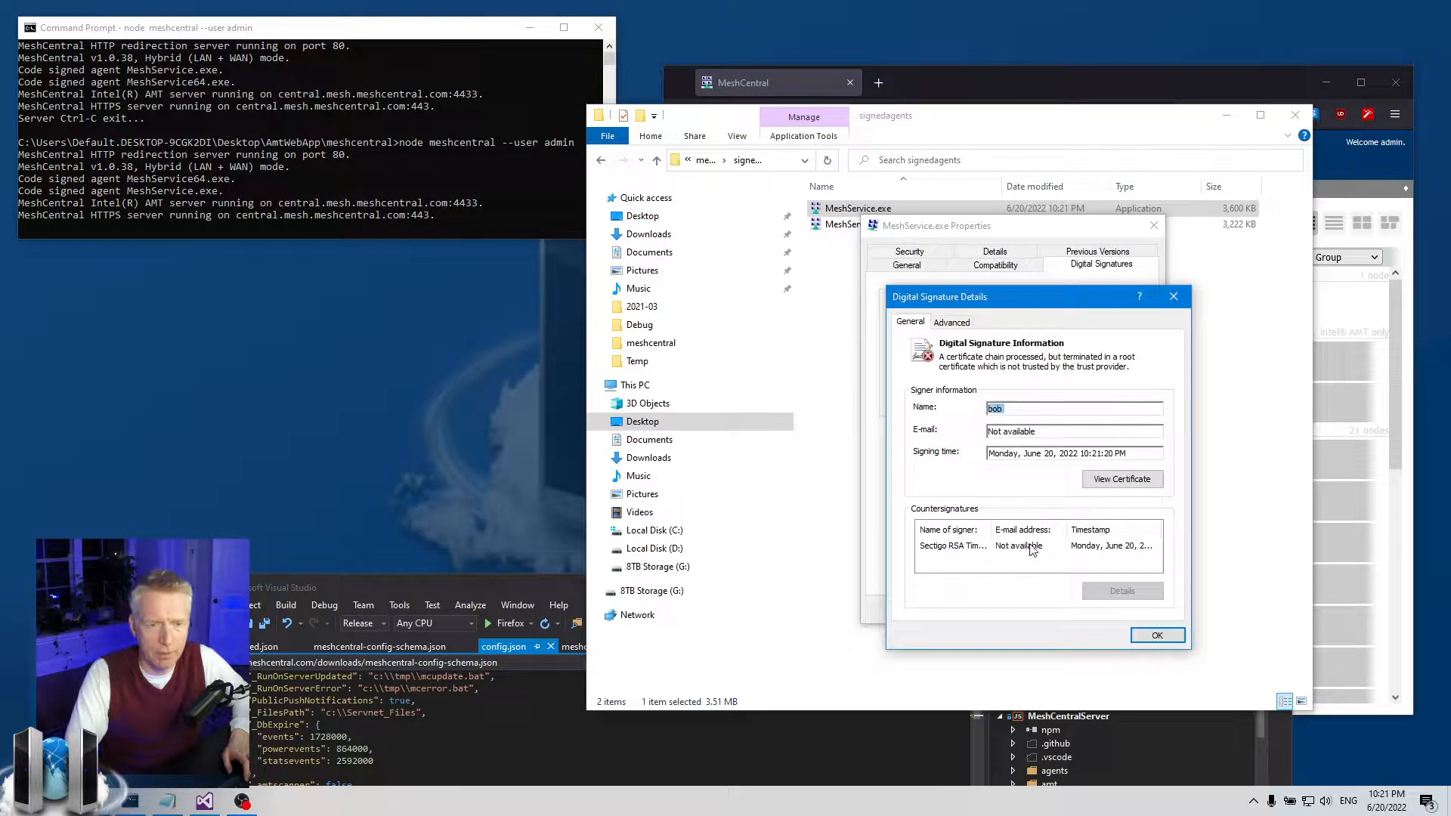
click(1113, 547)
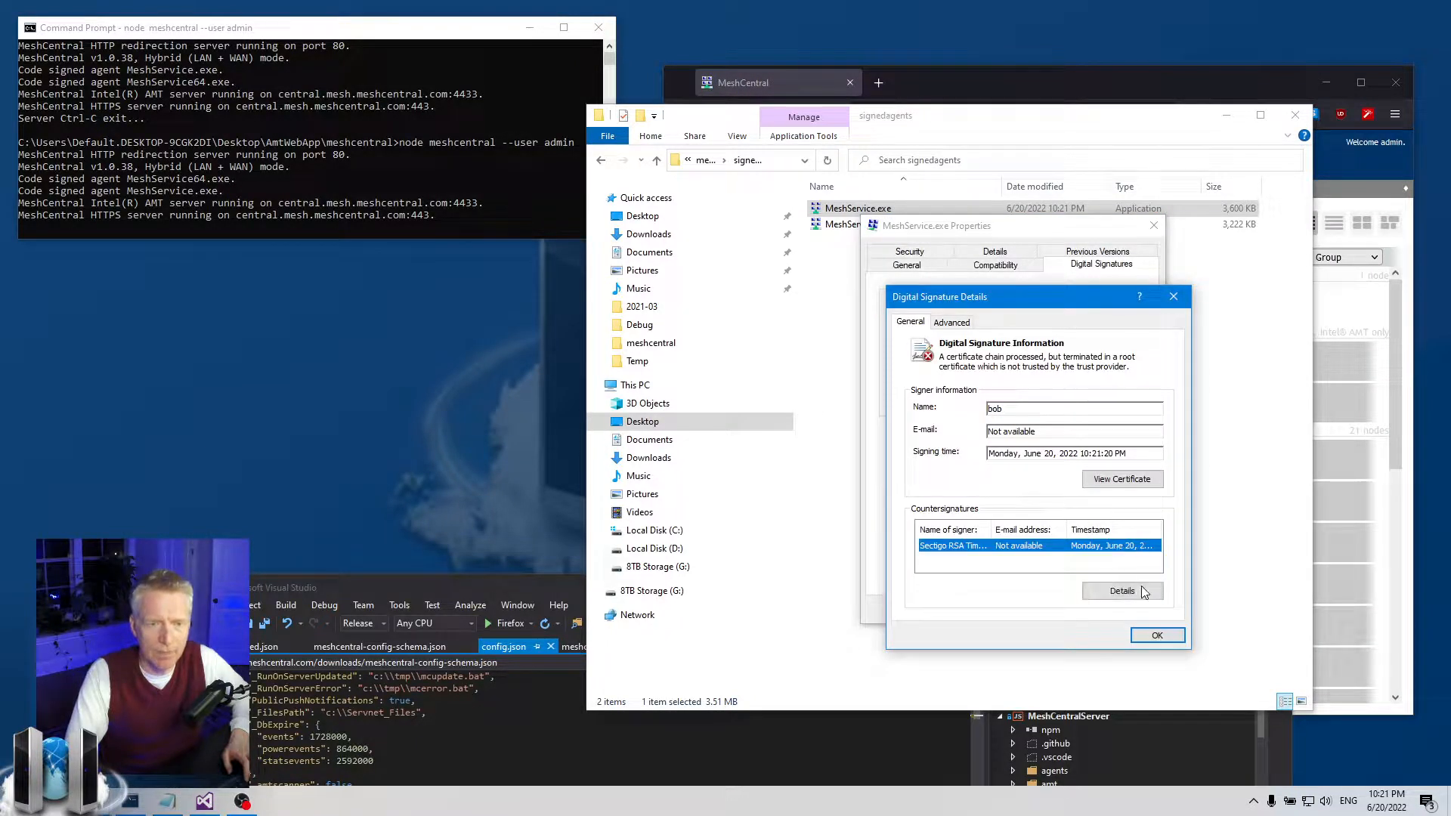
click(1154, 635)
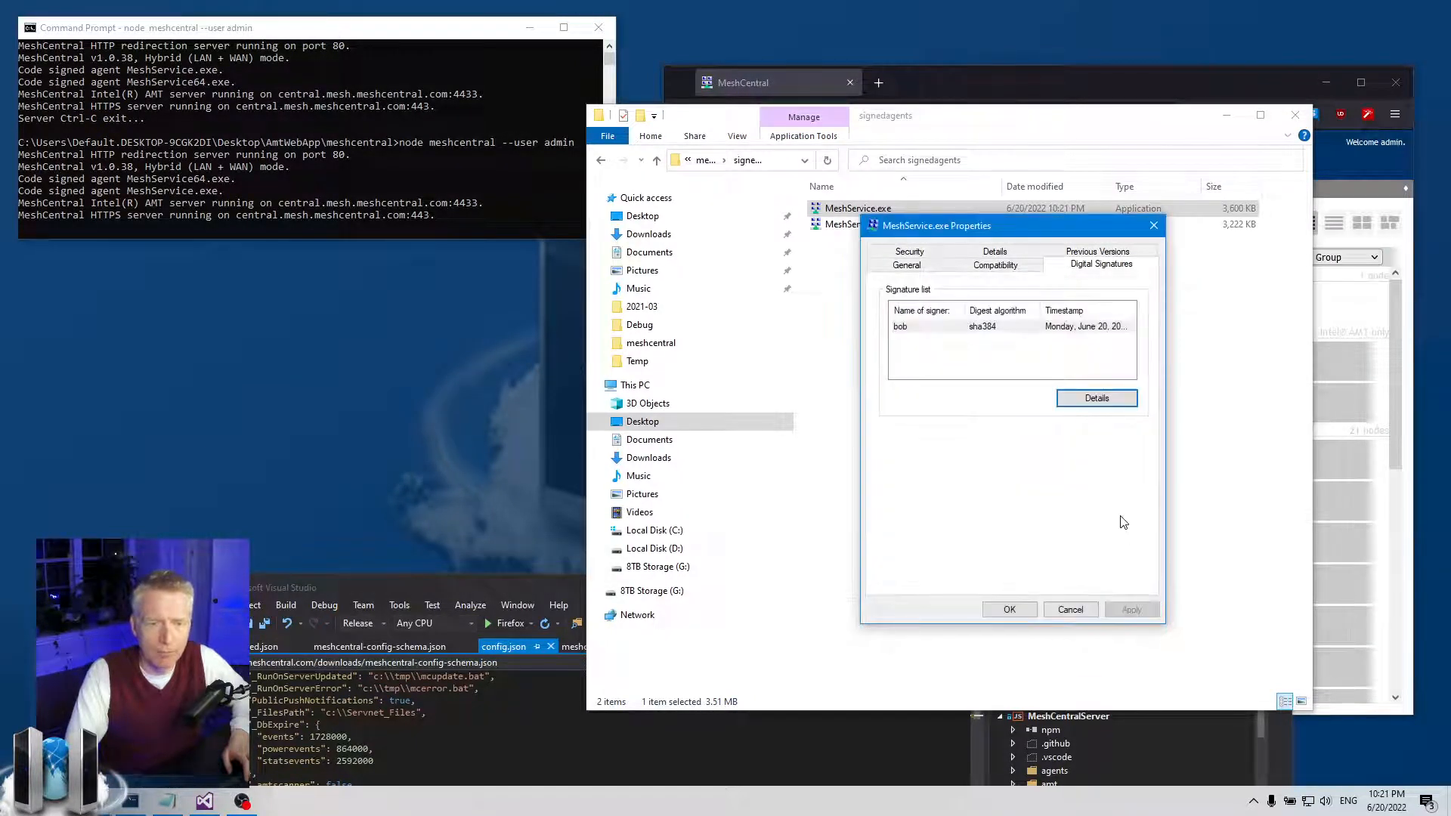
click(1154, 225)
- Move Visual Studio aside and reselect MeshService.exe in the signedagents folder
click(1108, 347)
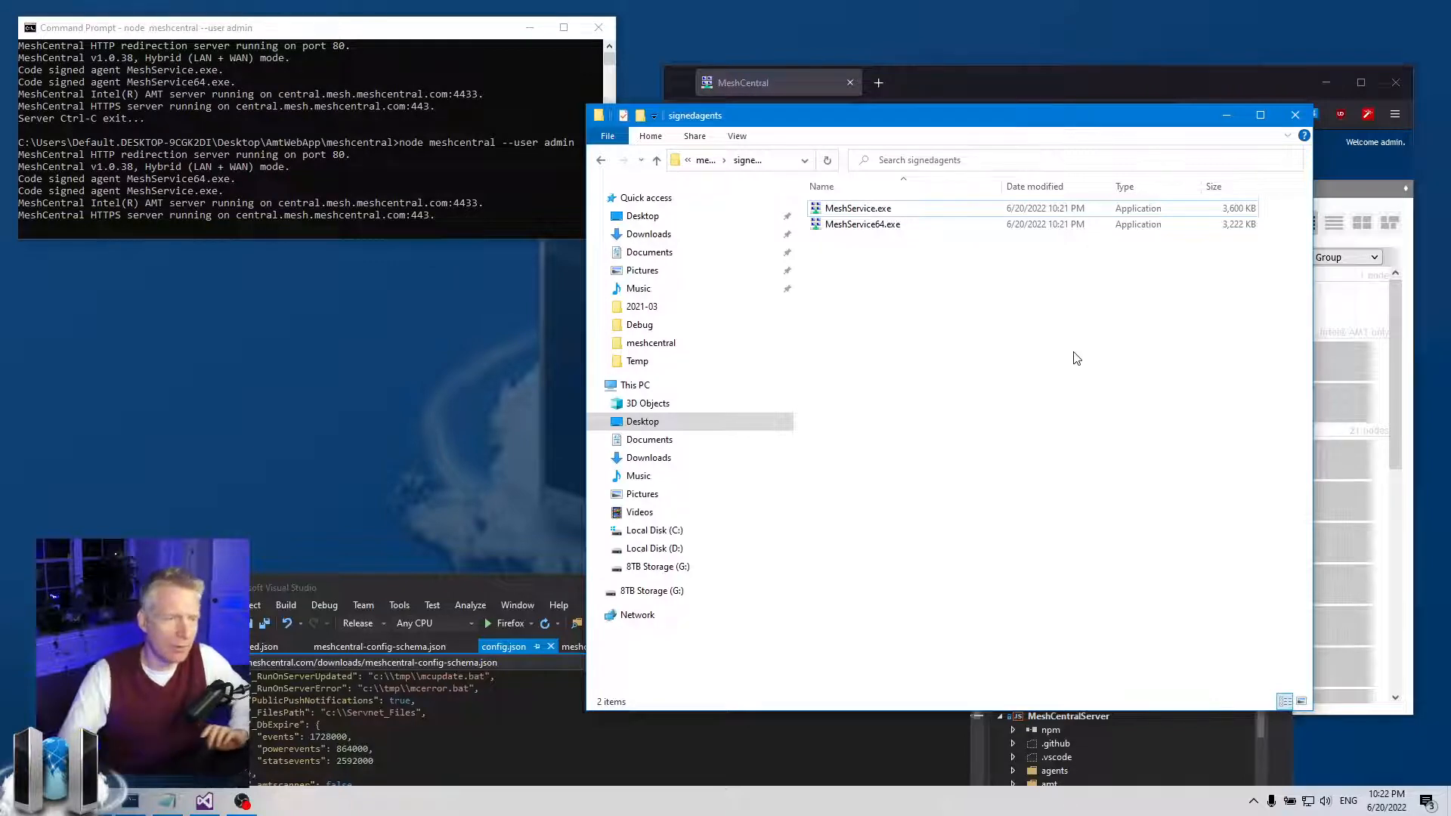
drag(534, 584, 556, 619)
click(870, 293)
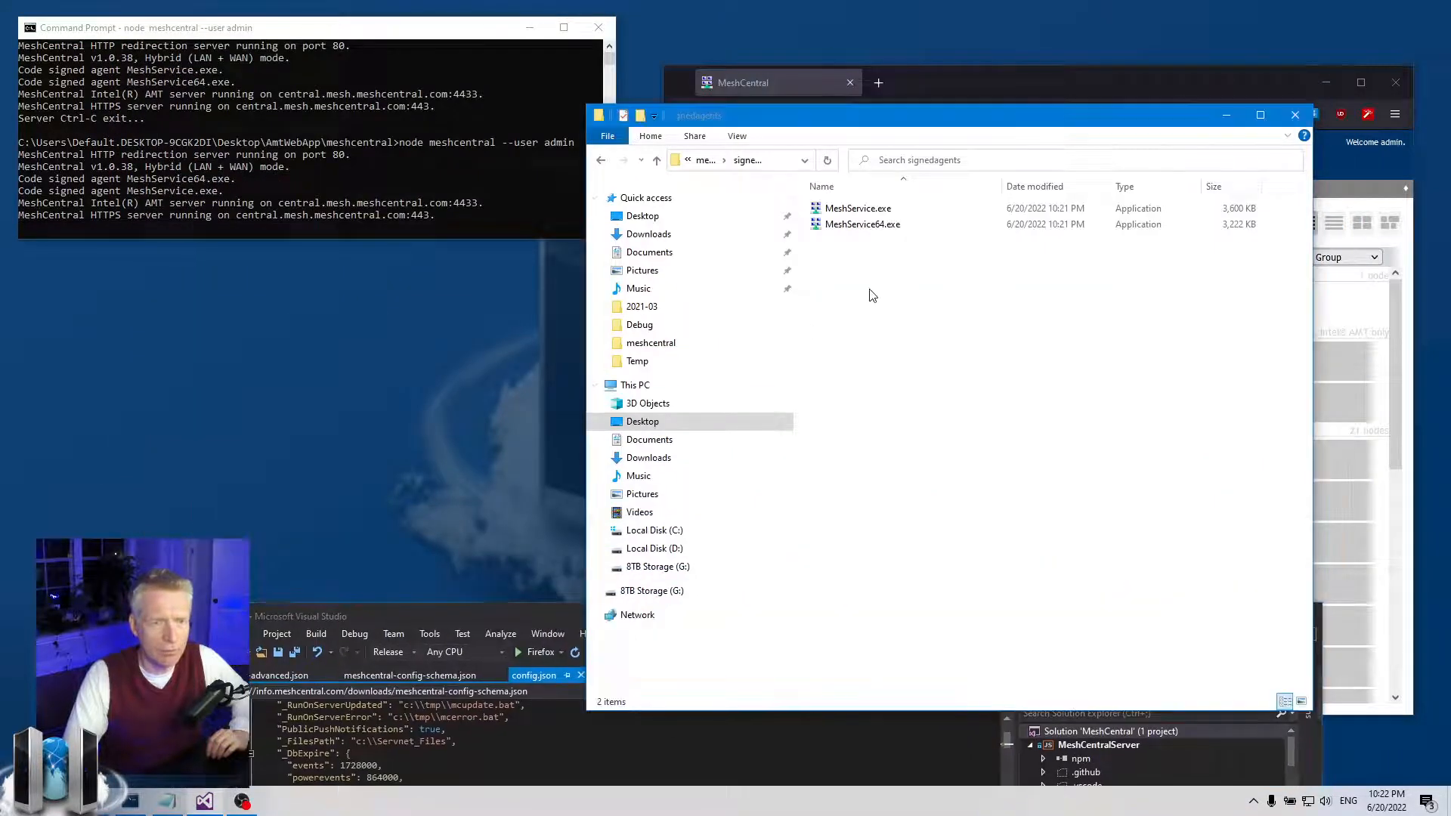
click(873, 210)
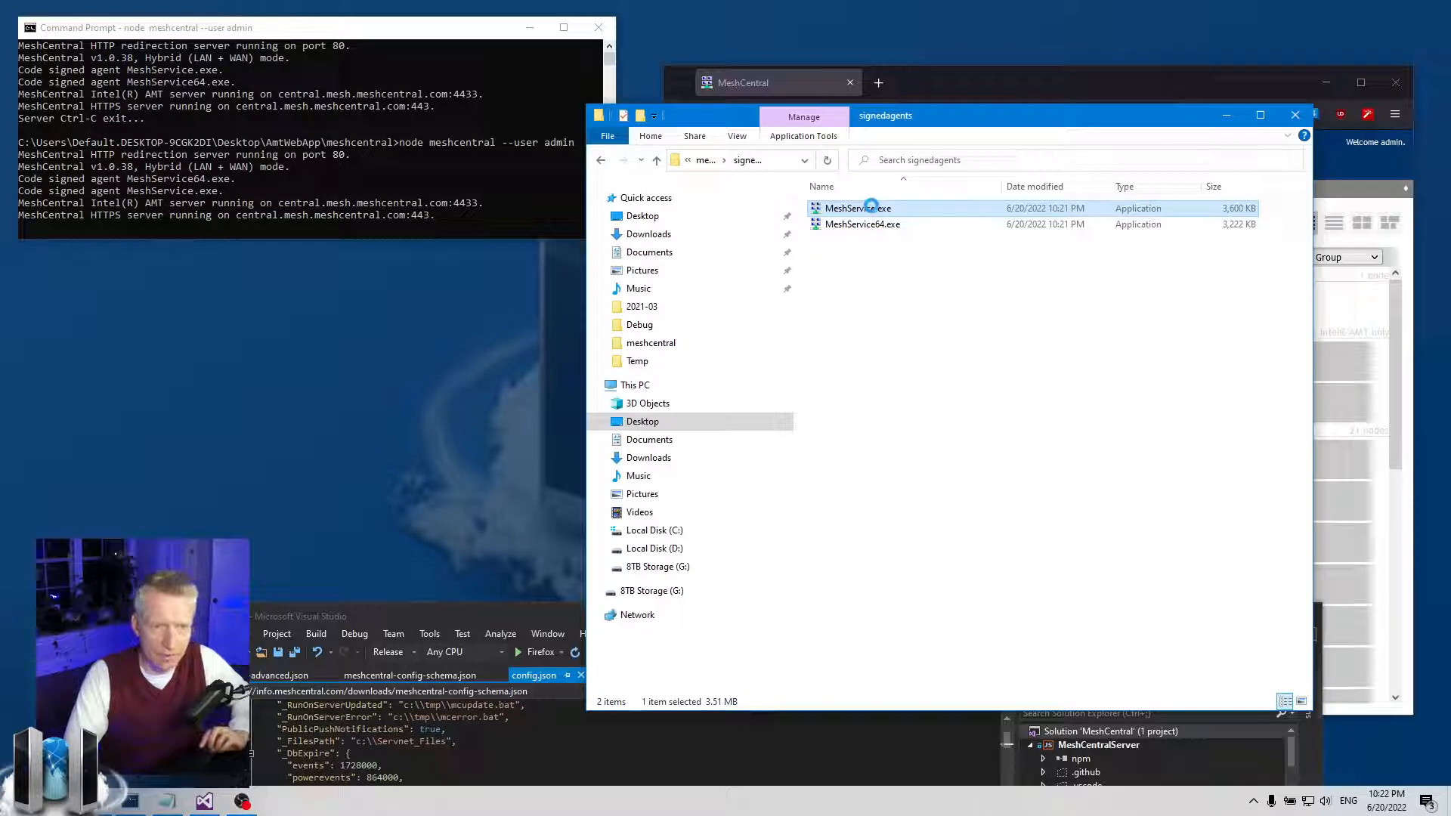
- Open MeshService.exe's Details properties and review its description, version 0.2.1.3, copyright and filename
right_click(873, 209)
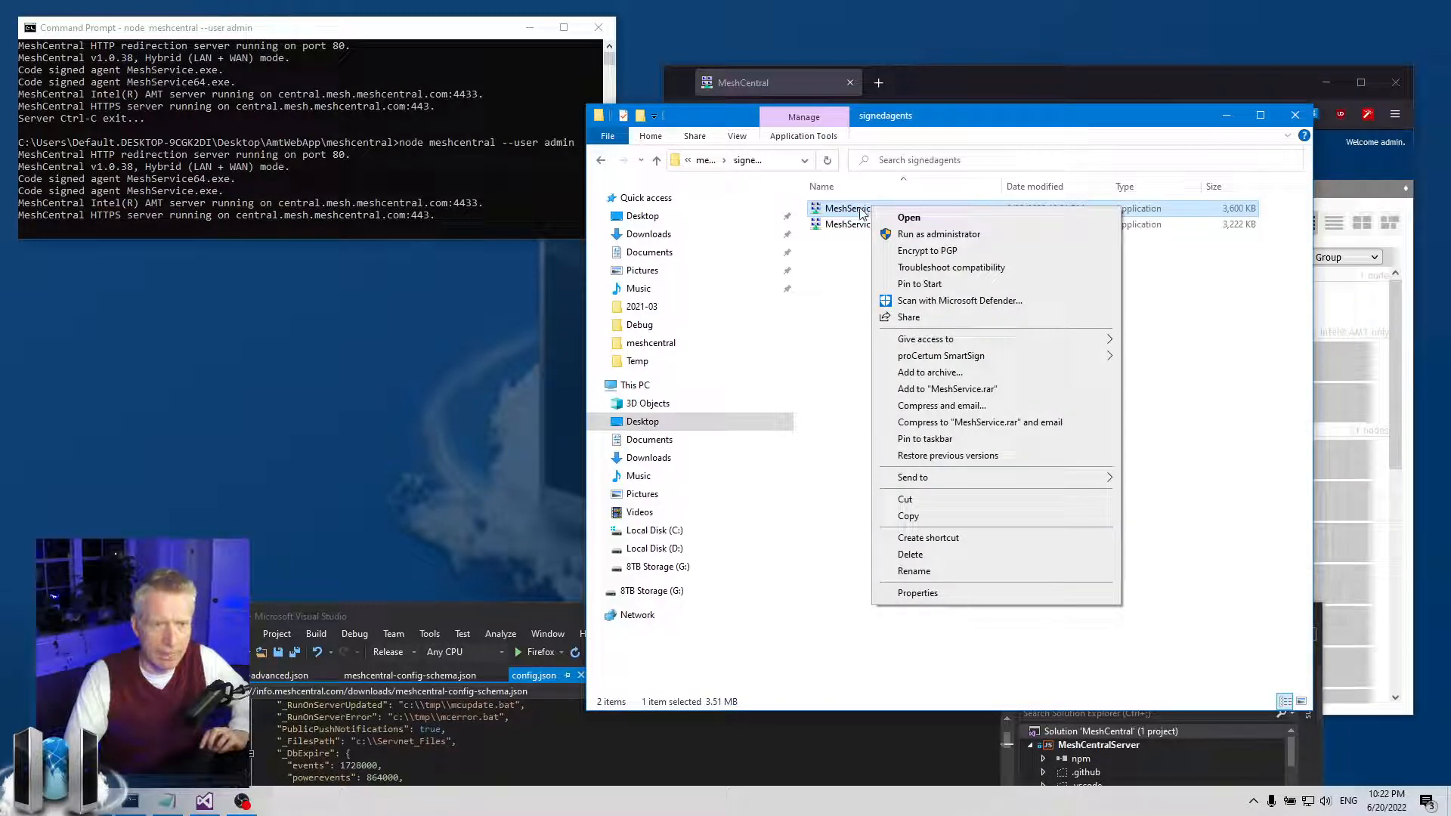
click(918, 593)
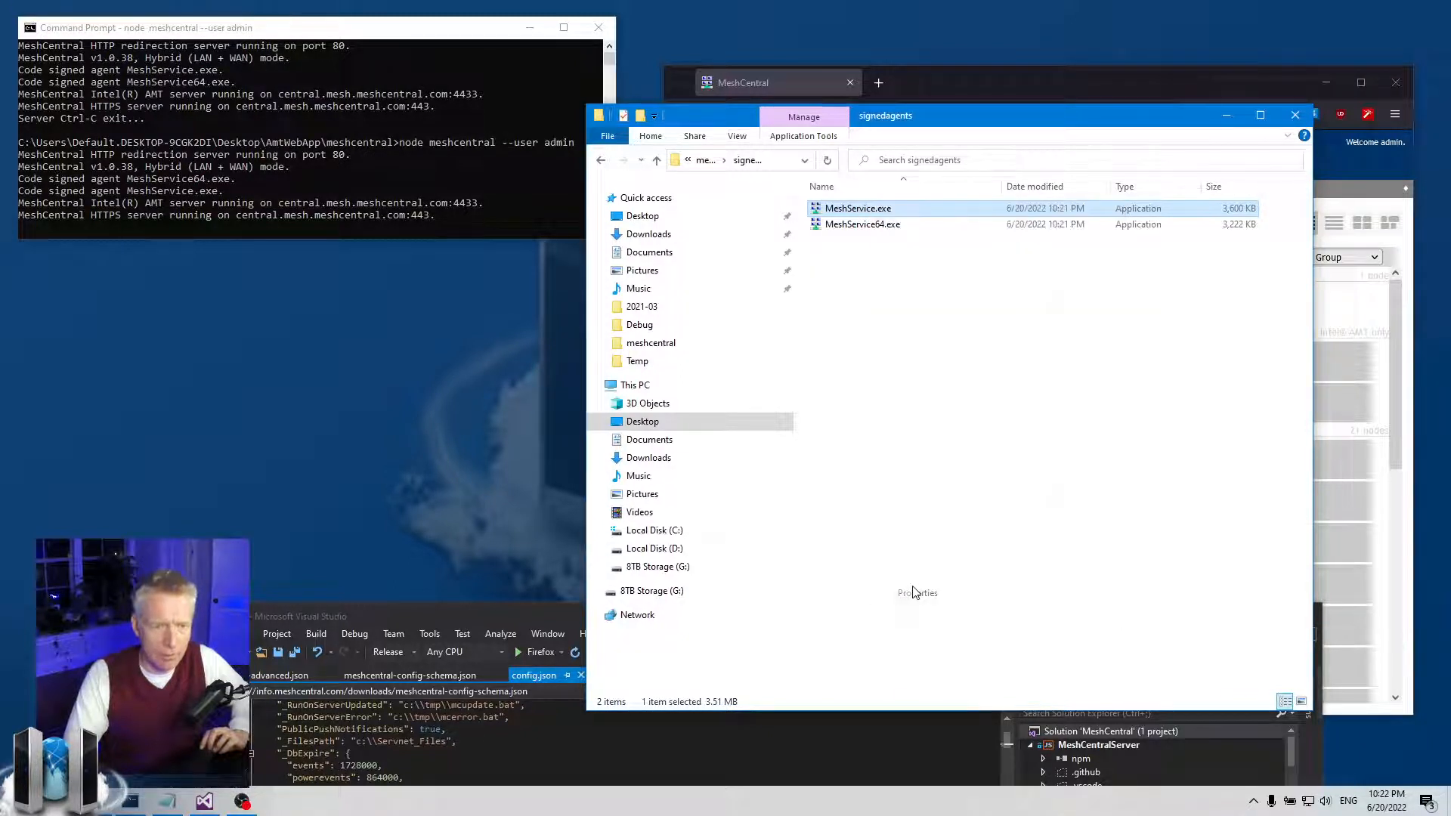
click(1013, 245)
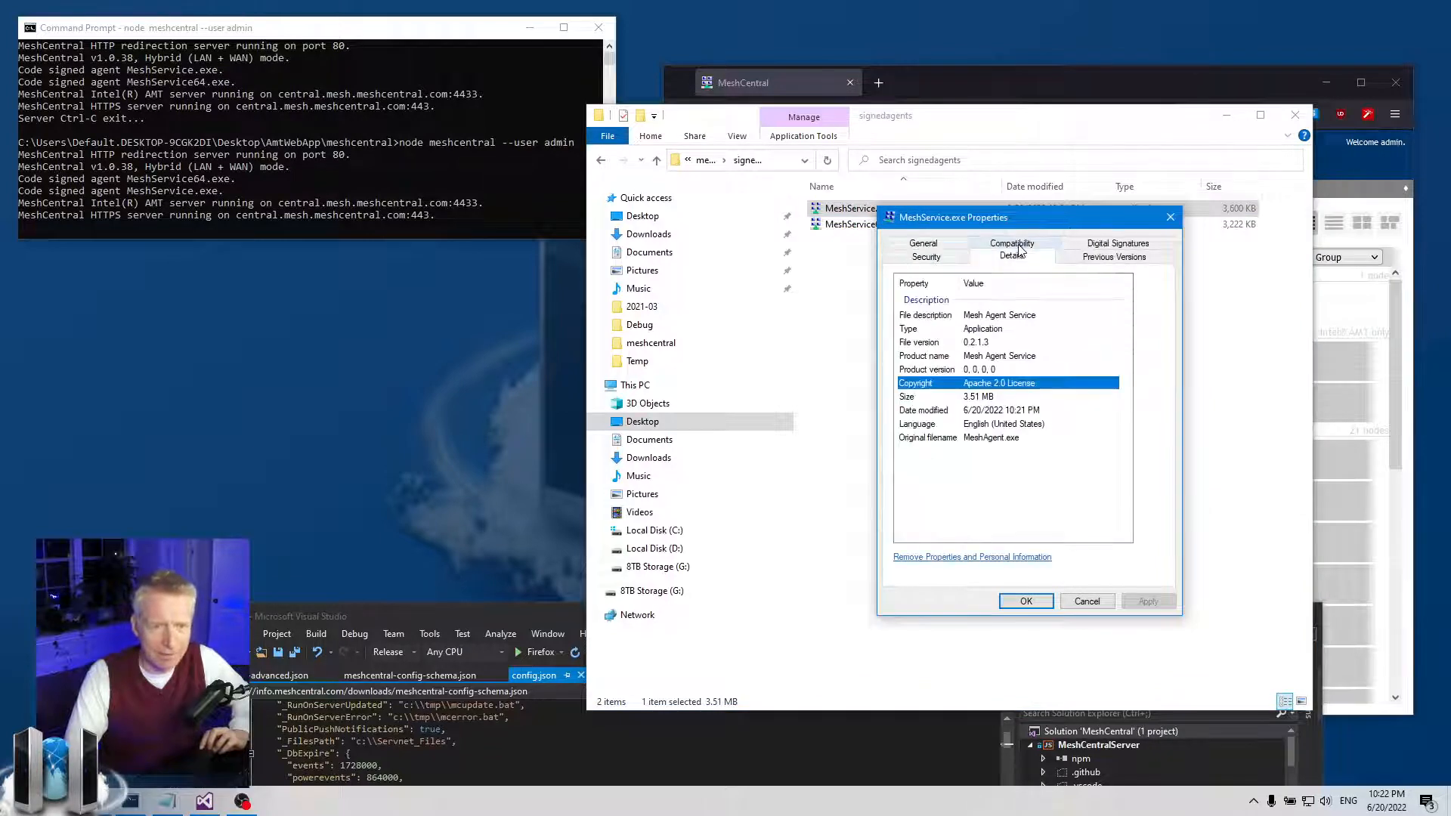
click(1006, 316)
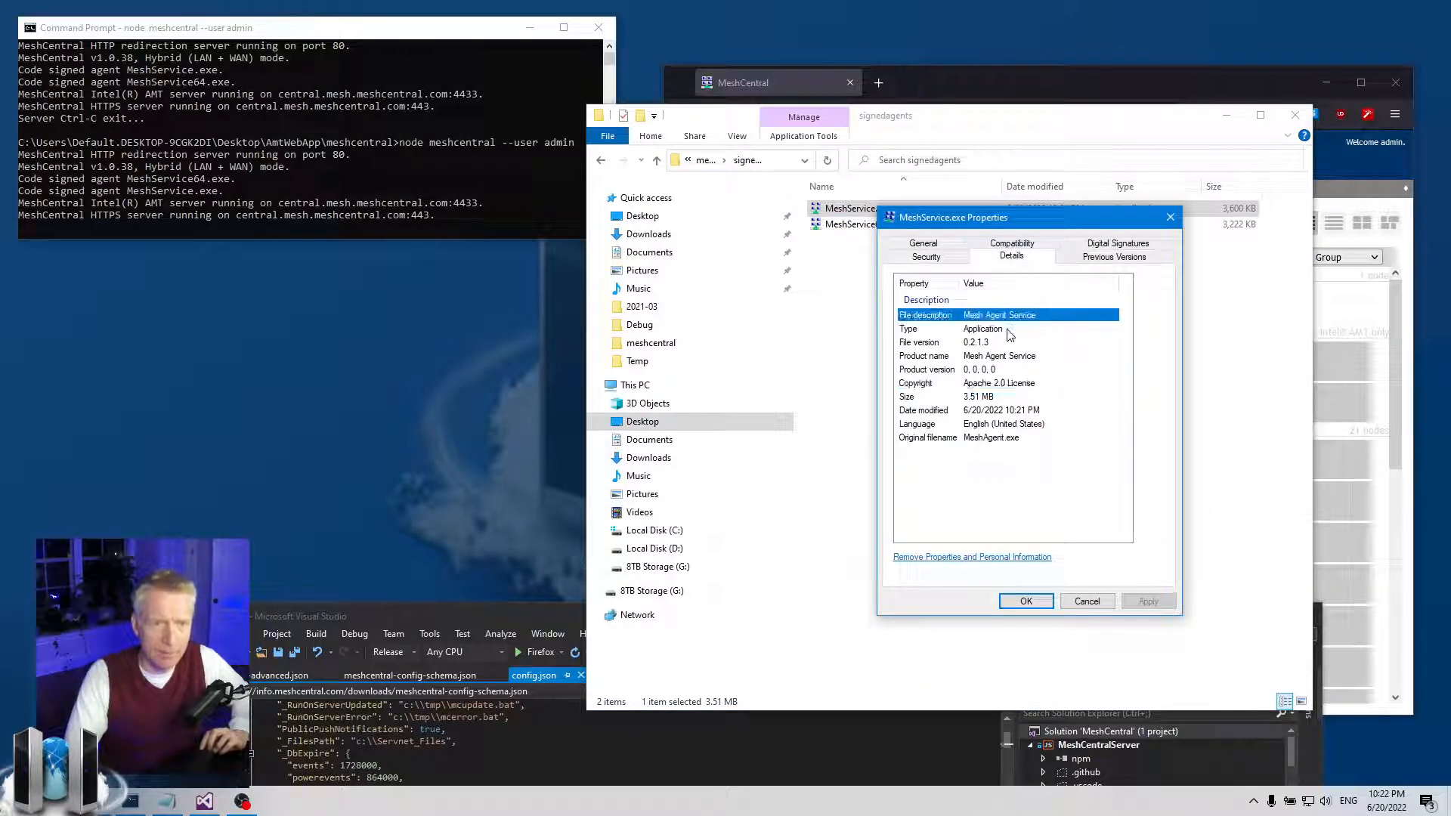
click(1006, 329)
click(948, 318)
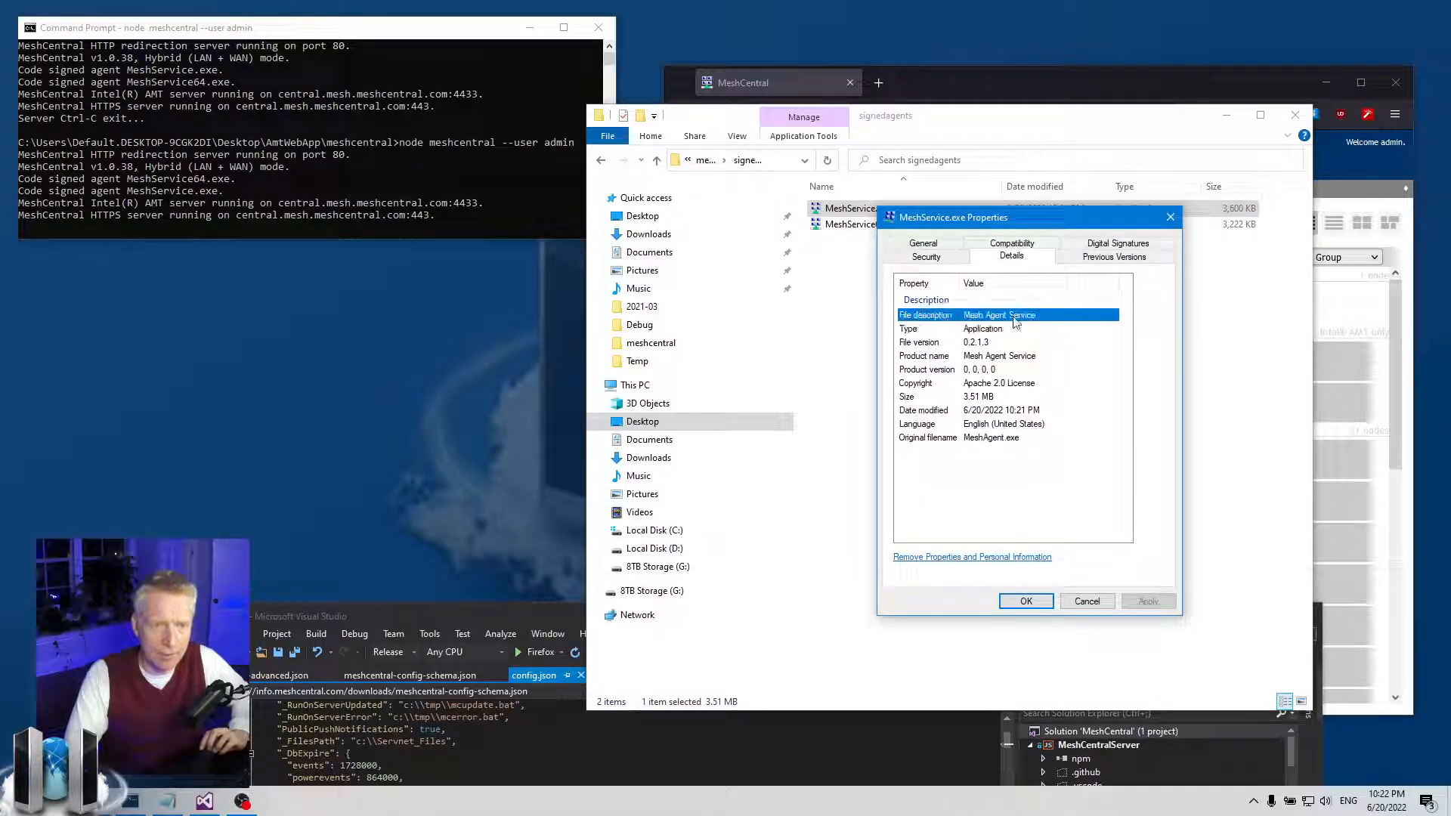
click(1013, 354)
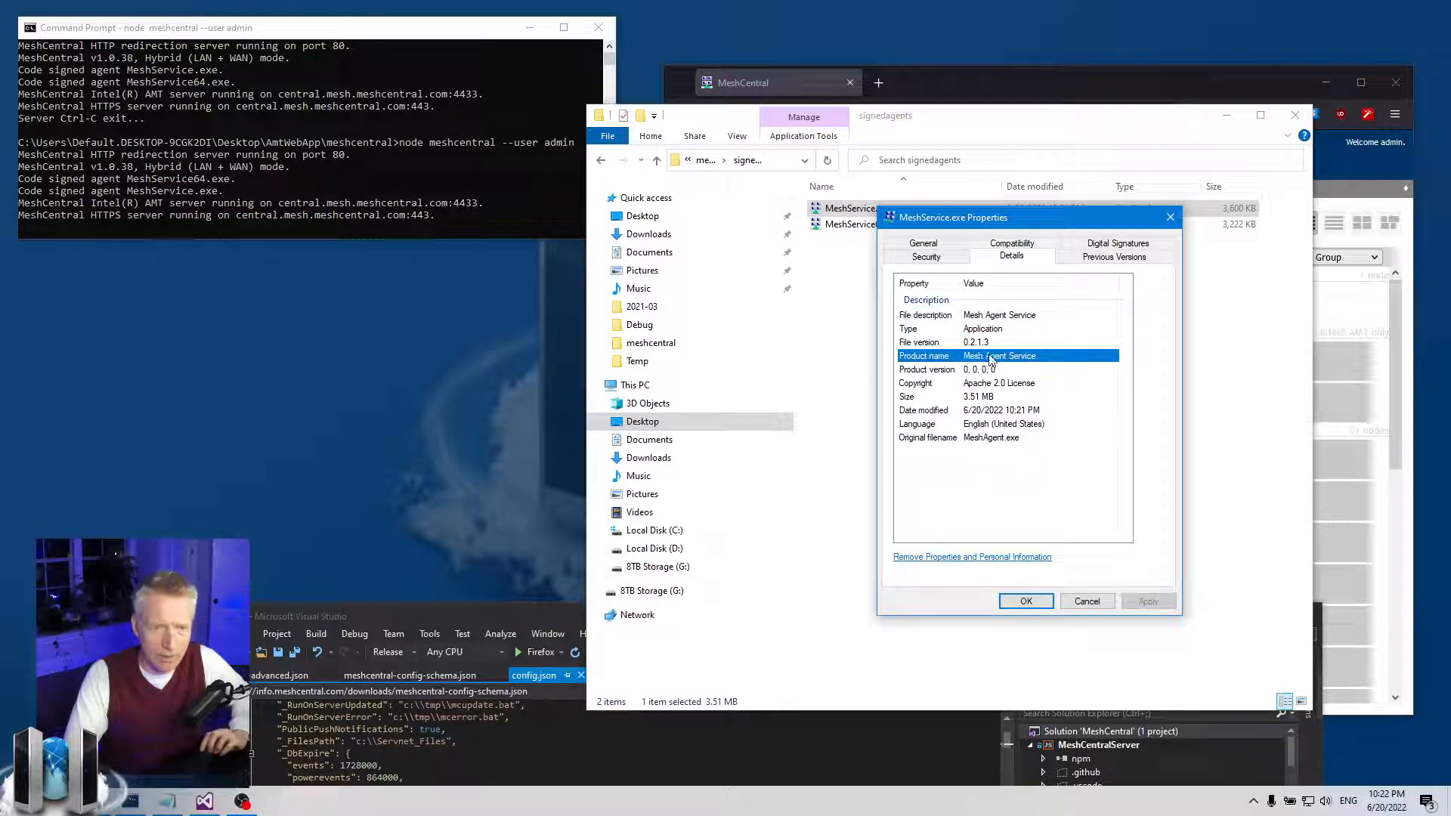
click(976, 333)
click(977, 341)
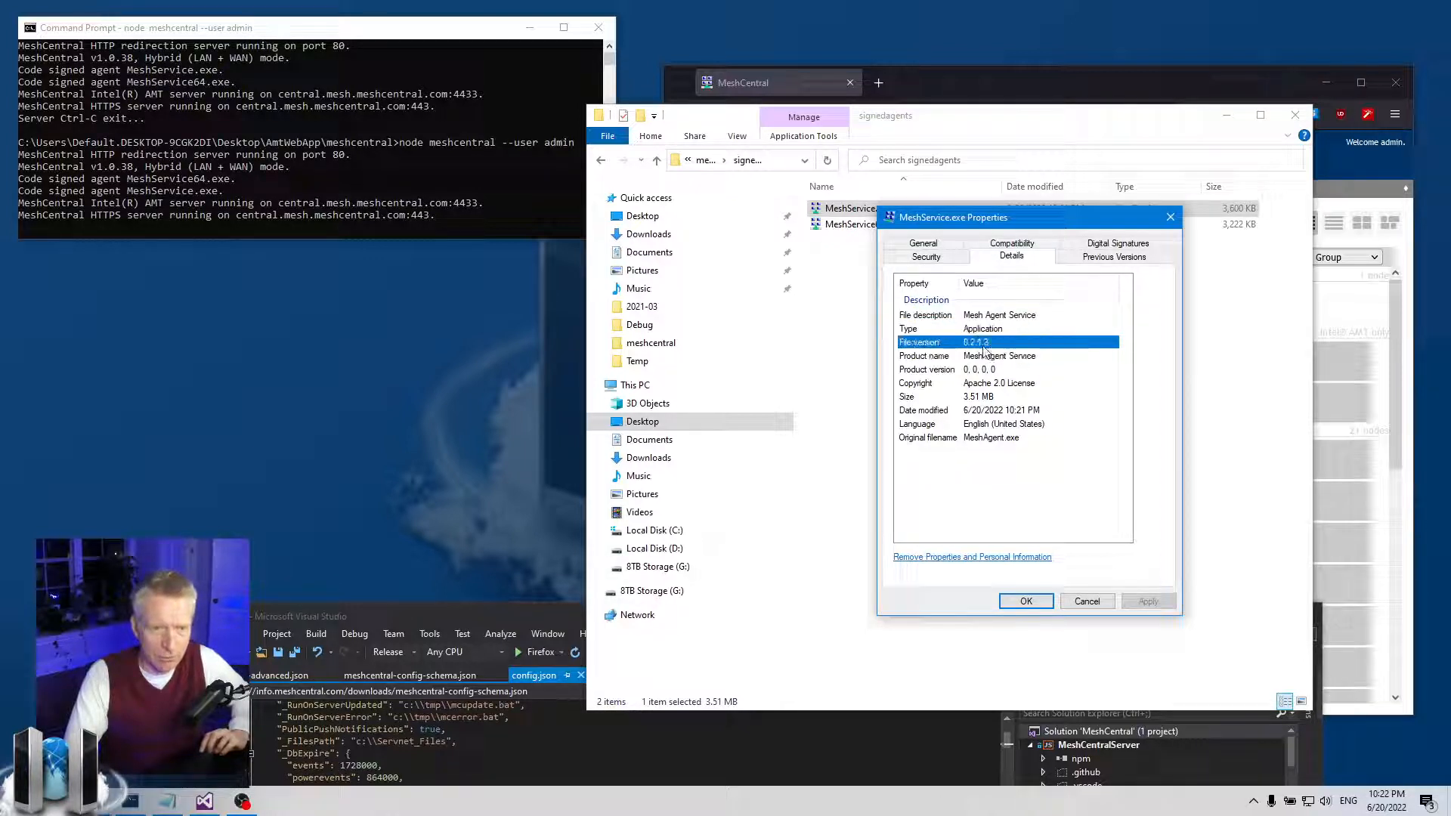
click(988, 397)
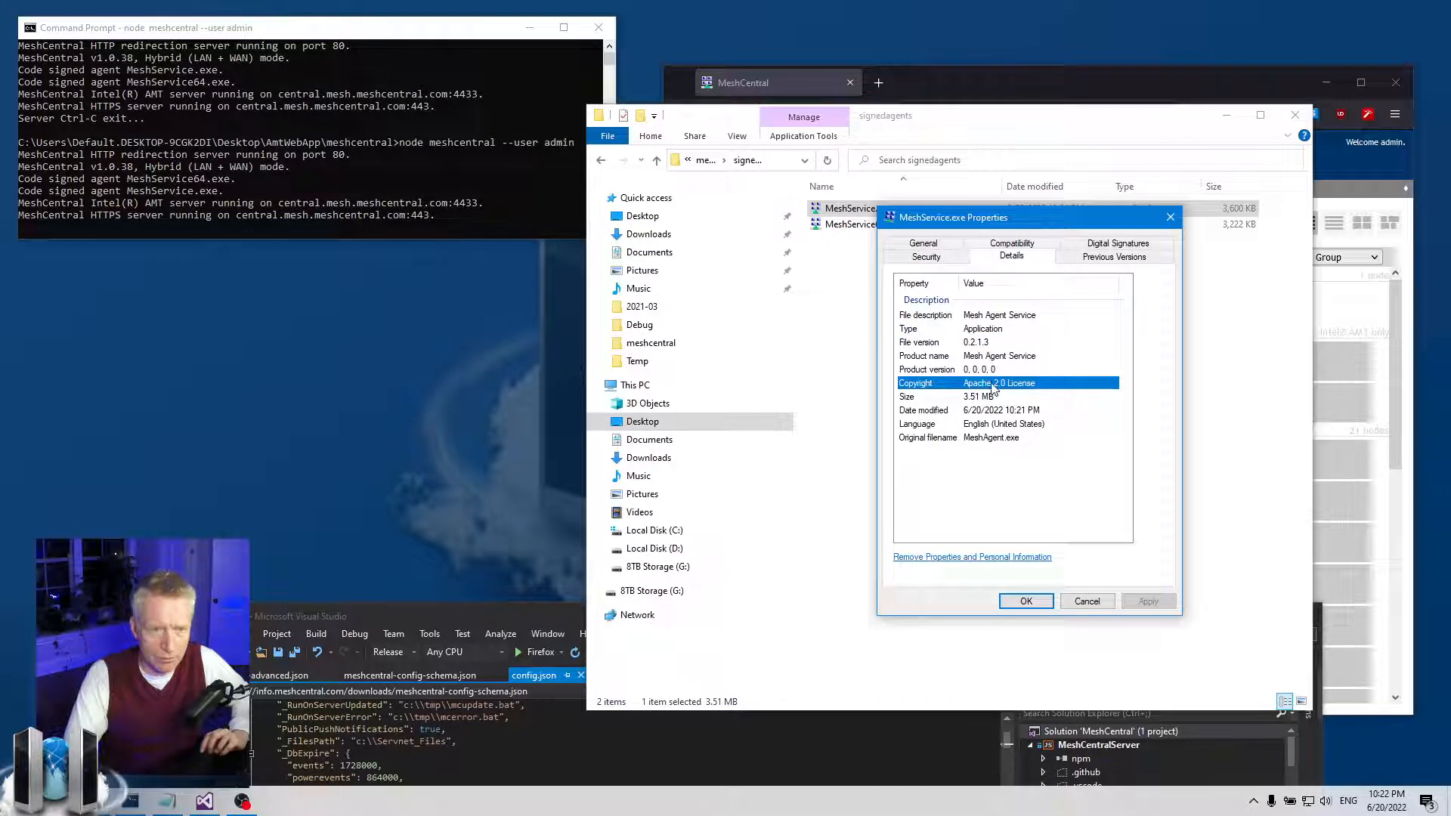
click(963, 440)
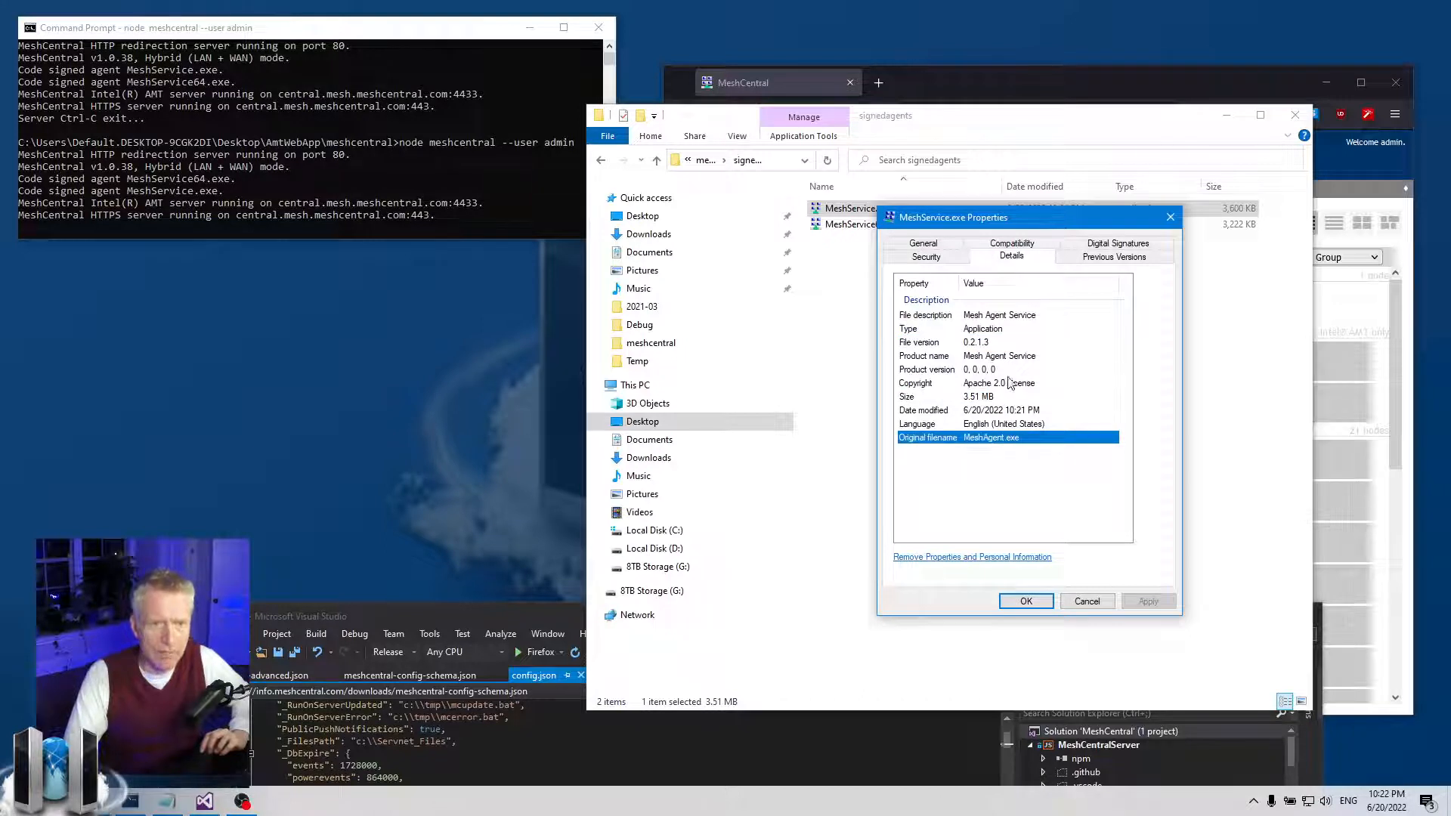
click(1021, 318)
click(1015, 358)
click(1009, 385)
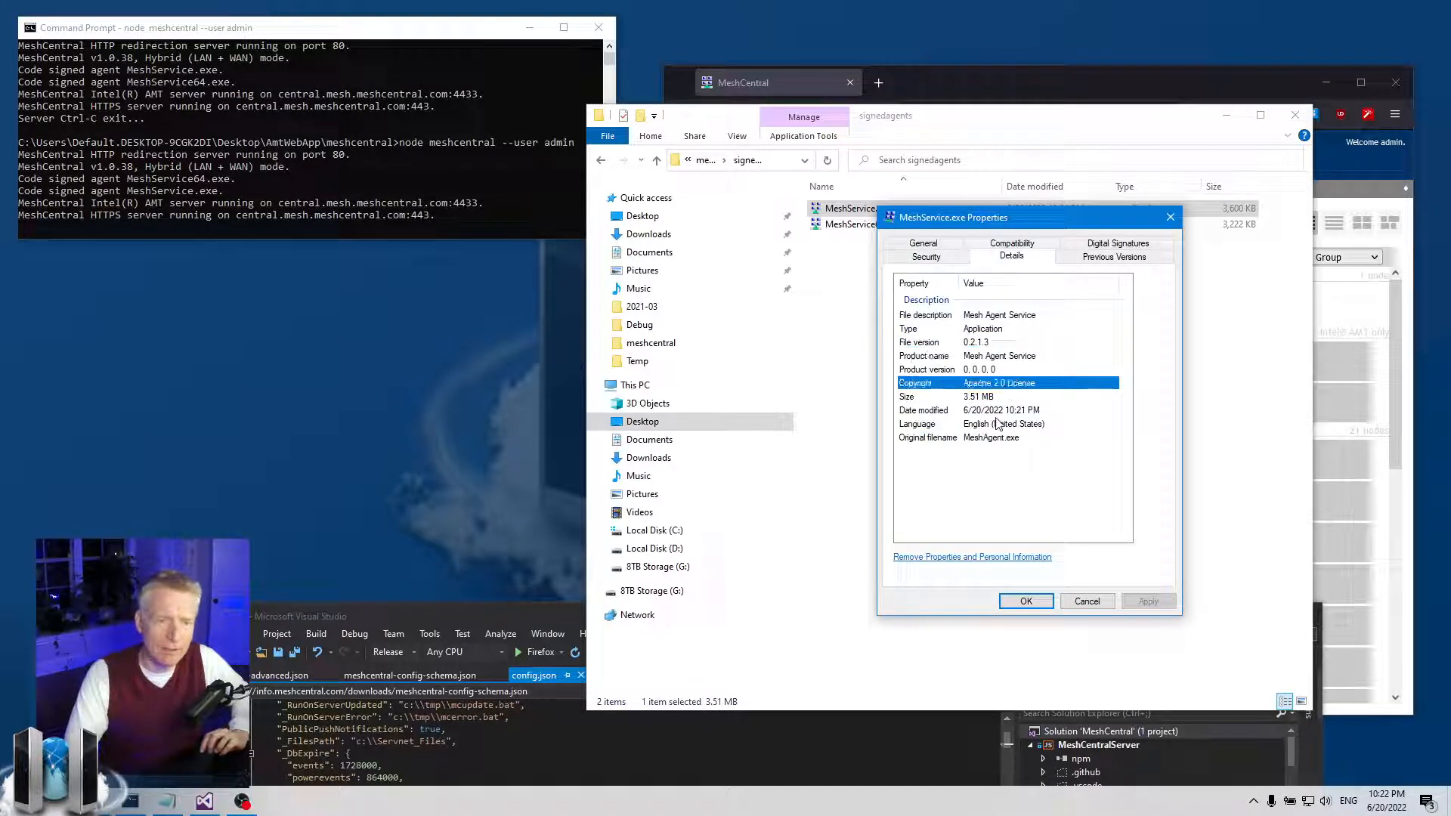
click(996, 438)
click(1003, 384)
click(1010, 357)
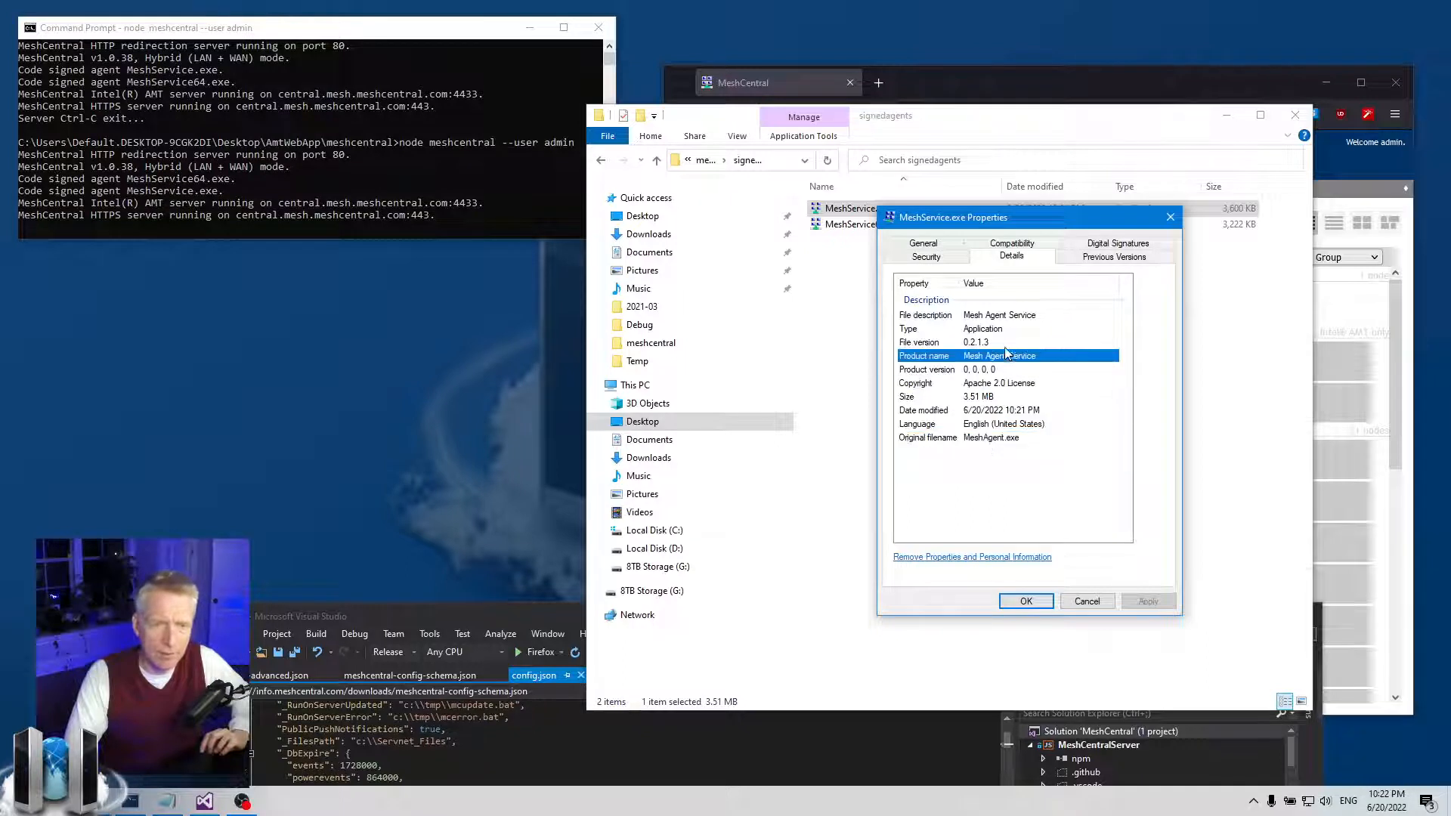
click(996, 343)
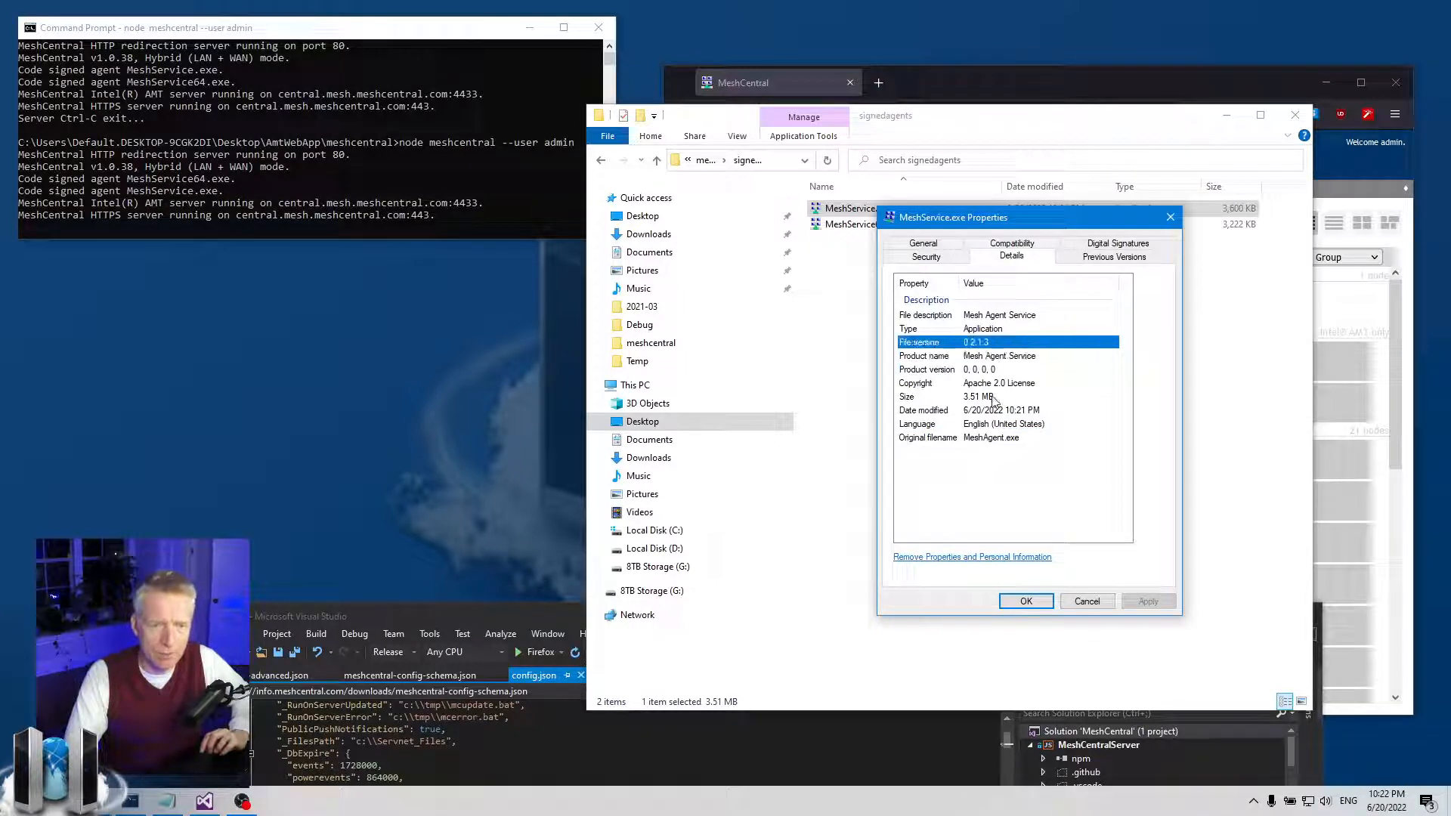
click(1011, 316)
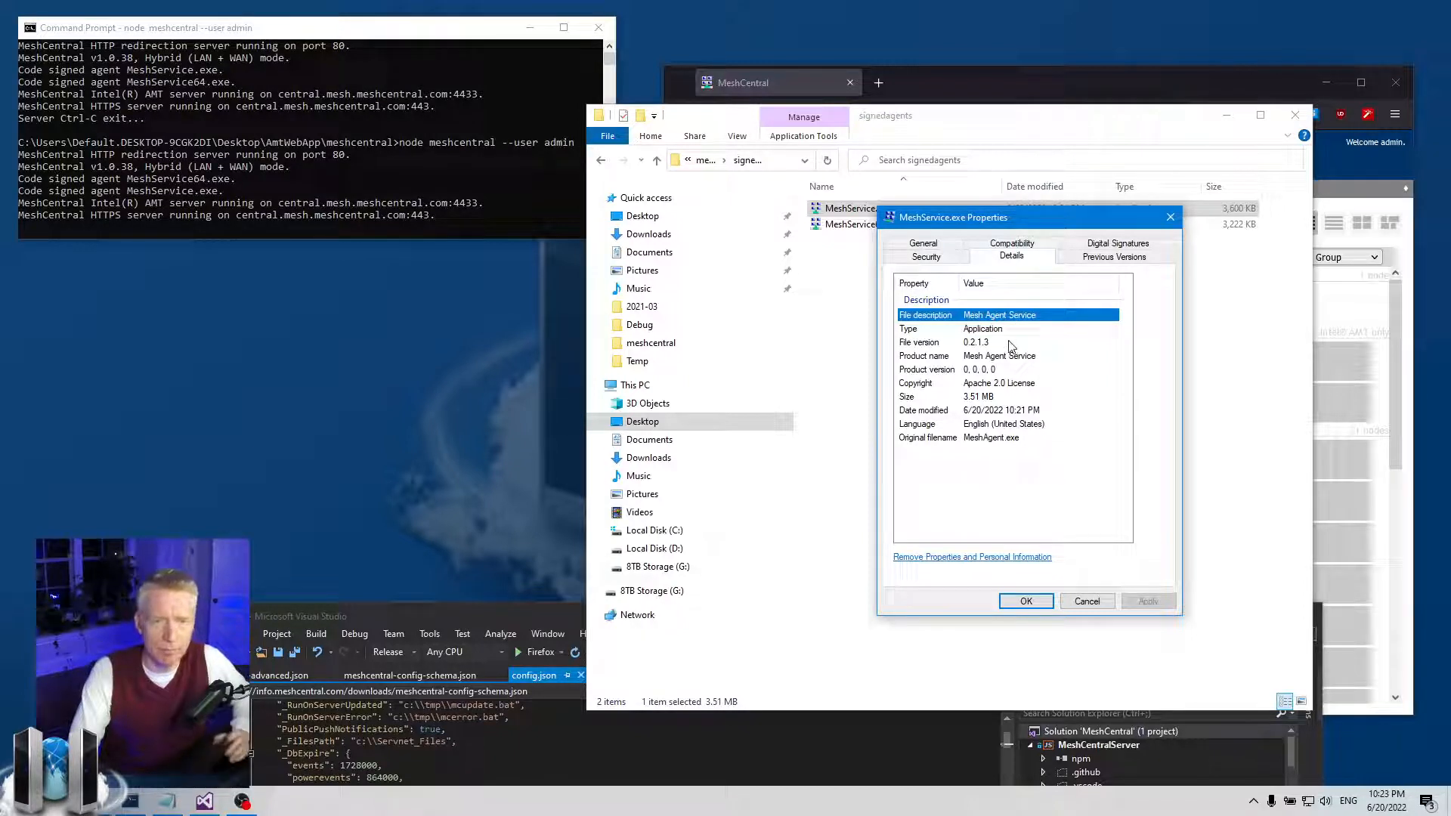
click(1006, 346)
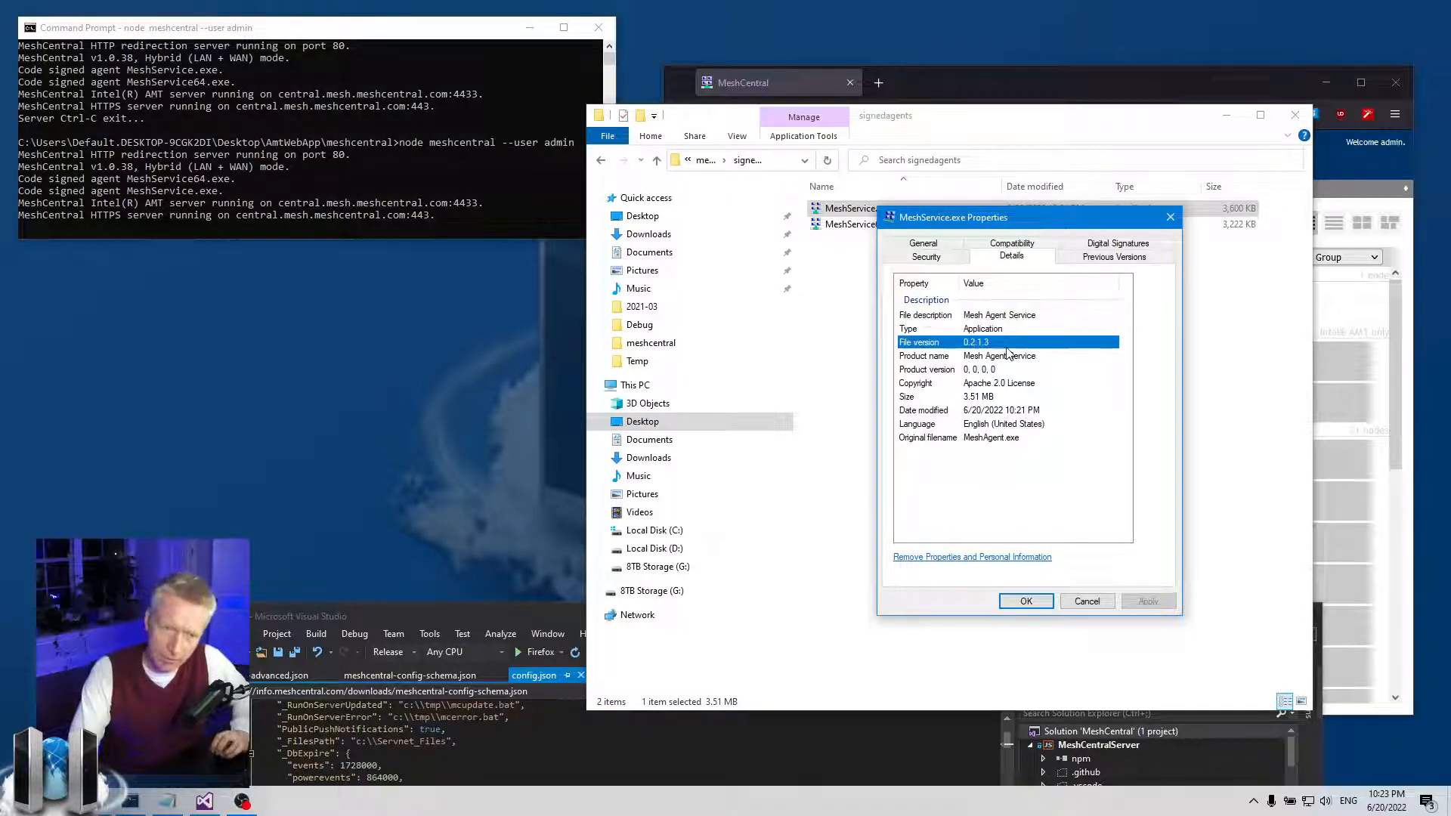
click(1005, 357)
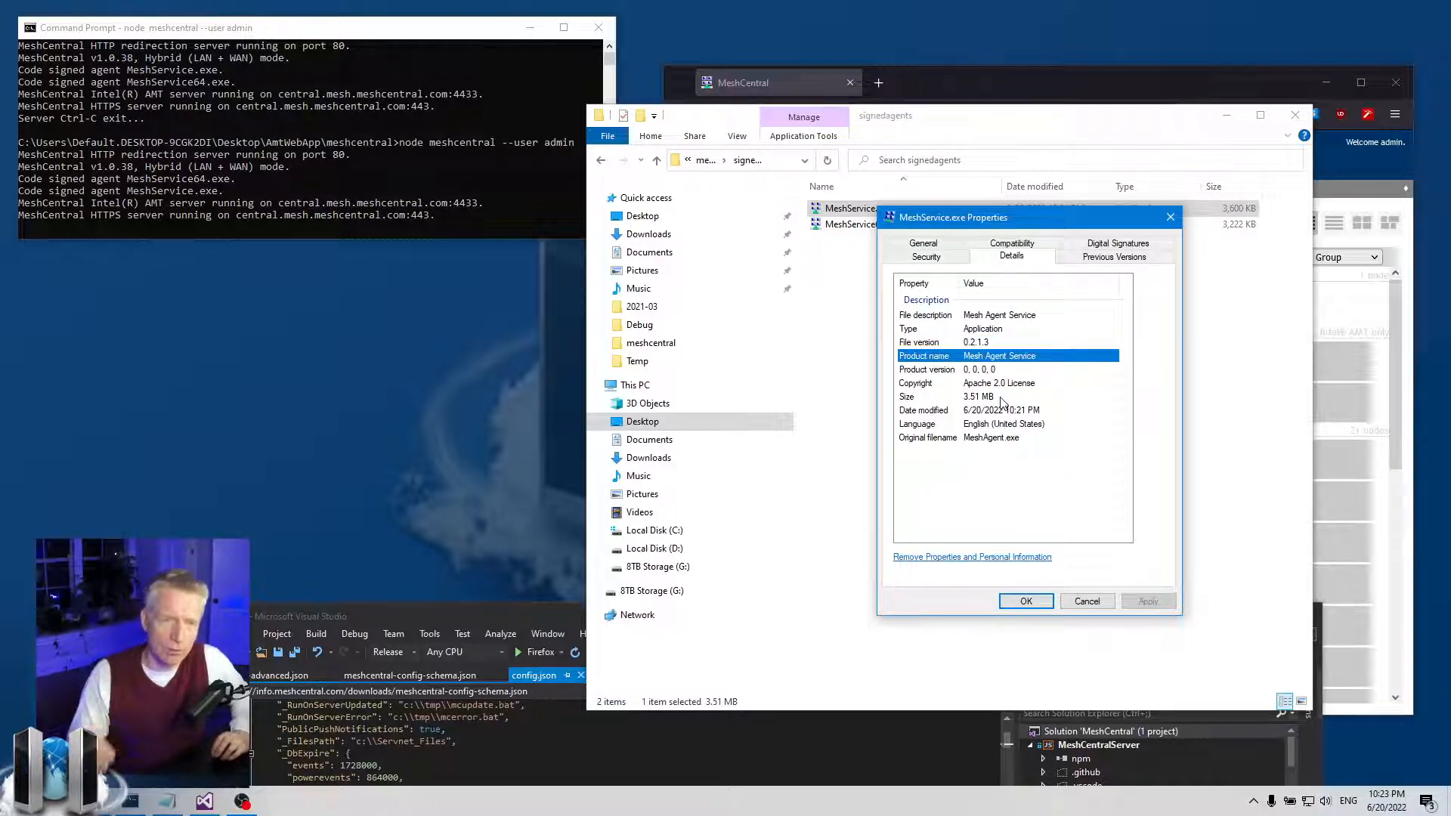
- Close the properties, then reopen MeshService.exe's Details tab to recheck the version before closing it
click(1171, 217)
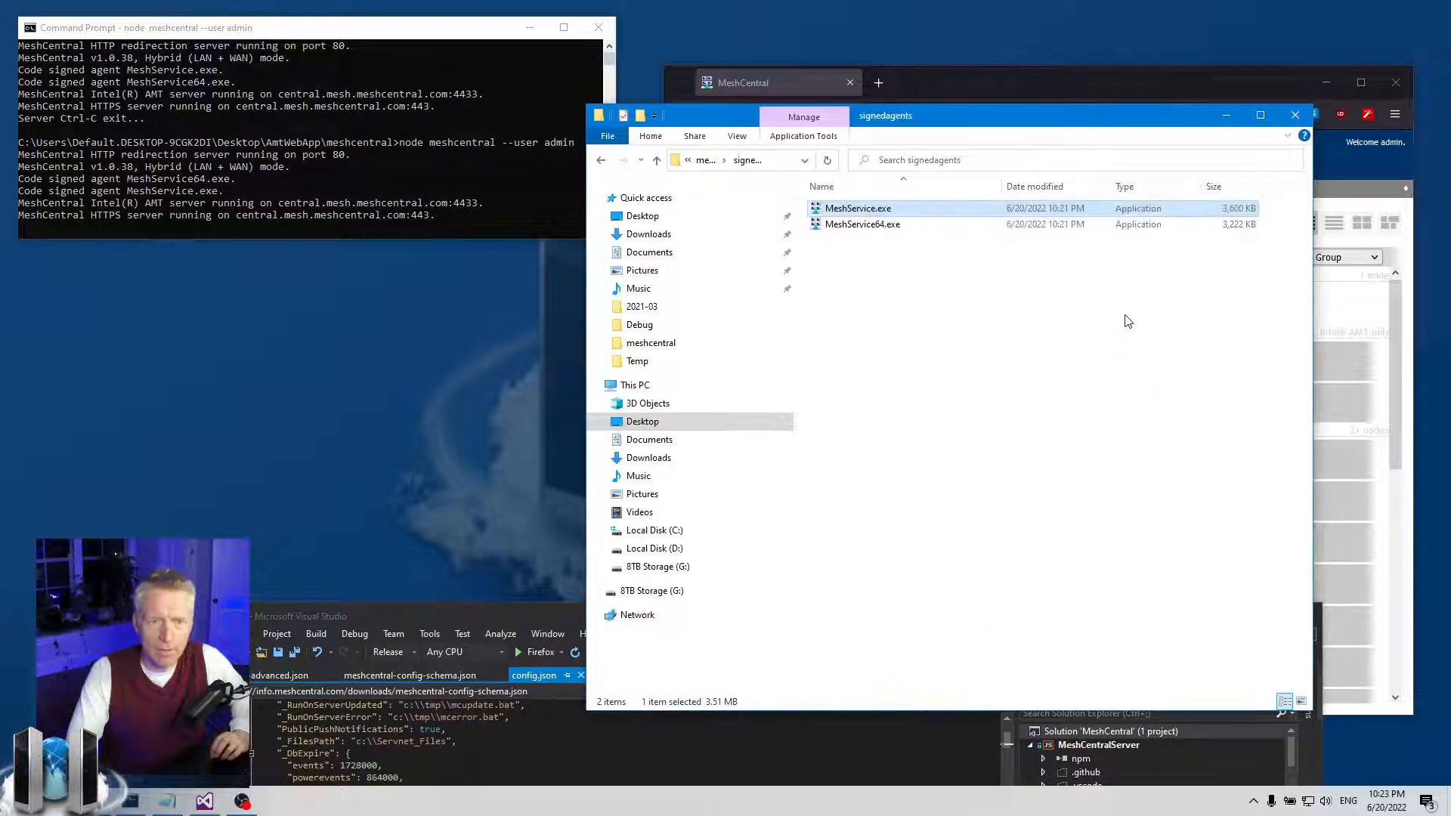
click(1138, 295)
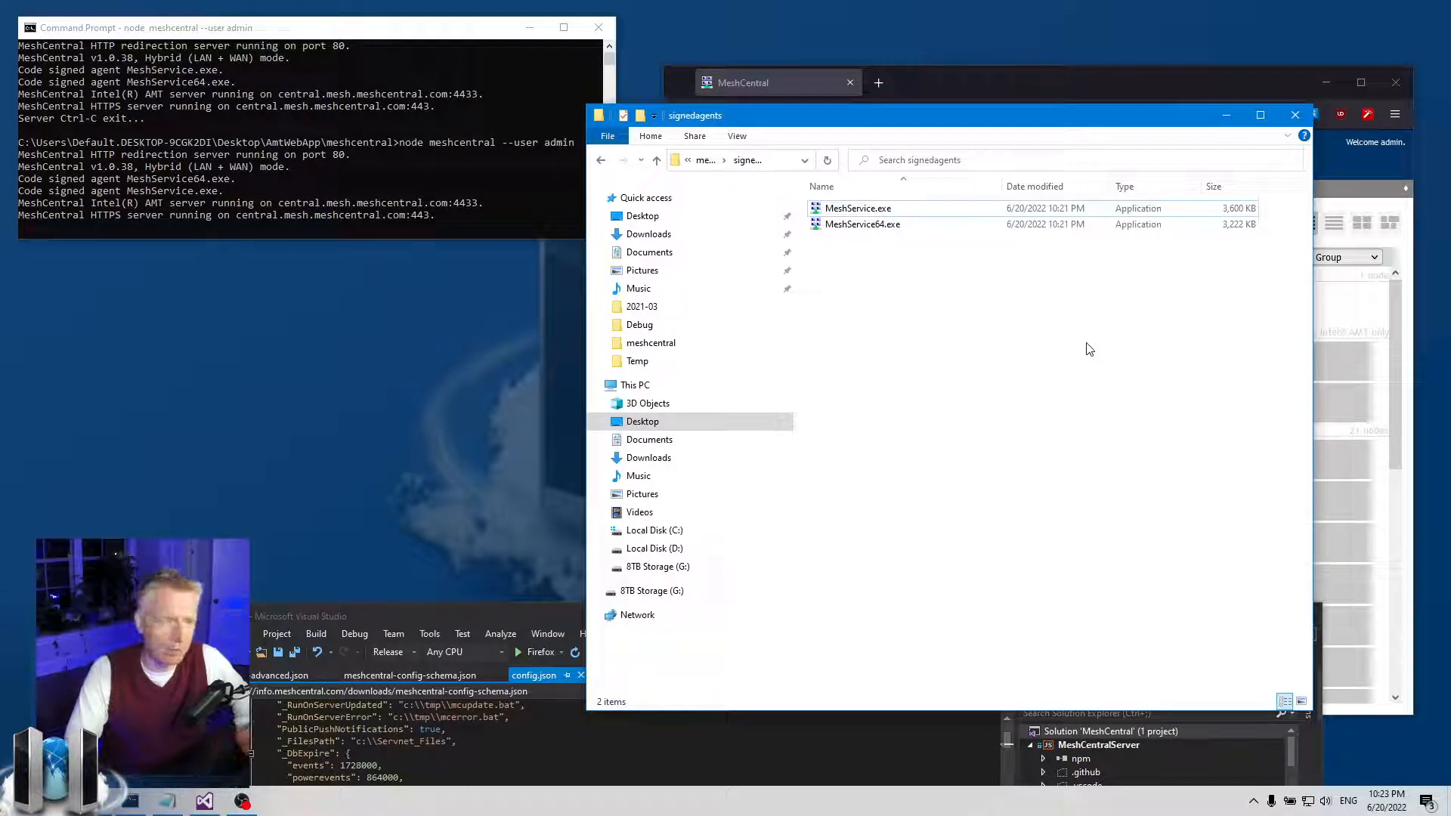
right_click(869, 209)
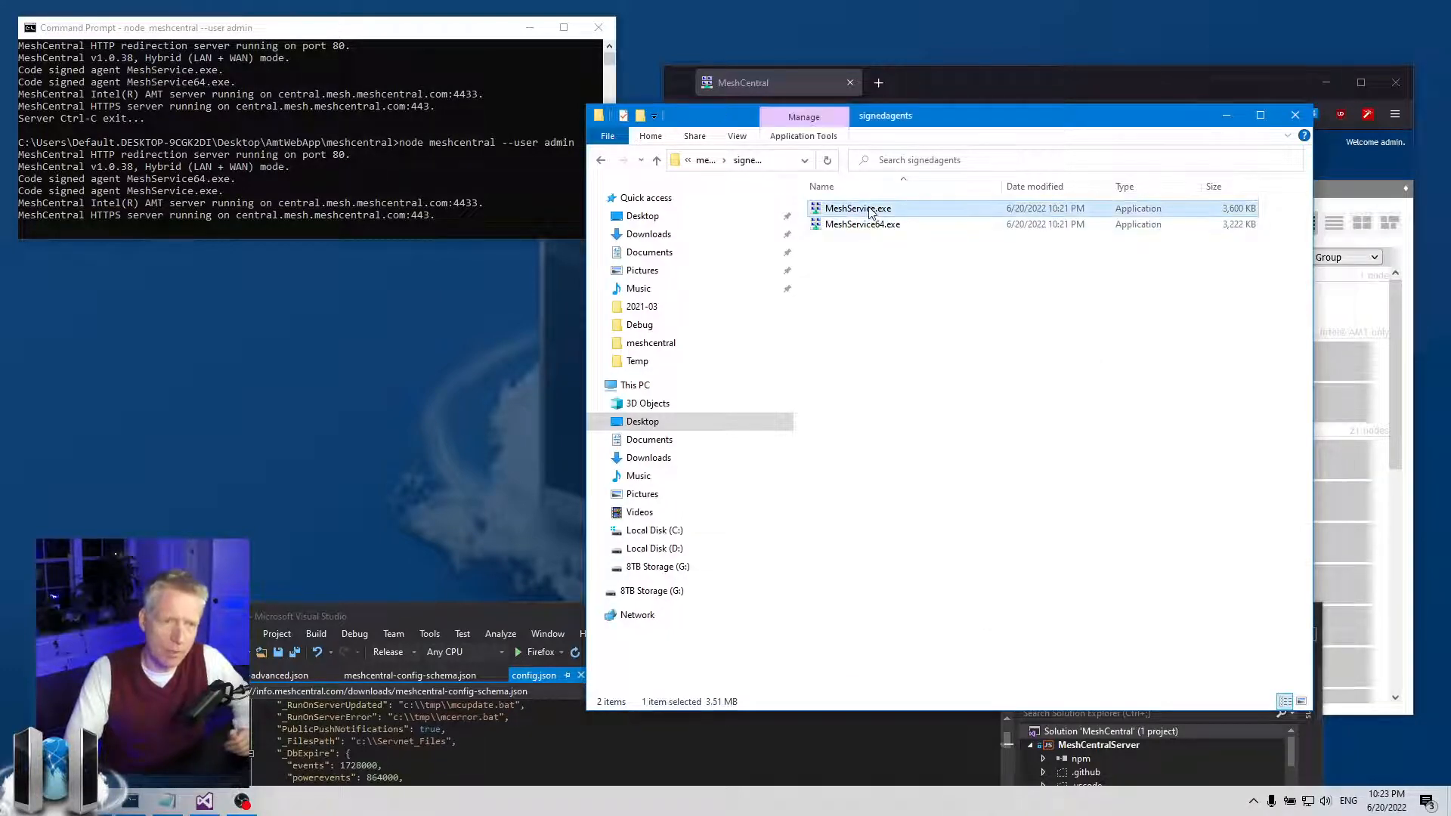
click(914, 594)
click(1017, 244)
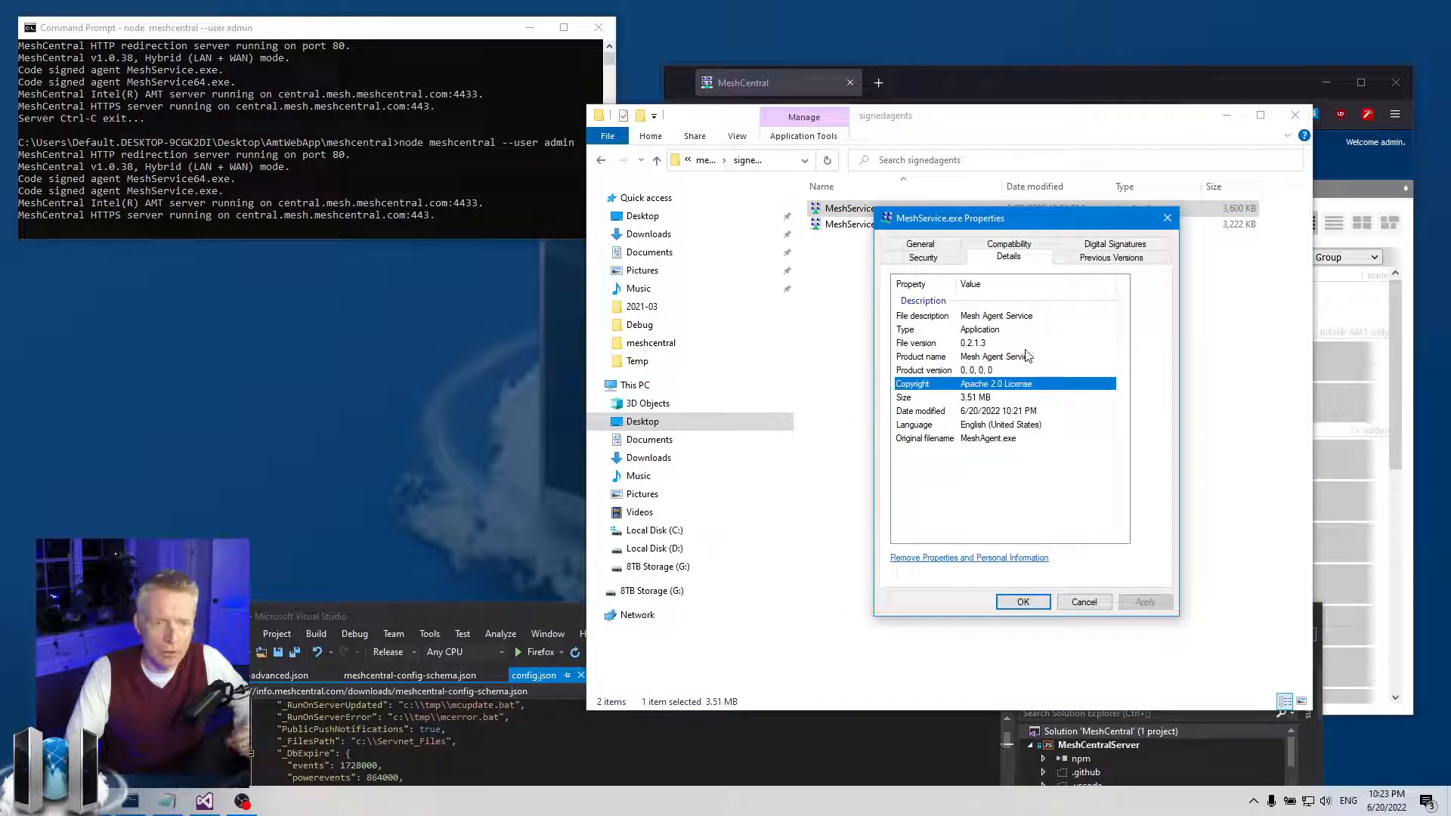
click(1168, 218)
- In Visual Studio, Quick Find _AgentTimeStampServer in config.json and select the setting, currently false
click(1228, 120)
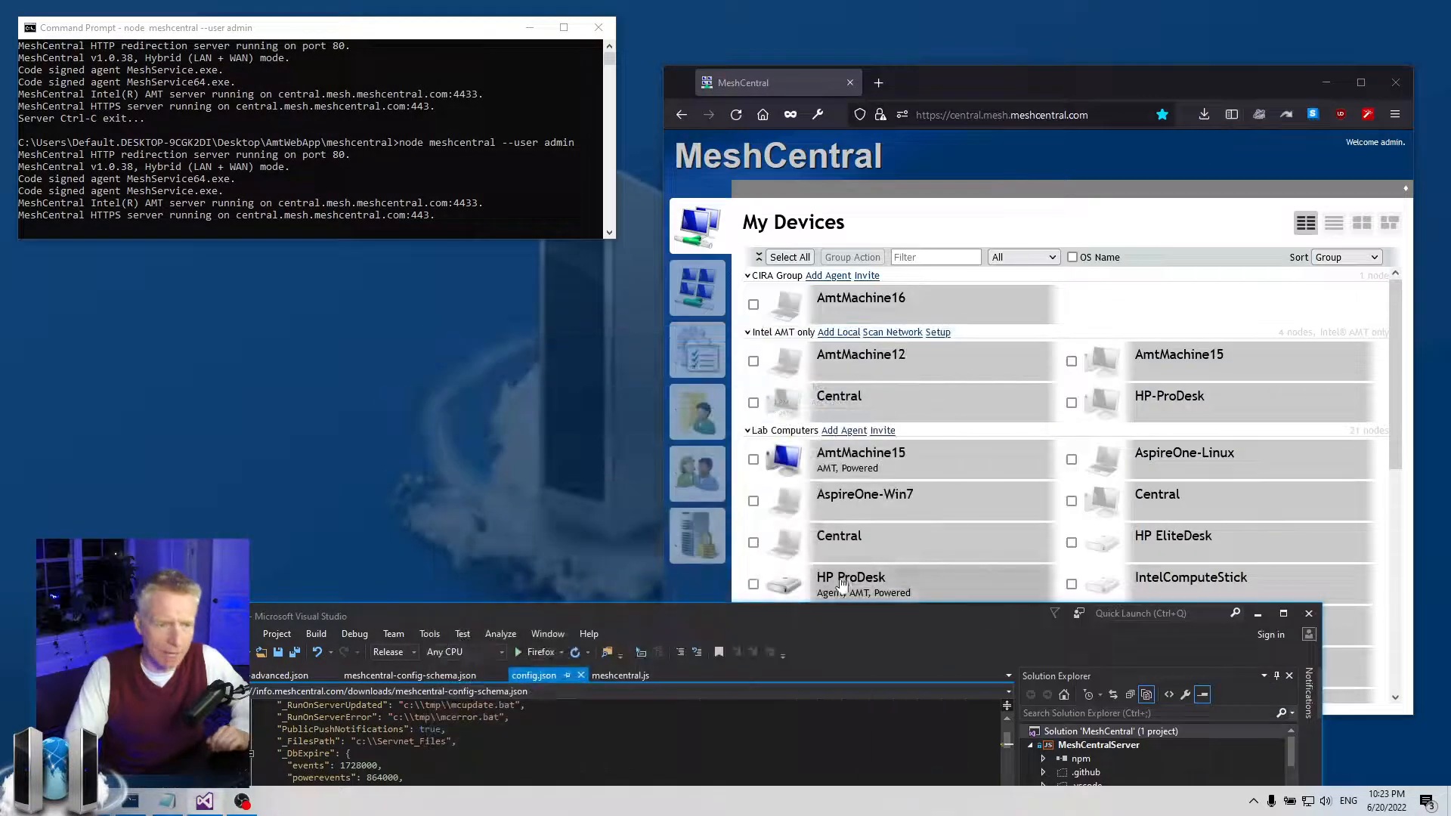
drag(831, 618, 925, 75)
key(alt+e)
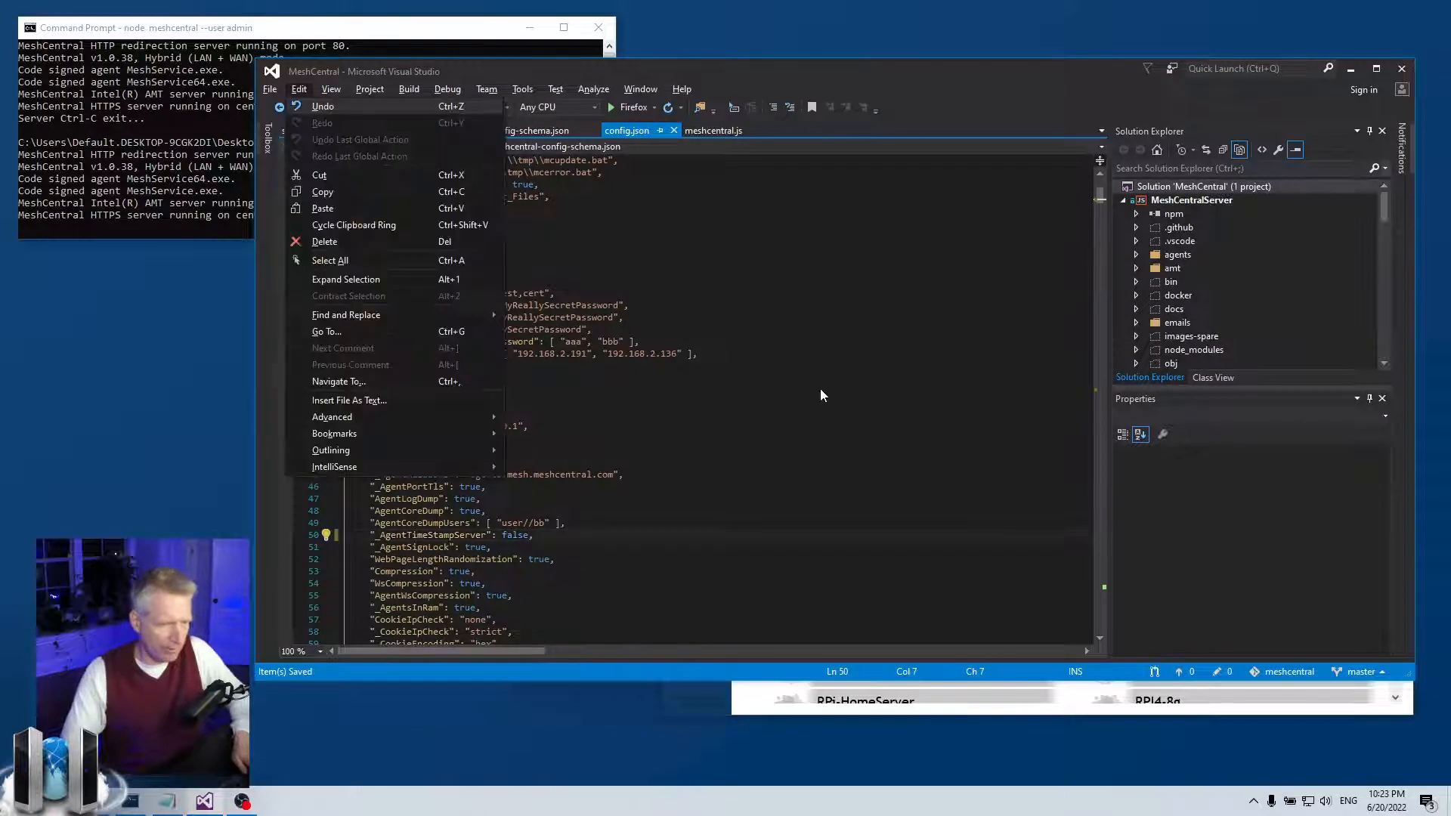
key(f)
key(f)
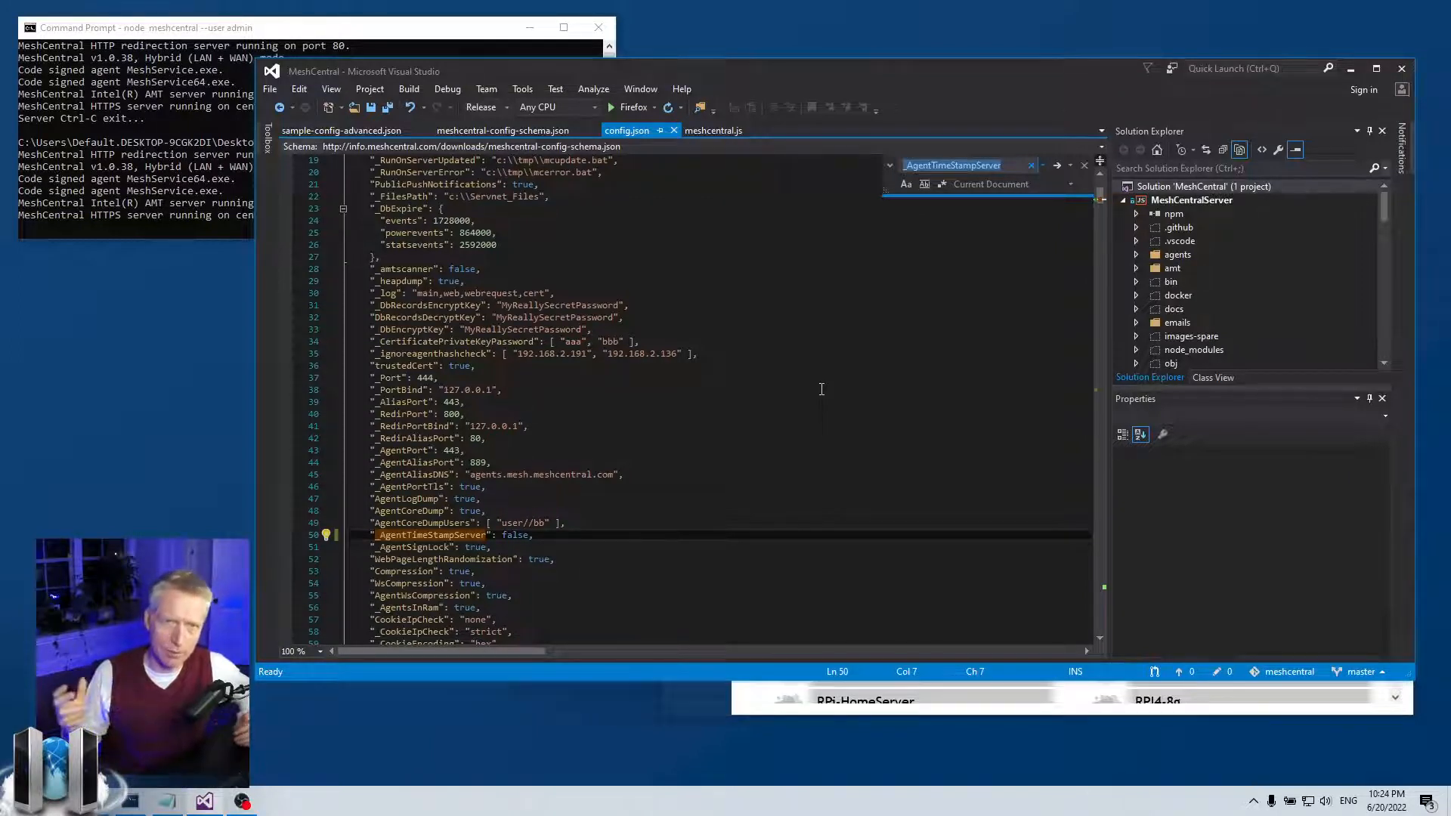
click(748, 462)
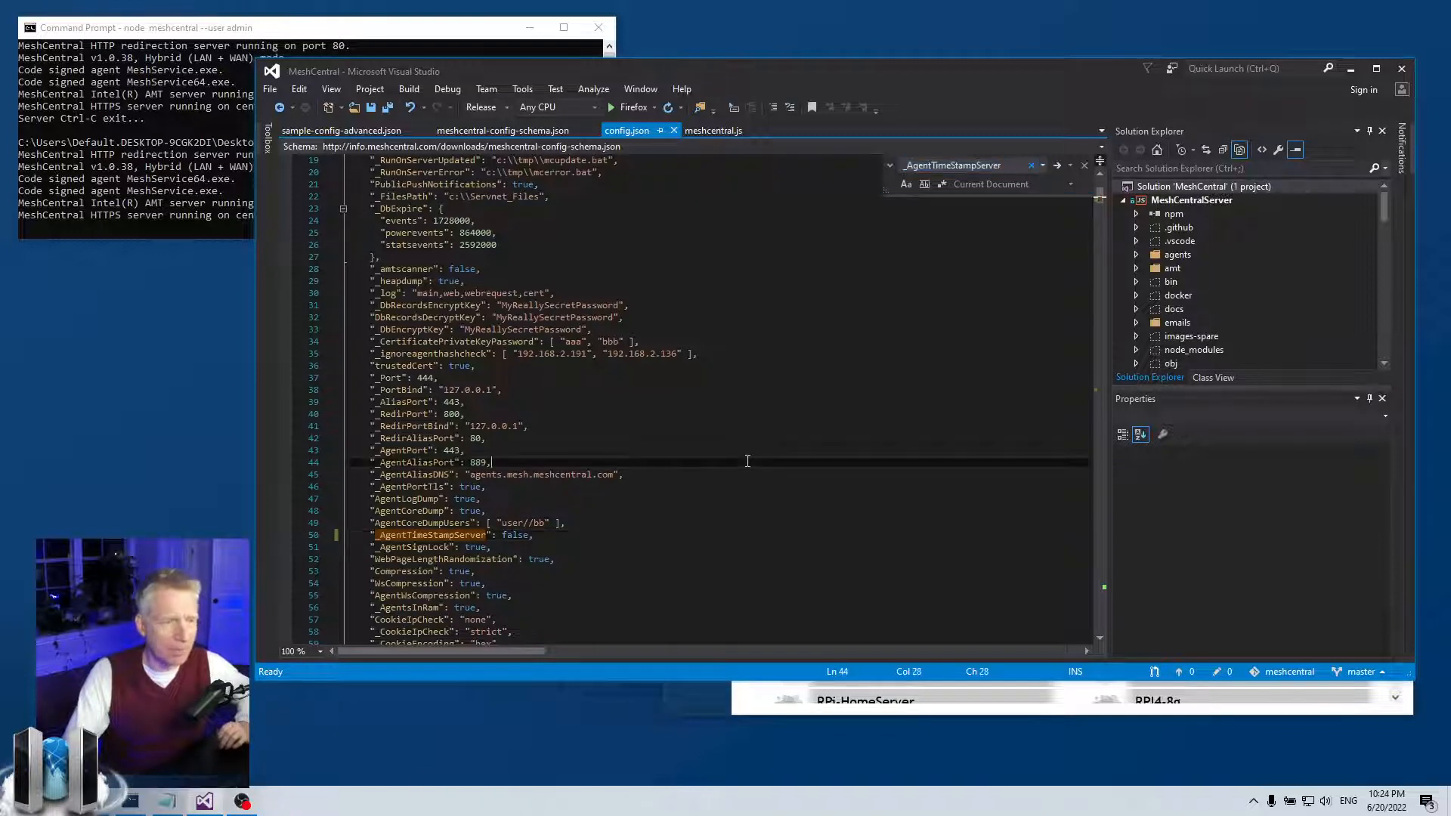
double_click(398, 537)
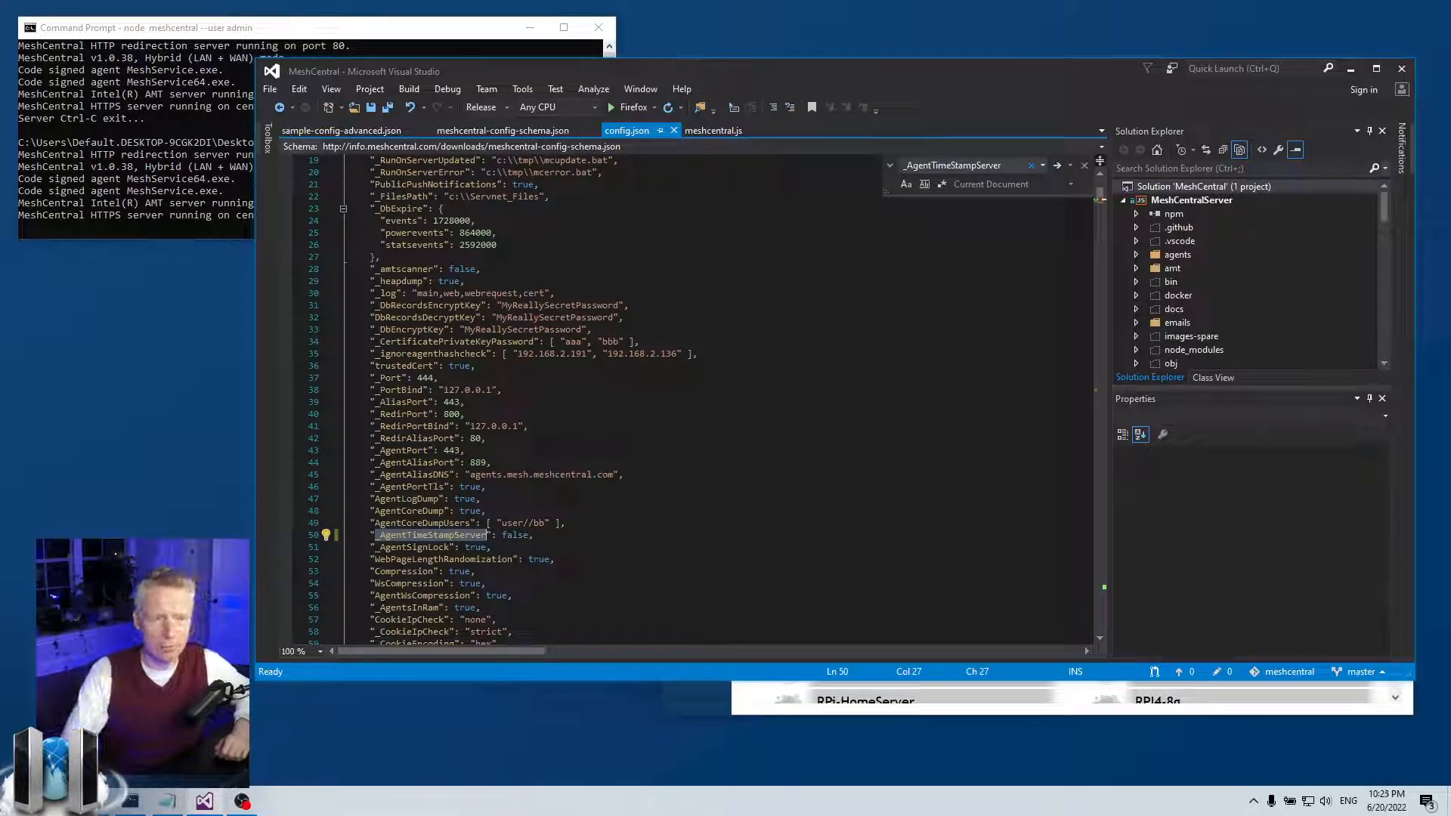
drag(923, 71, 915, 480)
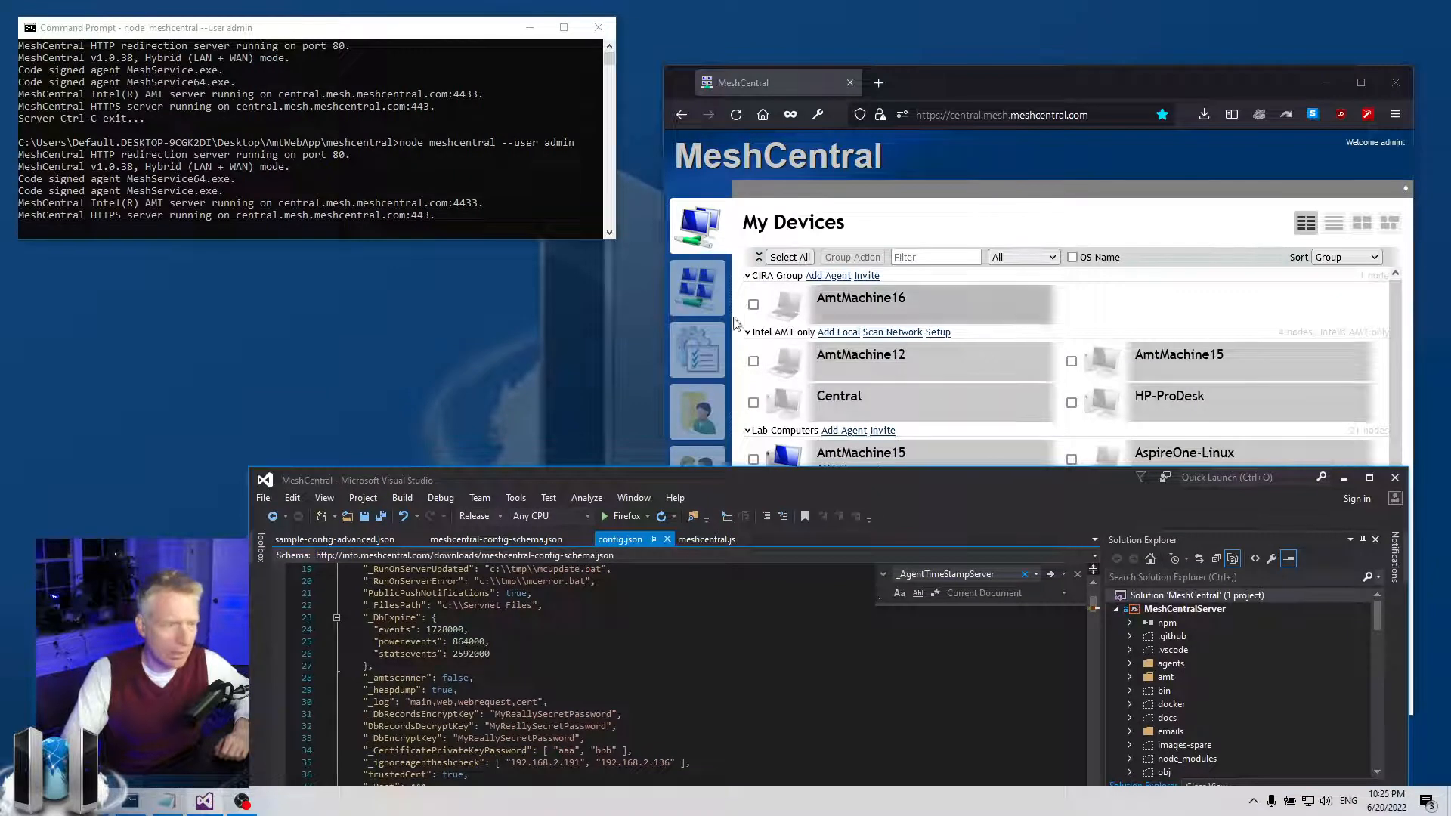
- Recheck MeshService.exe's Details tab: File description and Product name still read Mesh Agent Service
click(94, 801)
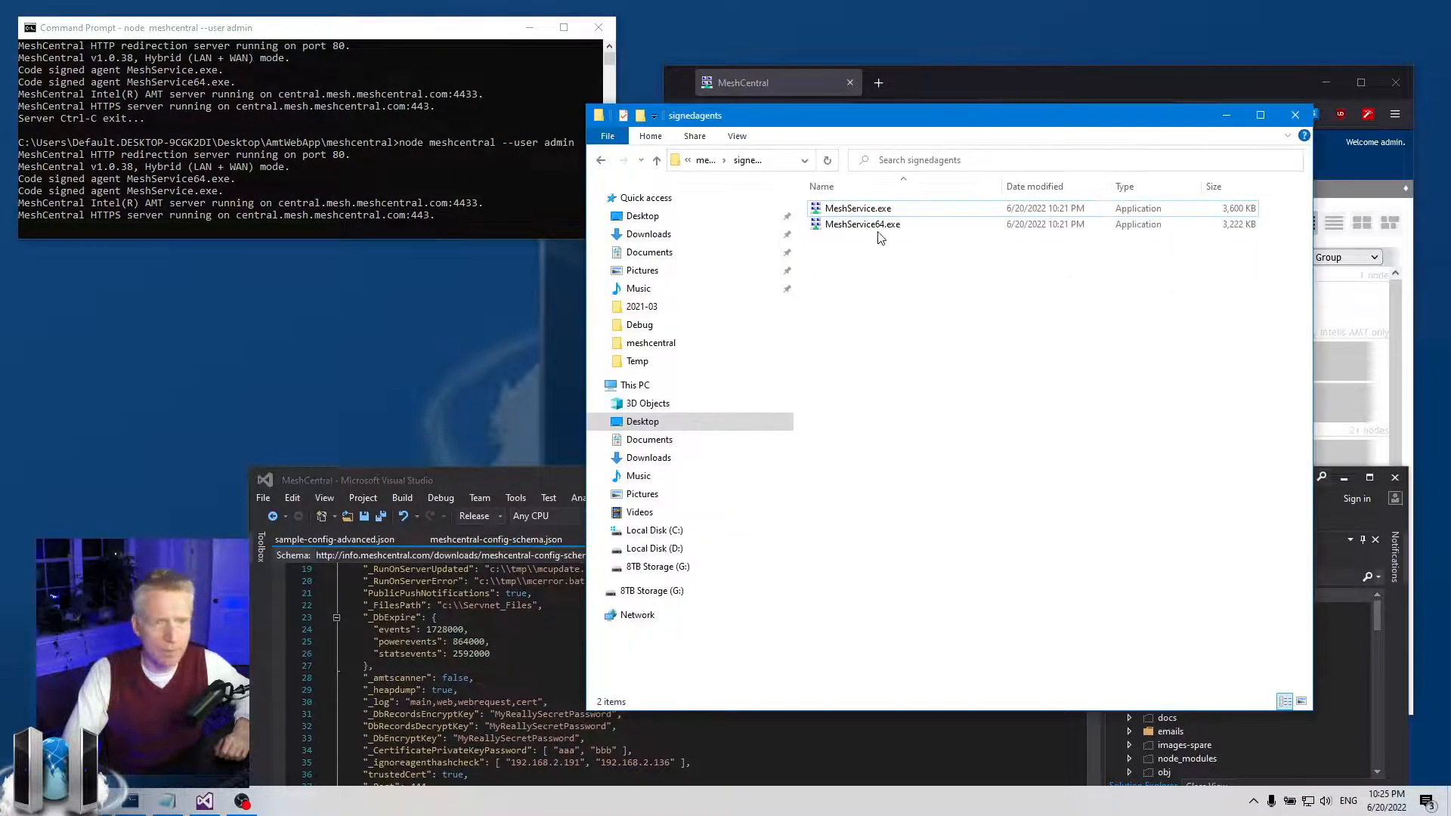
right_click(879, 216)
click(940, 595)
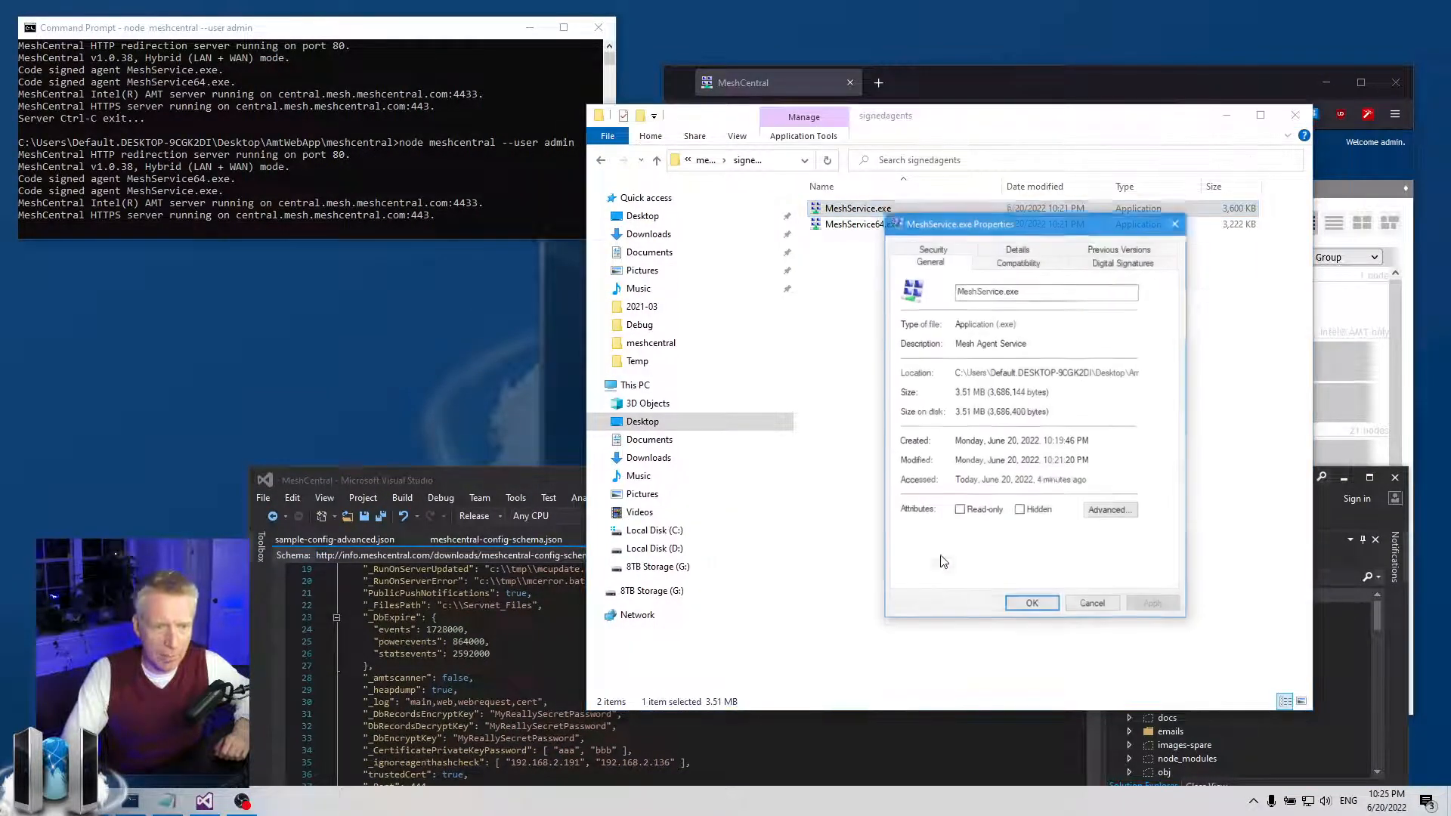
click(1028, 253)
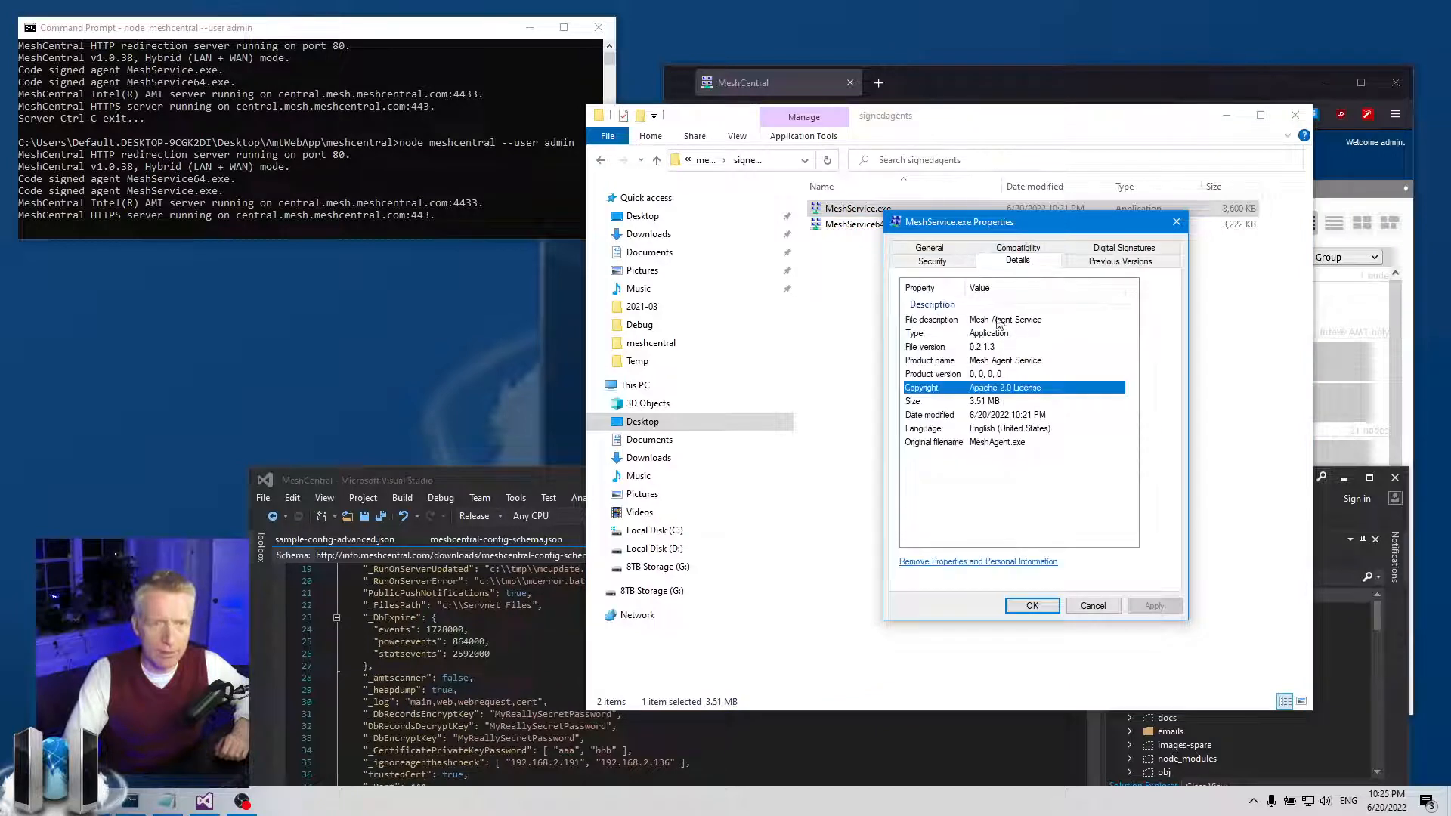
click(1033, 322)
click(1011, 363)
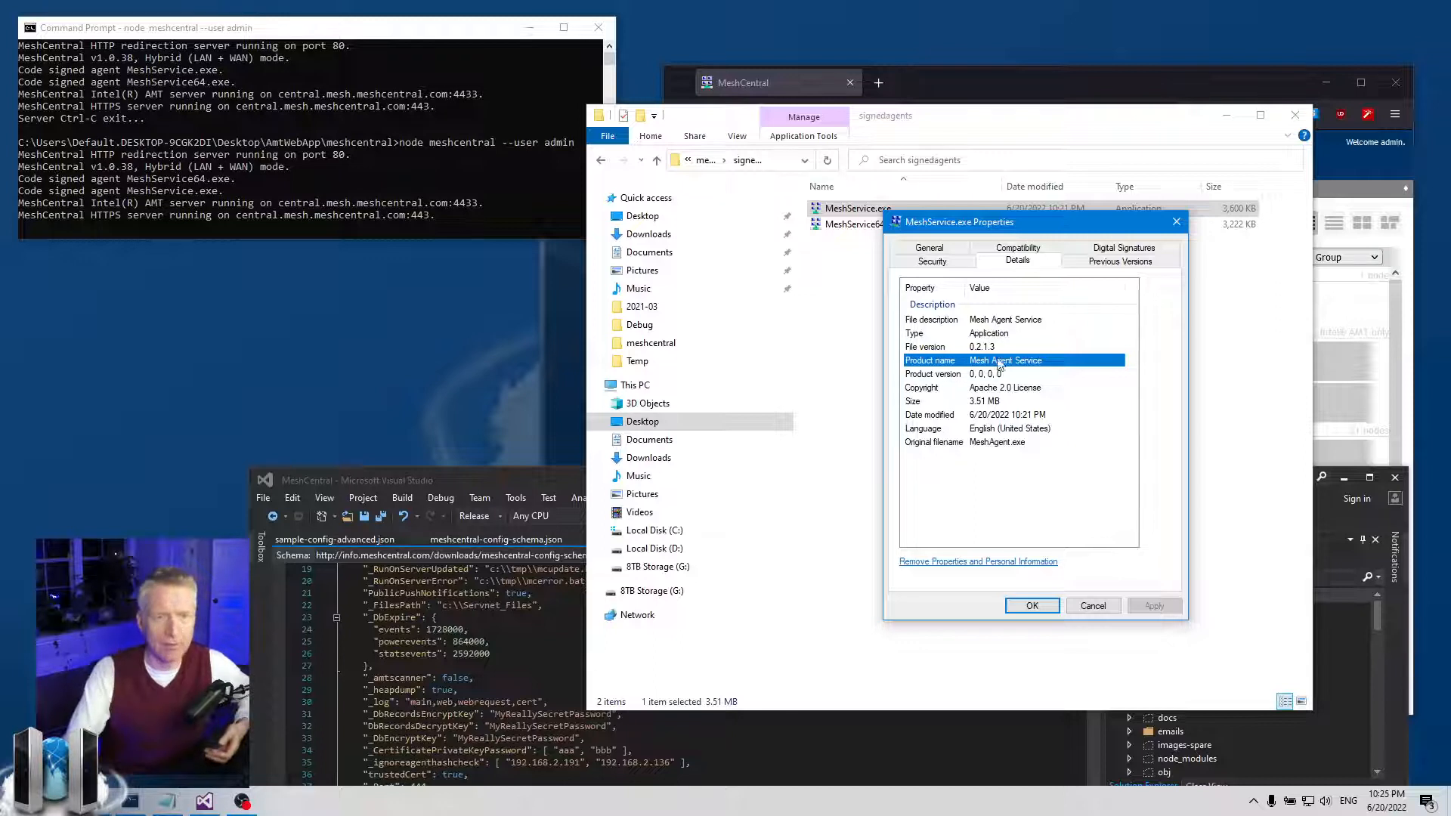
click(1178, 223)
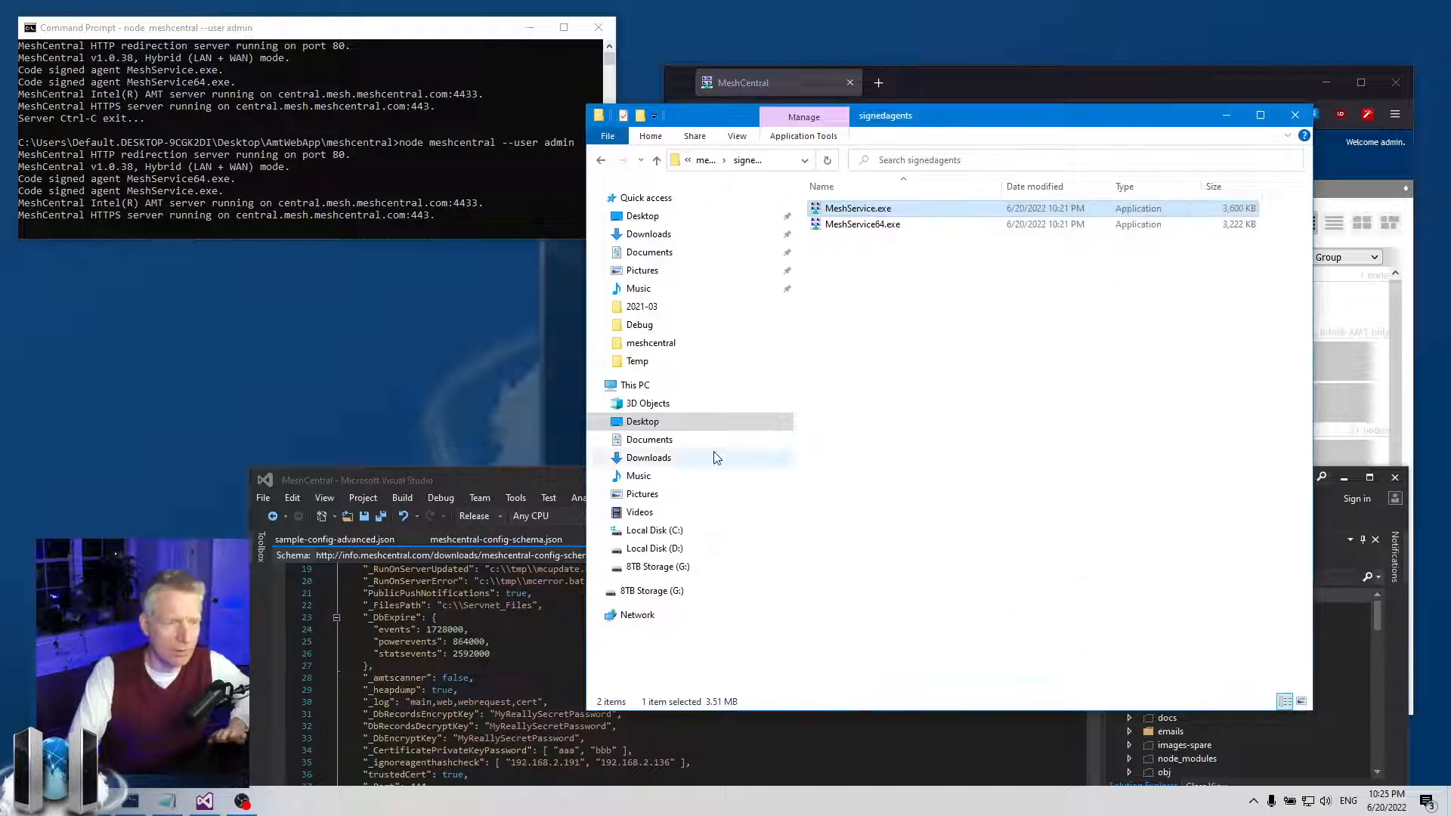
- Search config.json in Visual Studio for "agentcus" to jump to agentCustomization
drag(558, 476, 514, 54)
click(666, 457)
key(alt+e)
text(ffa)
text(gent)
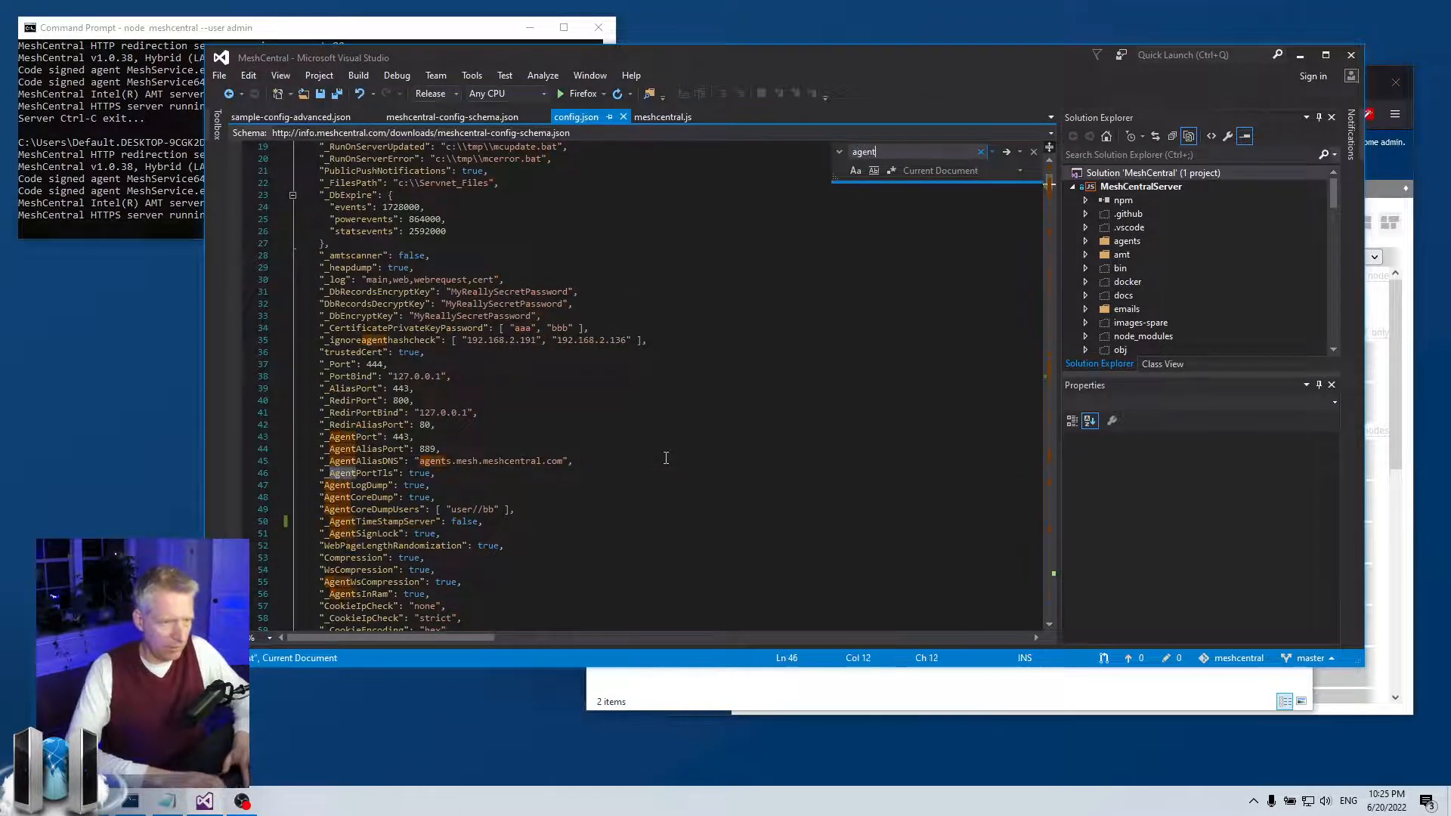
text(con)
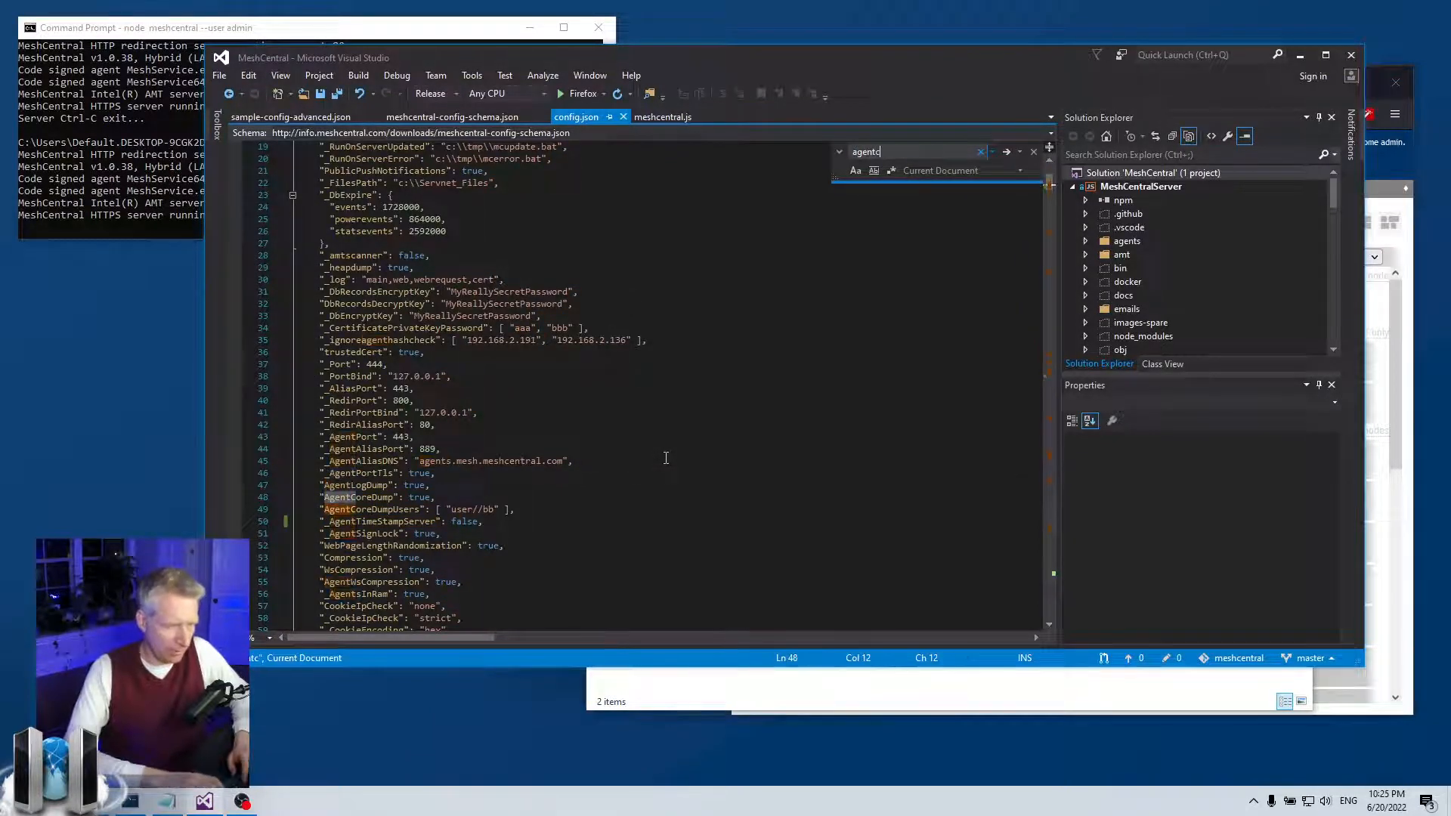
key(BackSpace)
key(BackSpace)
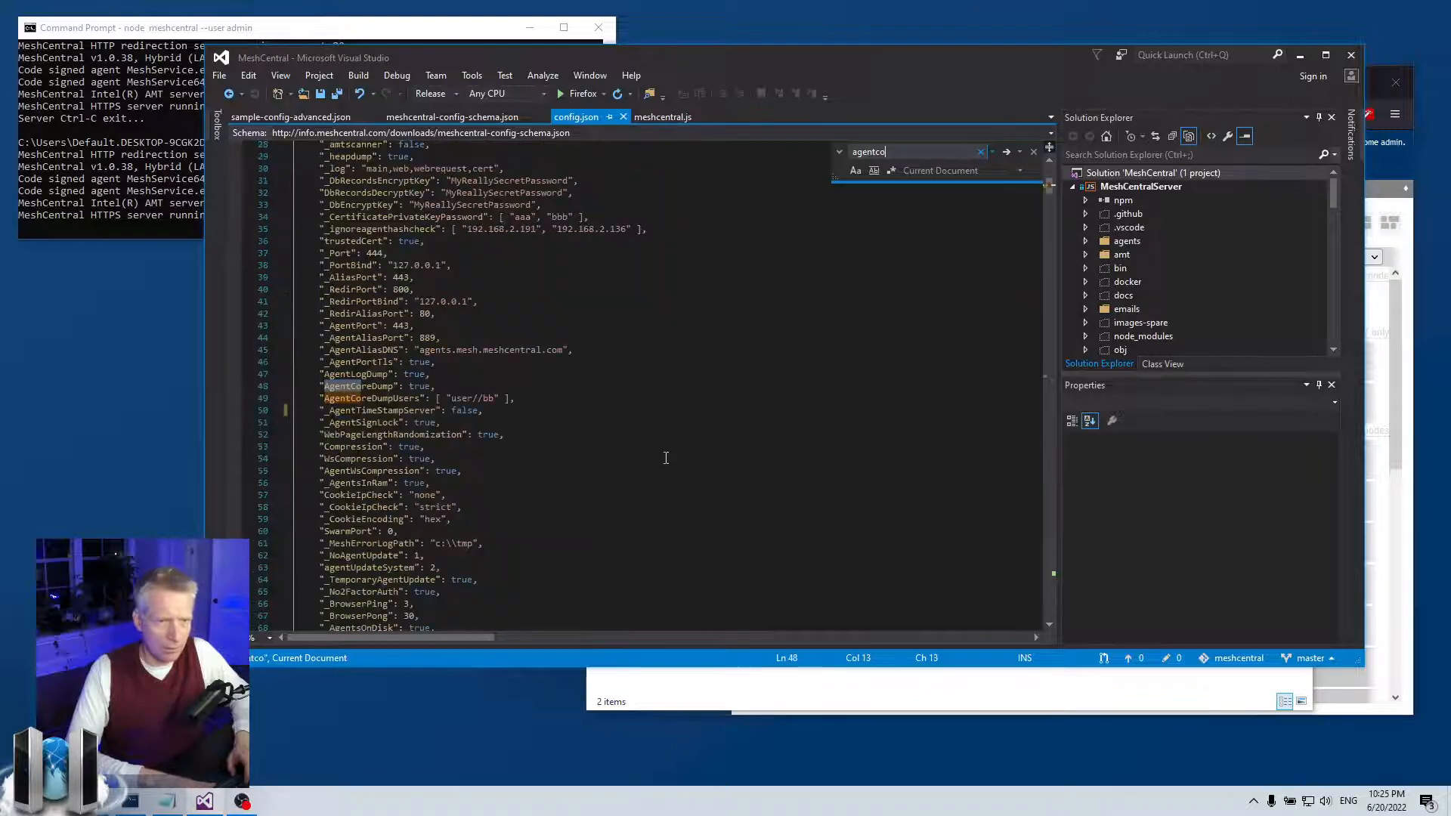
text(us)
key(Escape)
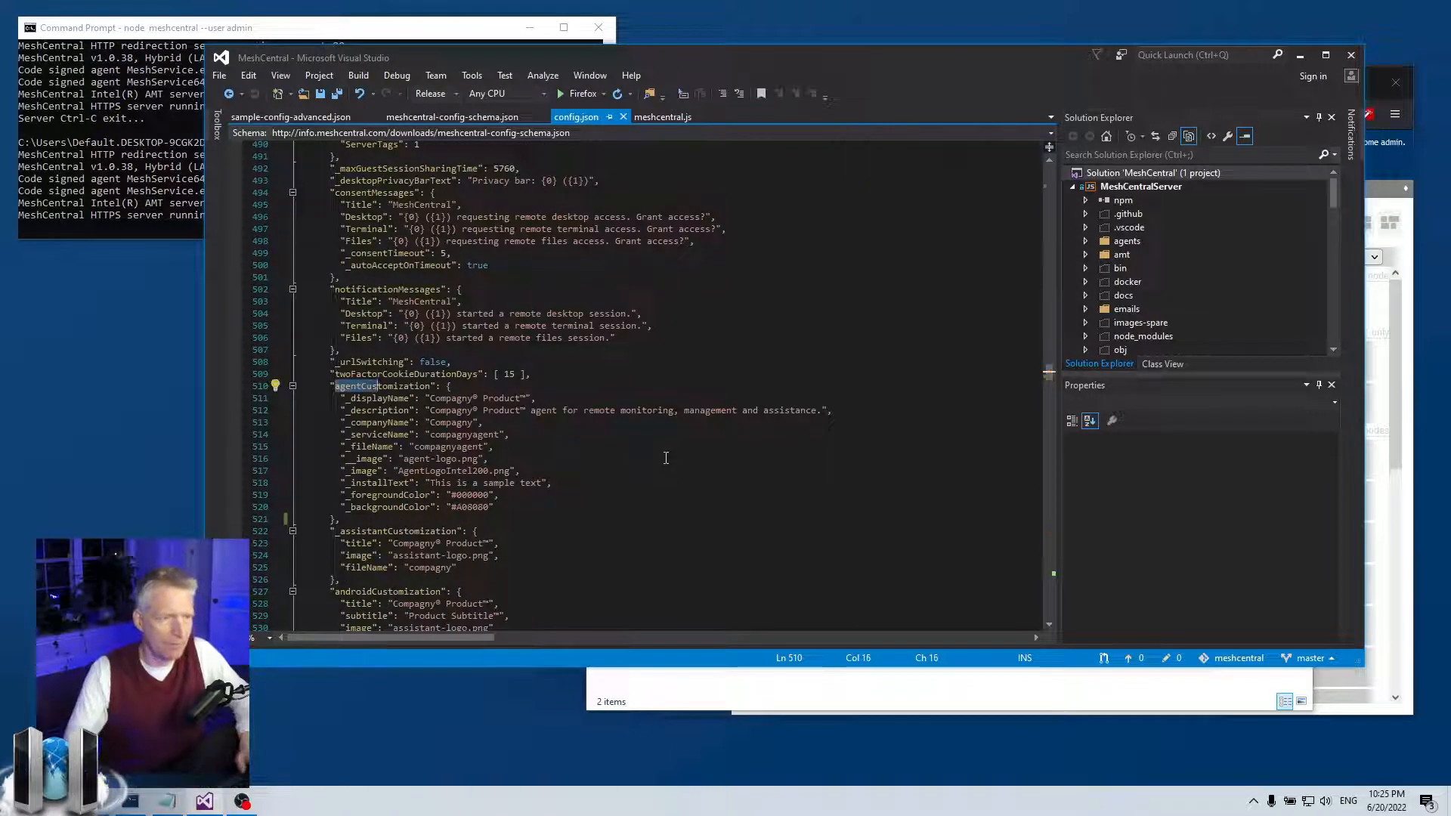
- Select the agentCustomization settings on lines 511–520, then lower Visual Studio and select MeshService.exe
click(563, 484)
scroll(547, 494, down, 2)
drag(403, 451, 300, 313)
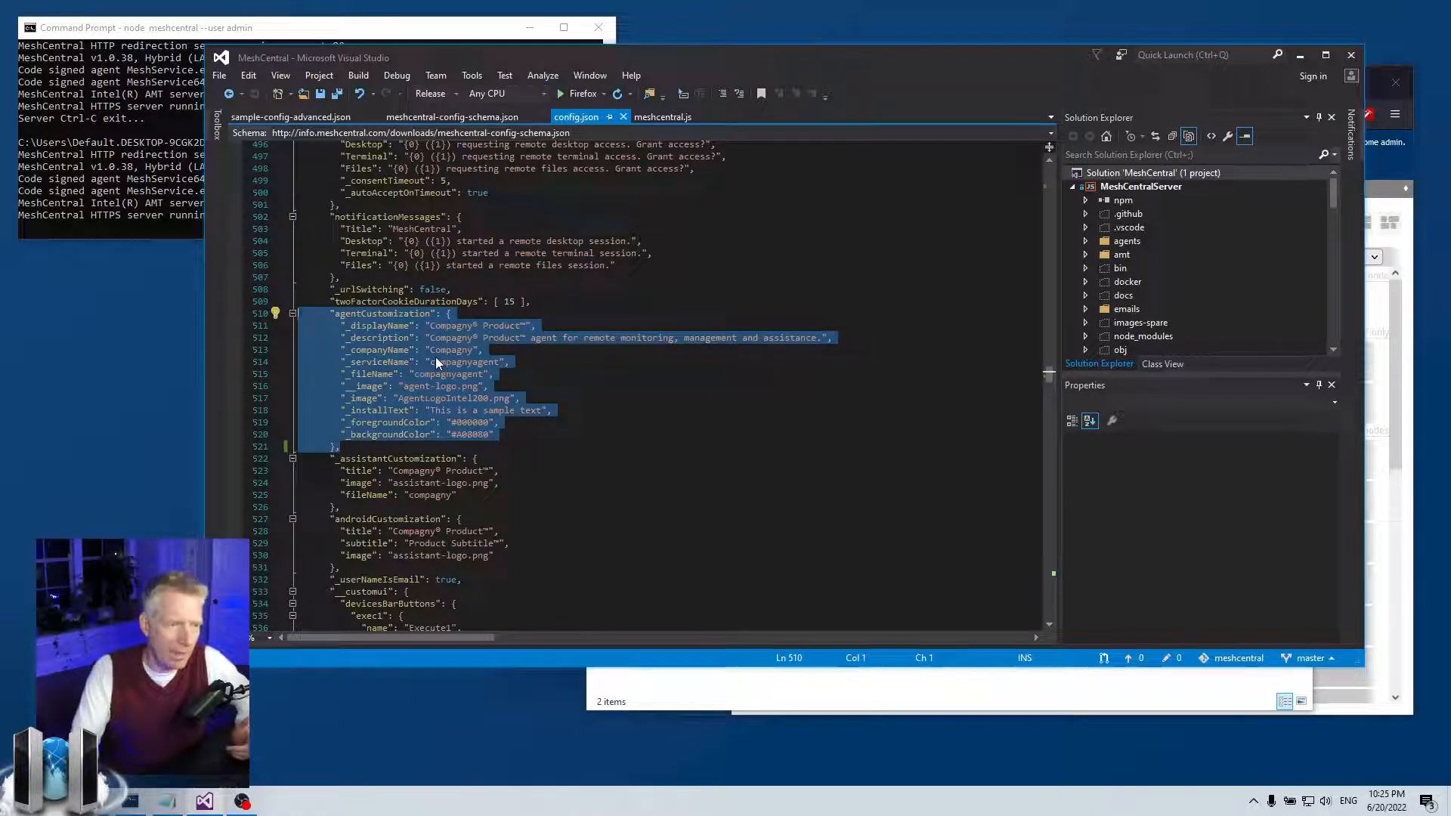
click(463, 424)
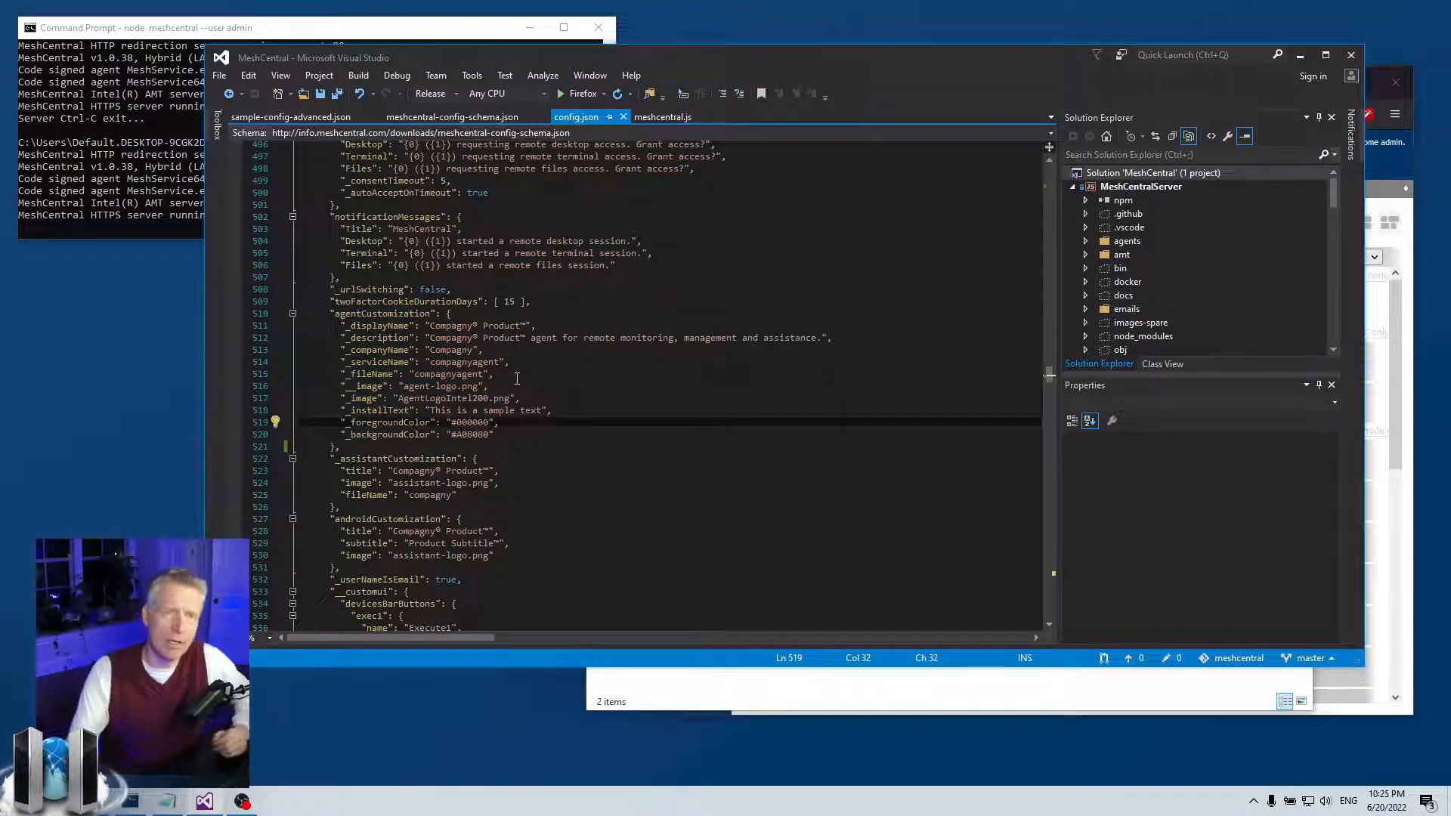
click(499, 434)
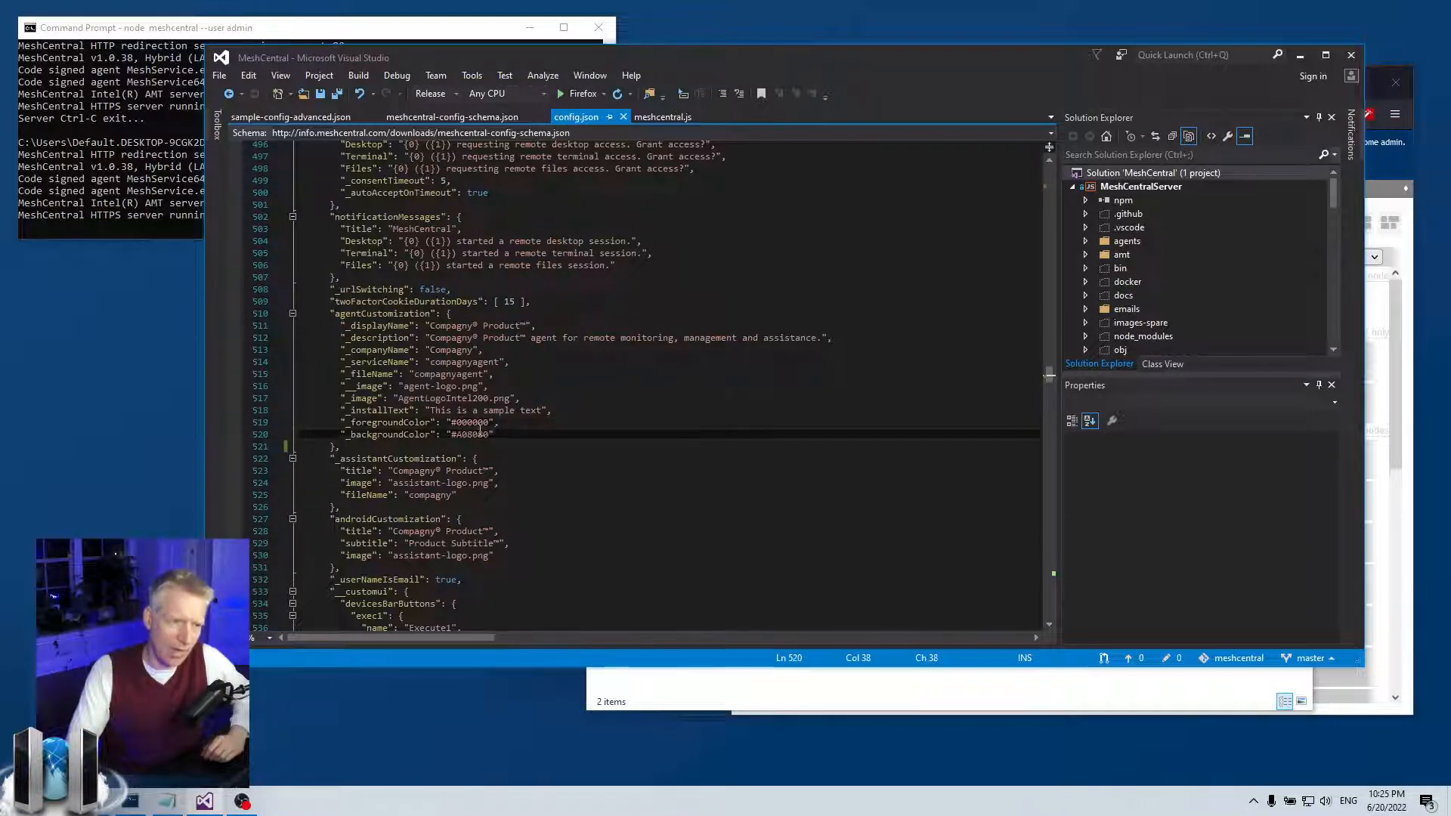
drag(499, 434, 299, 325)
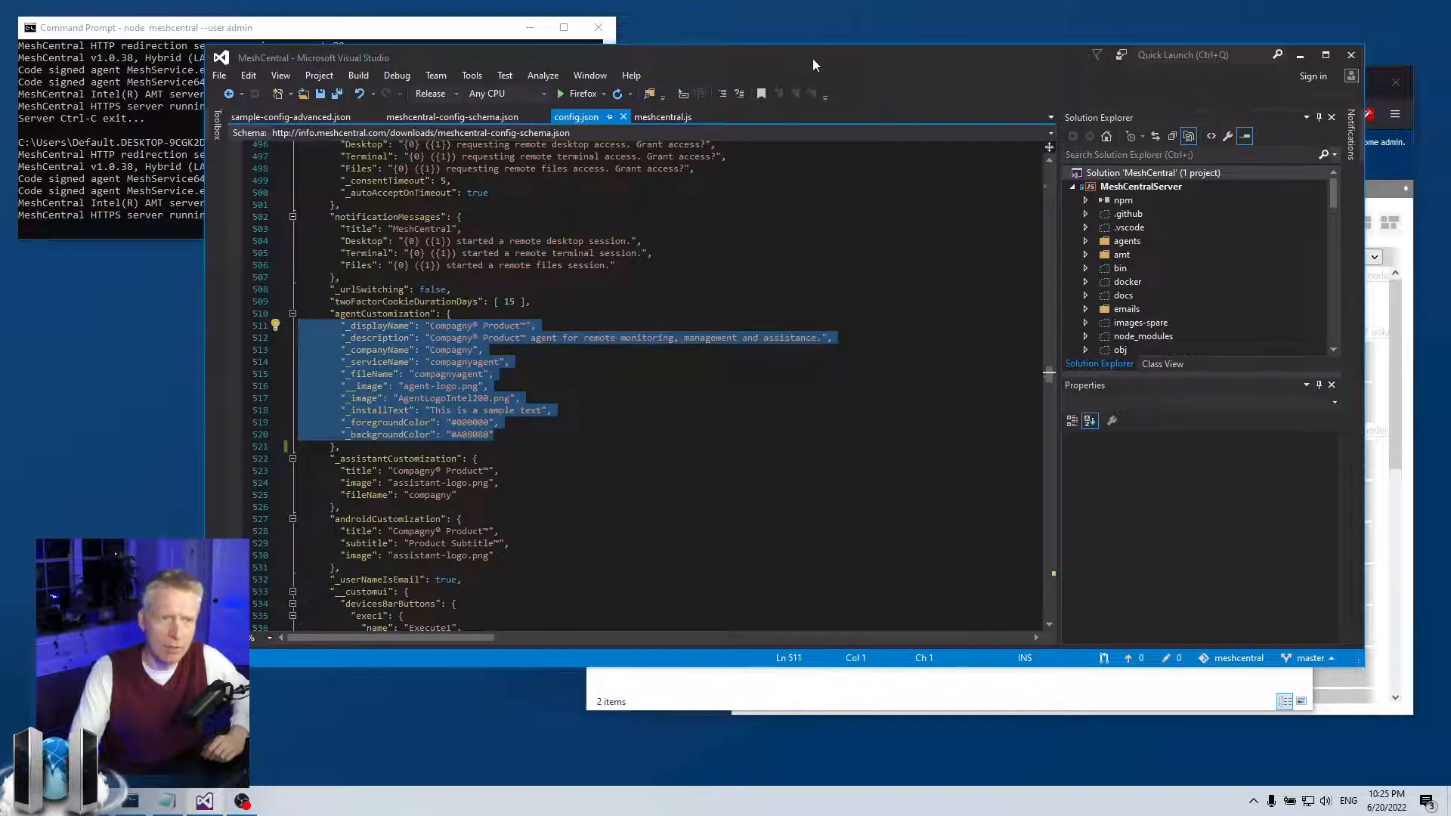
drag(812, 60, 733, 637)
click(877, 210)
- Run MeshService.exe to confirm it opens the MeshCentral Agent dialog, then close it
double_click(881, 214)
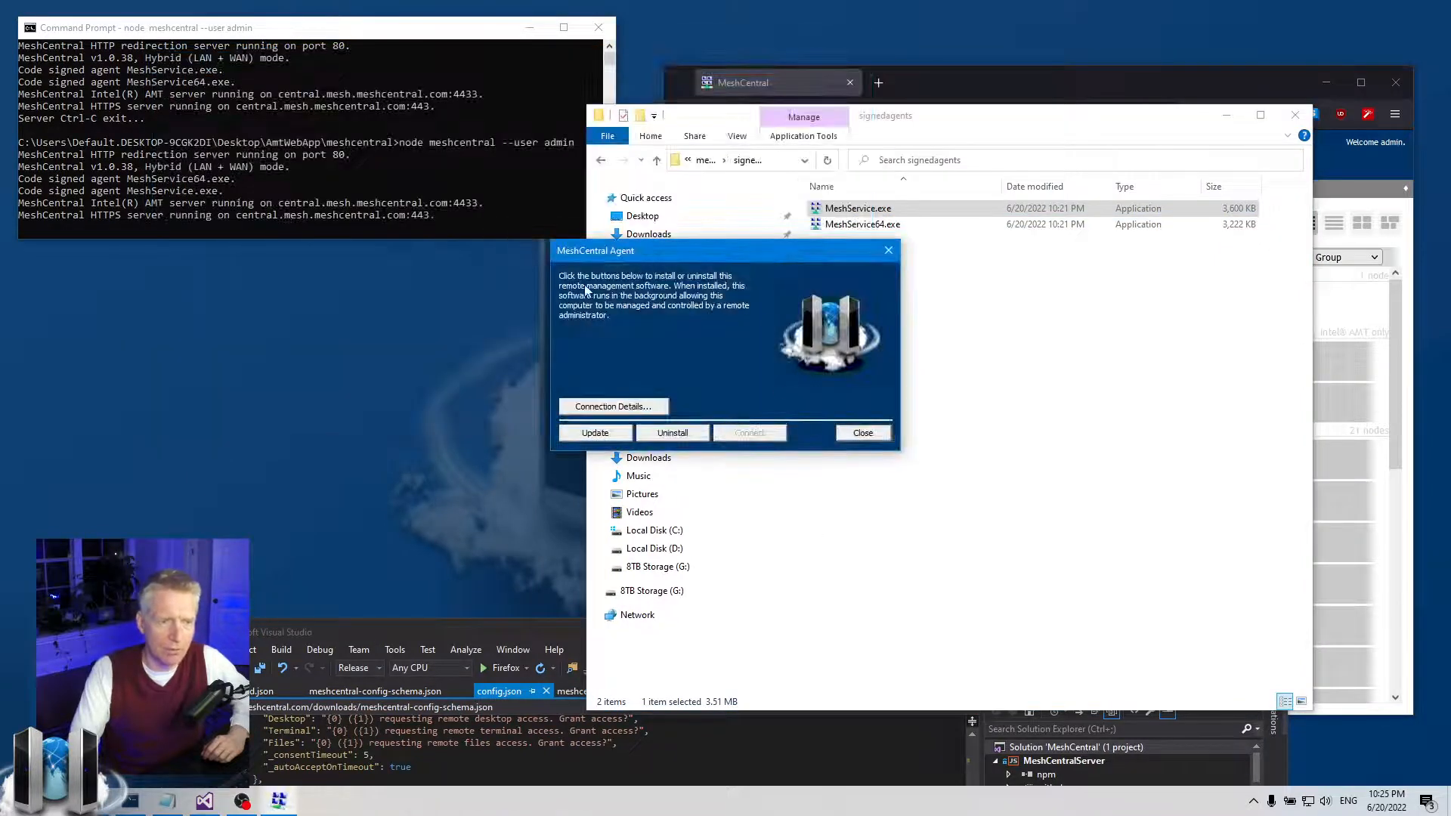
drag(701, 253, 665, 273)
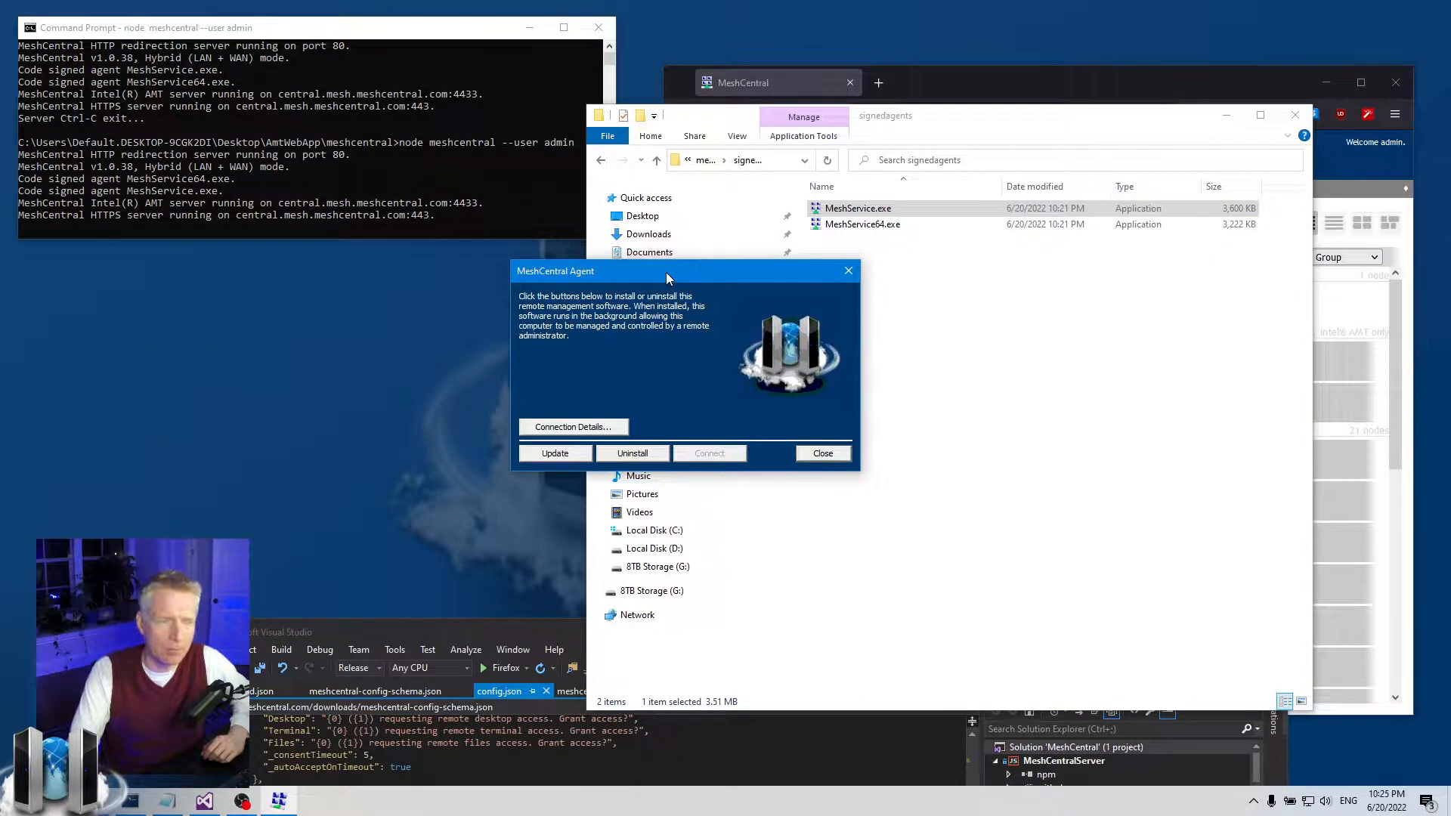
click(848, 271)
- Confirm MeshService.exe's Details still read Mesh Agent Service, then bring Visual Studio back
right_click(858, 207)
click(904, 593)
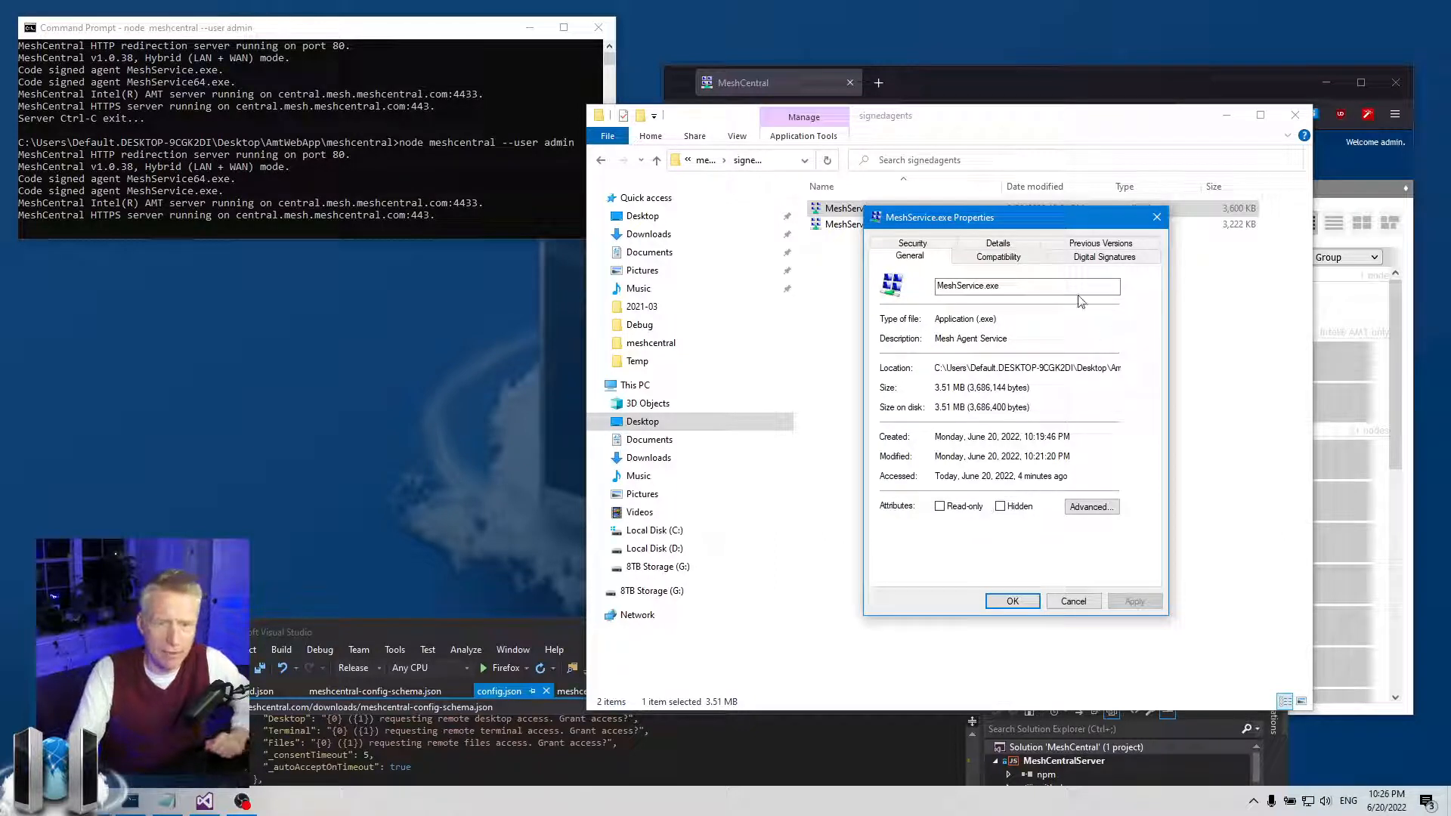
click(987, 245)
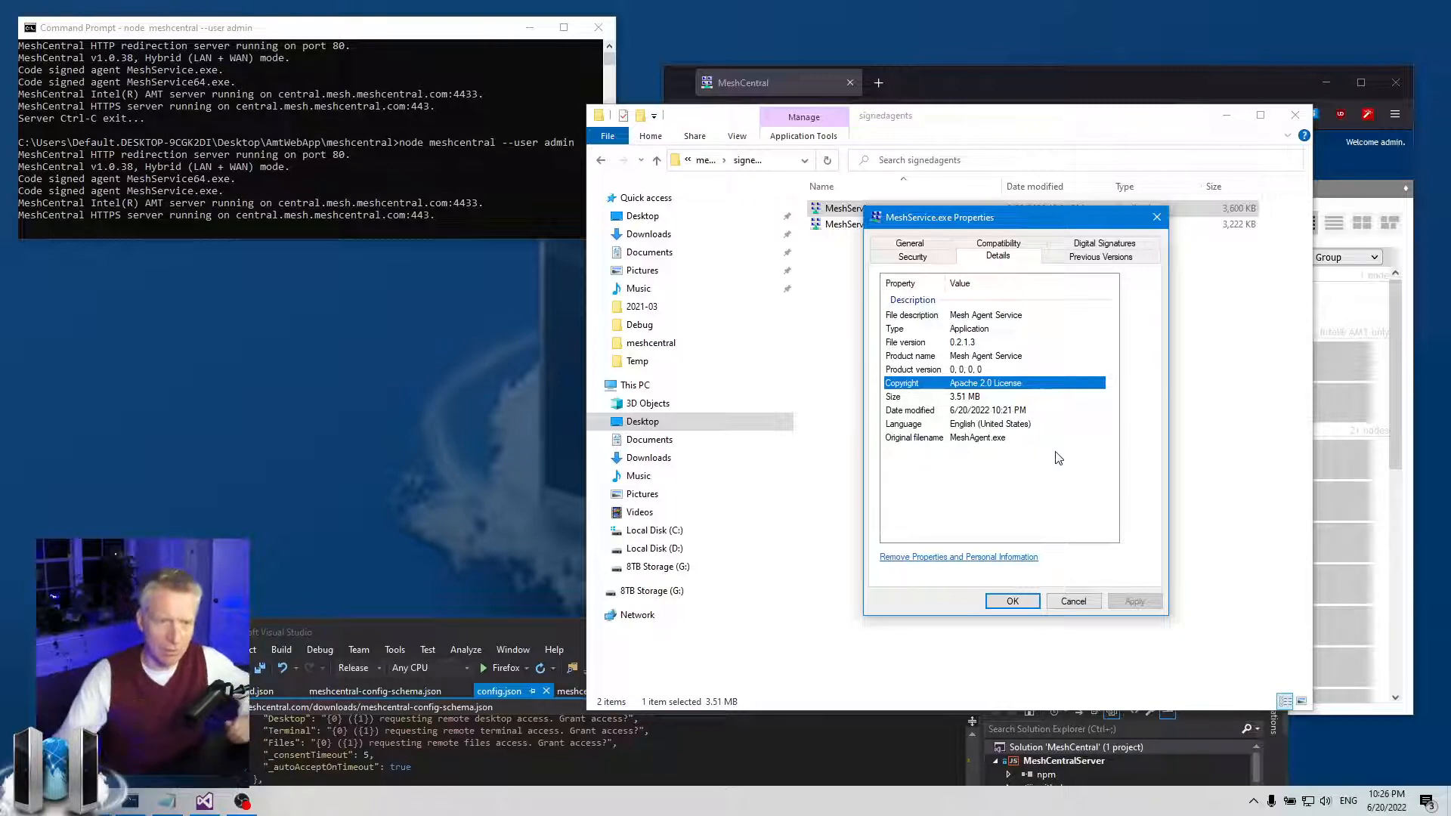
click(1156, 217)
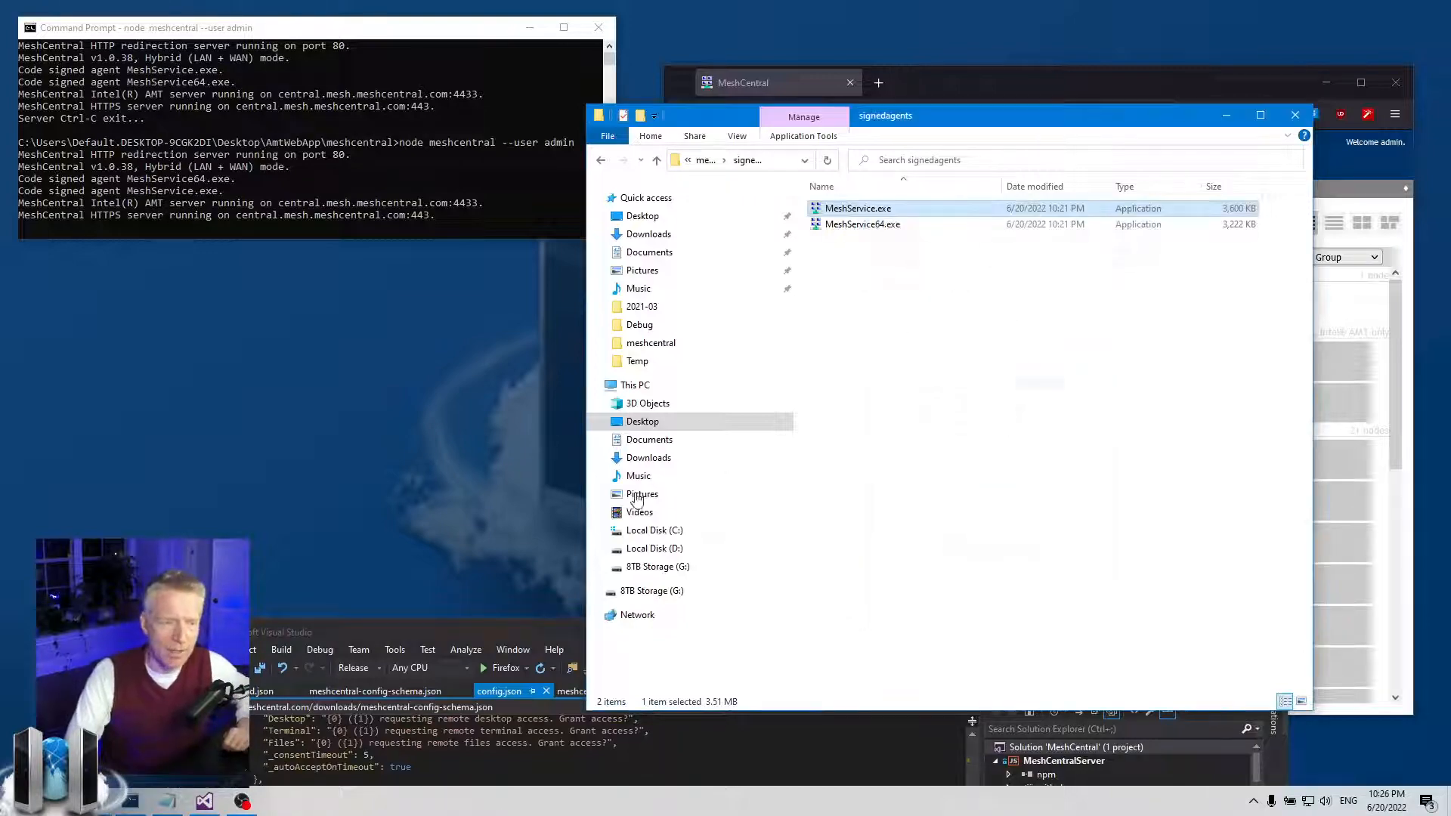
drag(495, 630, 673, 32)
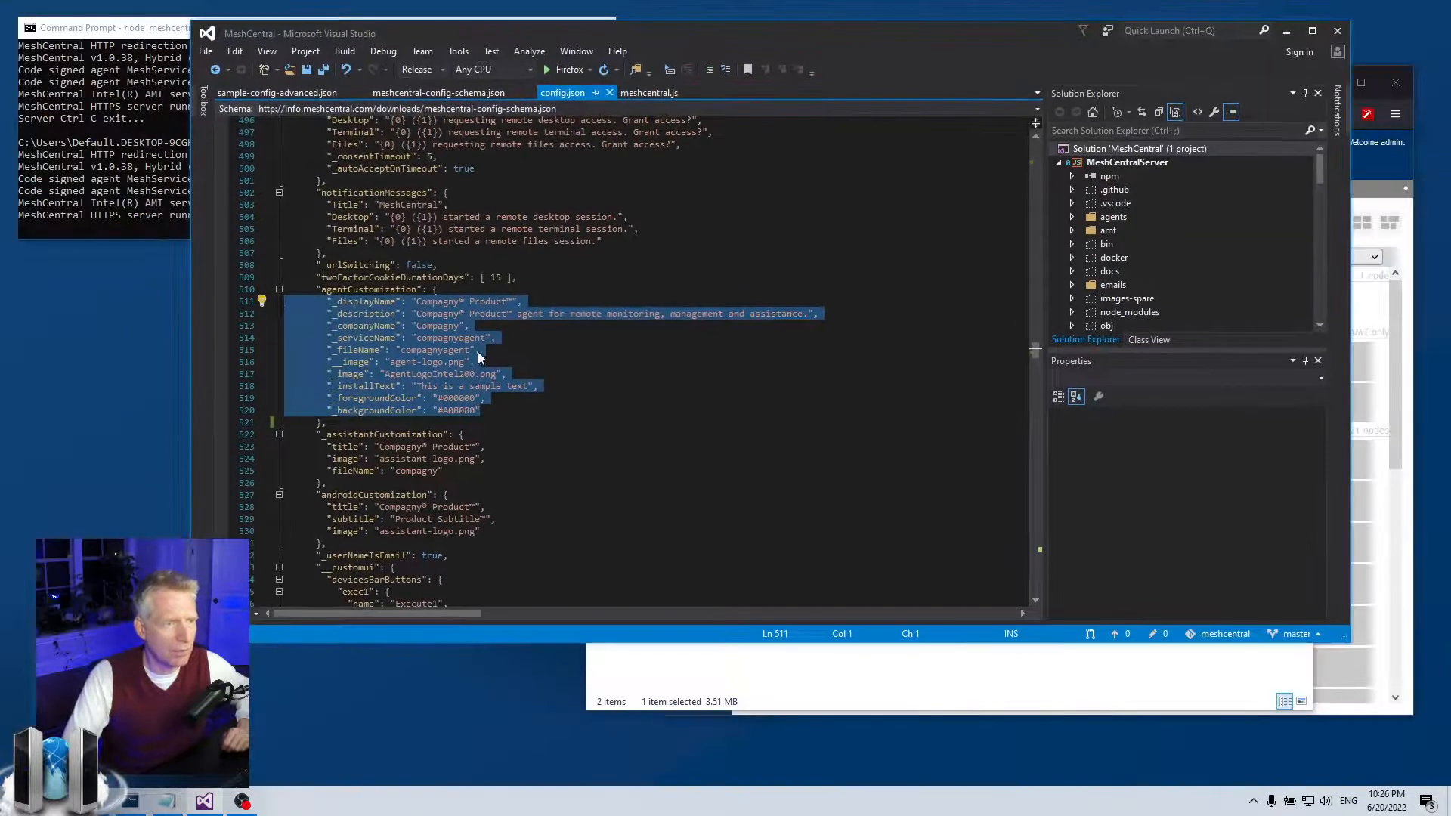
- Paste the agentFileInfo block after agentCustomization and remove its extra leading indentation
click(514, 425)
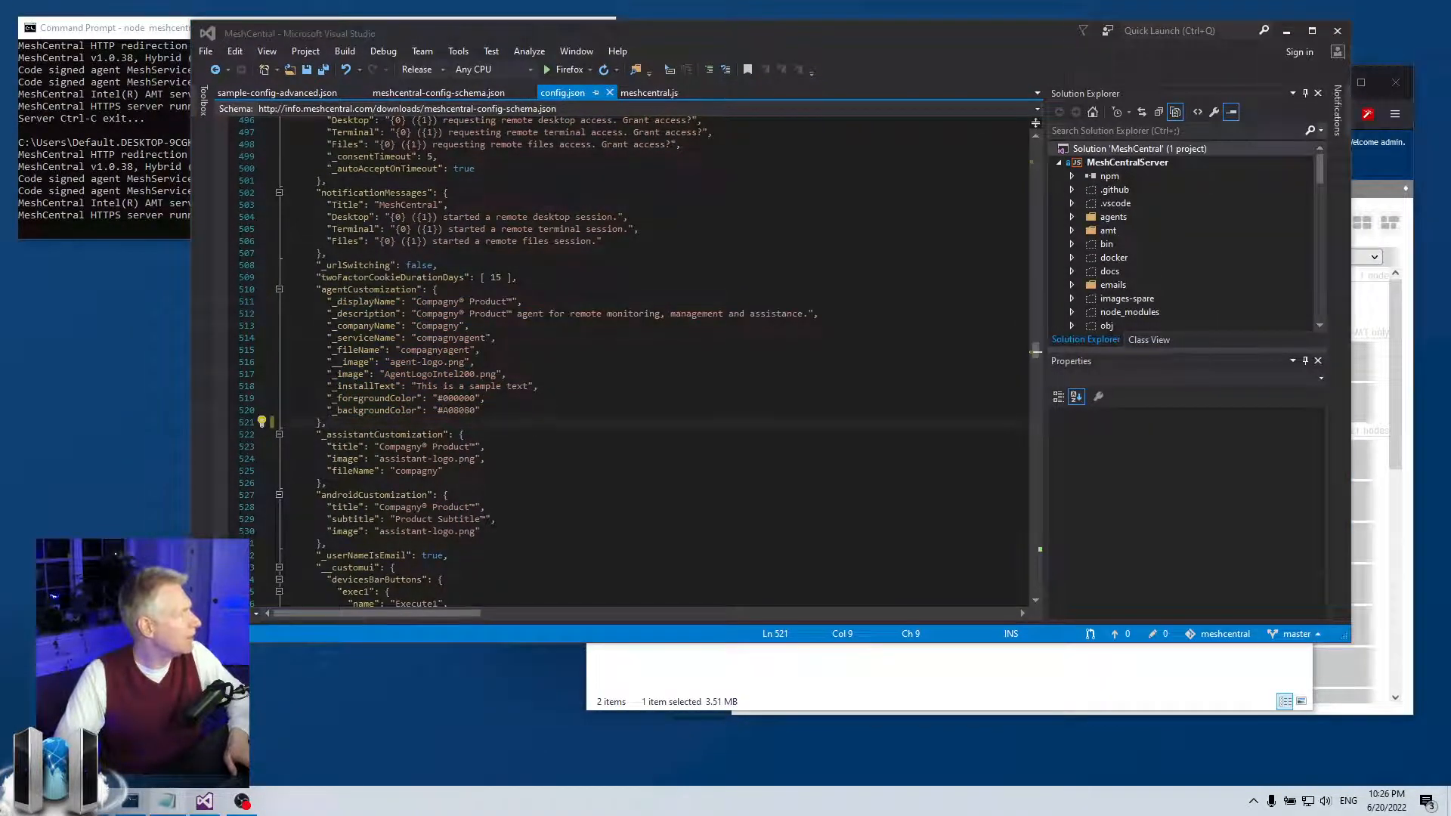
click(378, 424)
key(Return)
text("agentFileInfo": {   "filedescription": "sample_filedescription3",   "_fileversion": "0.1.2.3",   "_internalname": "sample_internalname",   "legalcopyright": "sample_legalcopyright",   "originalfilename": "sample_originalfilename",   "productname": "sample_productname",   "_productversion": "0.1.2.3" },)
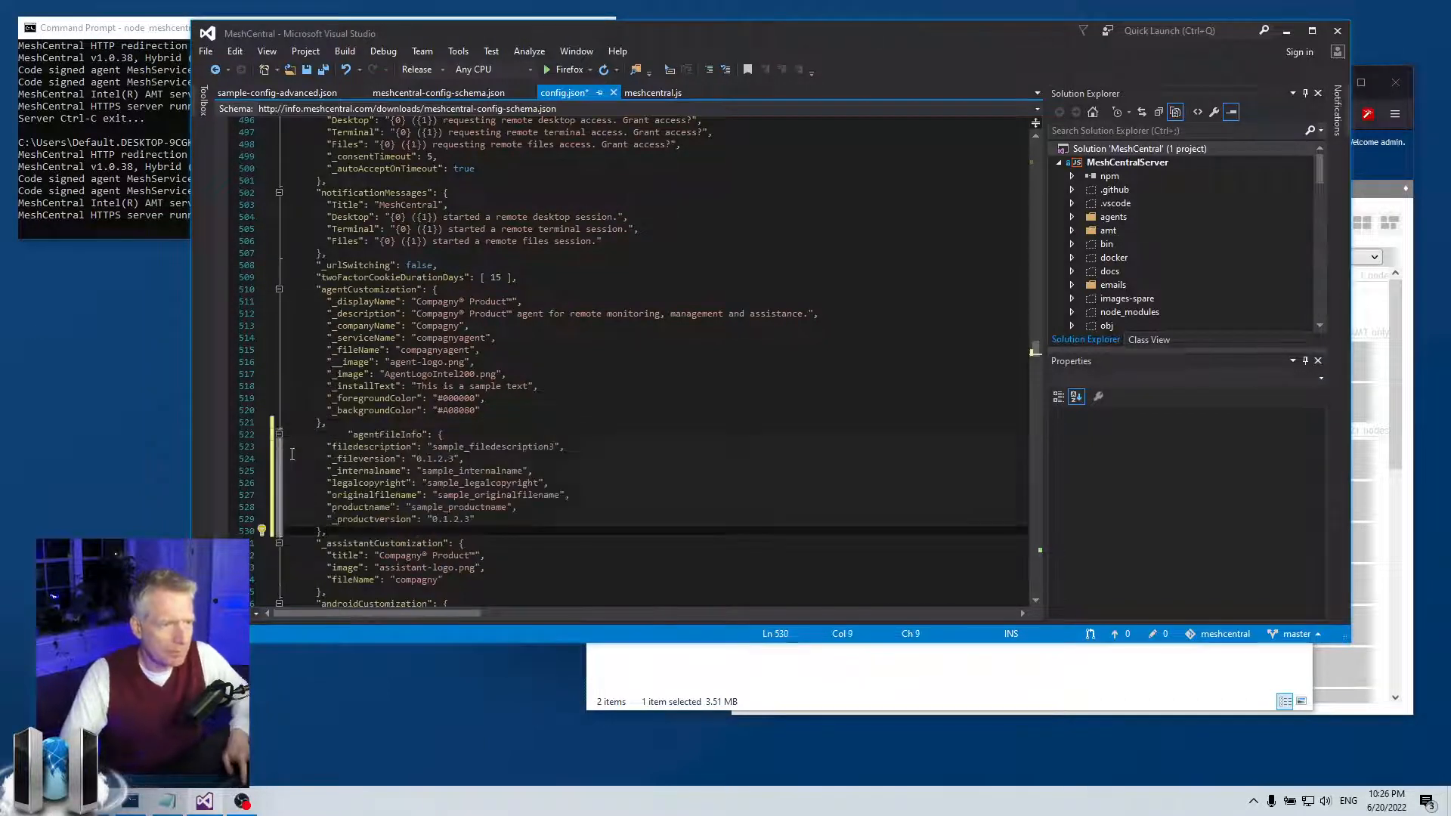
click(348, 434)
drag(348, 434, 317, 434)
key(Delete)
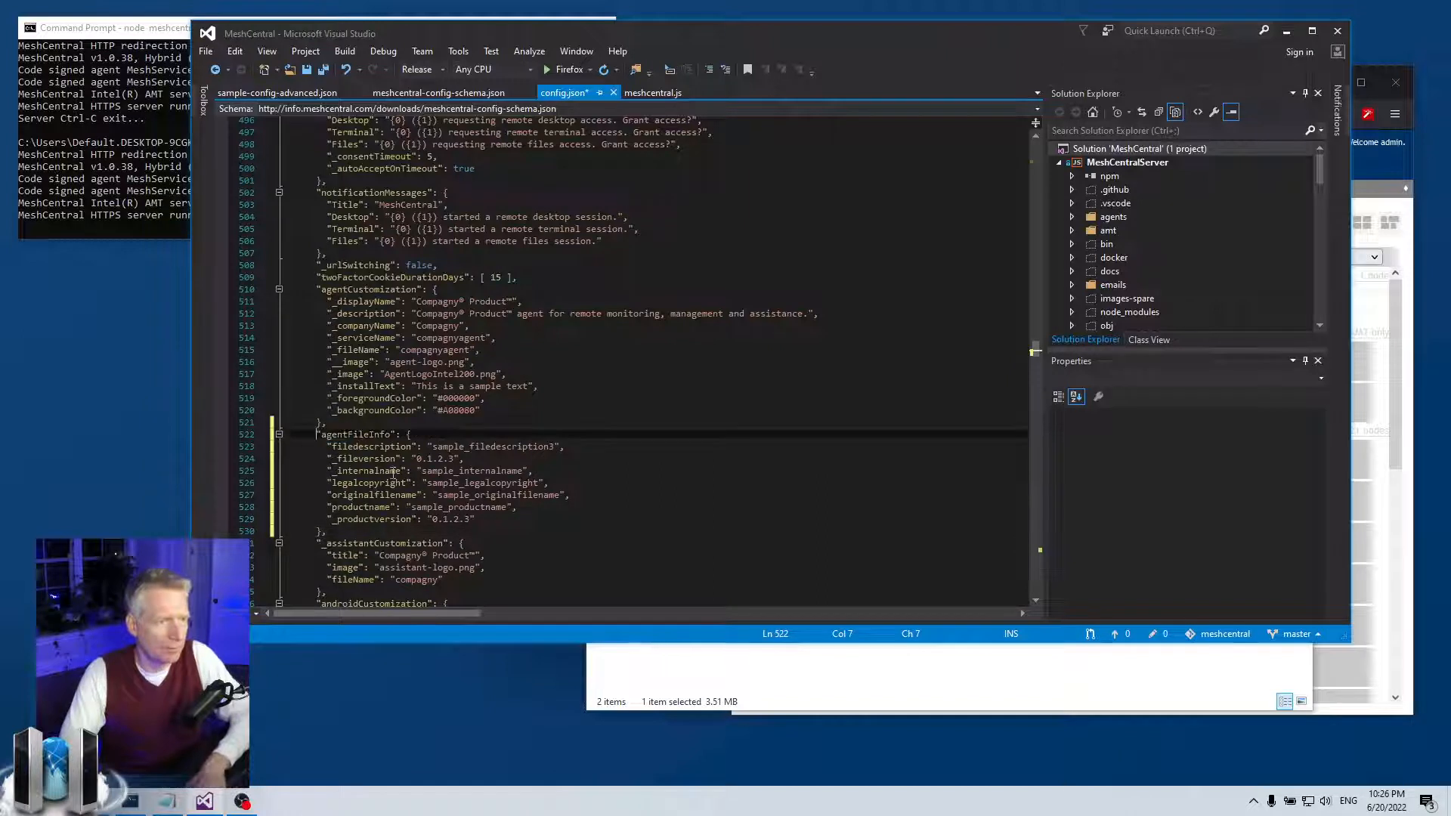
- Review the agentFileInfo fields: filedescription, fileversion 0.1.2.3, internalname, legalcopyright, originalfilename, productname
double_click(354, 435)
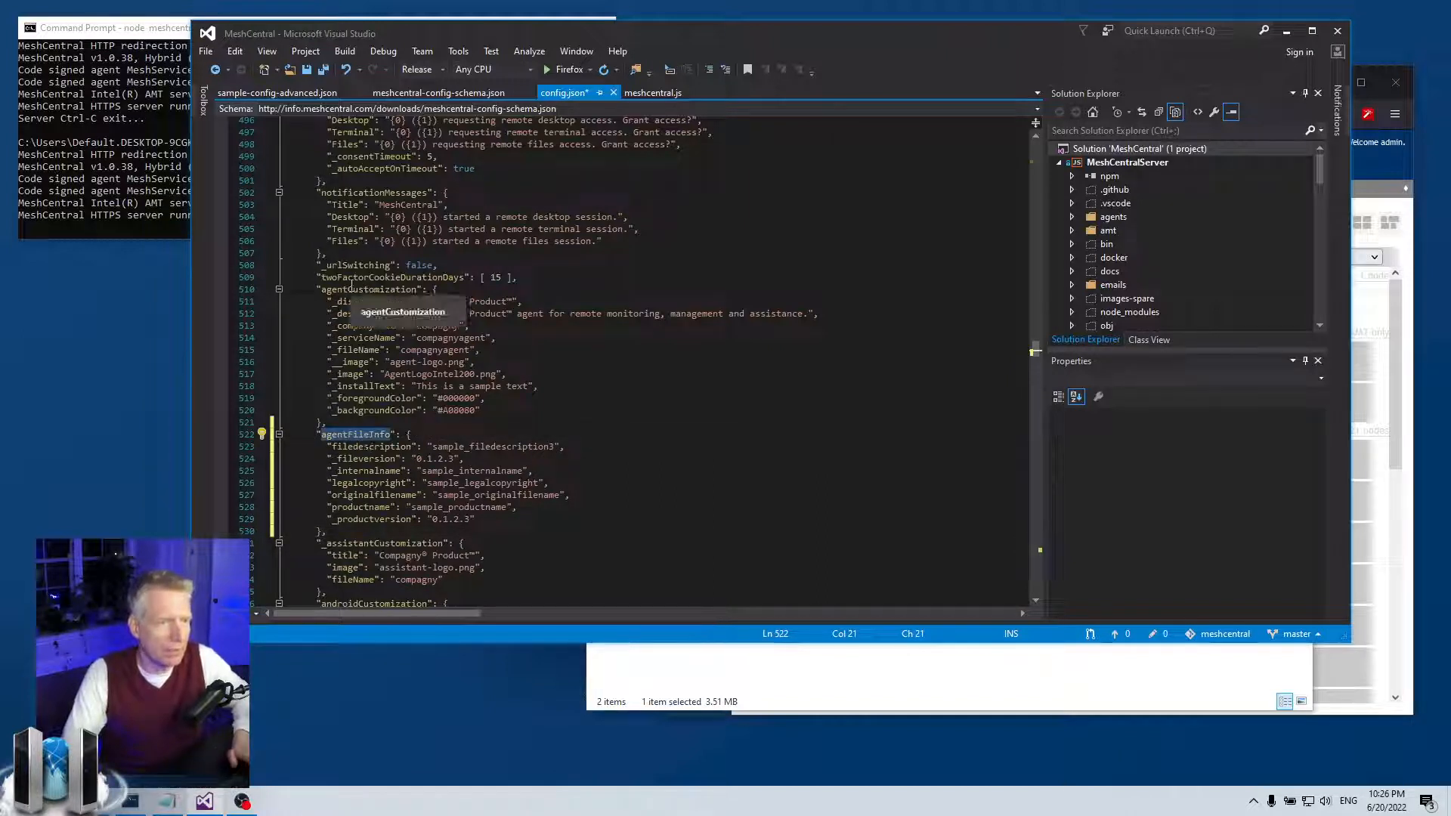
double_click(352, 291)
double_click(354, 435)
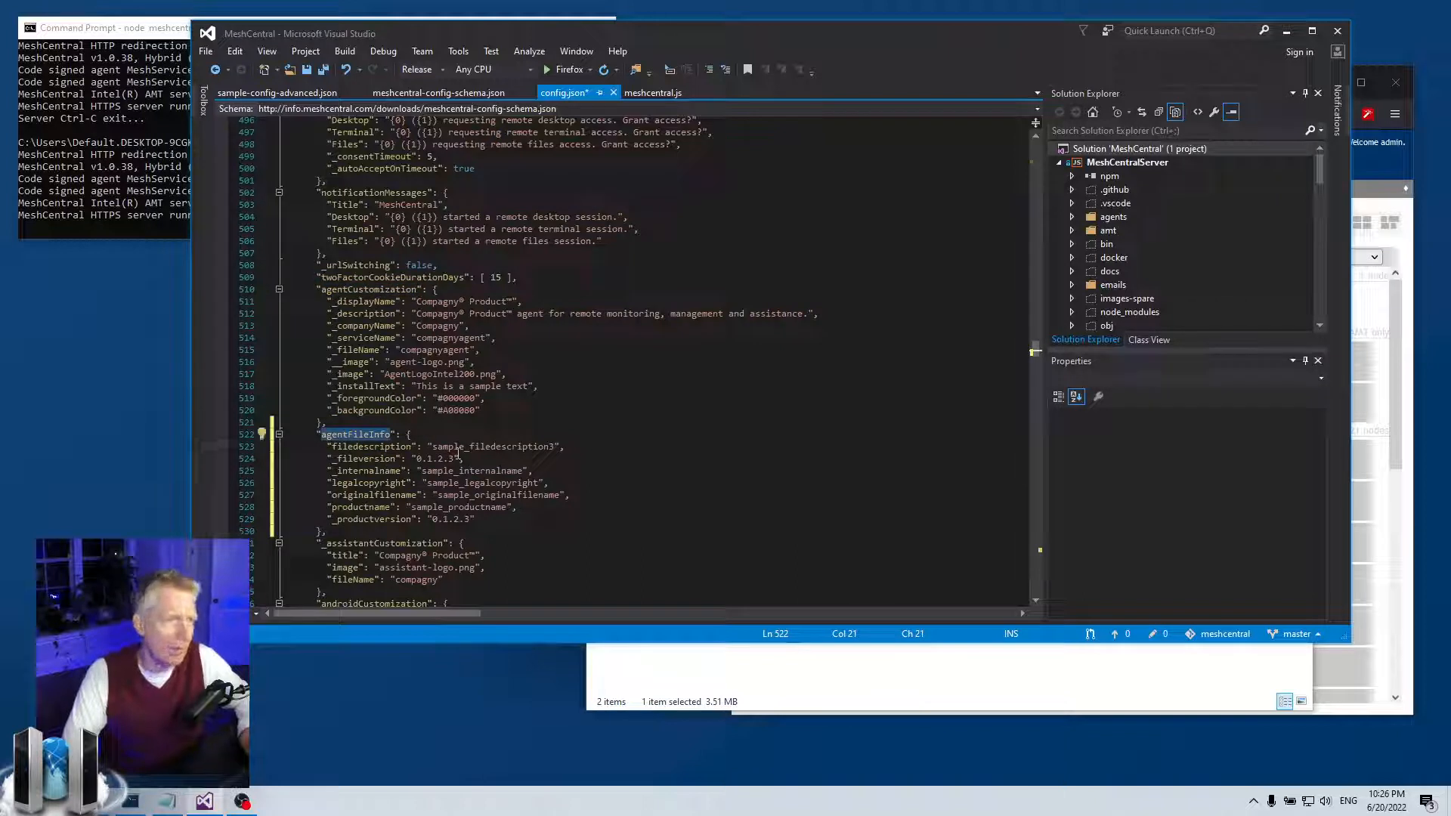
drag(375, 446, 538, 448)
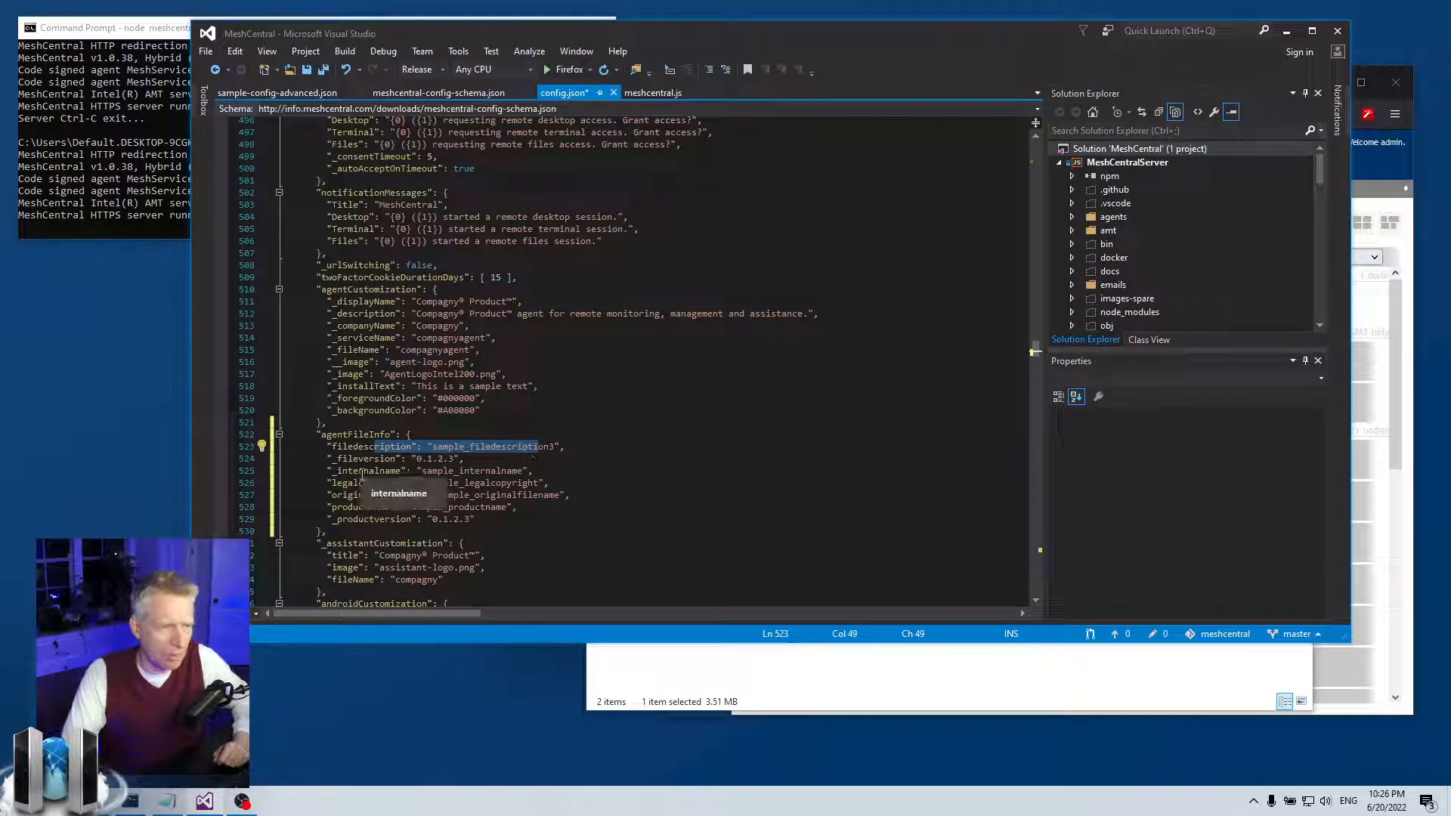
drag(359, 484, 483, 483)
drag(383, 495, 518, 496)
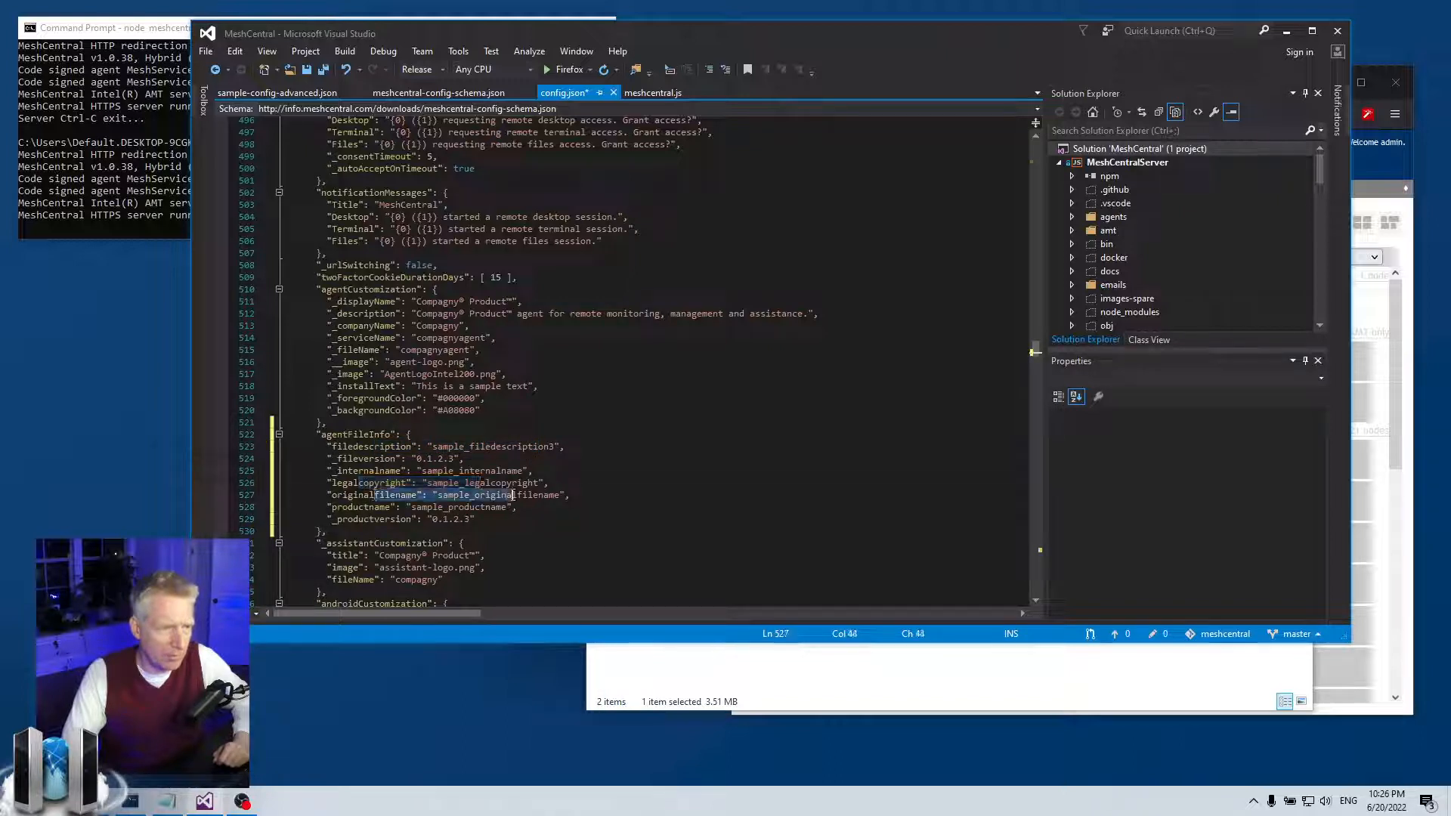
mouse_move(363, 507)
mouse_down()
mouse_move(501, 507)
mouse_move(352, 520)
mouse_up()
drag(359, 460, 535, 472)
click(533, 474)
drag(328, 471, 568, 470)
click(569, 471)
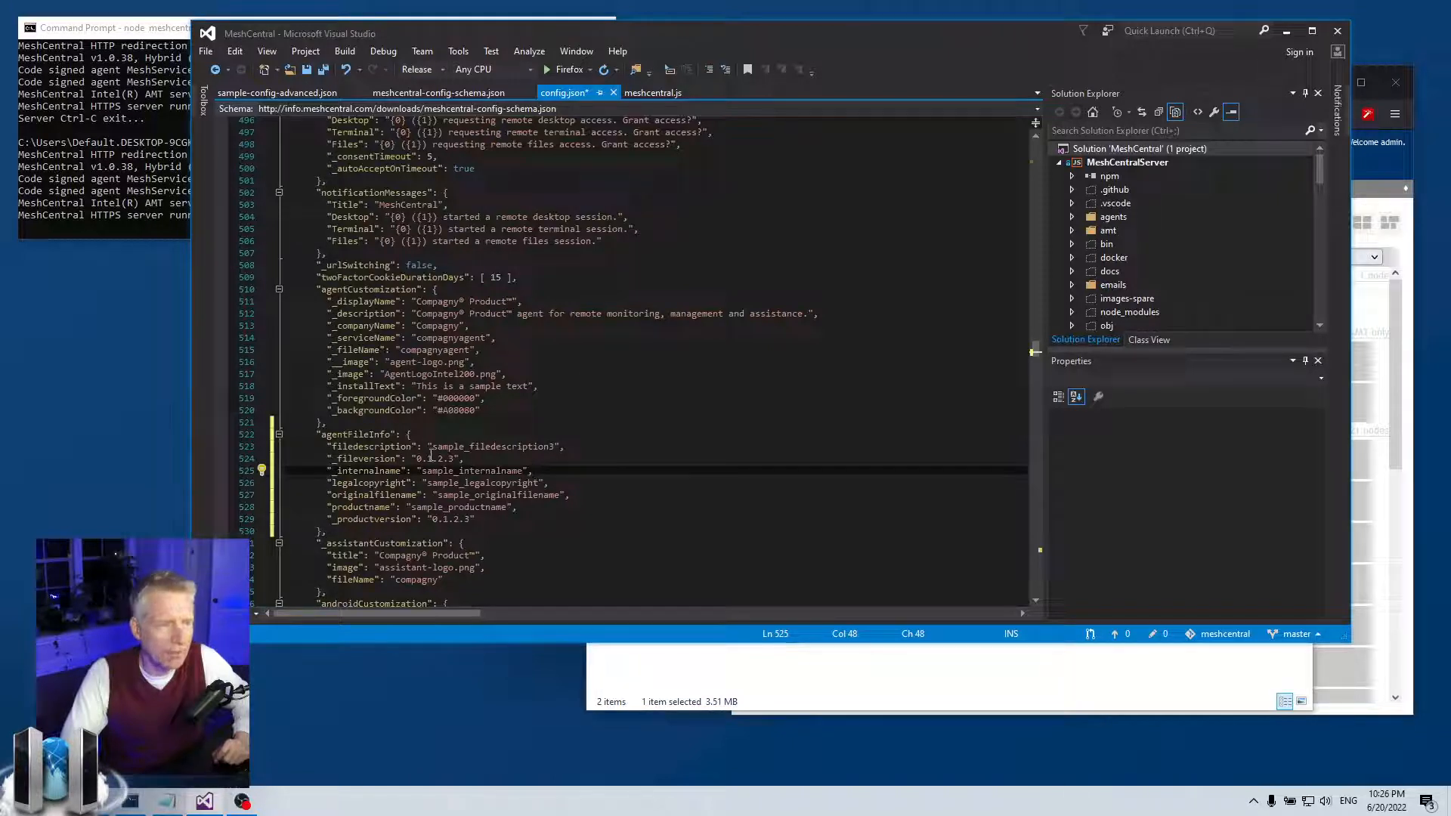
drag(433, 447, 559, 451)
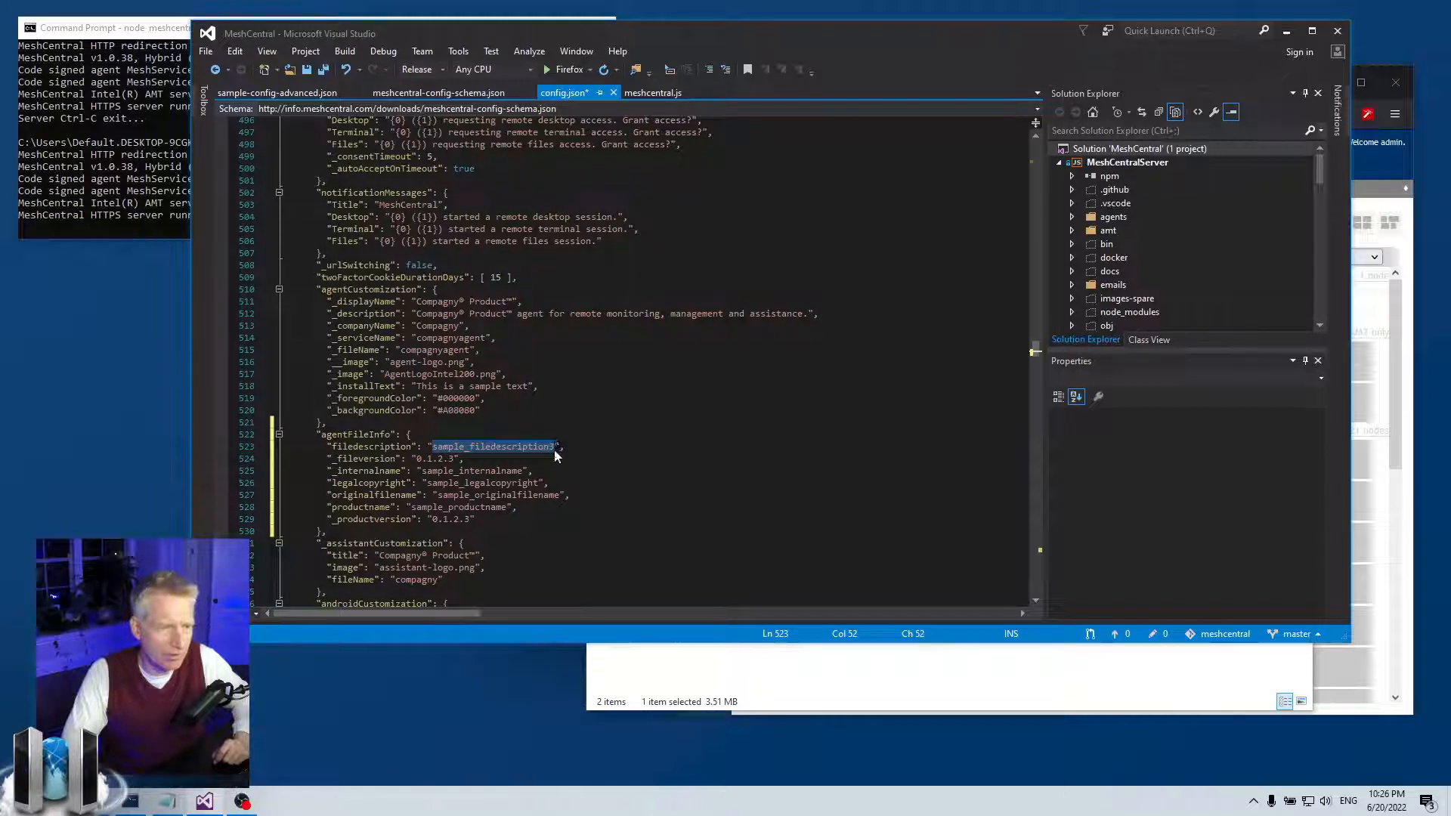
- Change the file description to sample_filedescription_ABC and save config.json
click(556, 452)
key(BackSpace)
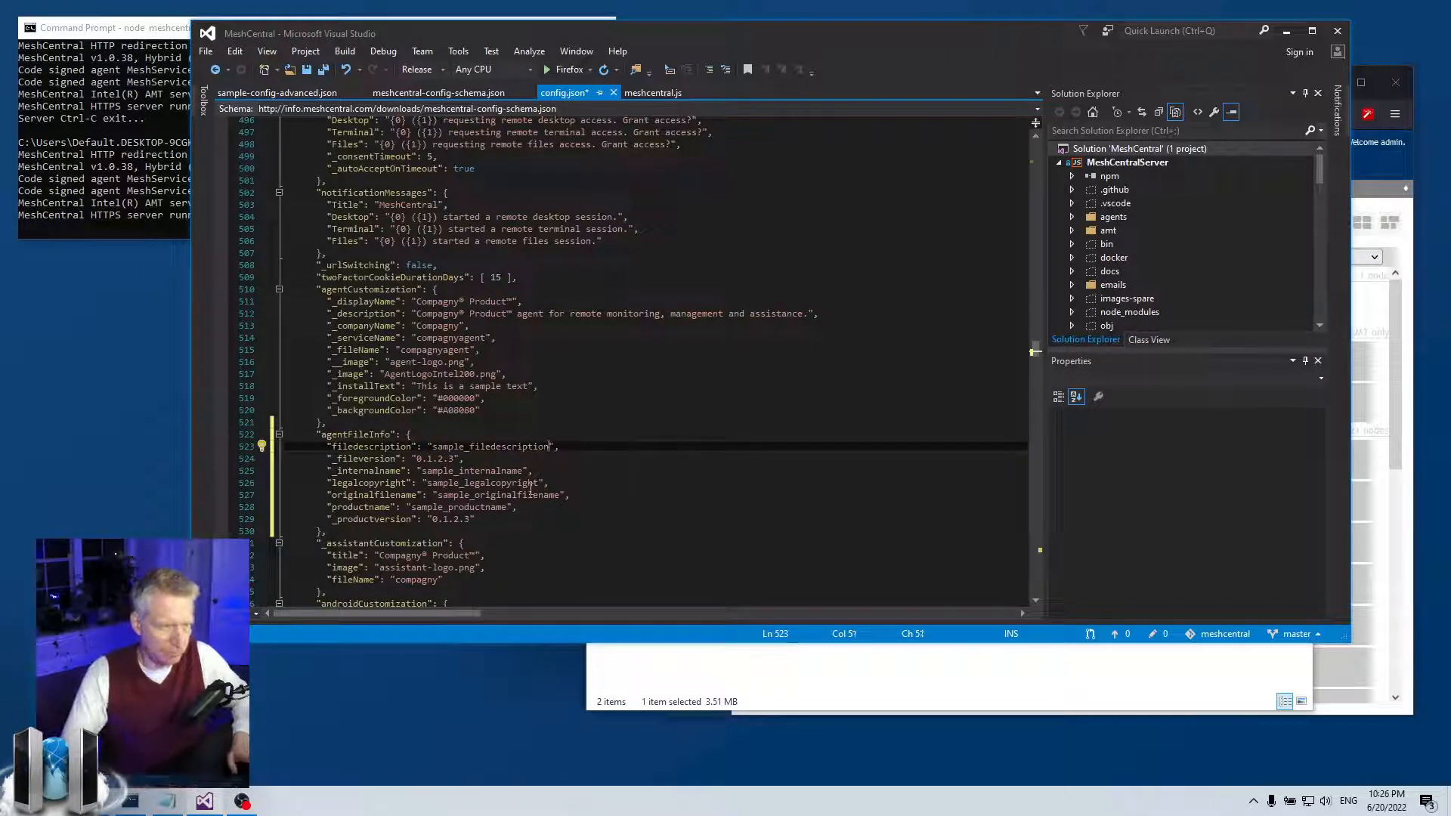
text(_ABC)
key(ctrl+s)
- Append _ABC to legalcopyright and productname, and .exe to originalfilename
drag(549, 447, 573, 449)
key(ctrl+c)
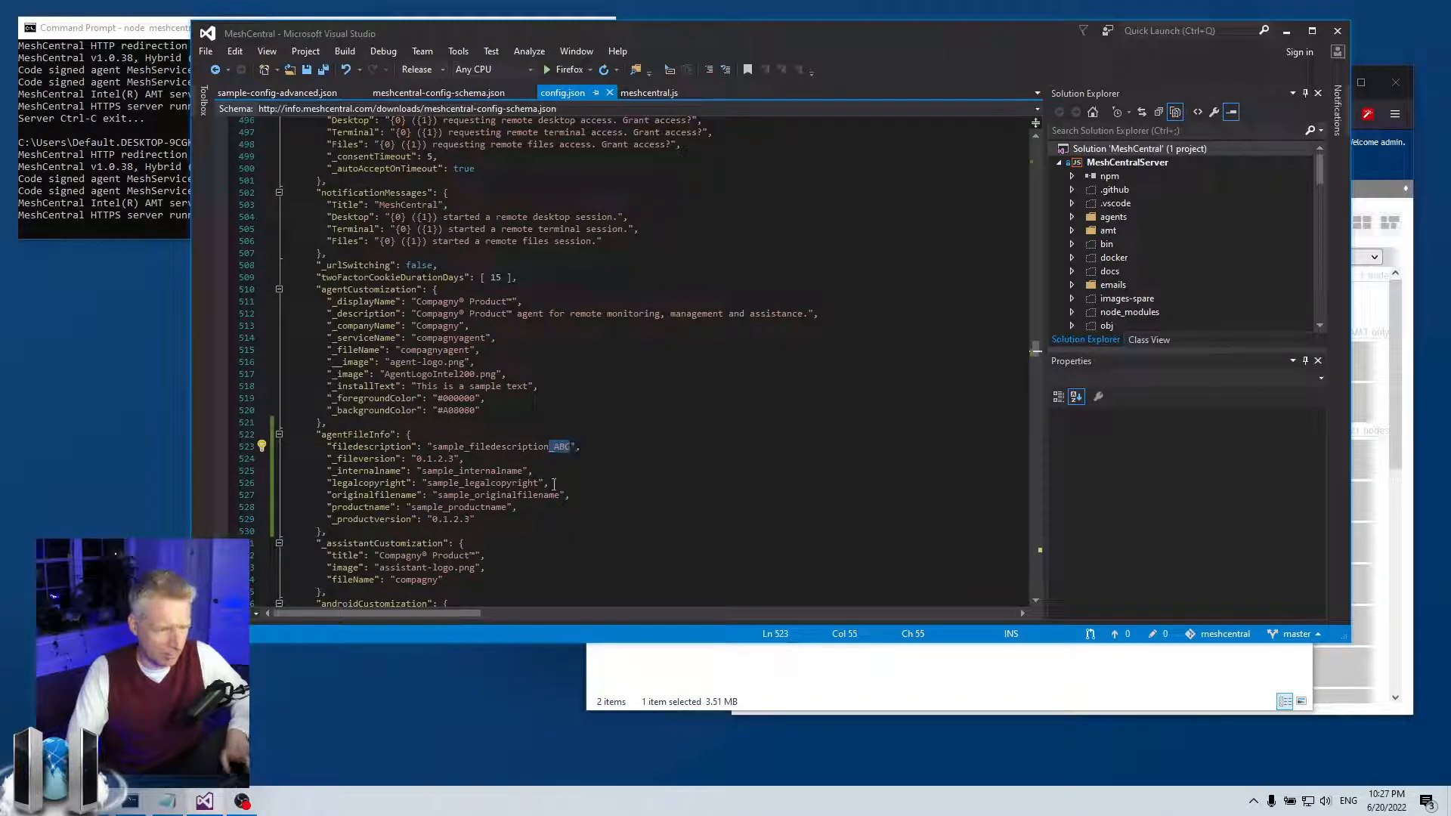
click(539, 483)
key(ctrl+v)
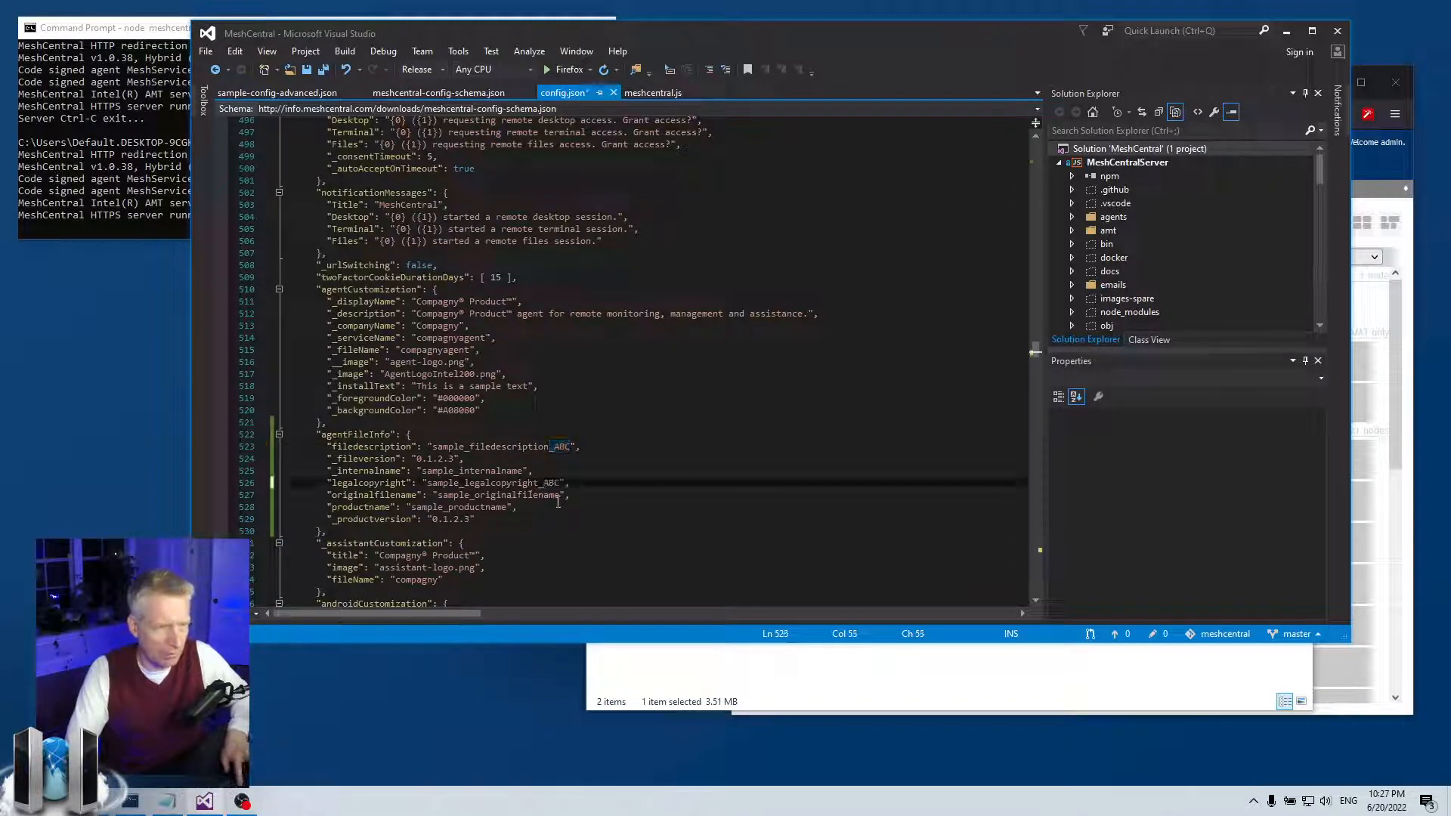
click(561, 495)
text(.exe)
click(509, 508)
key(ctrl+v)
click(544, 535)
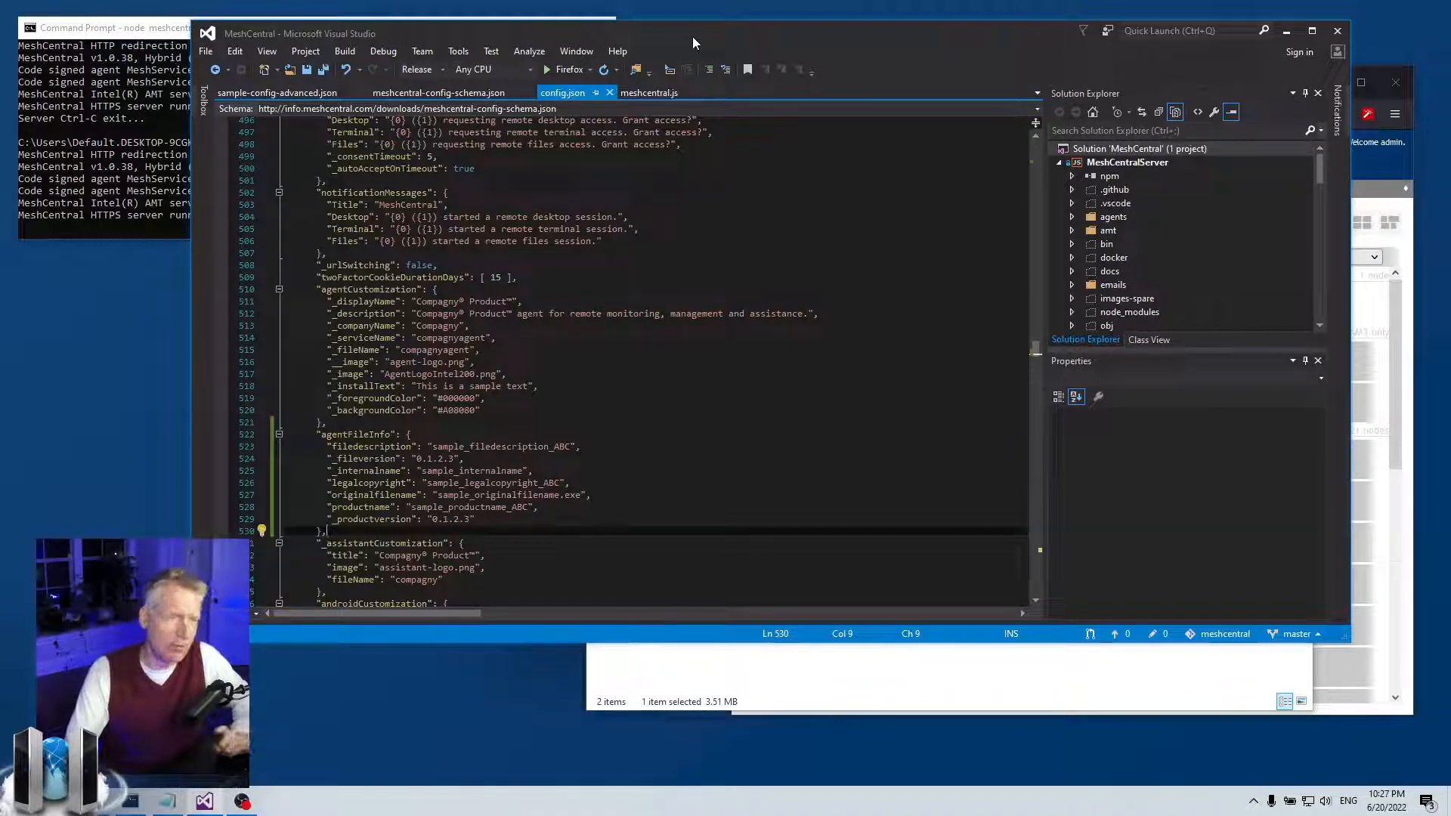
scroll(844, 425, up, 1)
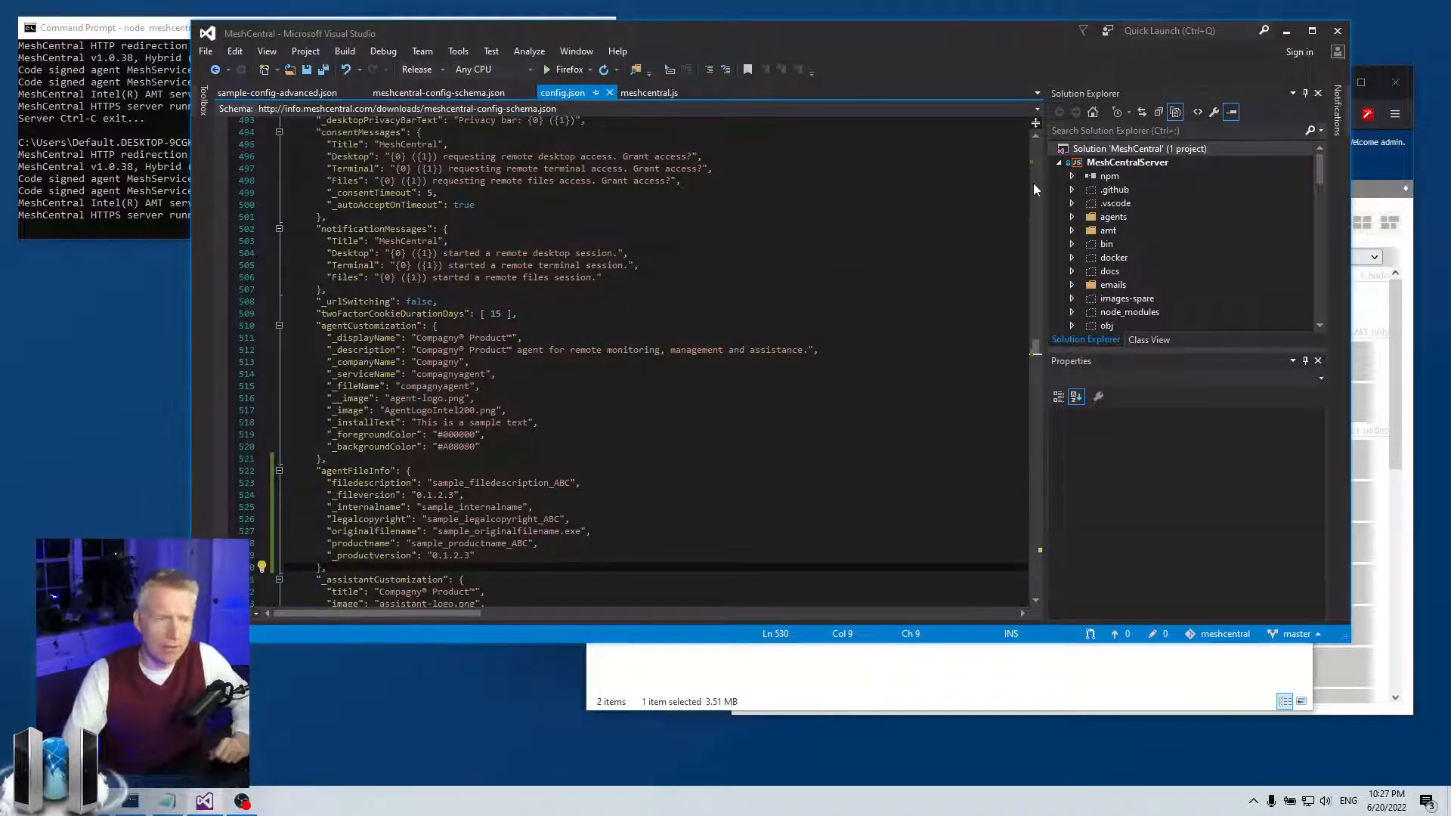
click(1287, 31)
click(940, 284)
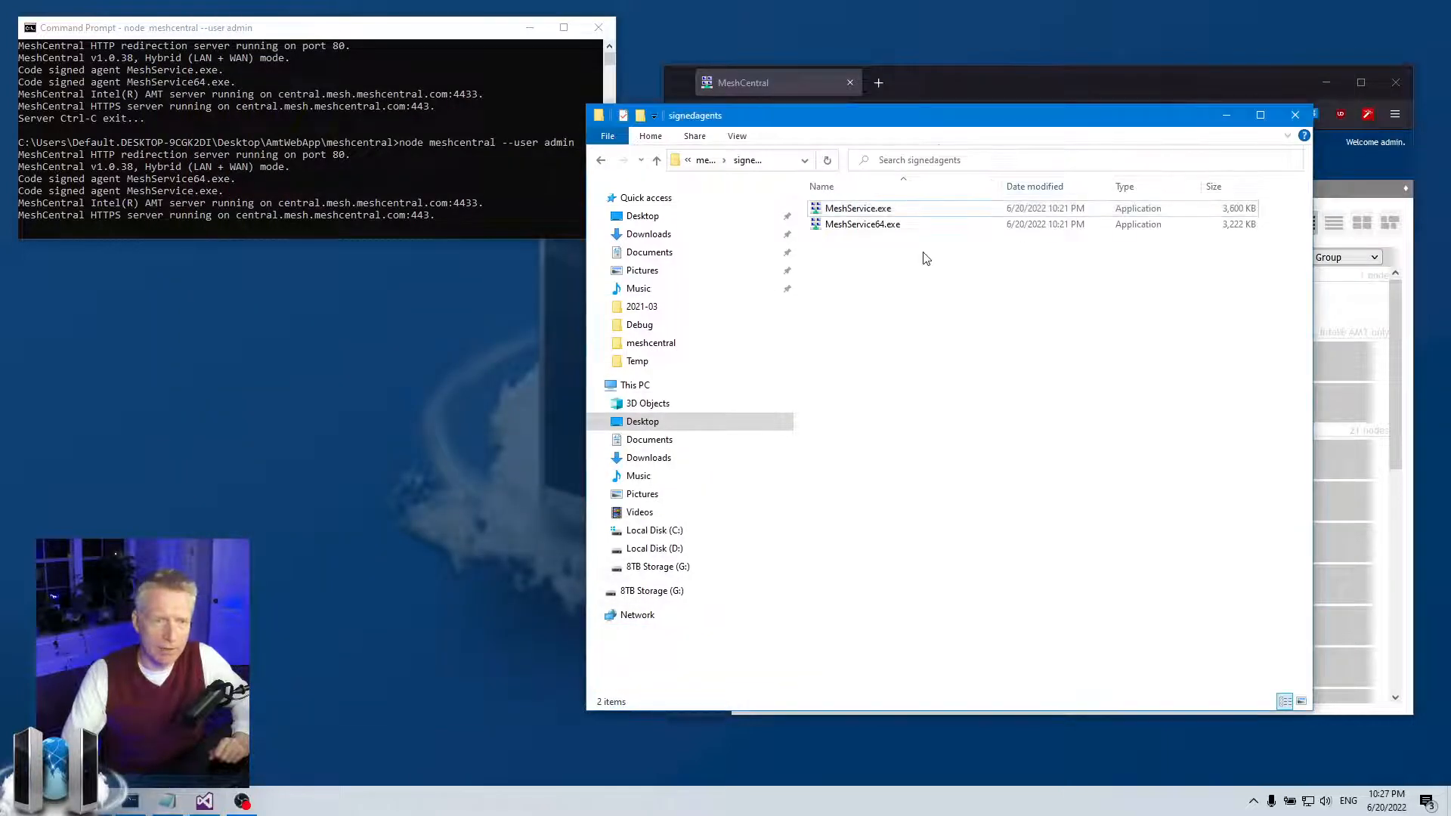
drag(948, 119, 949, 160)
click(707, 199)
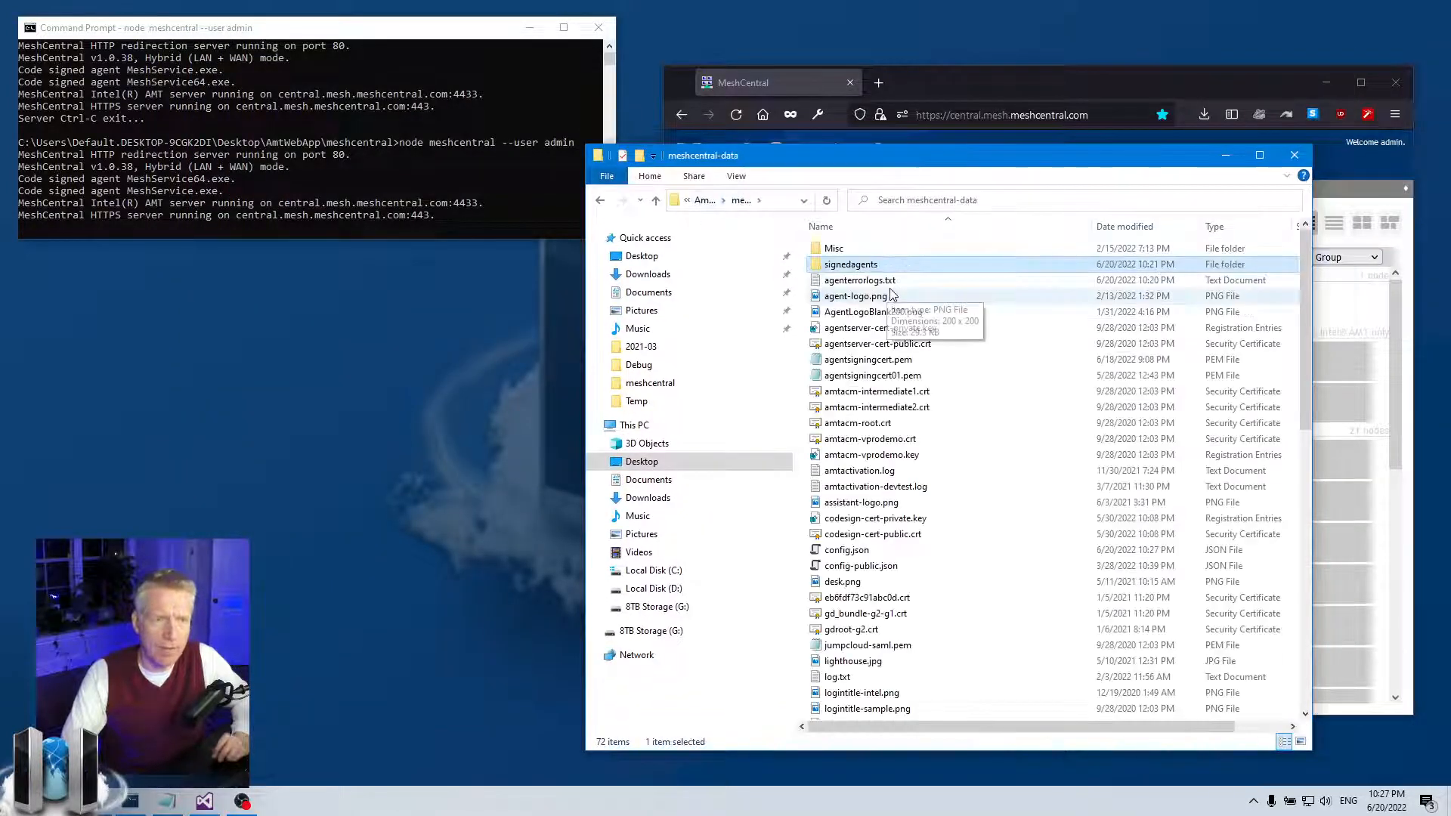
double_click(869, 266)
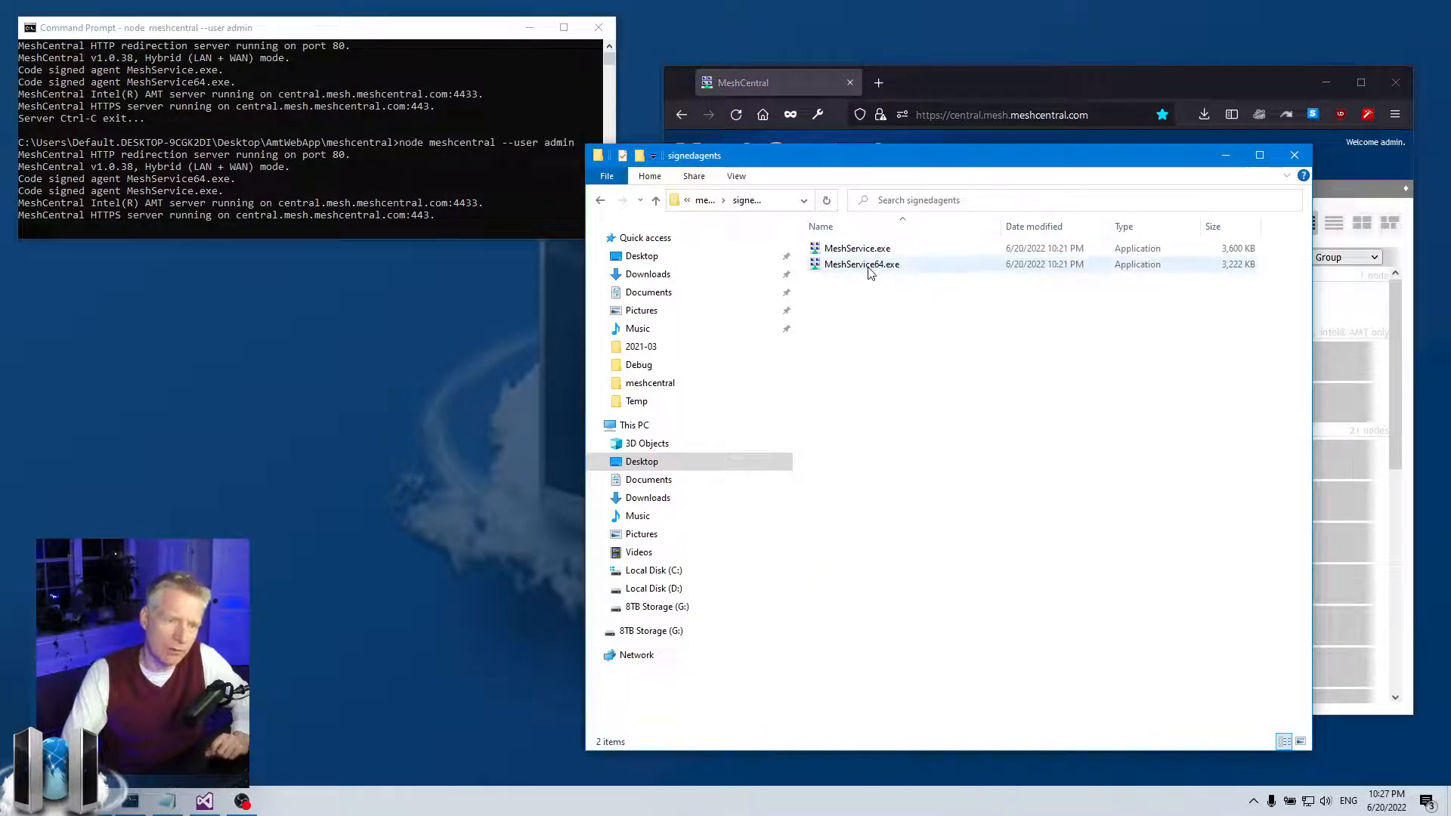
mouse_move(871, 272)
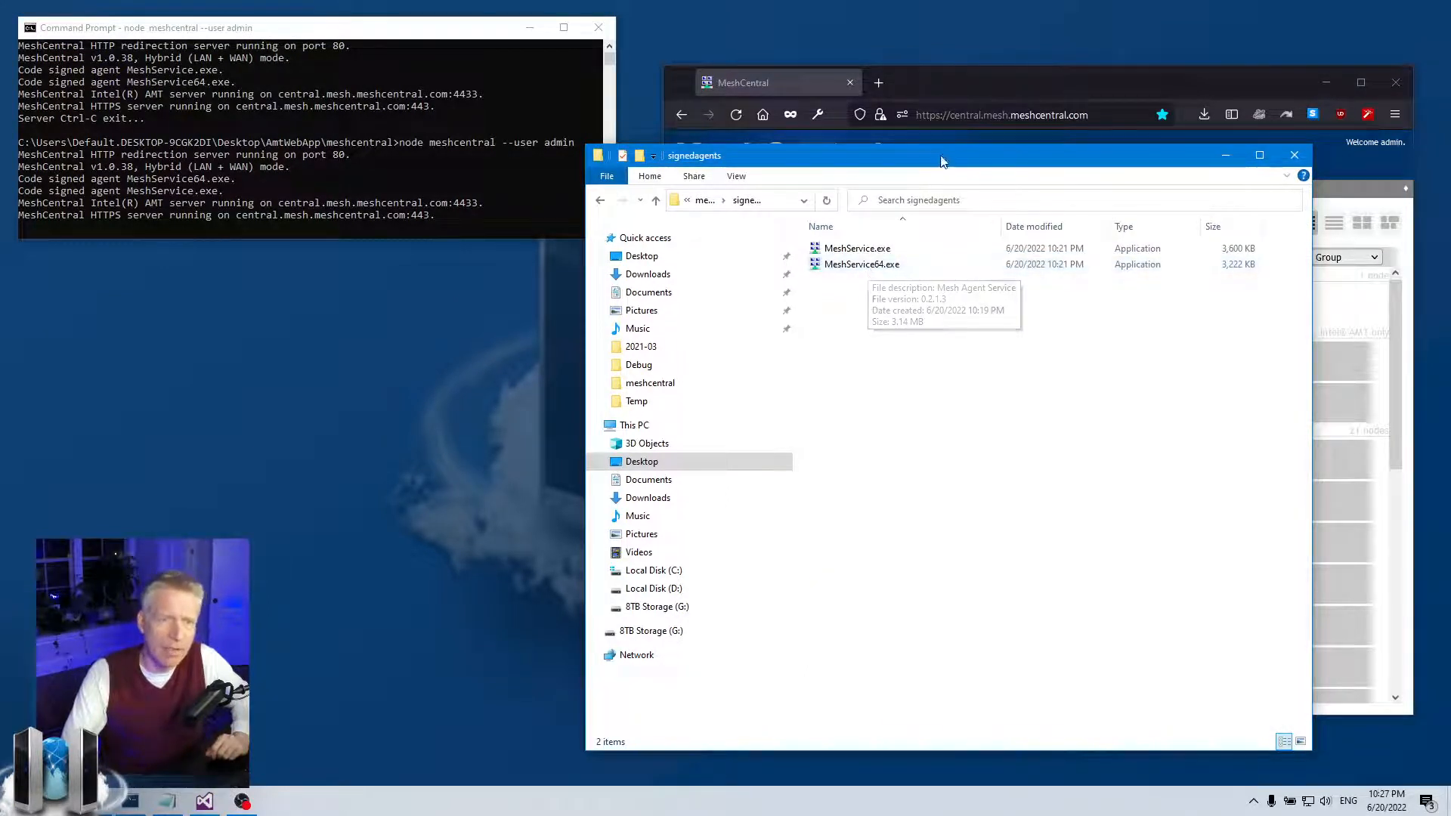
drag(945, 157, 945, 224)
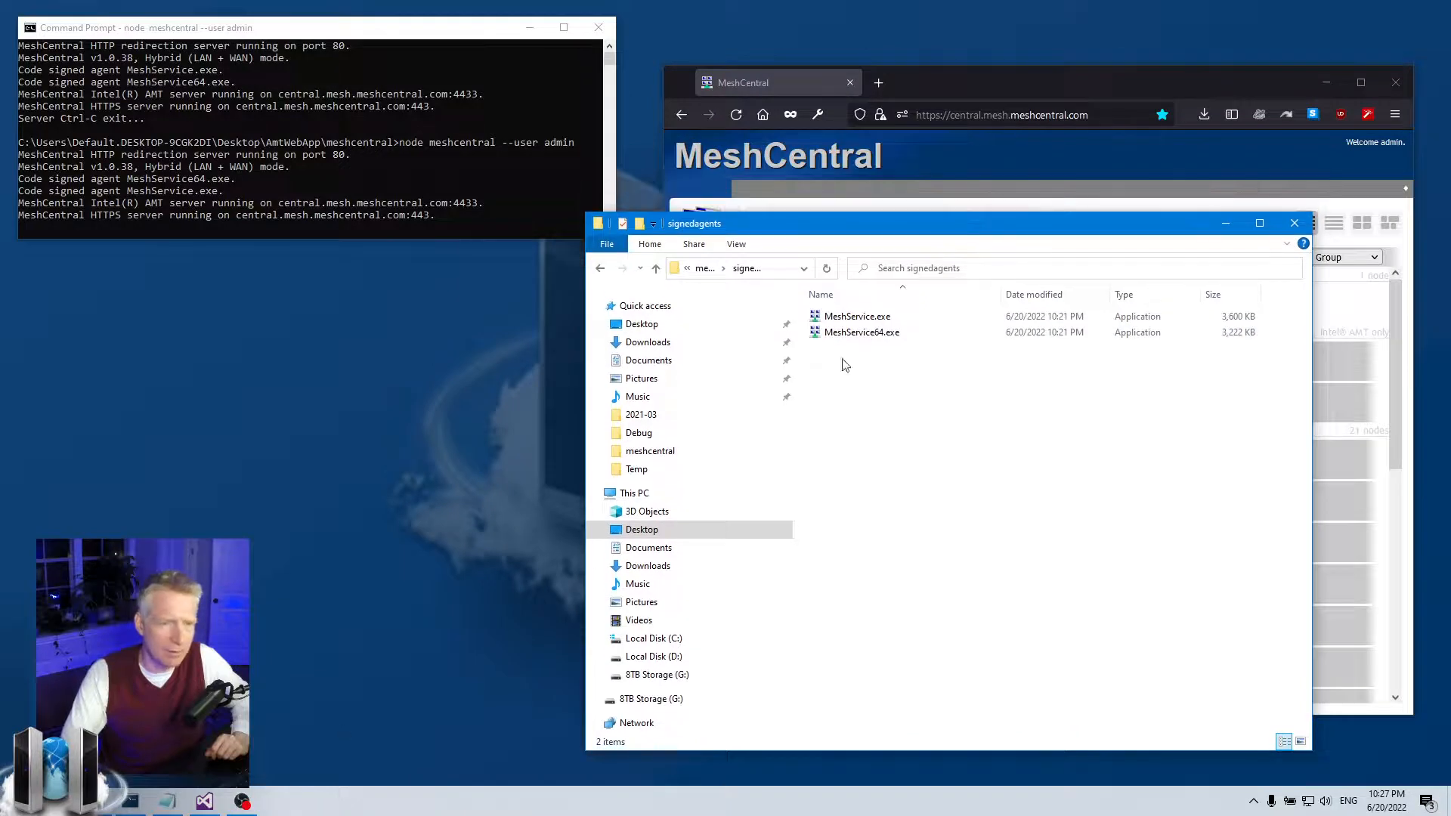
- Check the agentFileInfo block, then rerun node meshcentral --user admin to restart the server
click(206, 803)
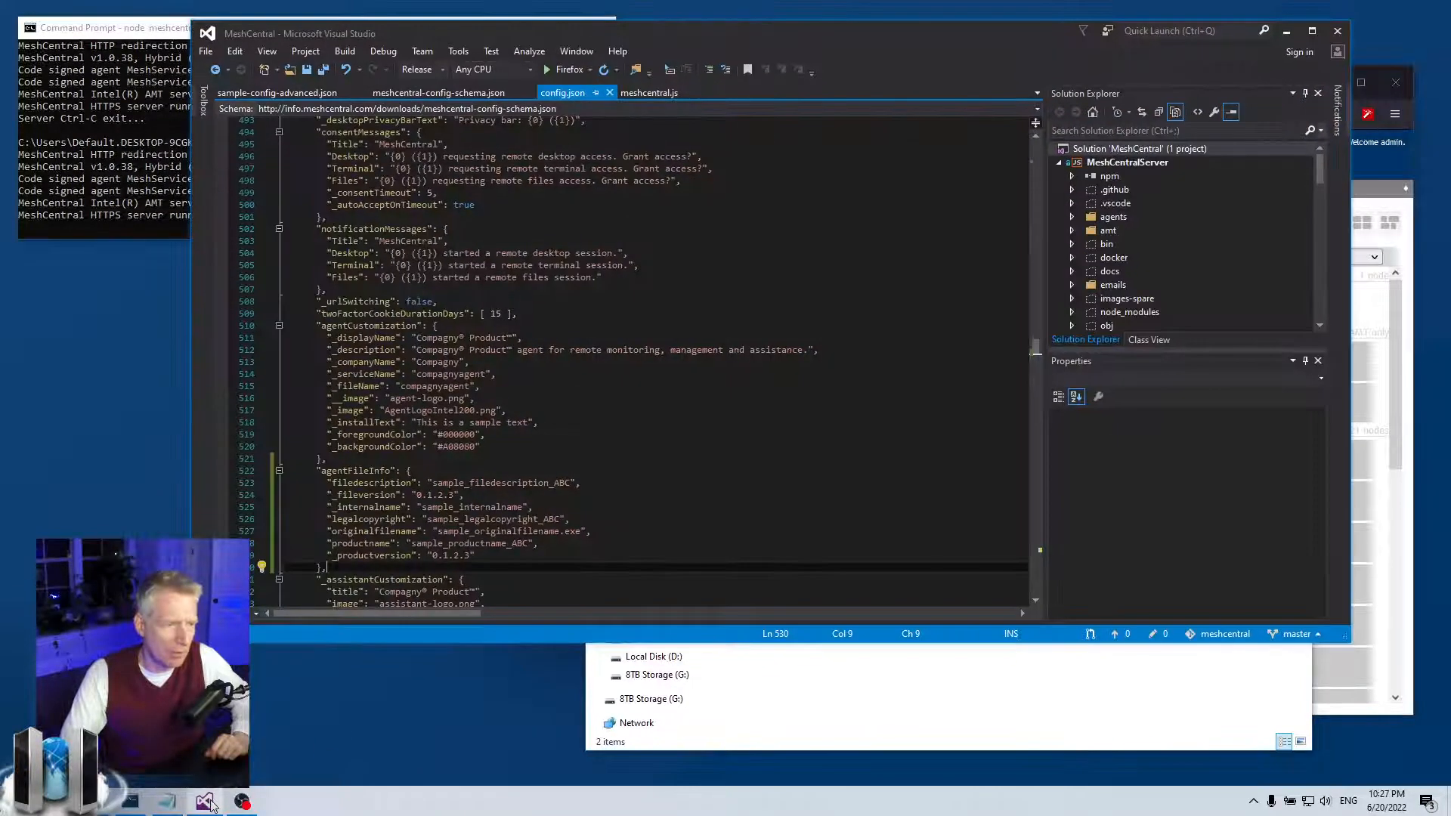
drag(390, 563, 286, 472)
click(469, 484)
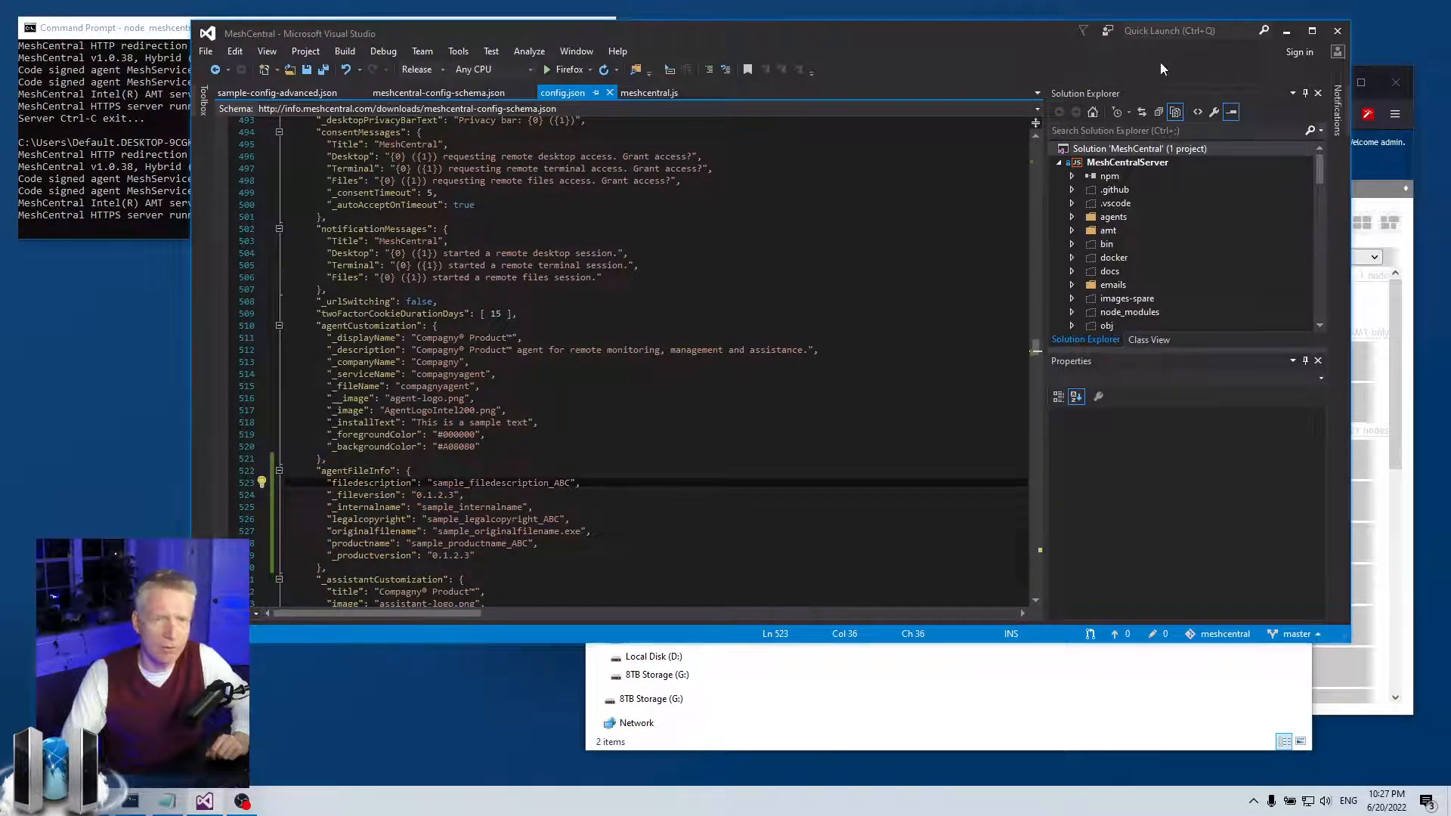
click(1278, 35)
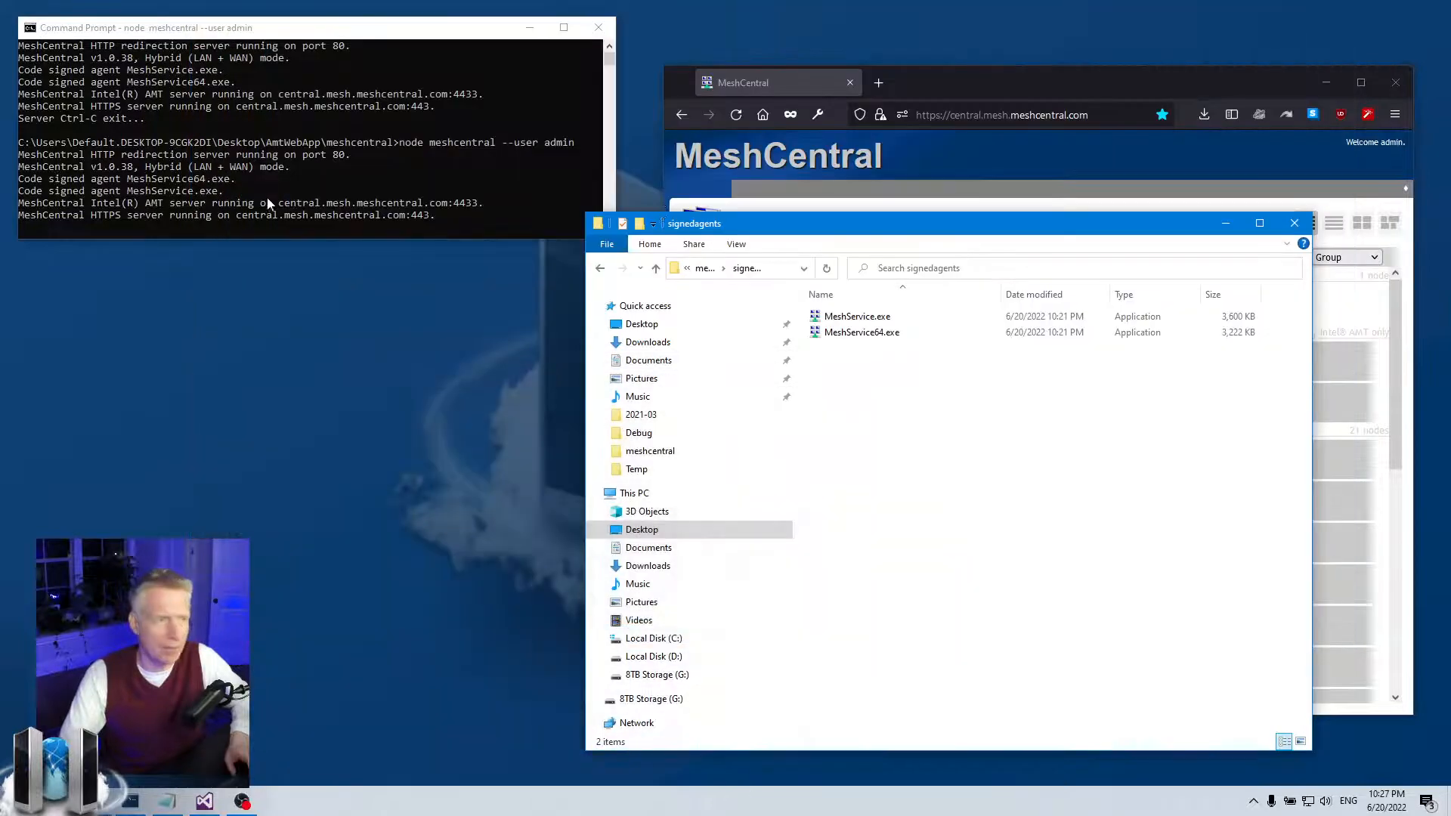
key(Up)
key(Return)
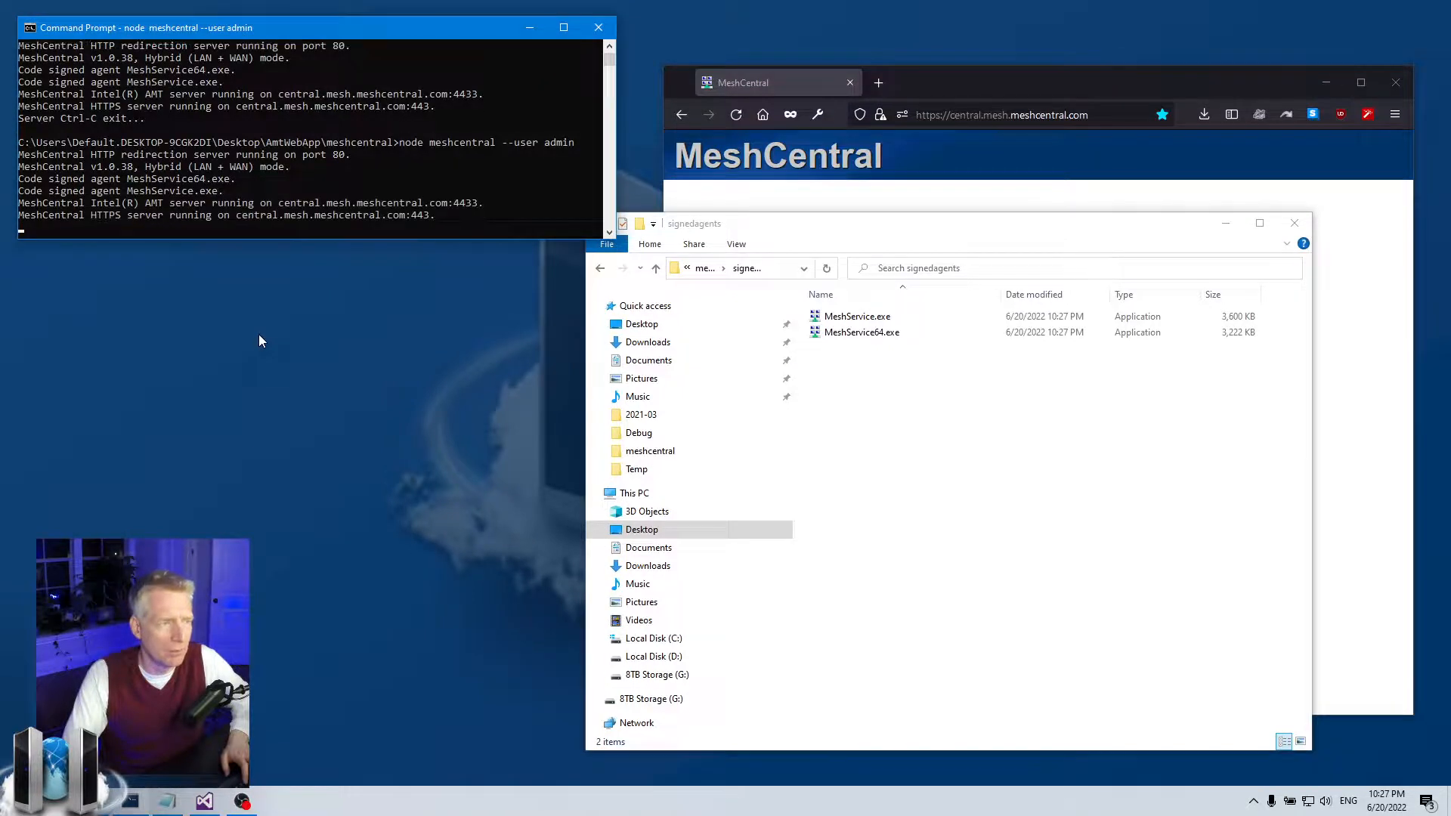
- Open MeshService.exe's Details tab and verify the _ABC description, product name, copyright and sample_originalfilename.exe
click(884, 321)
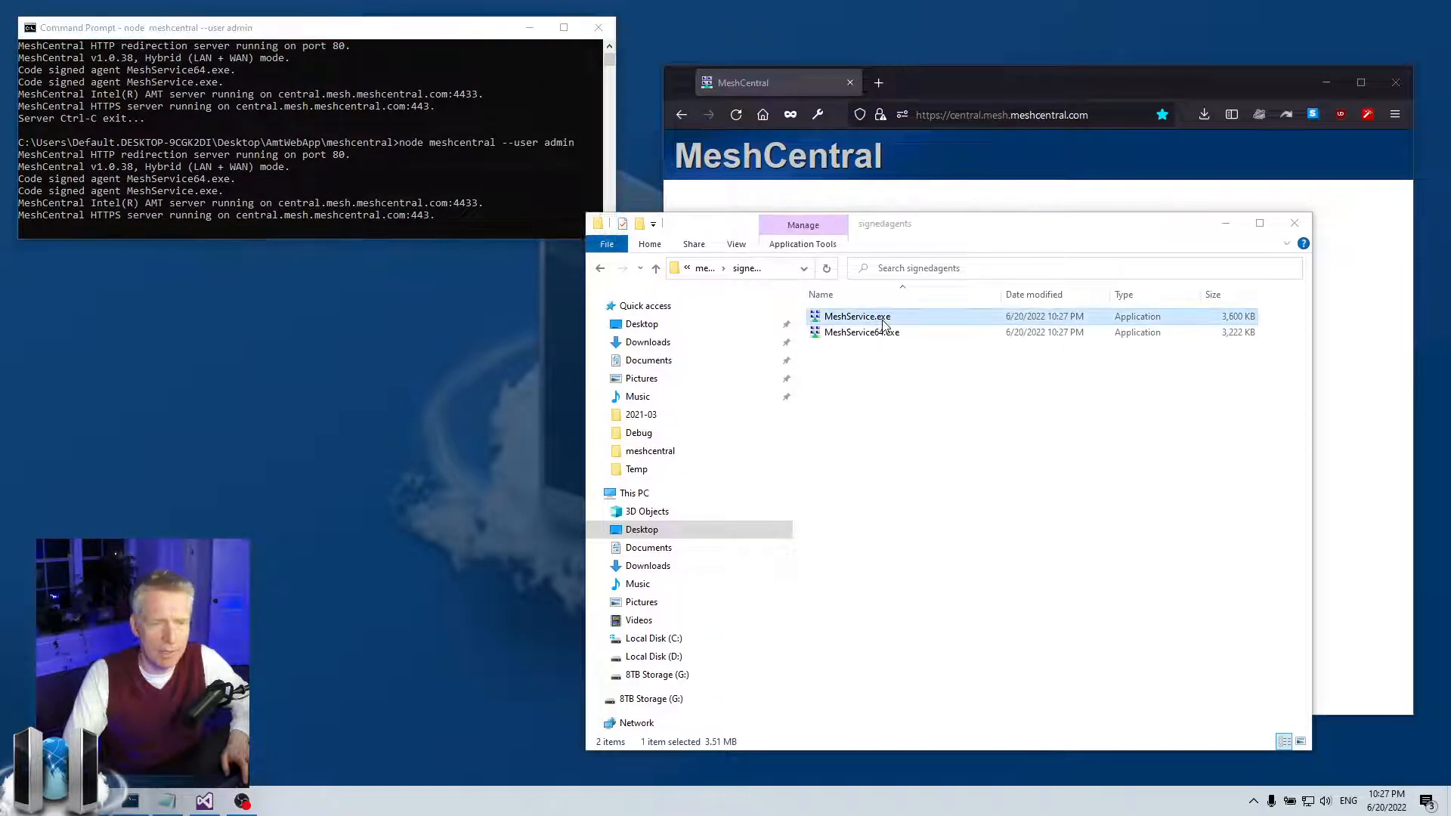
right_click(885, 320)
click(936, 707)
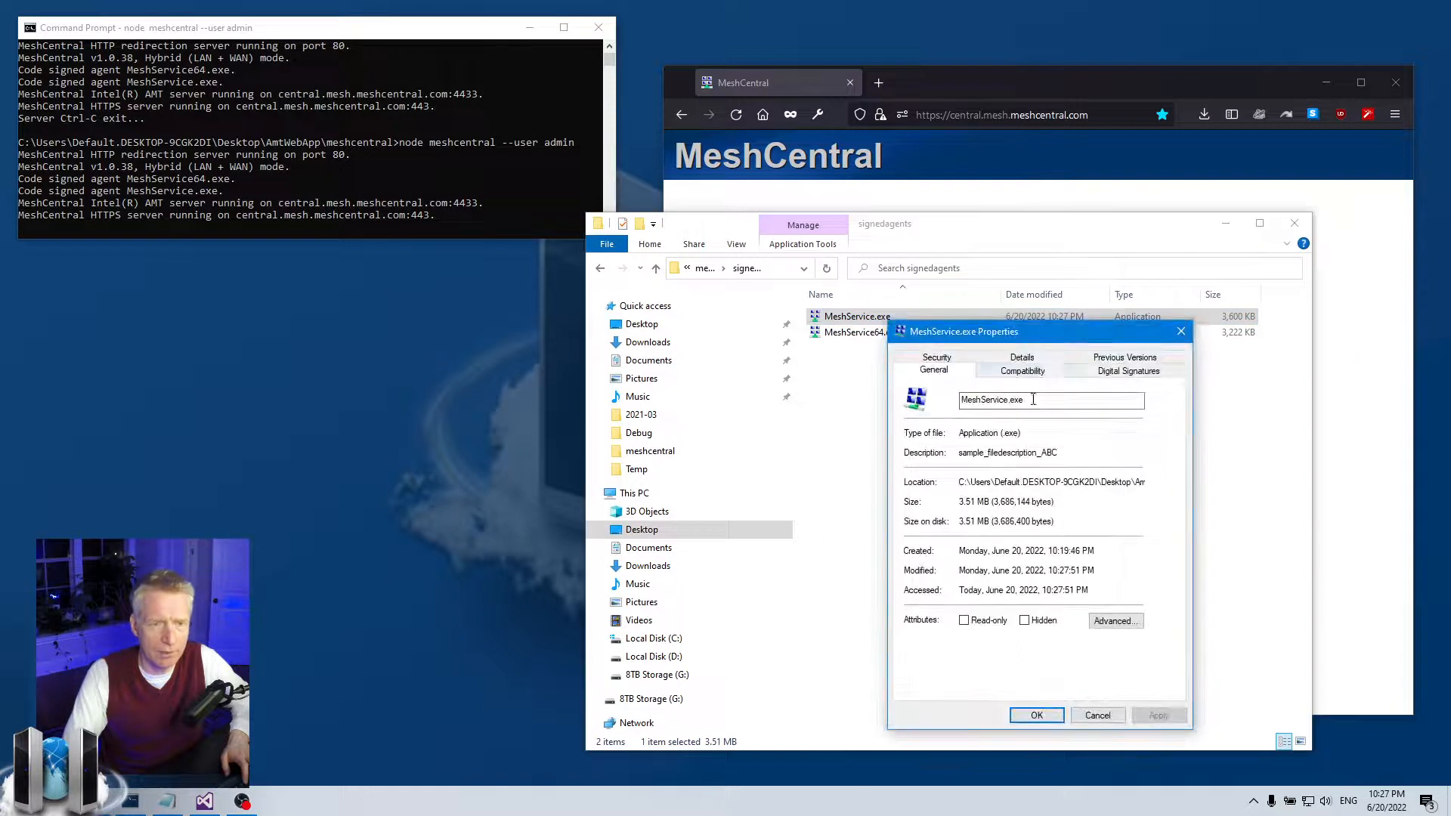
click(1041, 361)
click(1039, 431)
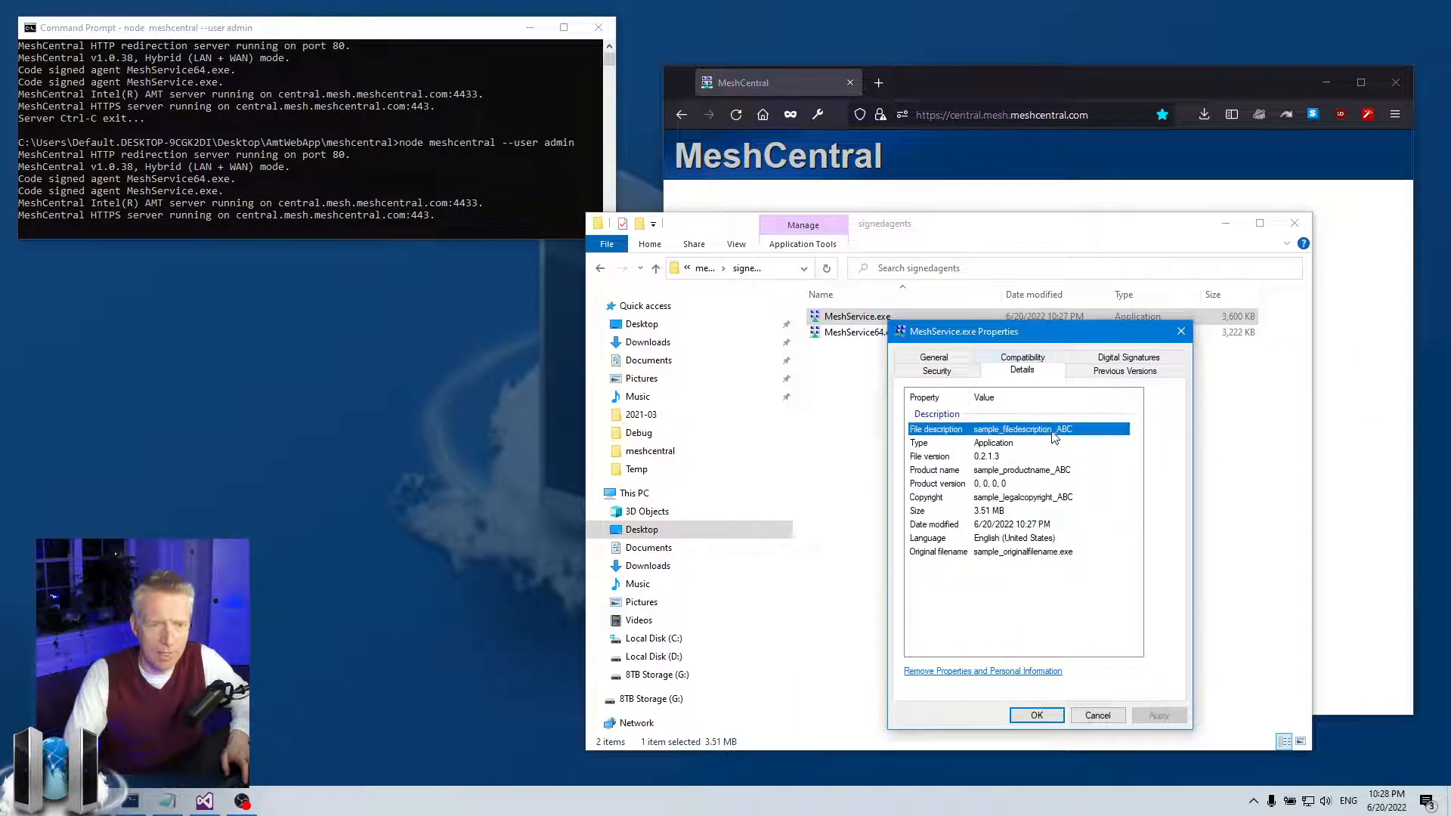
click(1047, 470)
click(1062, 497)
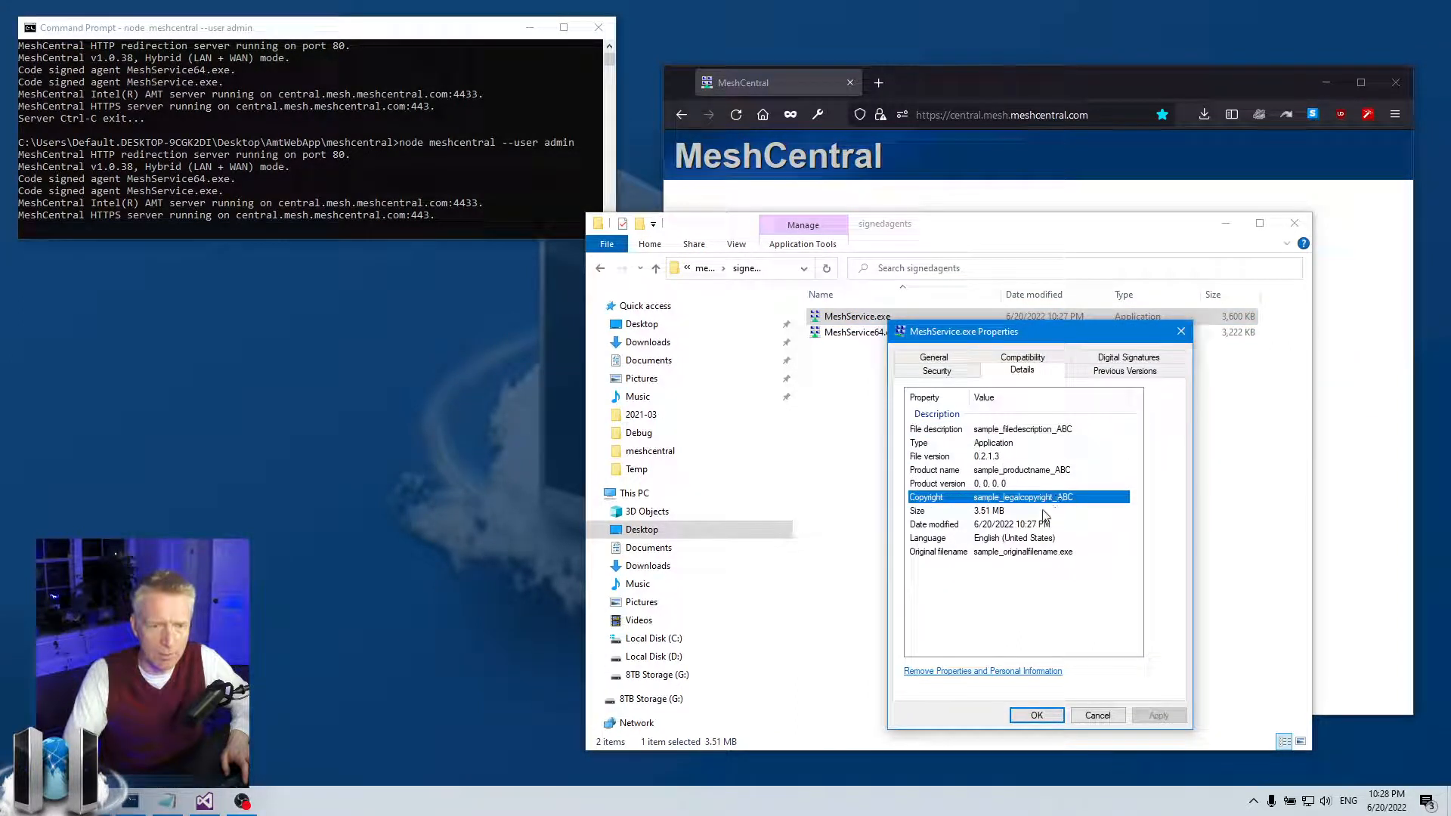
click(975, 552)
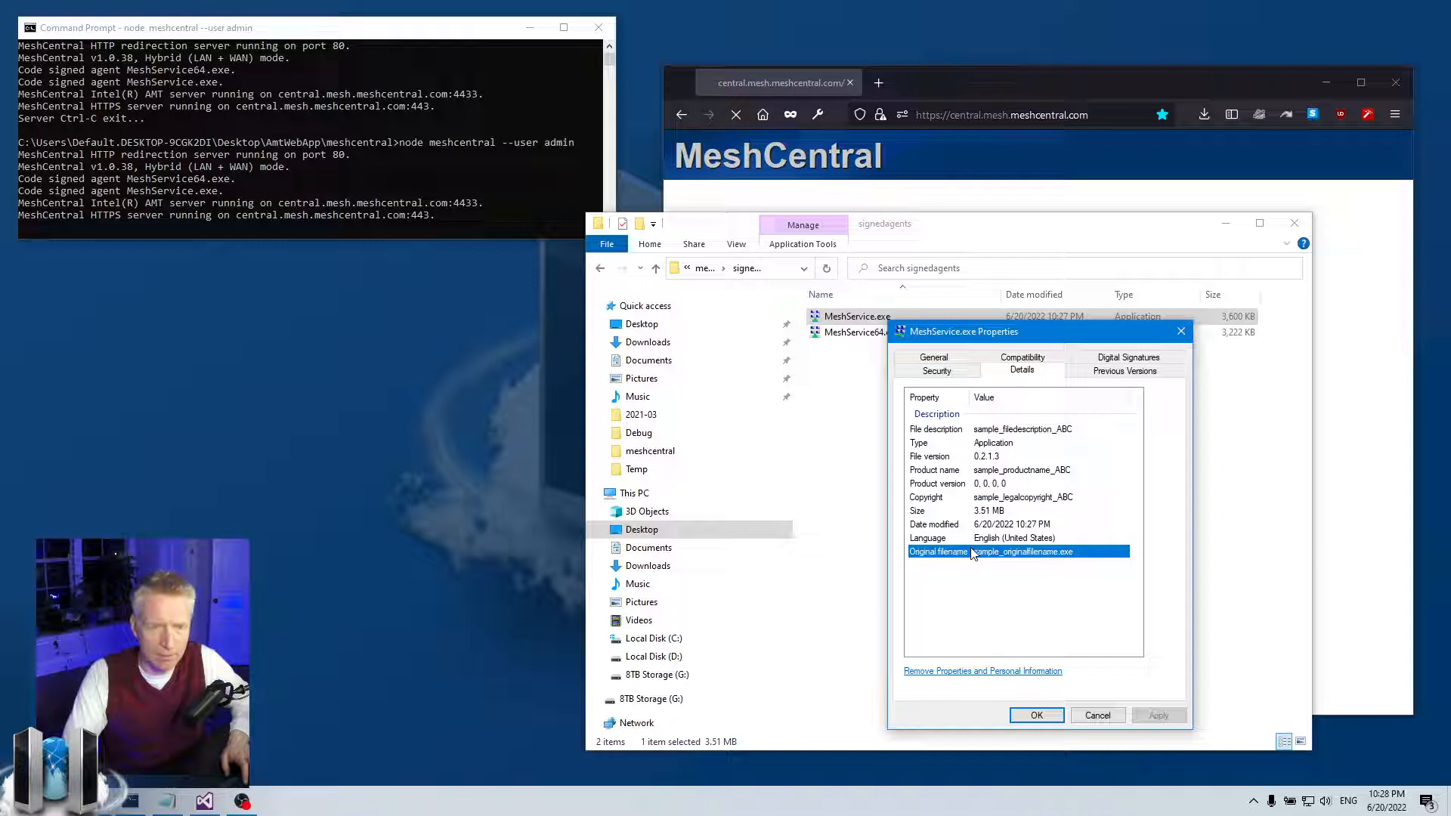
click(1081, 431)
click(1075, 470)
click(1070, 499)
click(1057, 552)
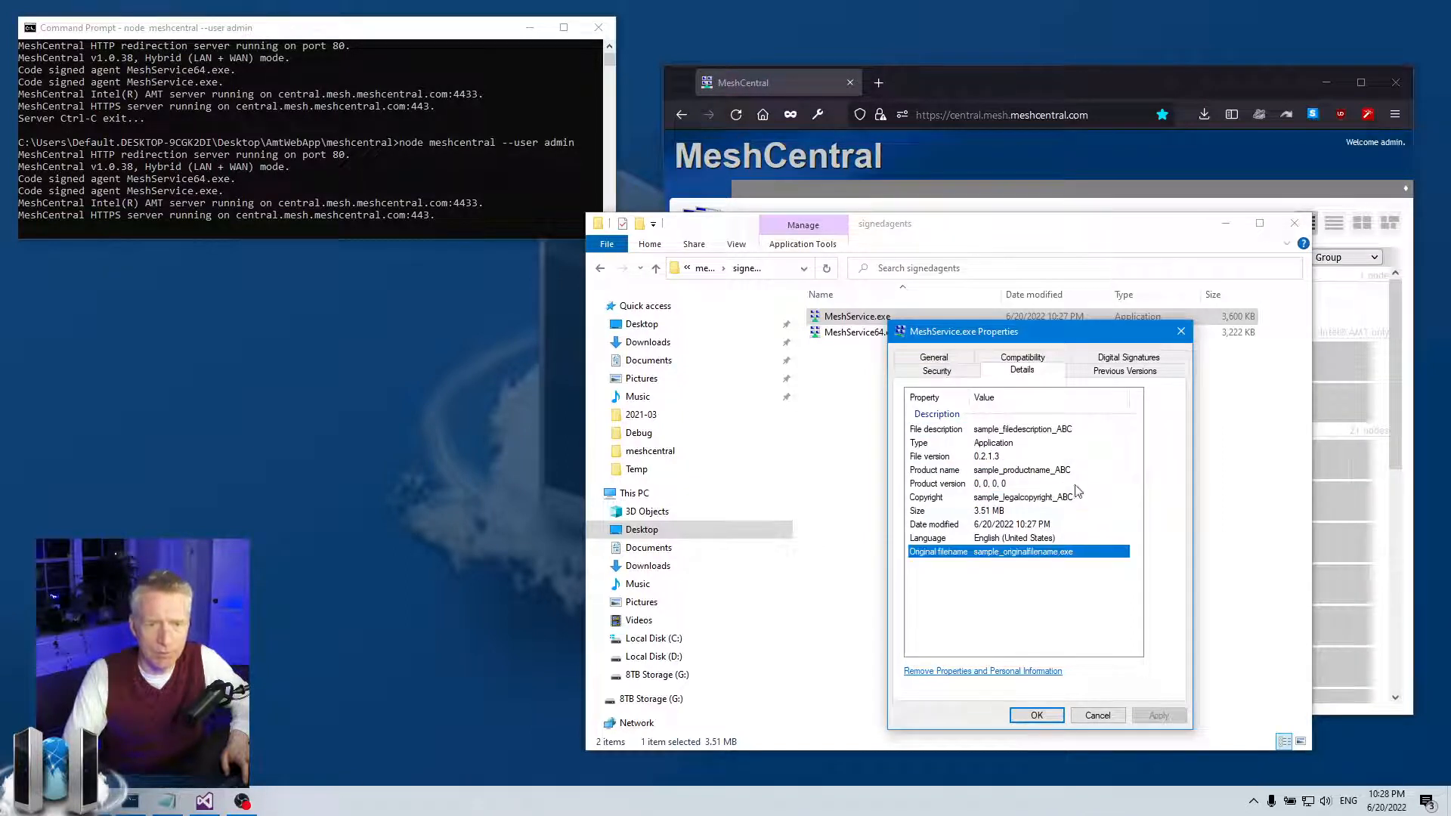
- Inspect the digital signature's details and timestamp countersignature, then return to the Details tab
click(1126, 359)
click(1079, 433)
click(1119, 505)
click(1117, 505)
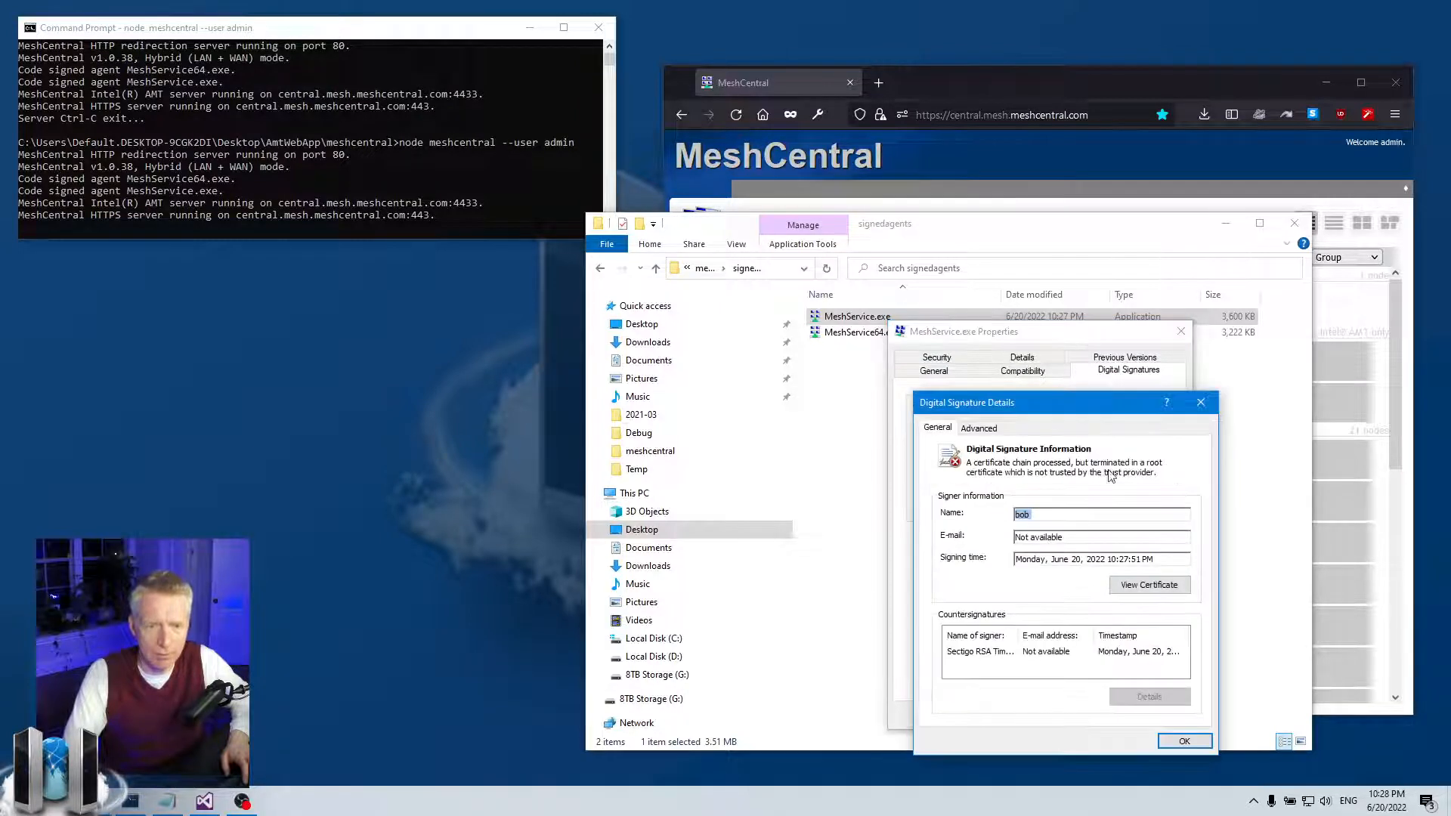
click(1119, 655)
click(1168, 741)
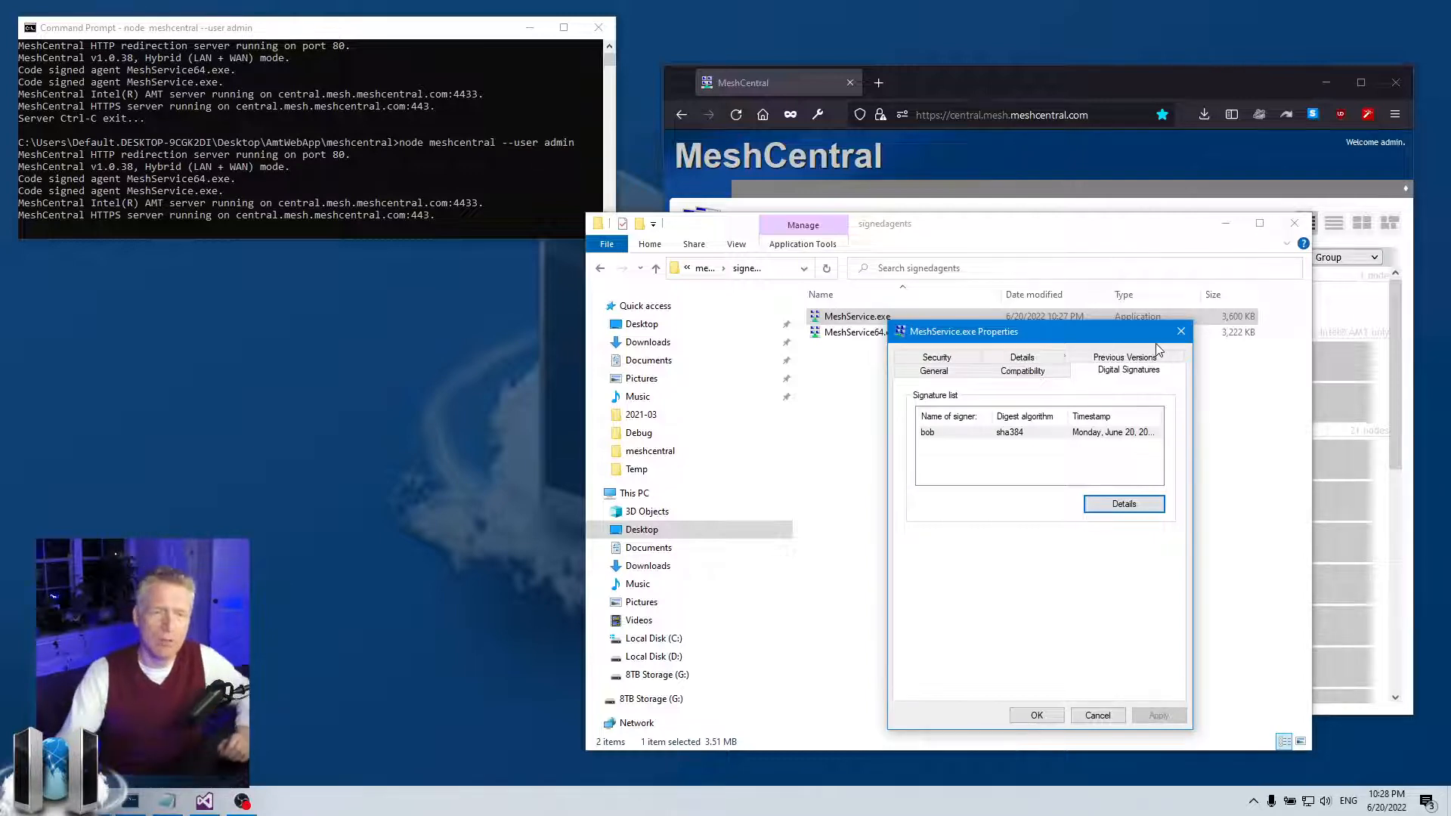
click(1044, 358)
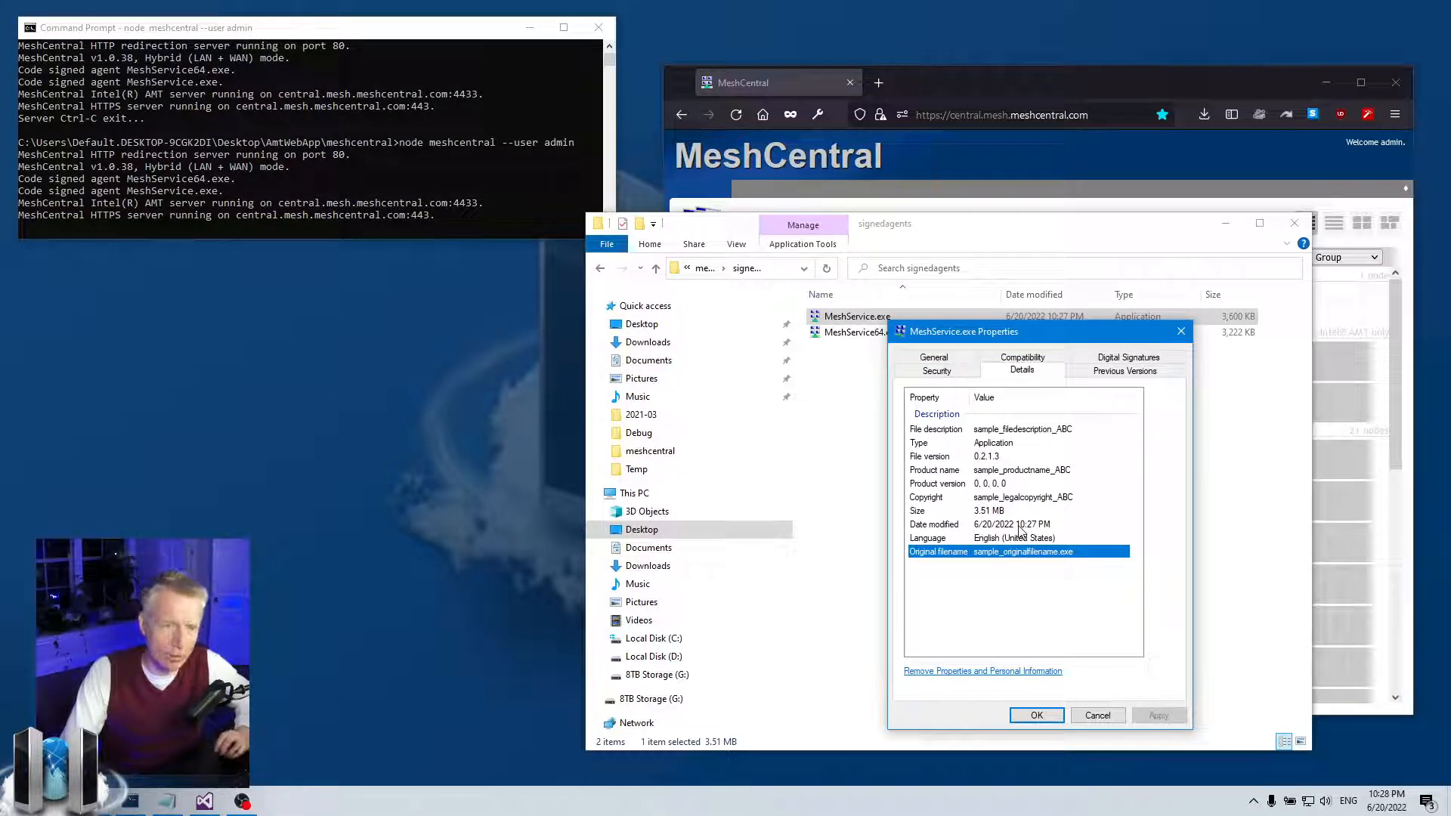
- Close MeshService.exe's properties and lower the signedagents window to reveal My Devices
click(1181, 332)
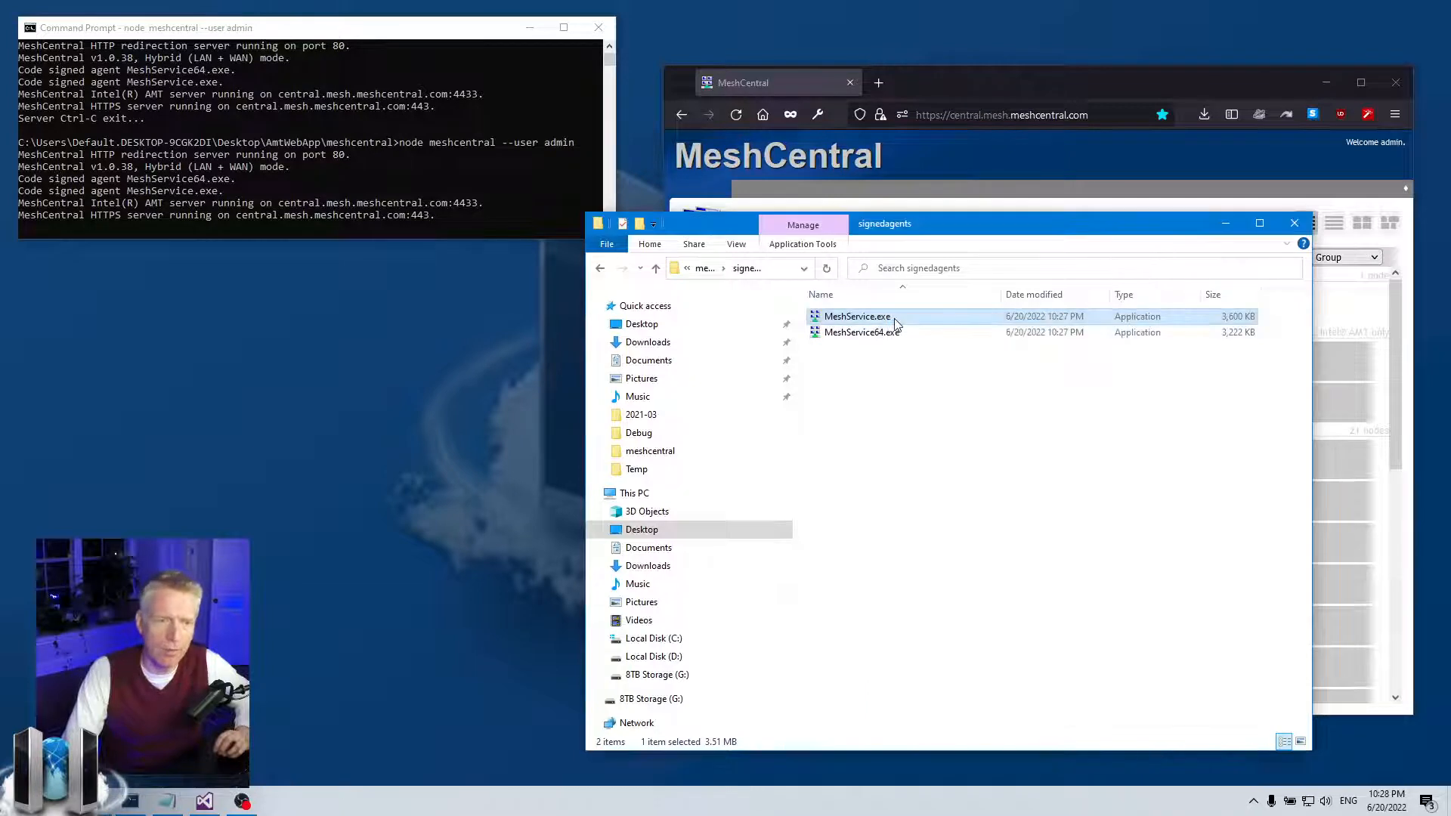
mouse_move(833, 334)
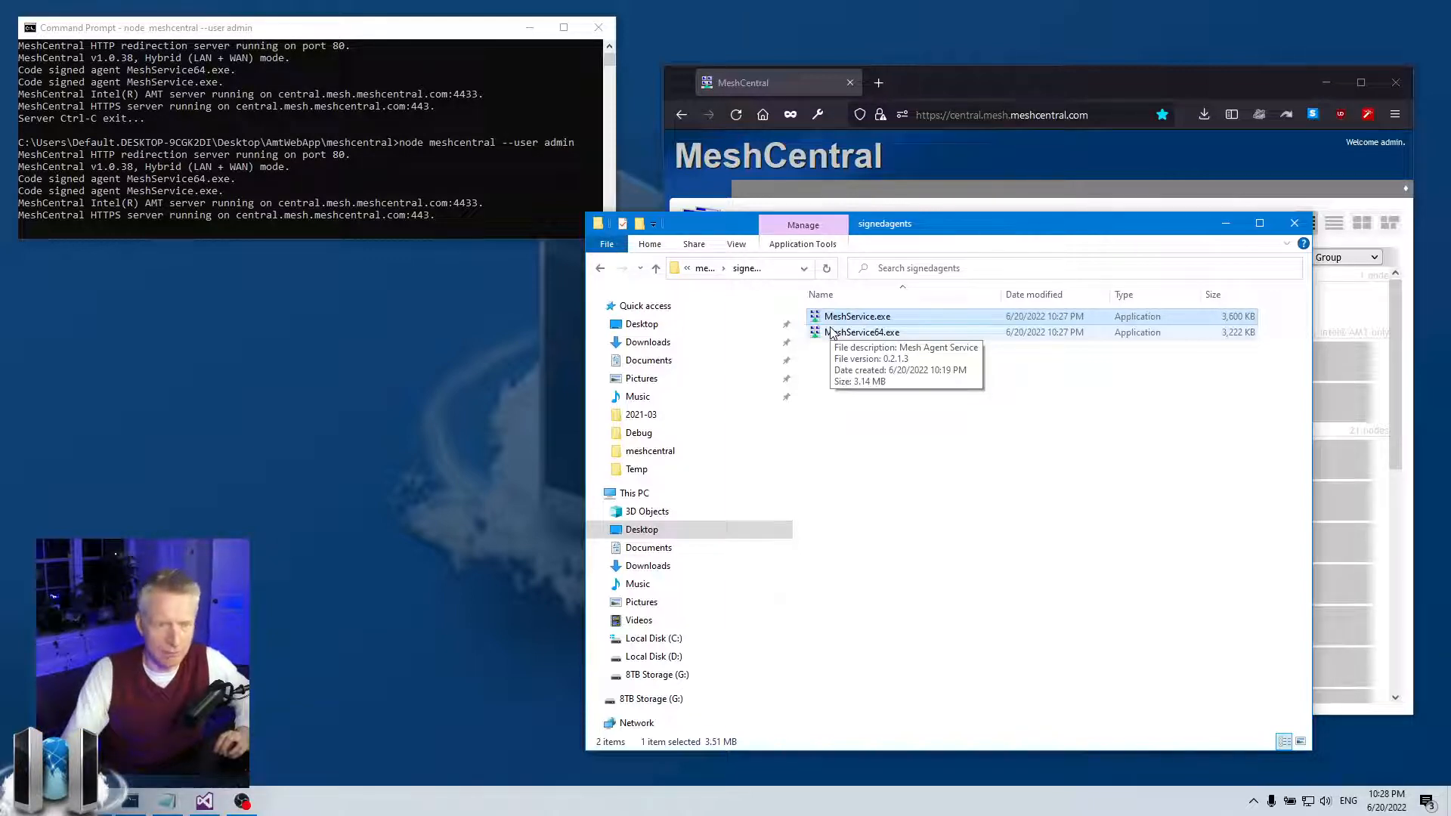
click(846, 387)
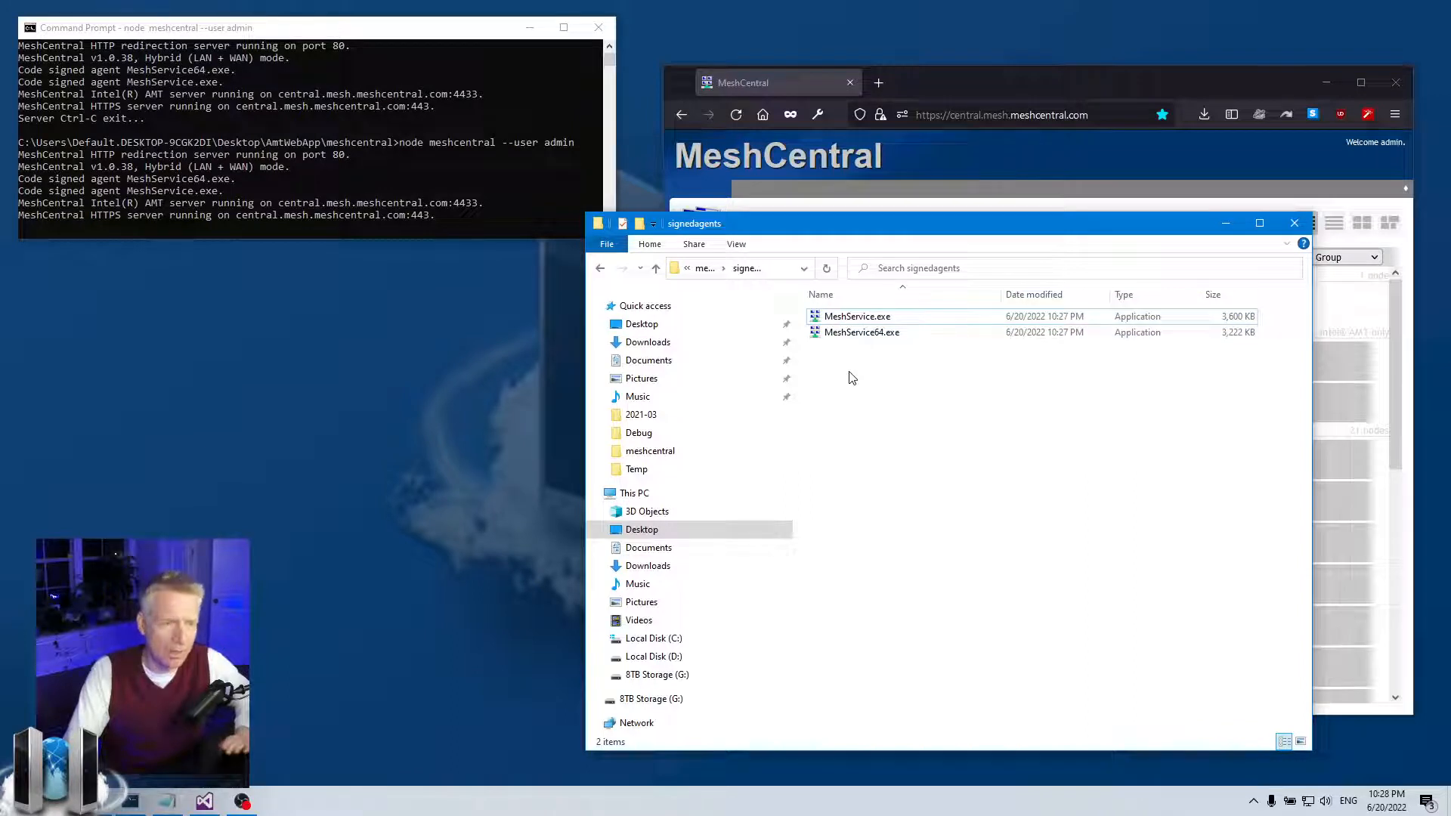
click(857, 324)
click(935, 375)
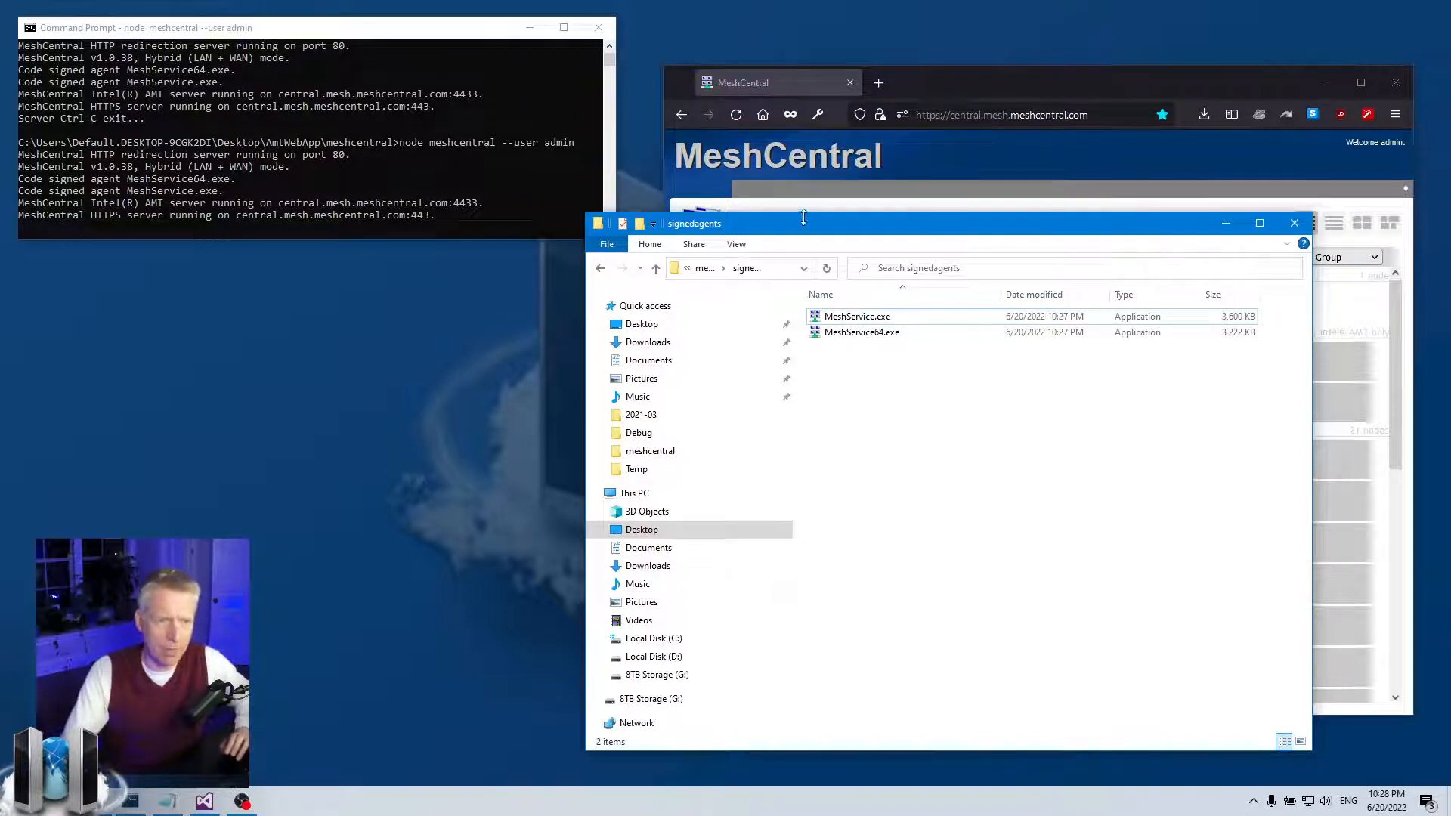
drag(803, 217, 804, 304)
- Stop the MeshCentral server and restart it with node meshcentral --user admin
click(330, 155)
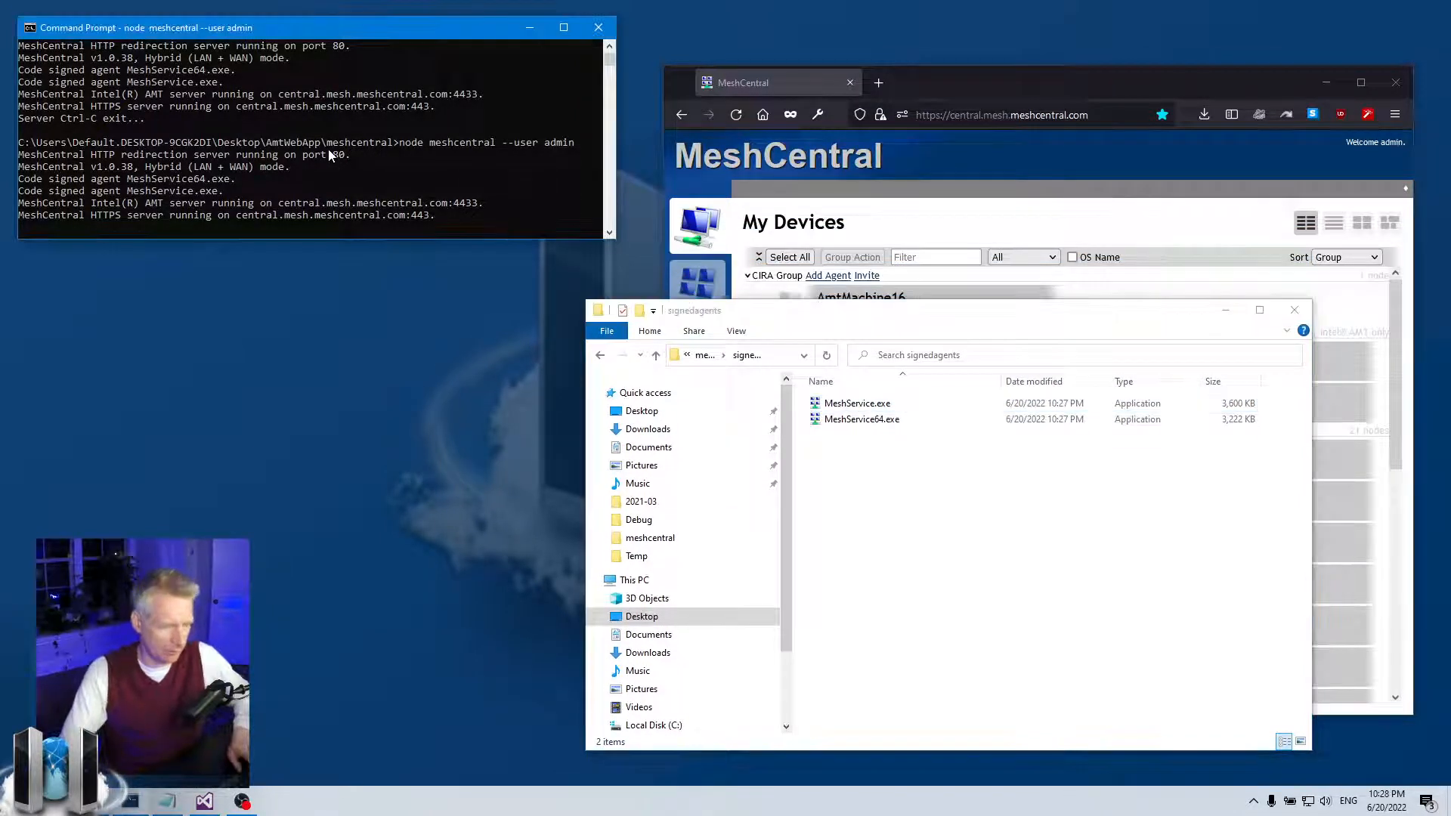
key(ctrl+c)
key(Up)
key(Return)
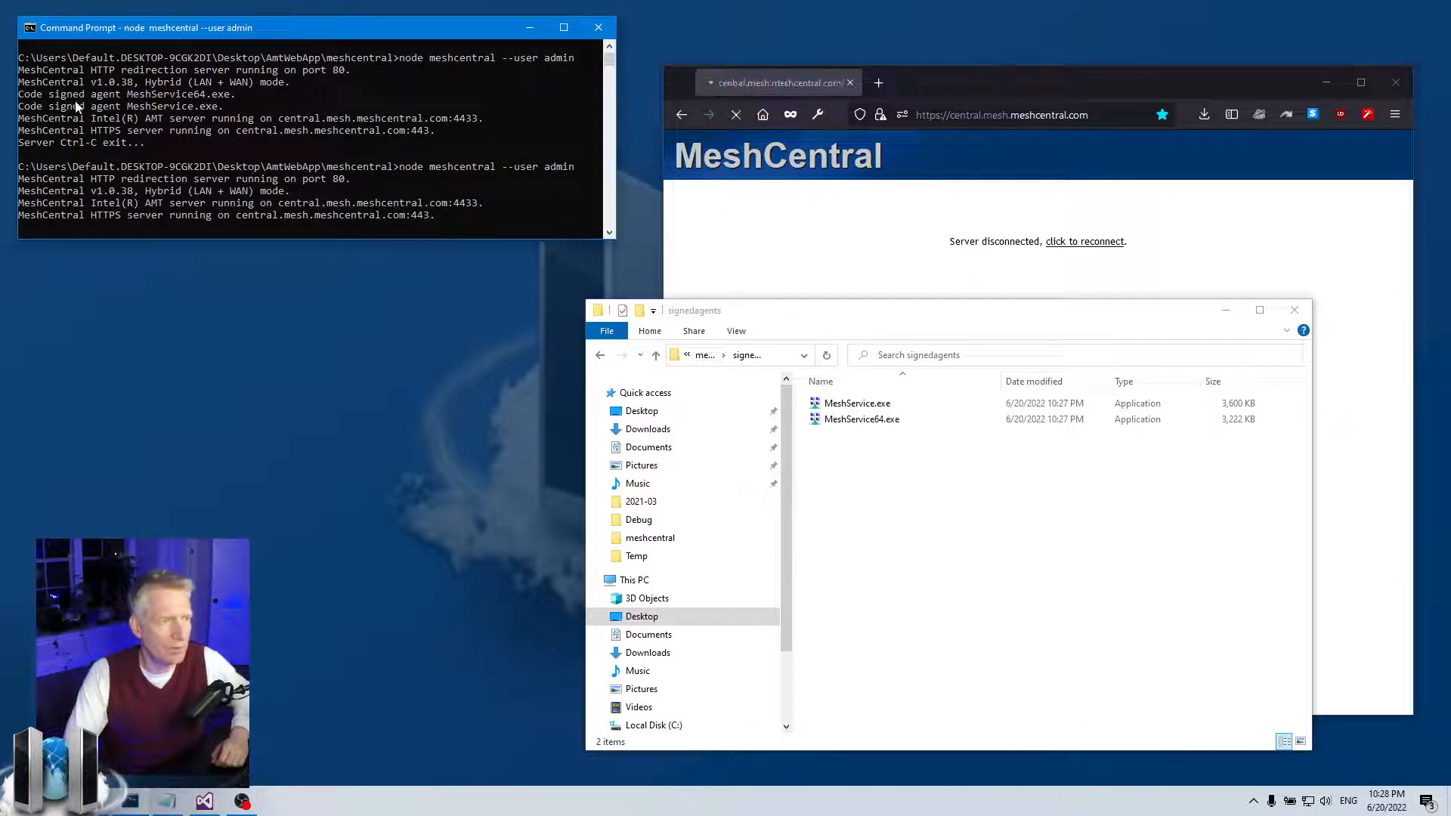
- Check the two code-signed agent lines in the server output, then return to config.json
drag(22, 94, 224, 111)
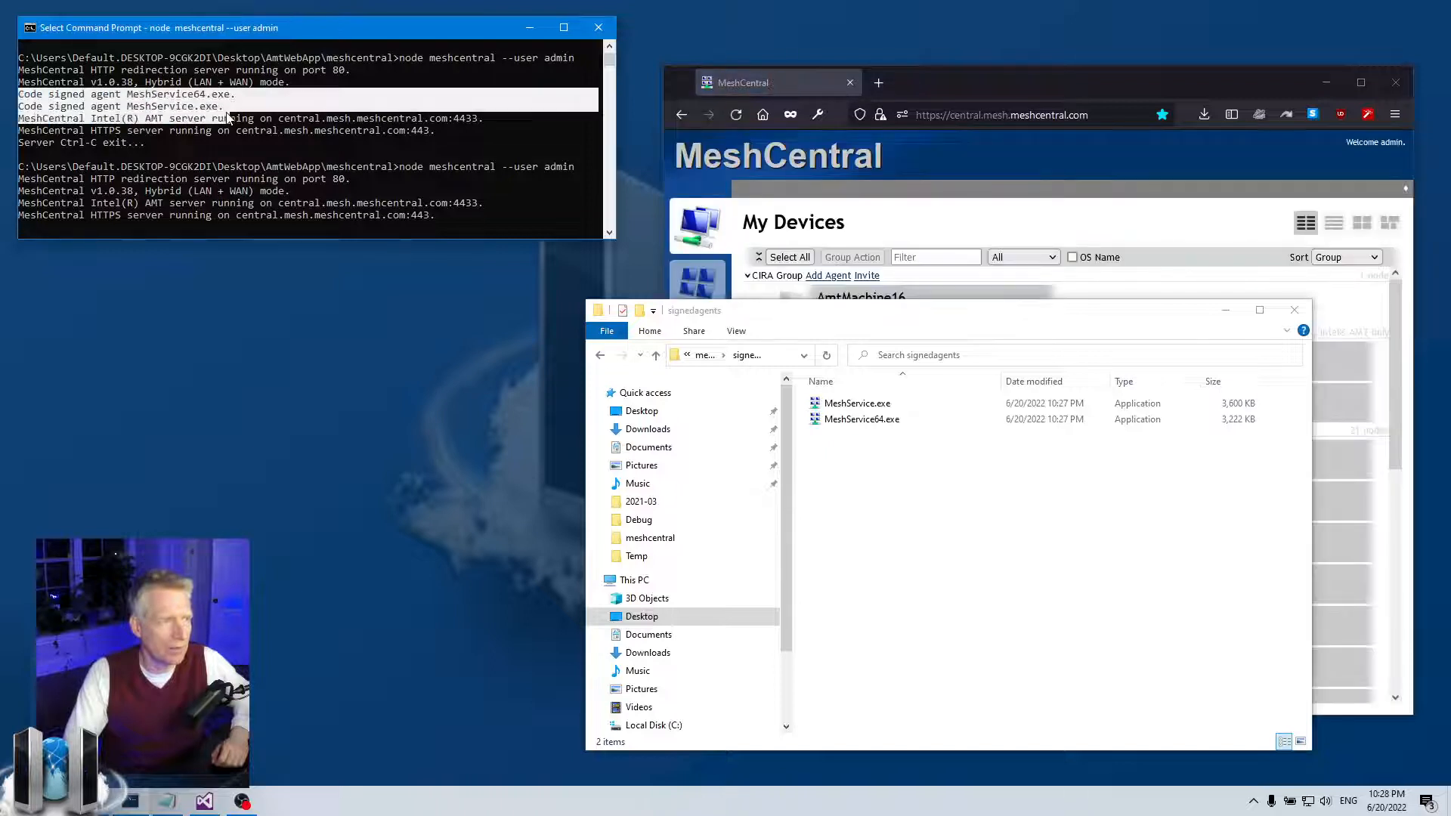
click(159, 202)
click(929, 481)
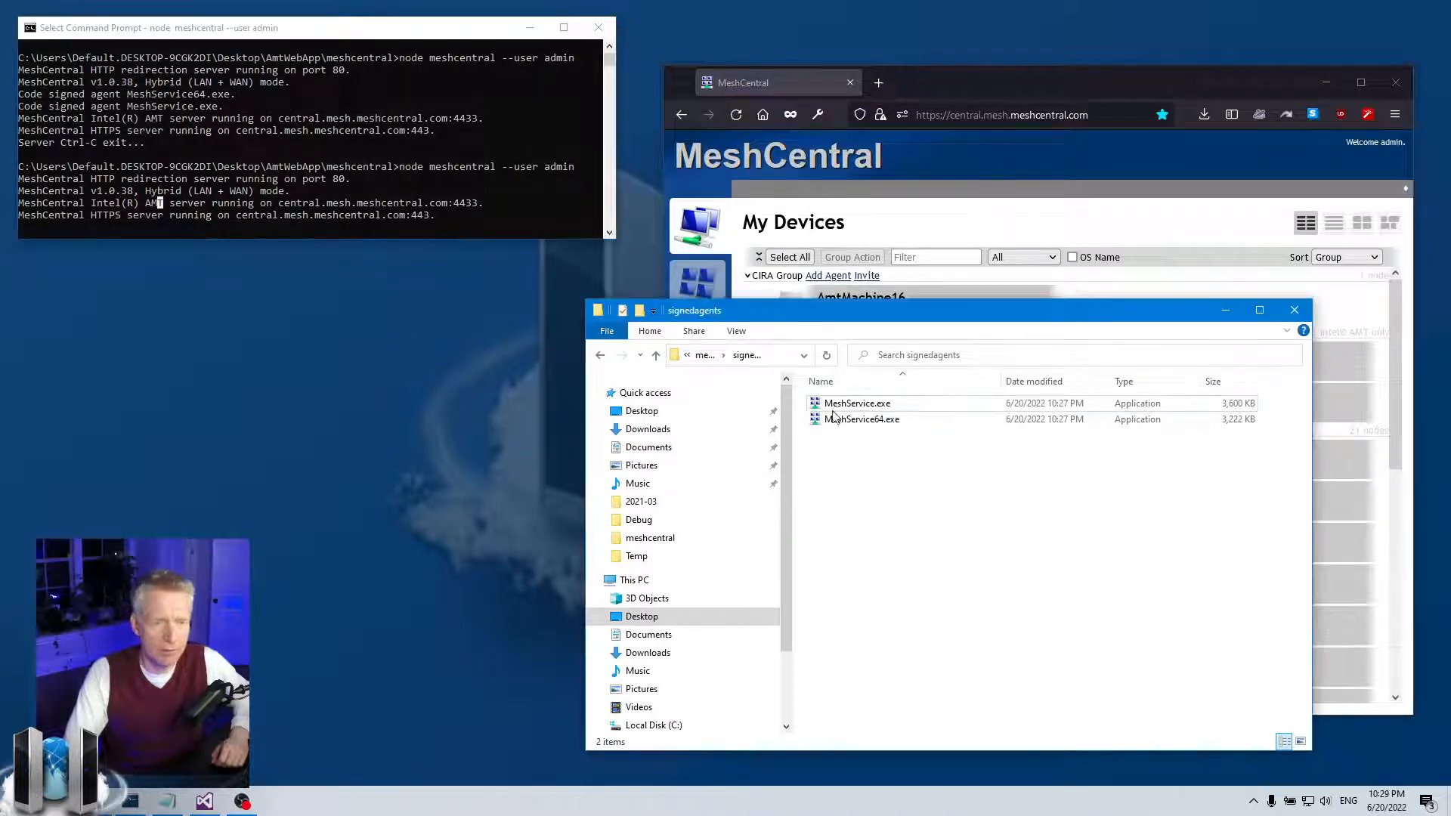
click(330, 219)
key(Escape)
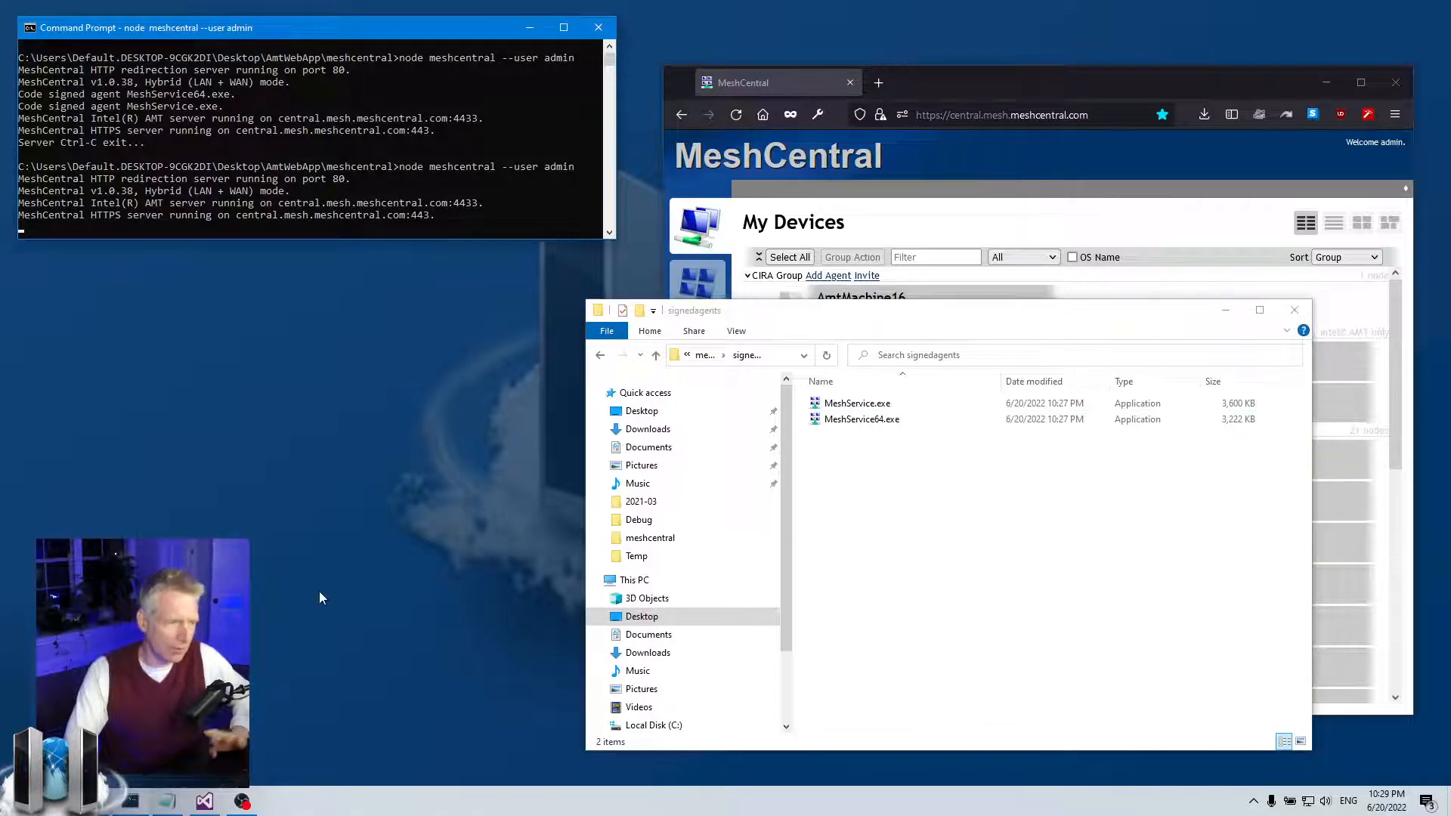
click(205, 802)
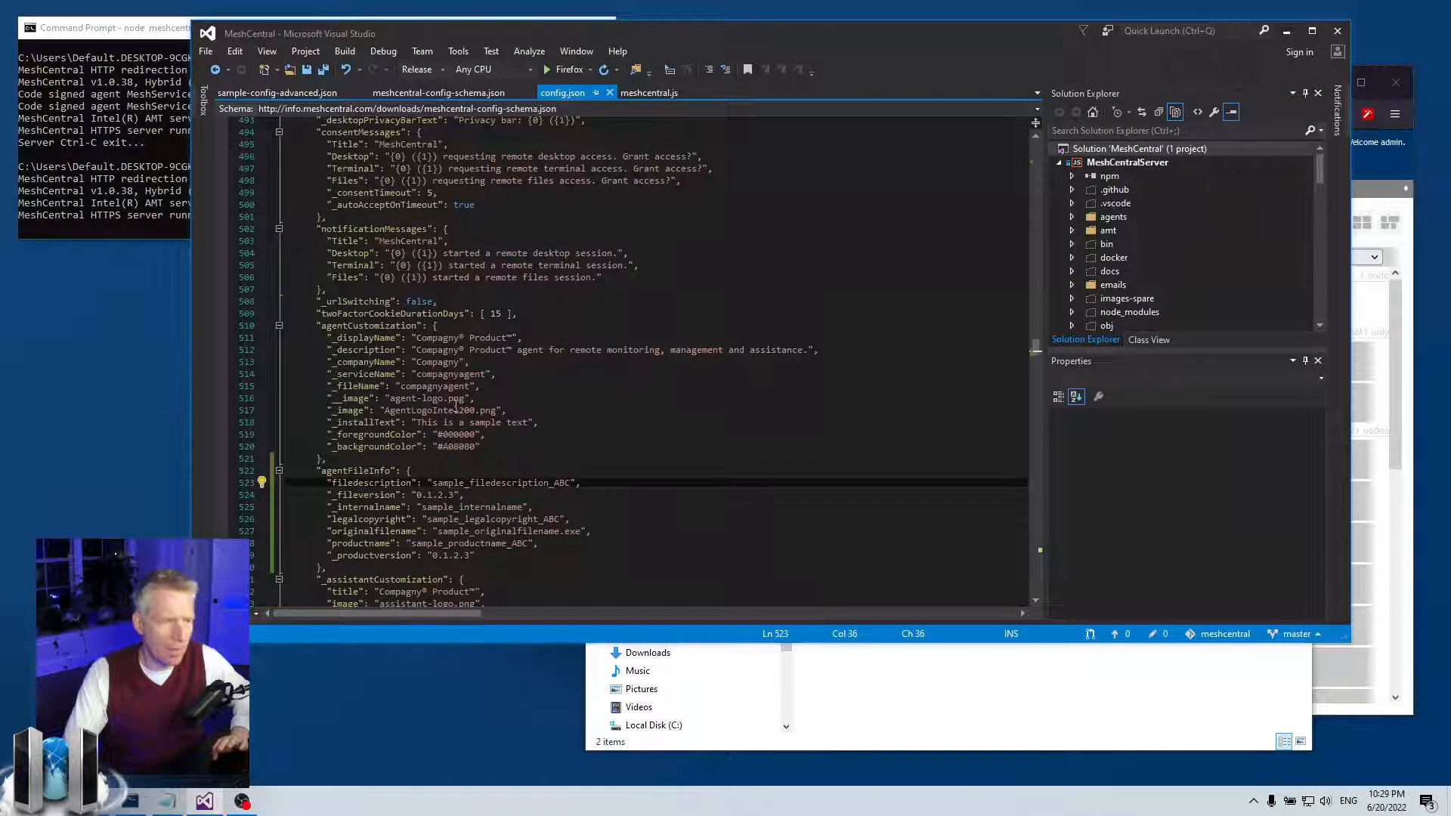
- Review the agentFileInfo block (lines 522–530) in config.json, then minimize Visual Studio
scroll(394, 545, down, 2)
drag(366, 495, 266, 400)
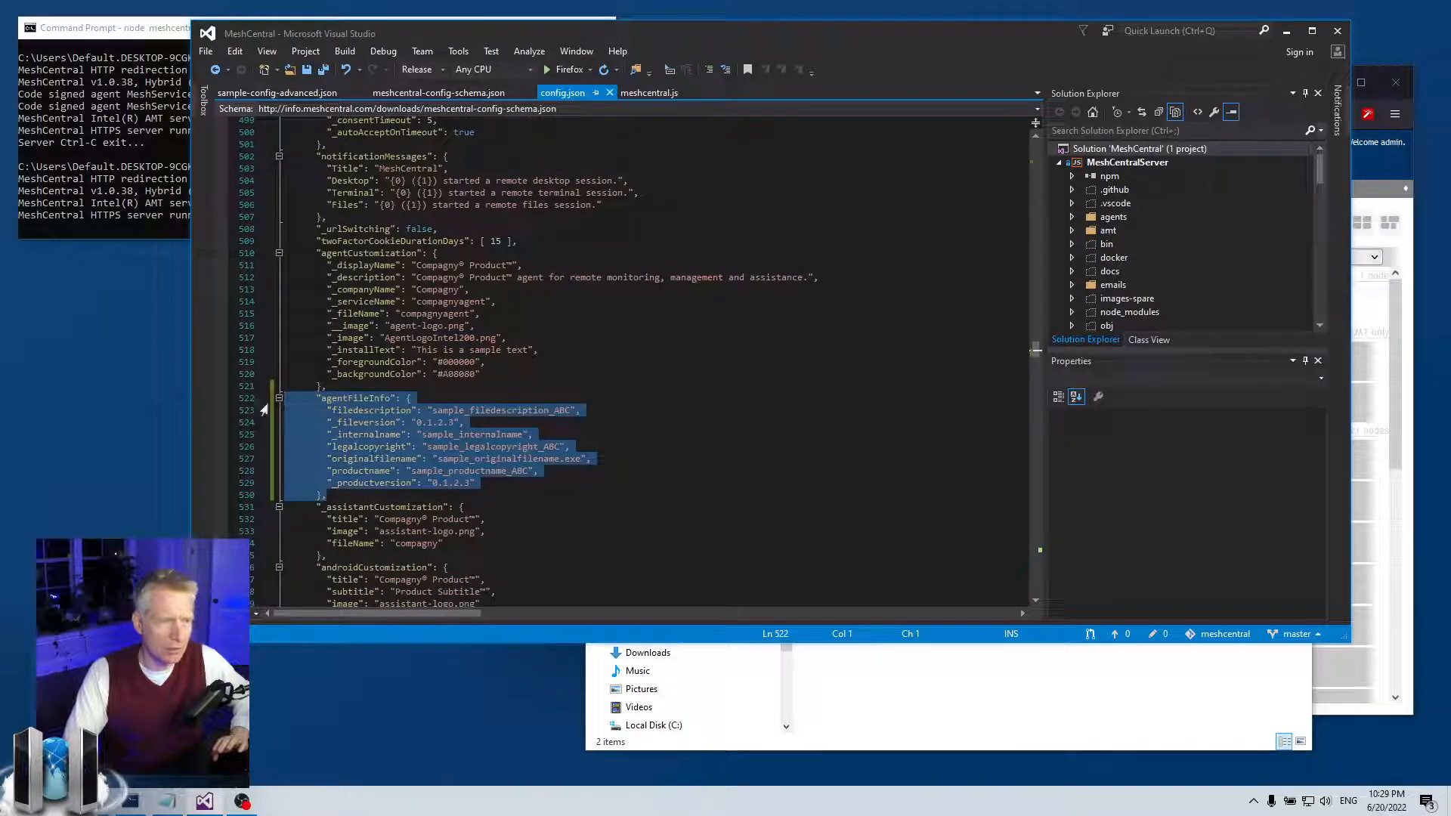
click(534, 424)
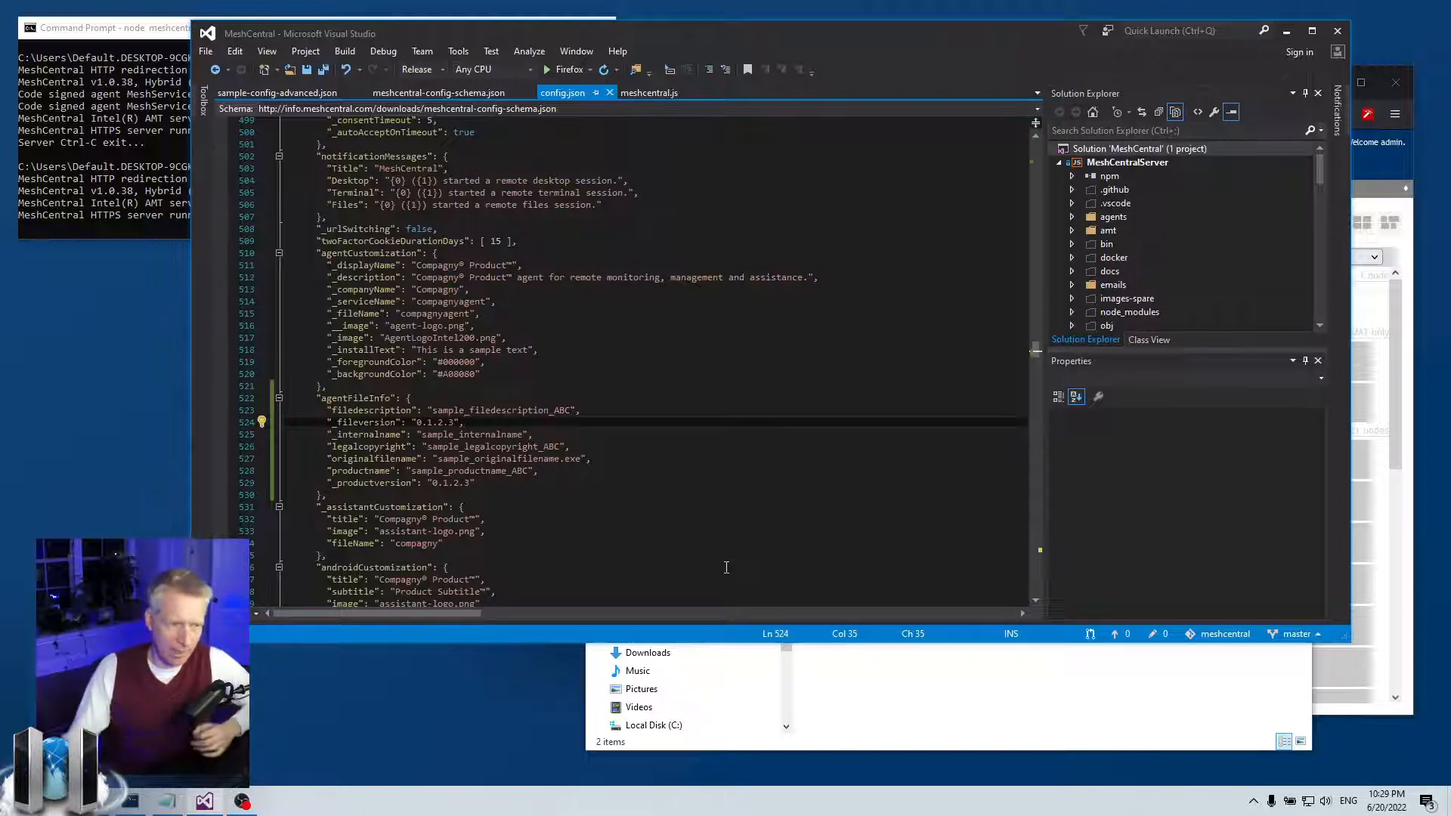
click(901, 710)
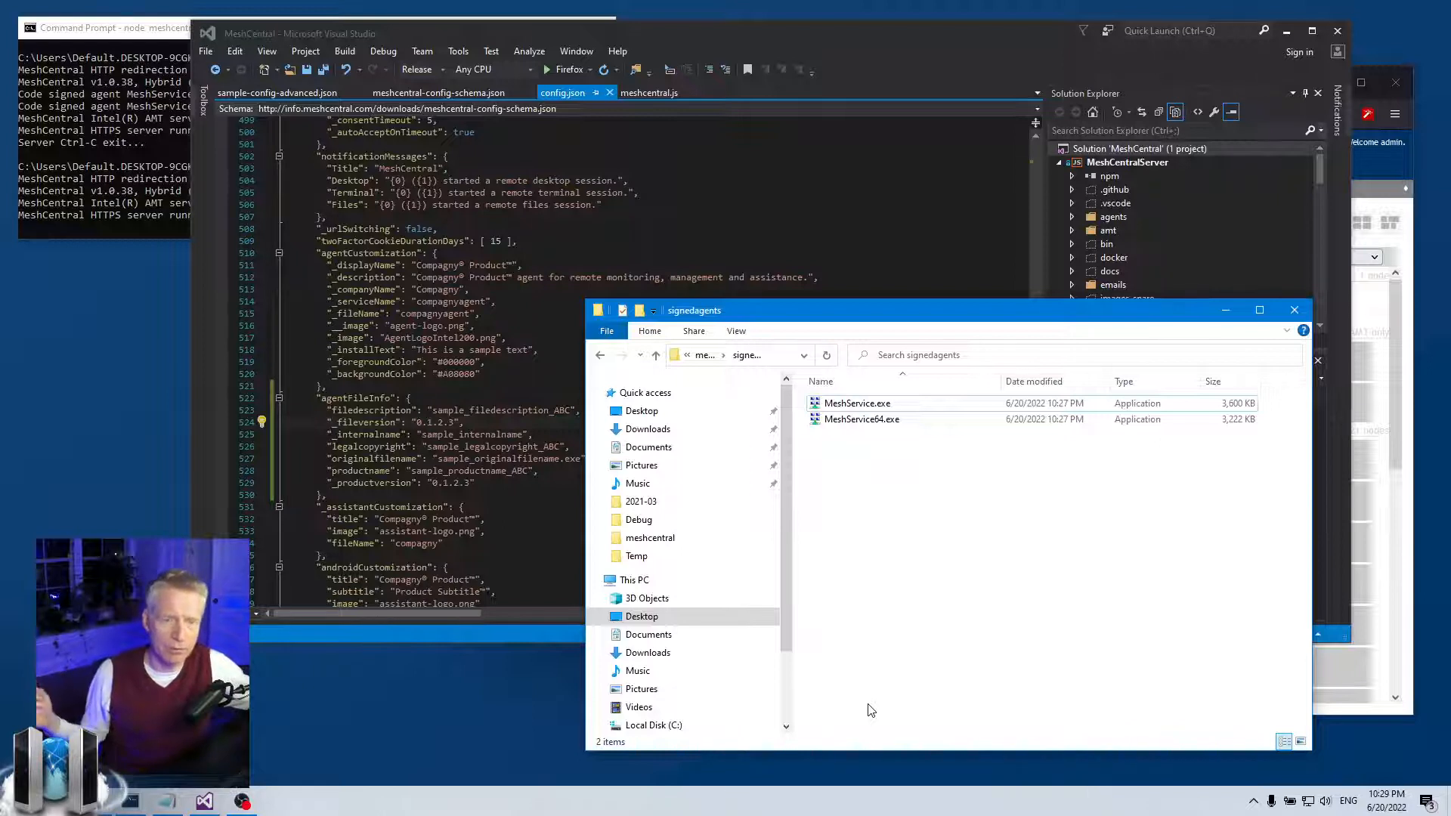
drag(373, 398, 463, 496)
click(471, 497)
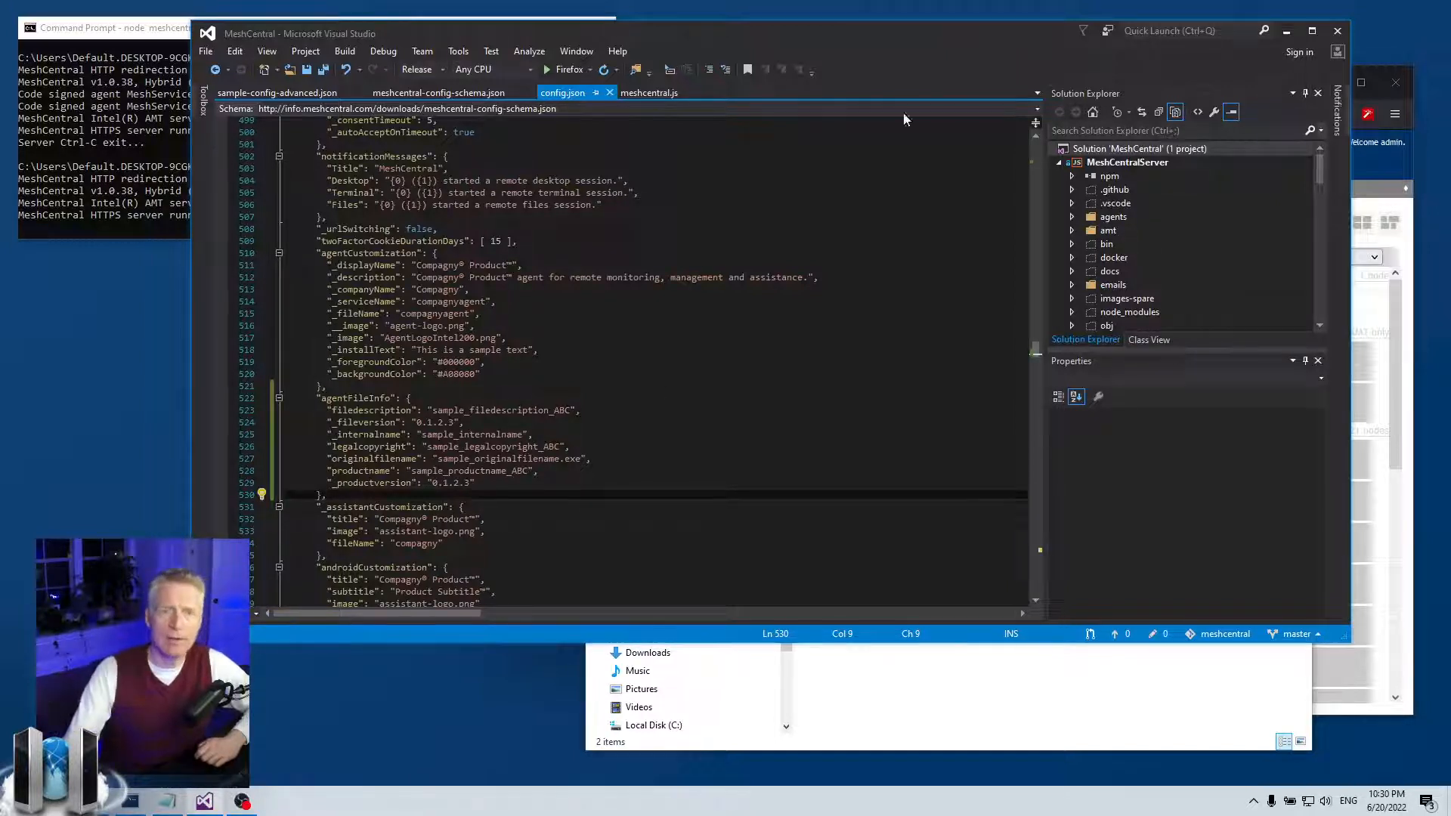
click(1285, 31)
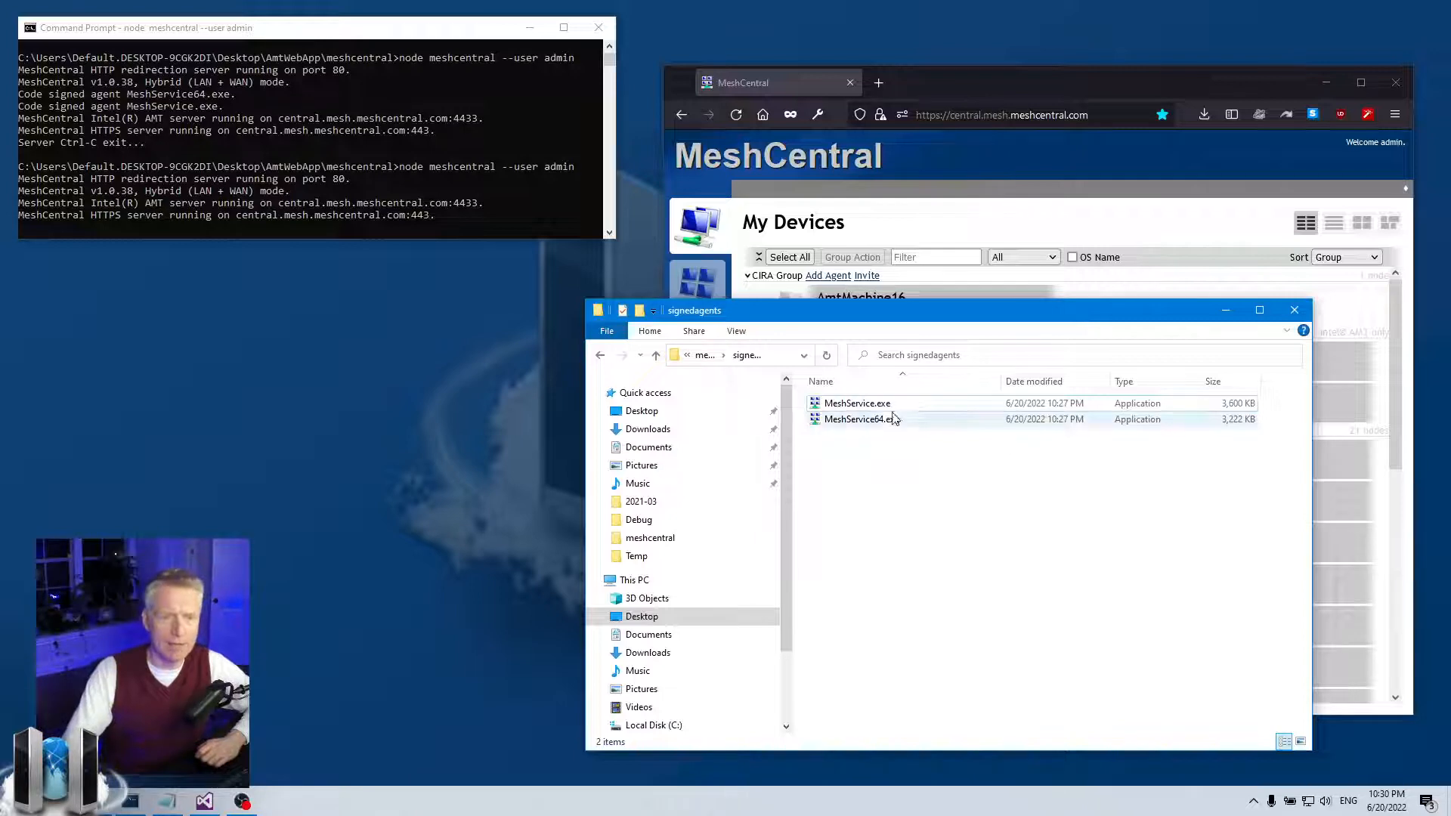
- Run MeshService.exe to confirm it opens the MeshCentral Agent dialog, then close it
click(836, 402)
click(876, 421)
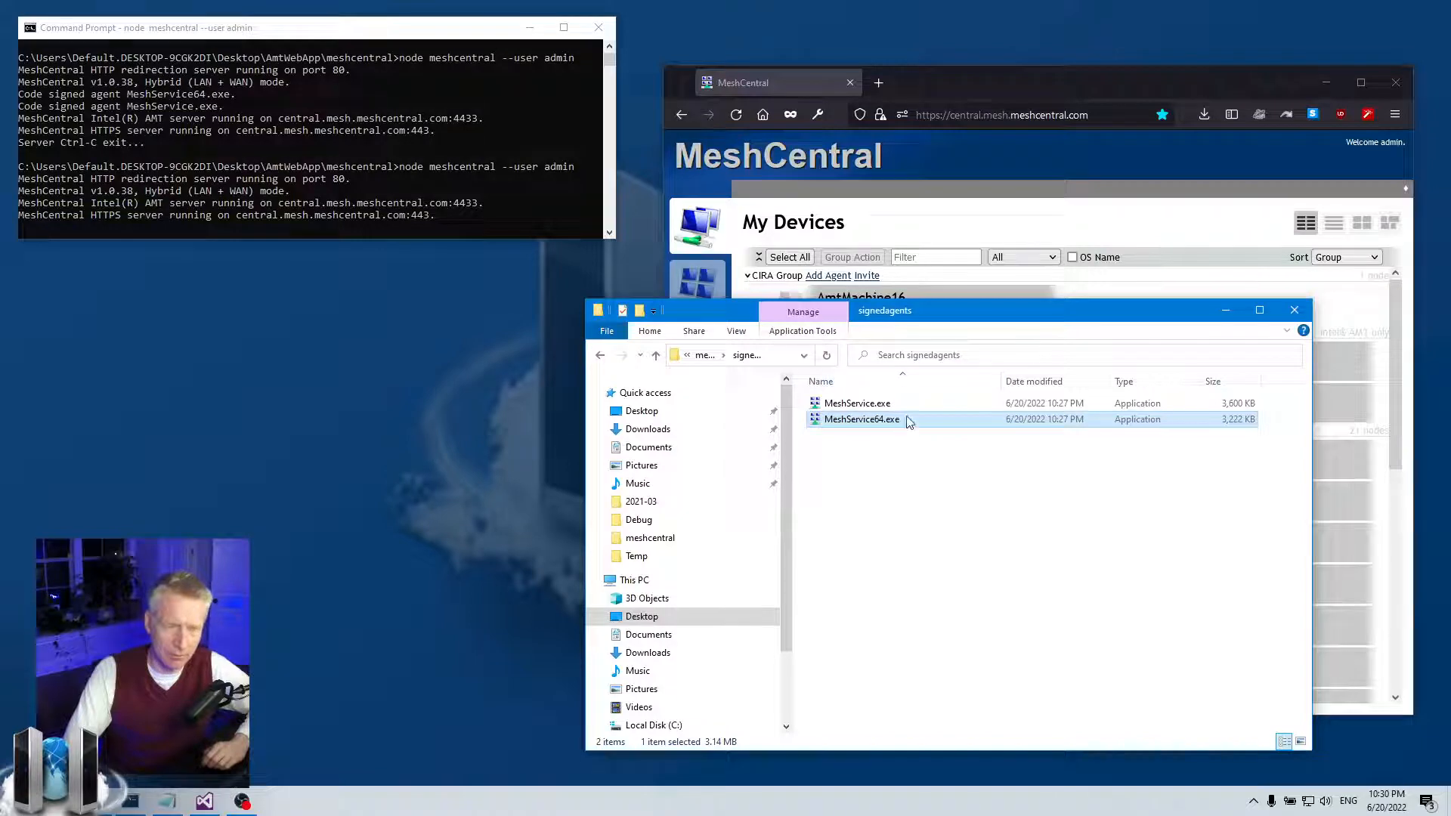
double_click(867, 405)
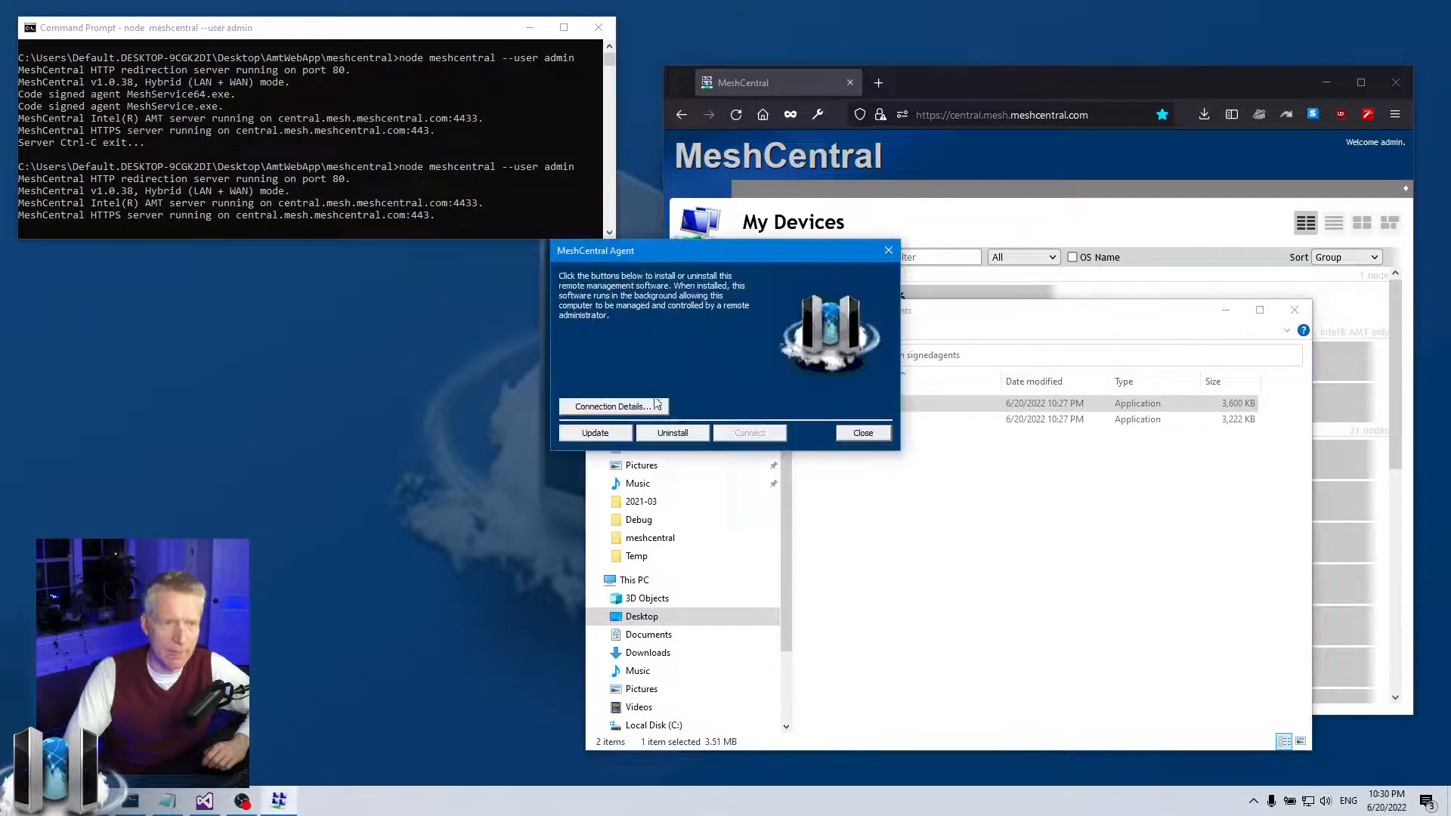
drag(728, 258, 703, 310)
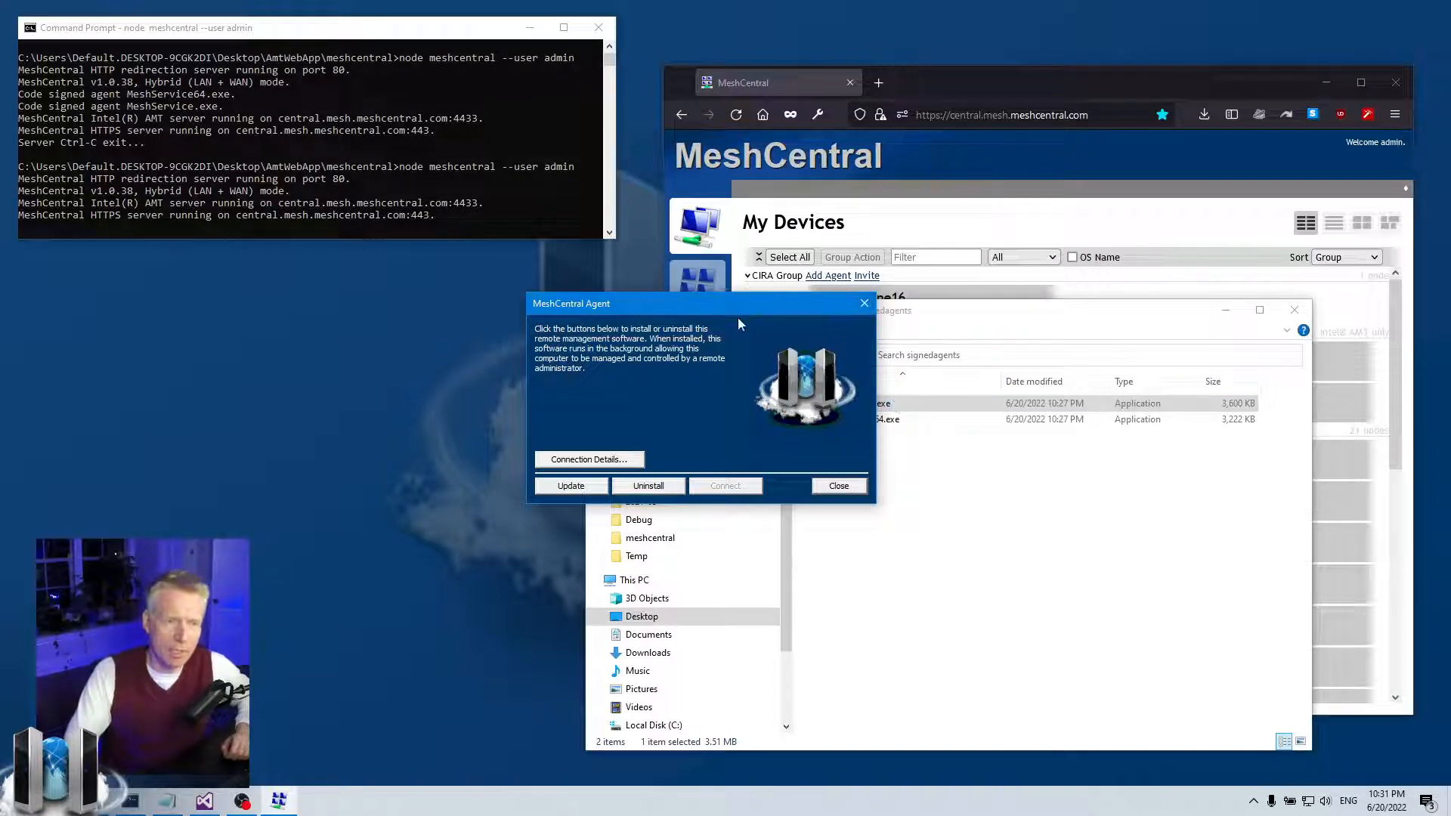
click(864, 303)
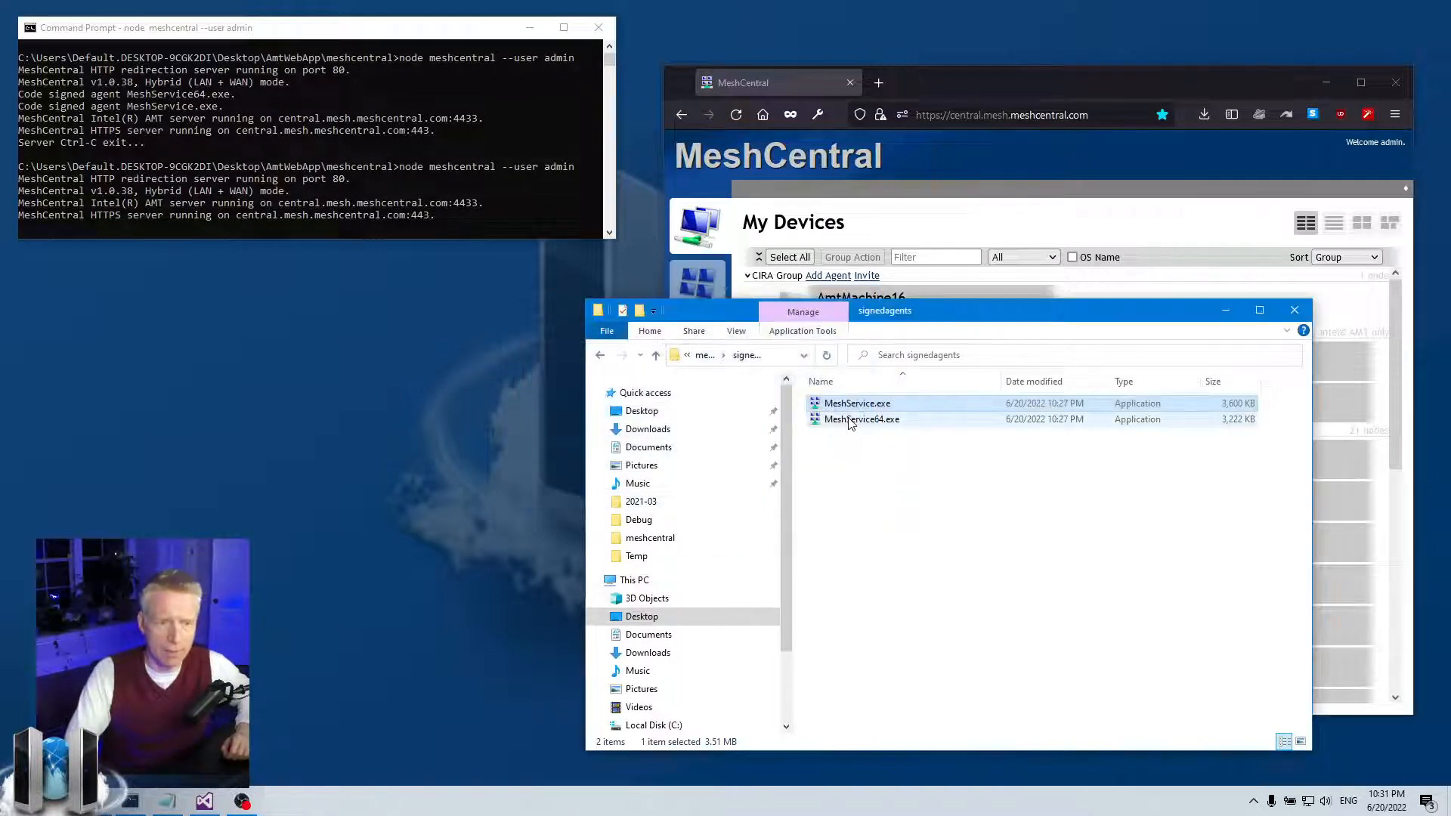
- Run MeshService64.exe to confirm it opens the MeshCentral Agent dialog, then close it
click(850, 422)
double_click(849, 422)
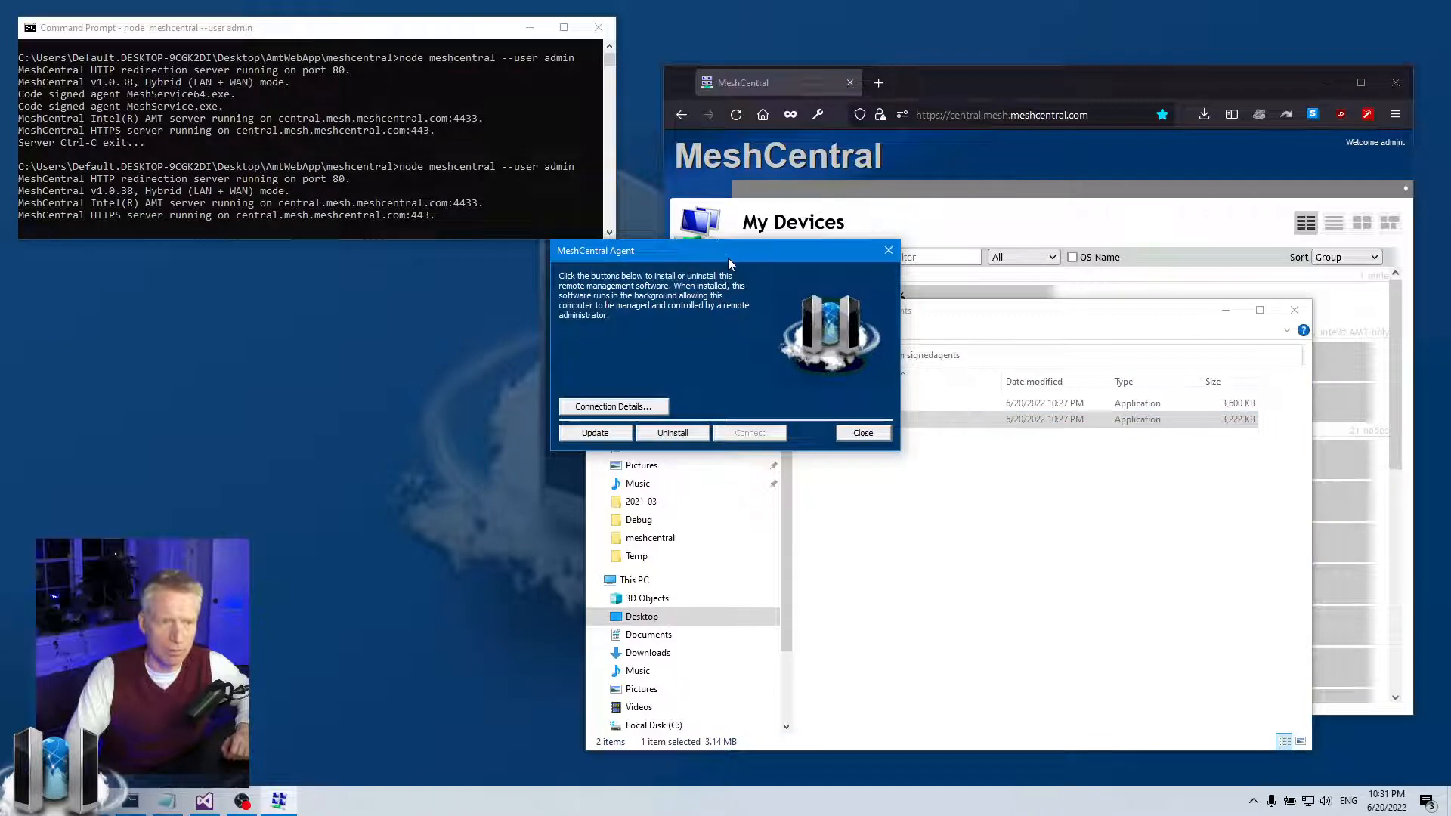
drag(728, 256, 635, 346)
click(803, 338)
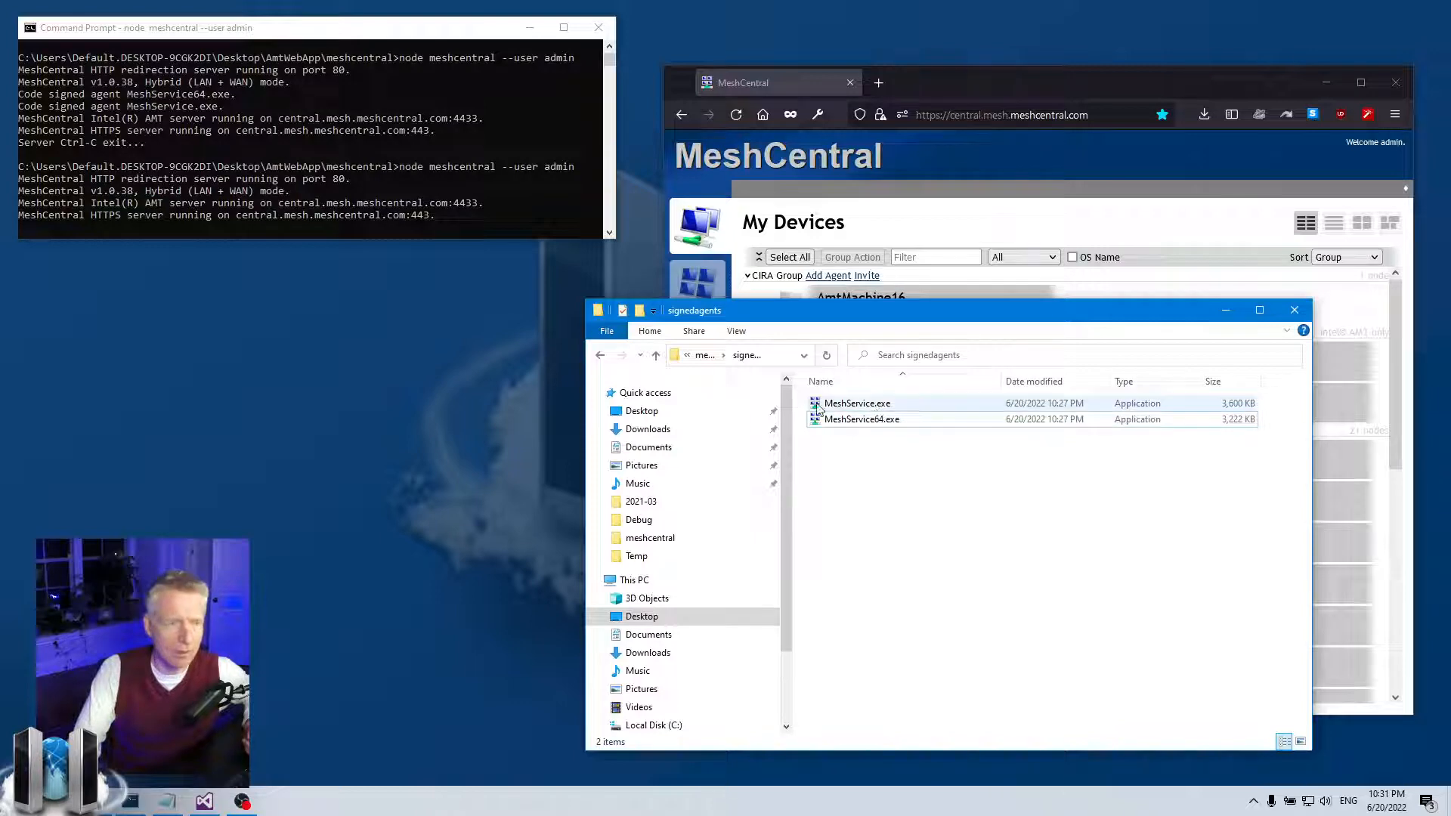
- Look over the agentFileInfo block in config.json again, then minimize Visual Studio
click(205, 801)
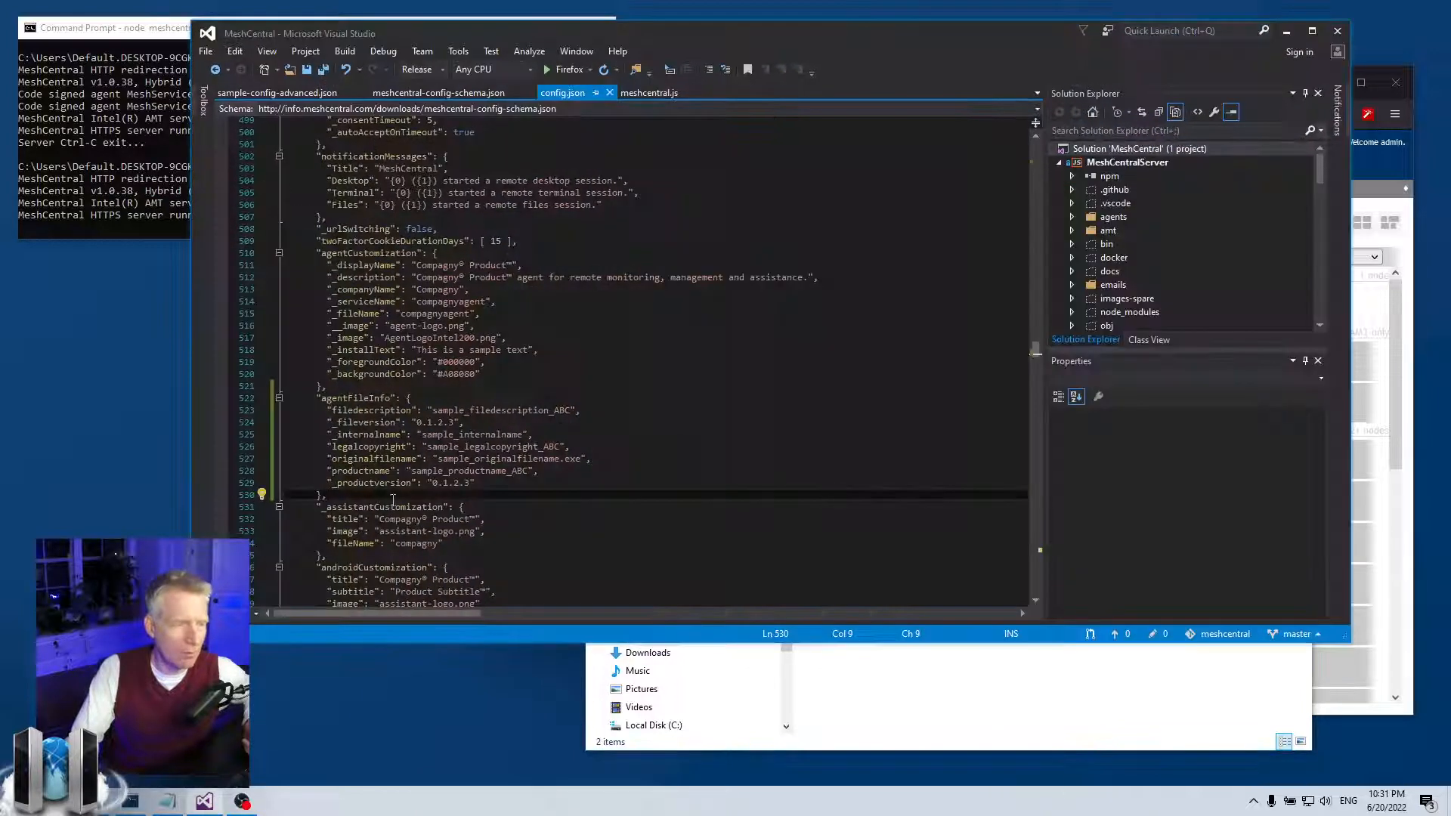
drag(410, 491, 286, 395)
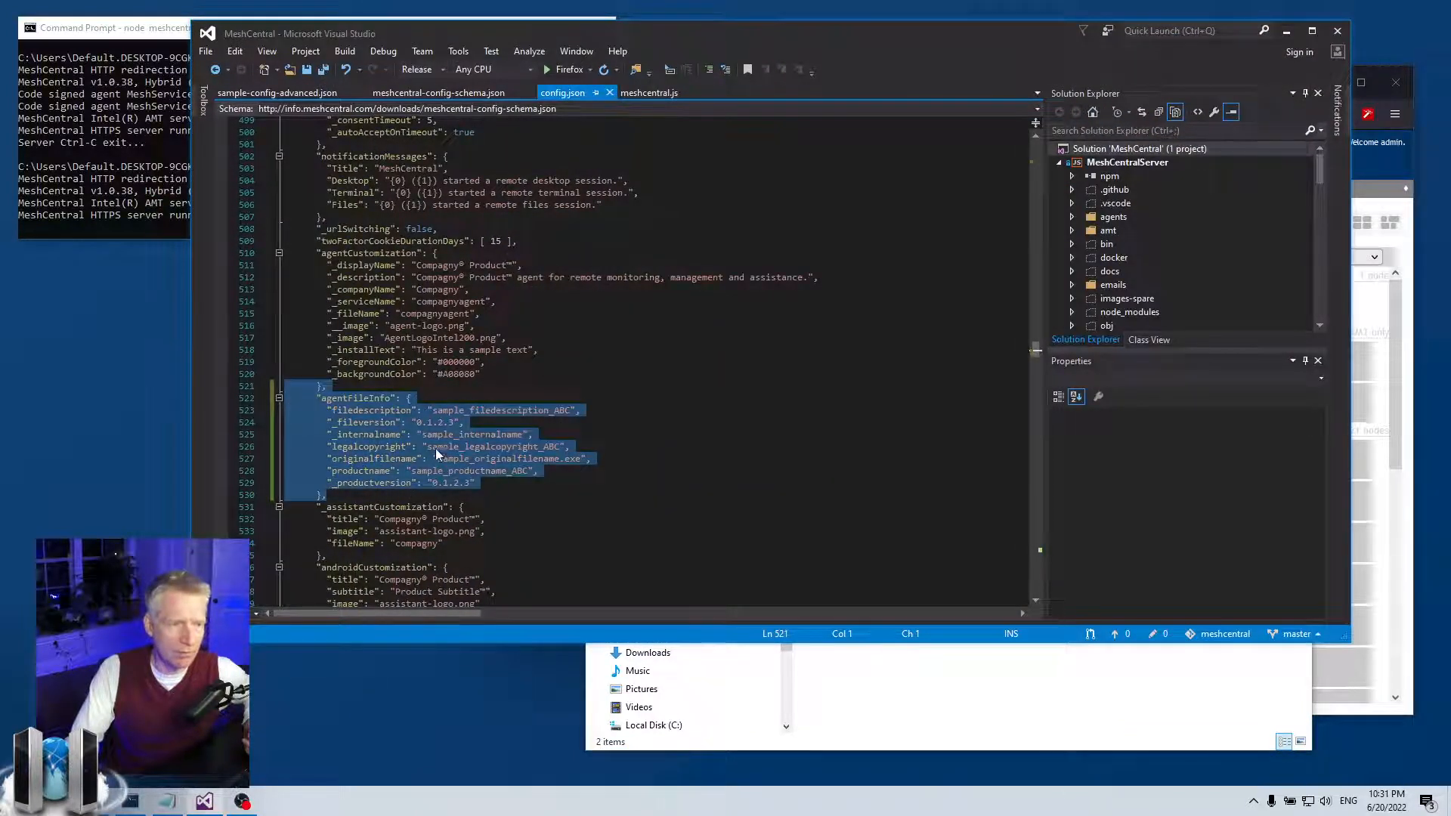
click(438, 447)
click(1287, 31)
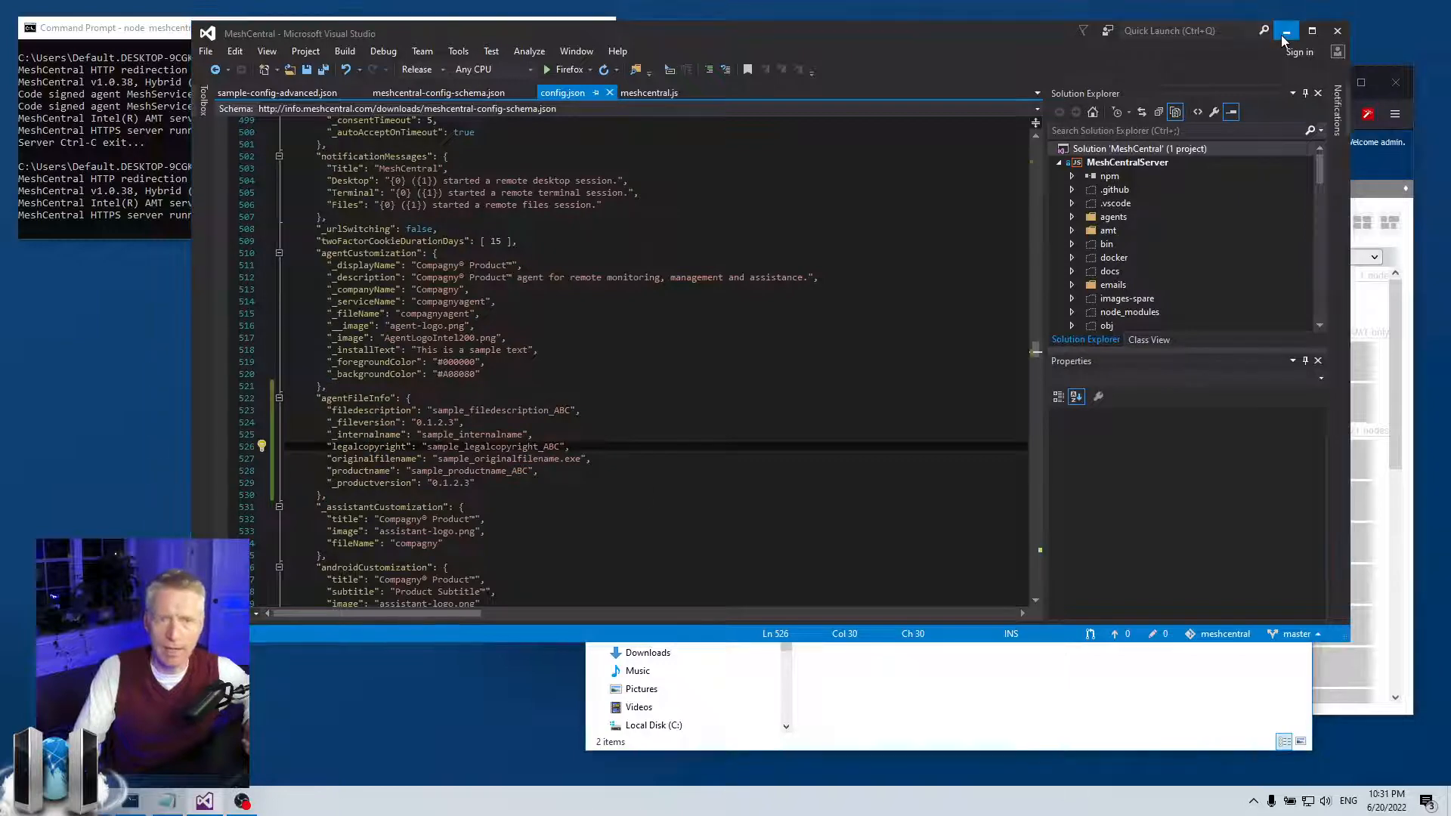
- Run MeshService.exe and MeshService64.exe again, closing each MeshCentral Agent dialog
double_click(846, 403)
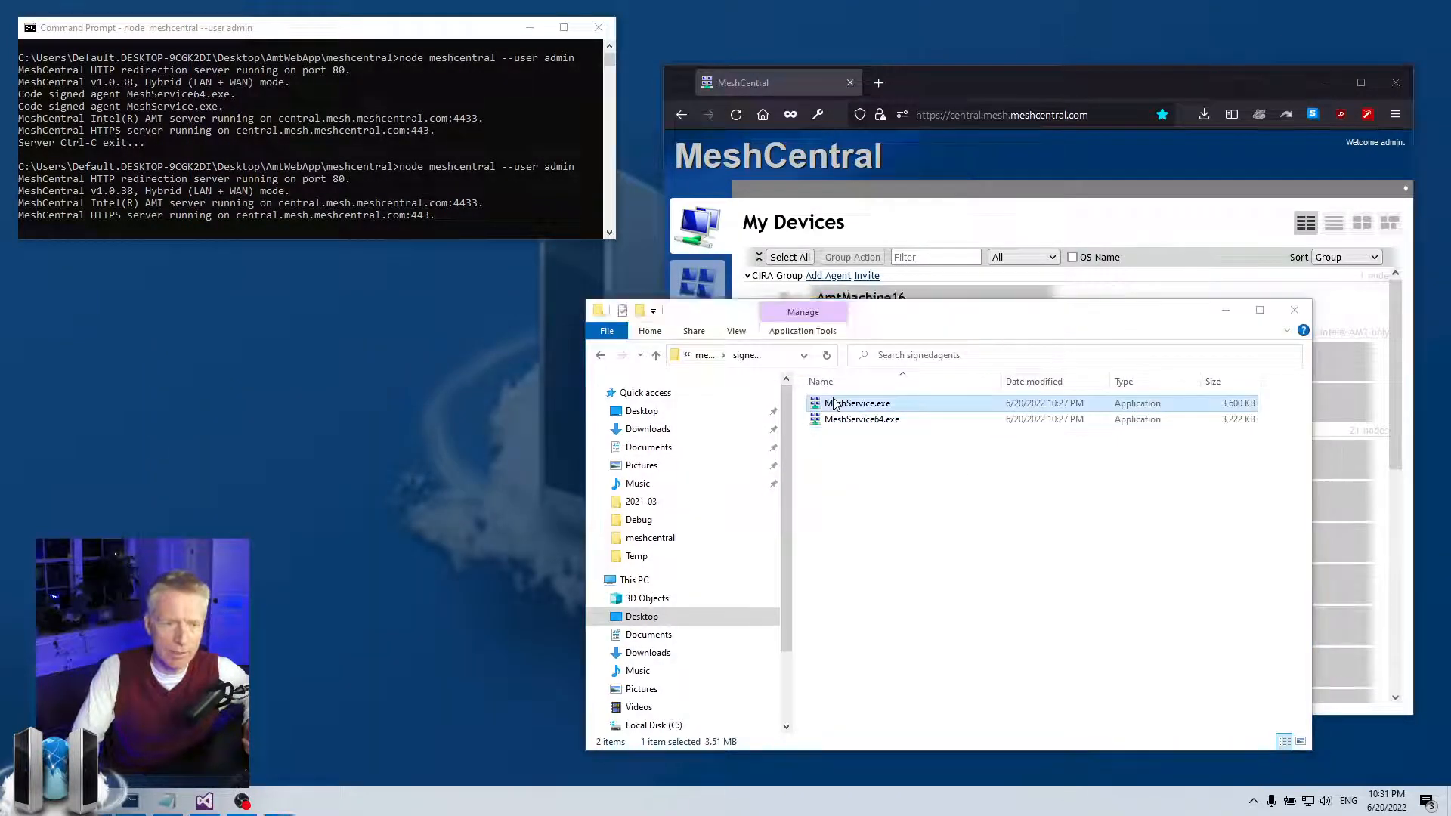
click(861, 432)
double_click(852, 419)
click(861, 432)
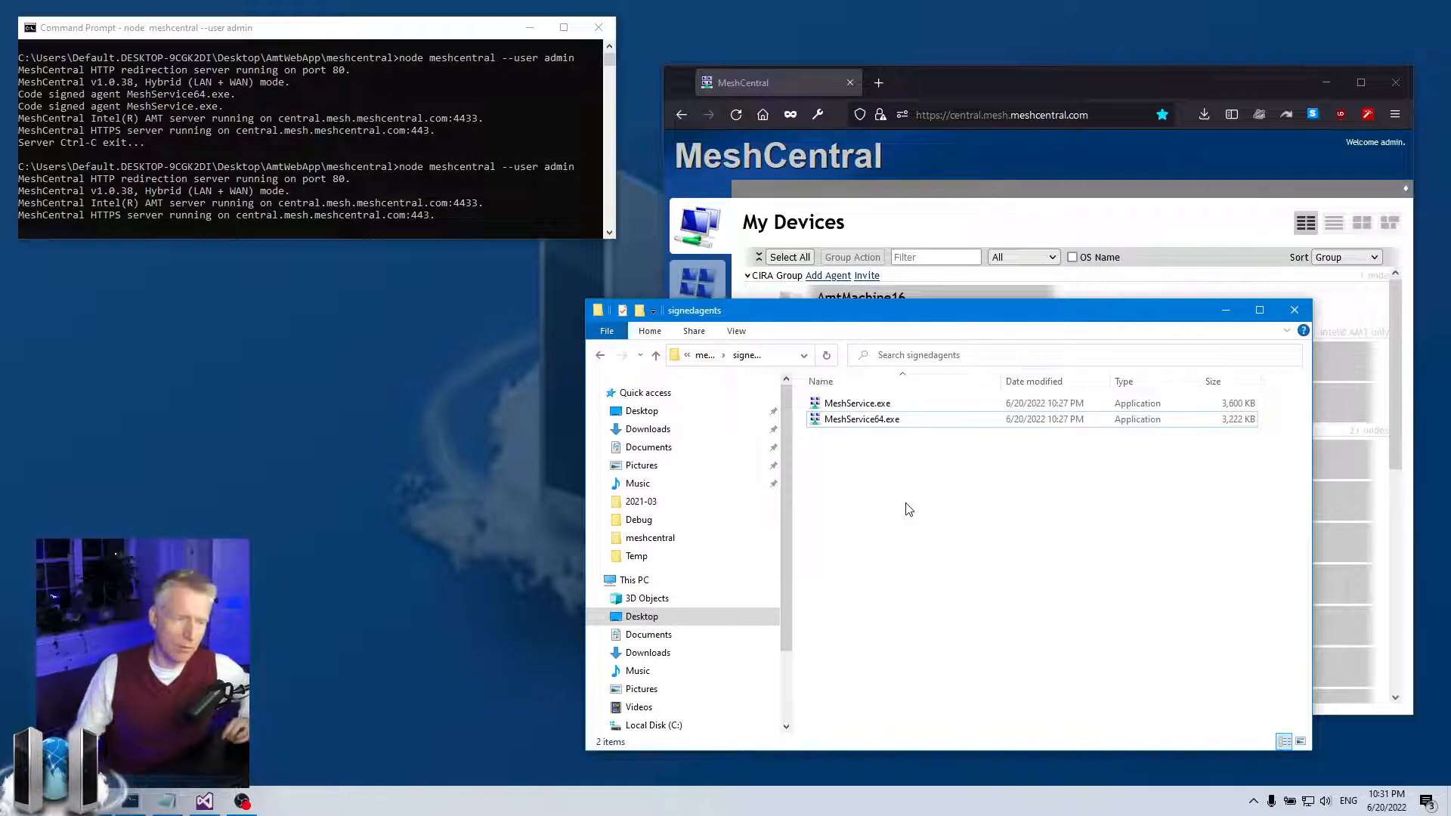
- Recheck agentFileInfo lines 521–528, minimize Visual Studio, and close the signedagents folder
click(204, 801)
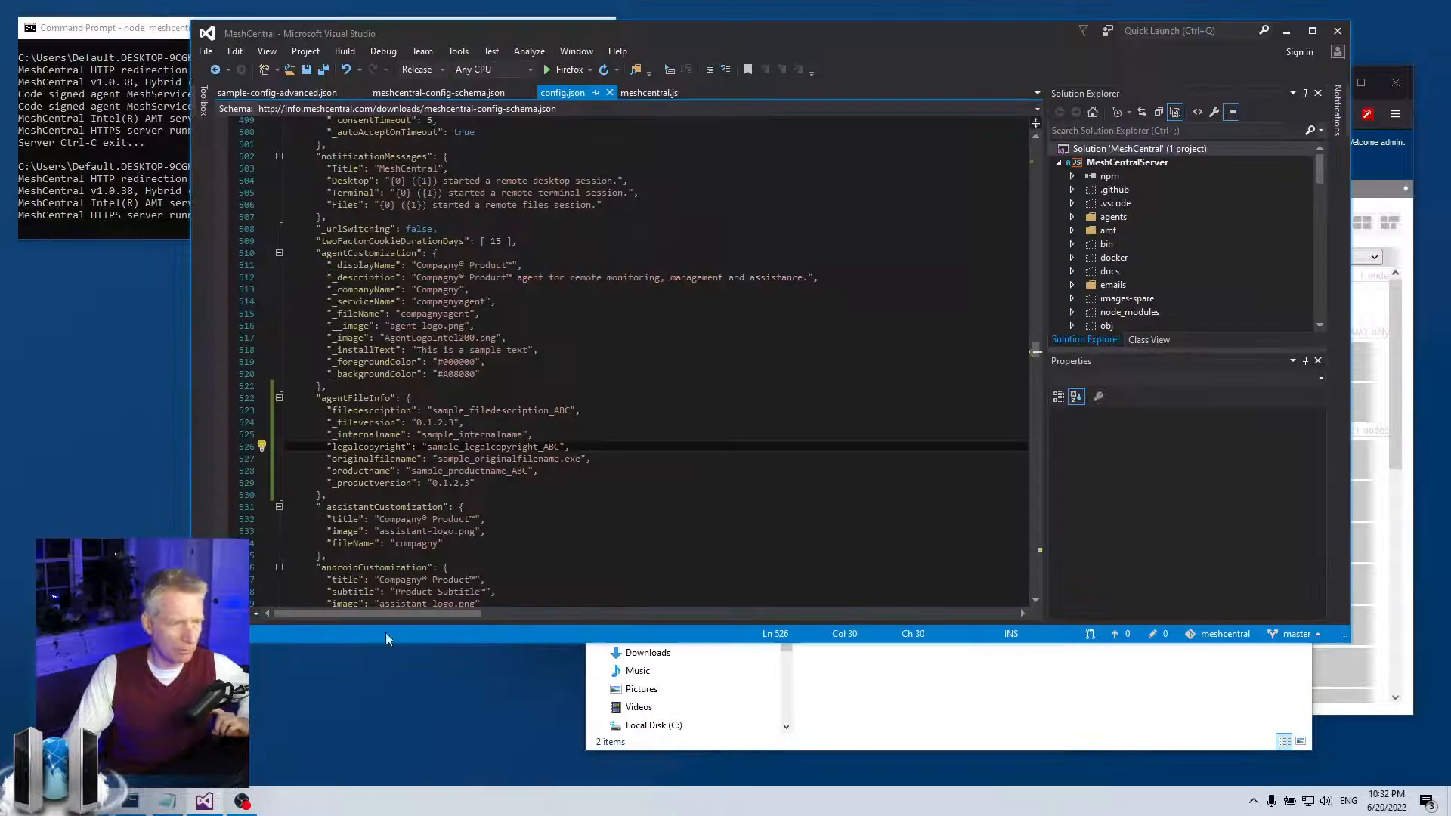
drag(412, 470, 164, 387)
click(599, 483)
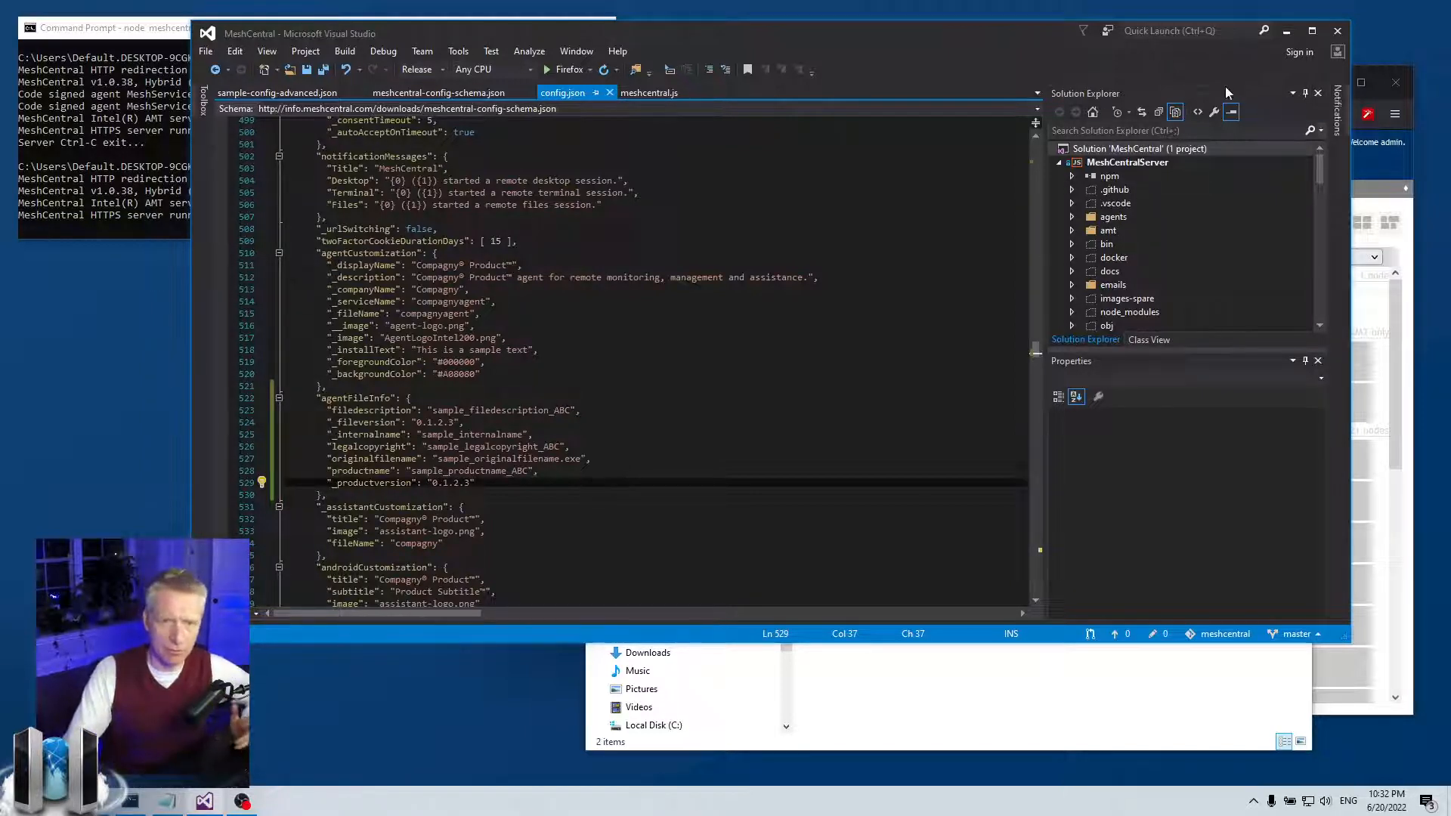
click(1285, 32)
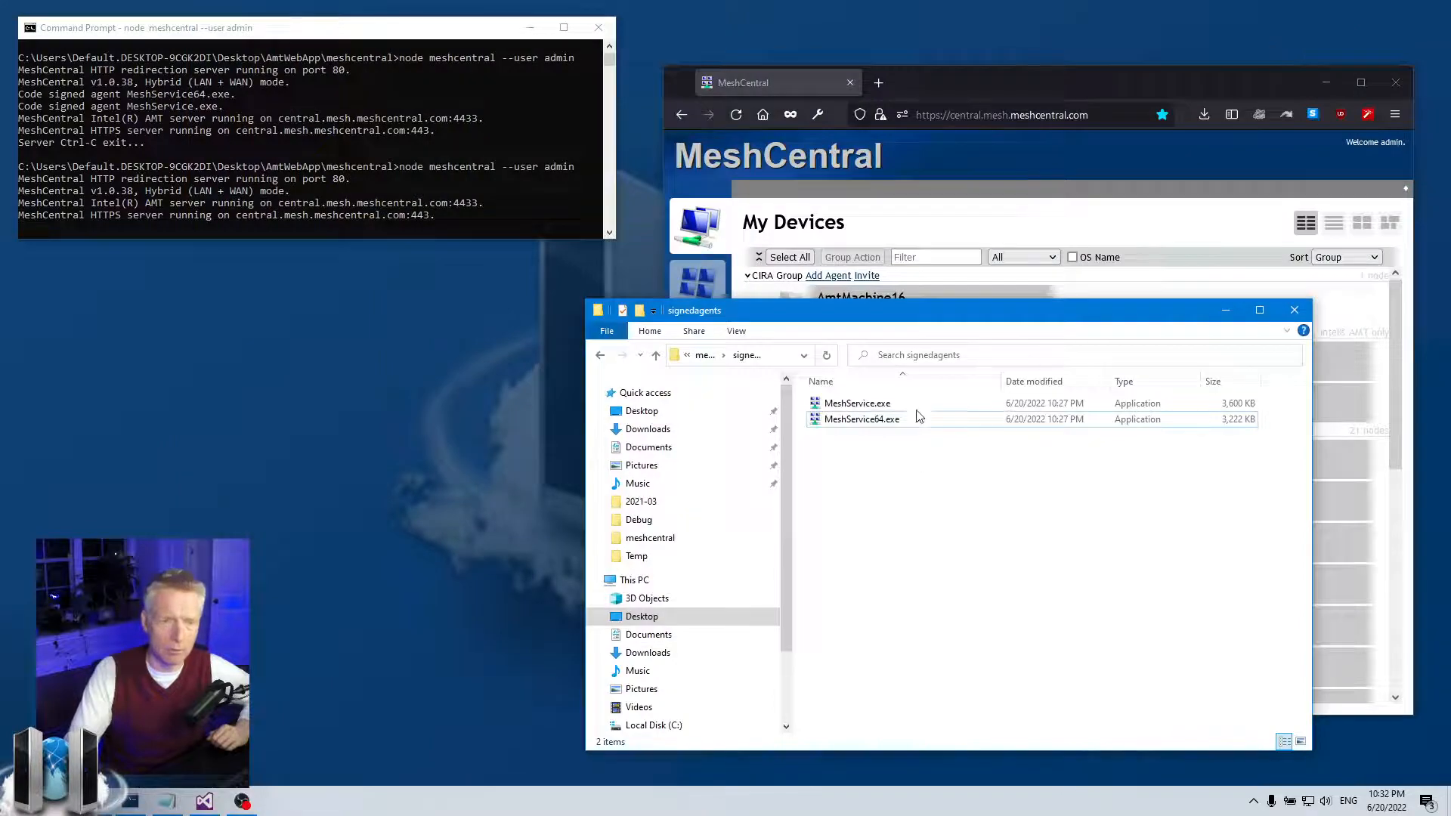
click(1295, 311)
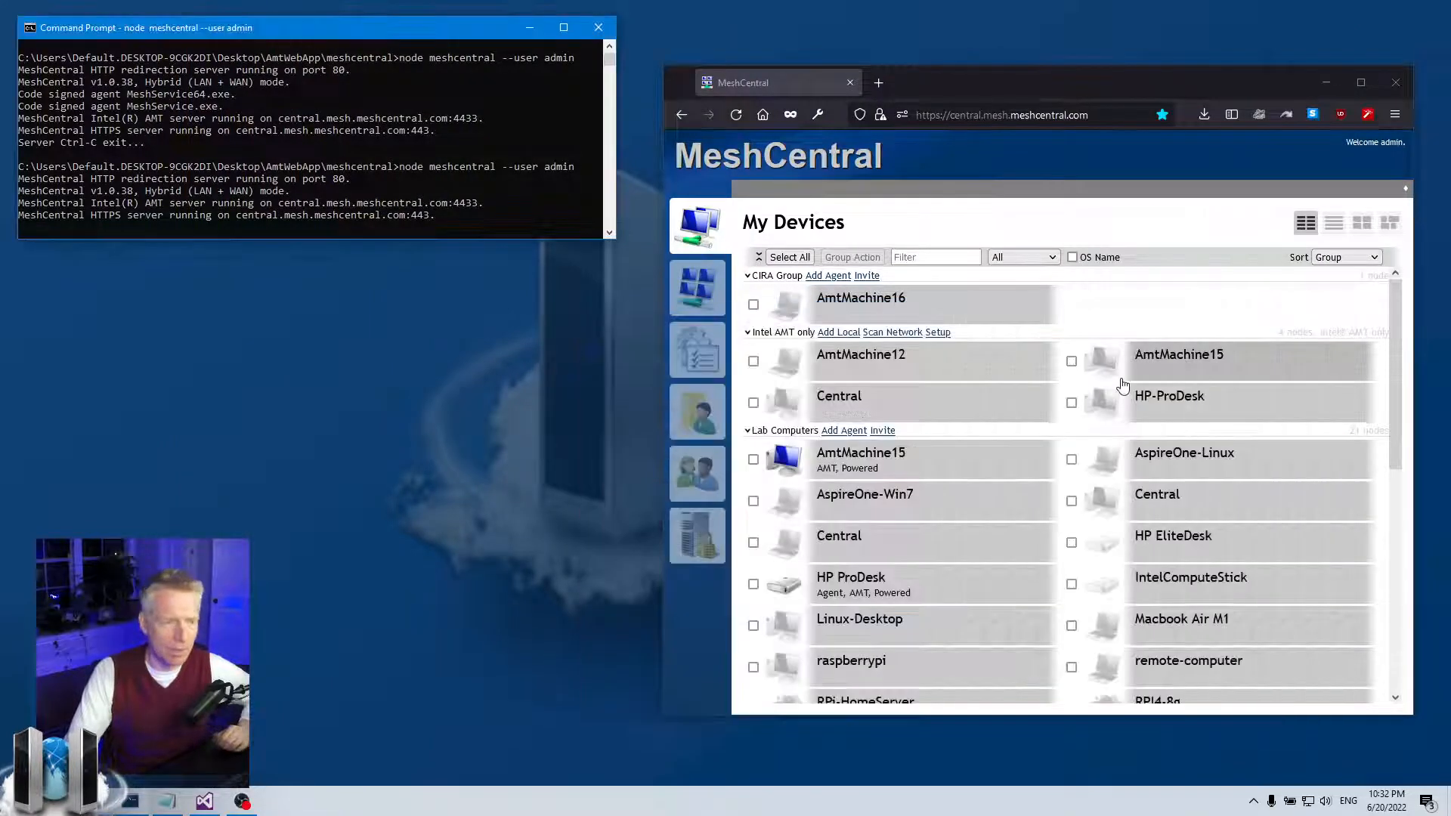